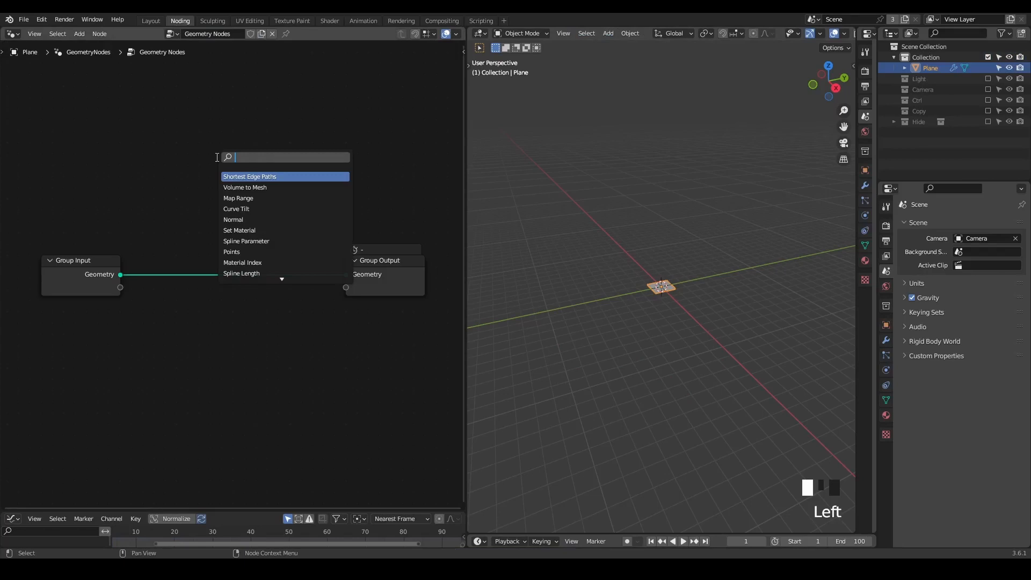
Step: Add a G_Curve Linear node connected to the Group Output in place of the Group Input node
text(curve linear)
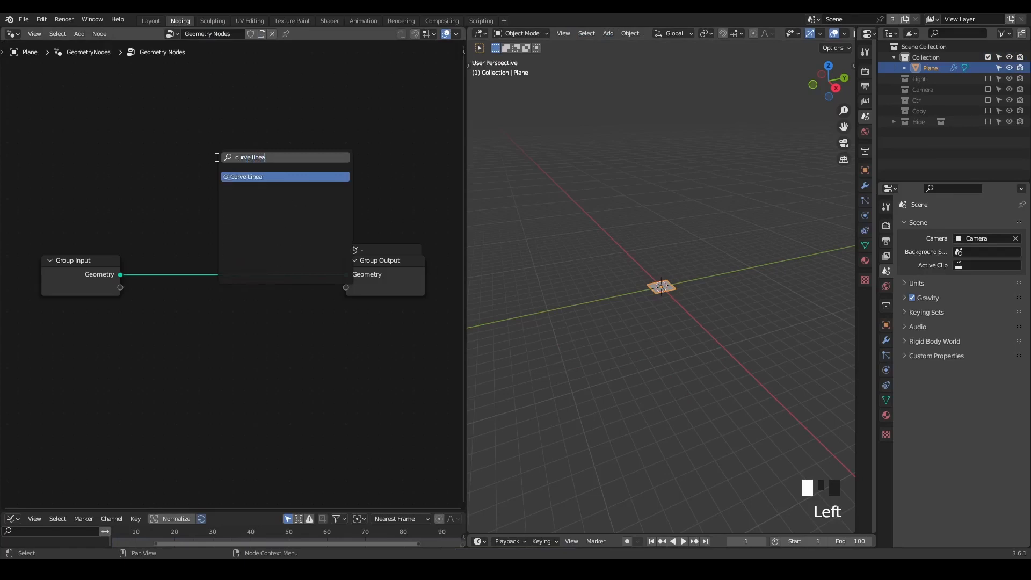
key(Return)
click(124, 133)
alt+shift+click(141, 144)
click(97, 262)
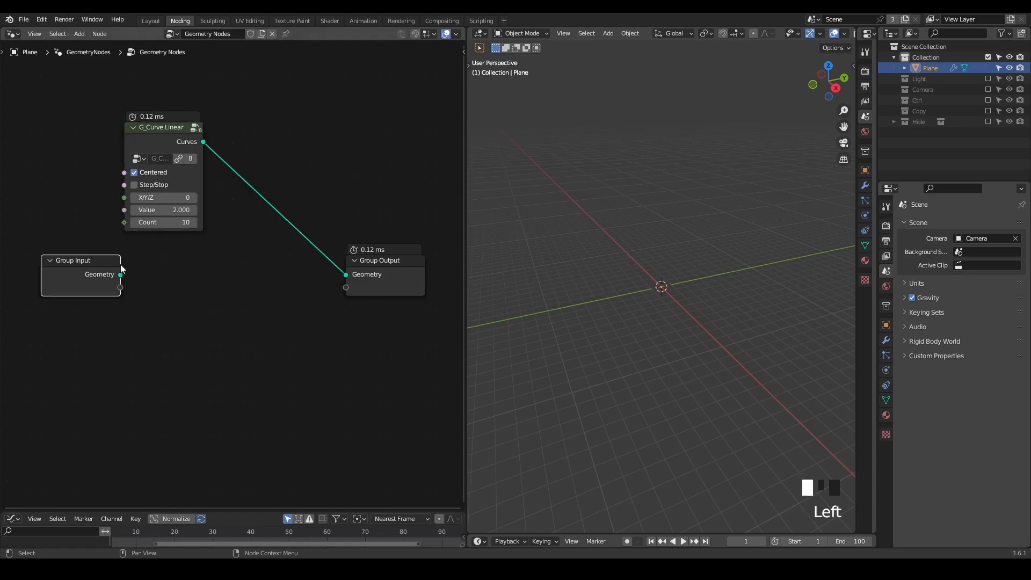
key(x)
Step: Insert a G_Point Instance Geometry node between the G_Curve Linear and Group Output nodes with Count set to 5
key(shift+a)
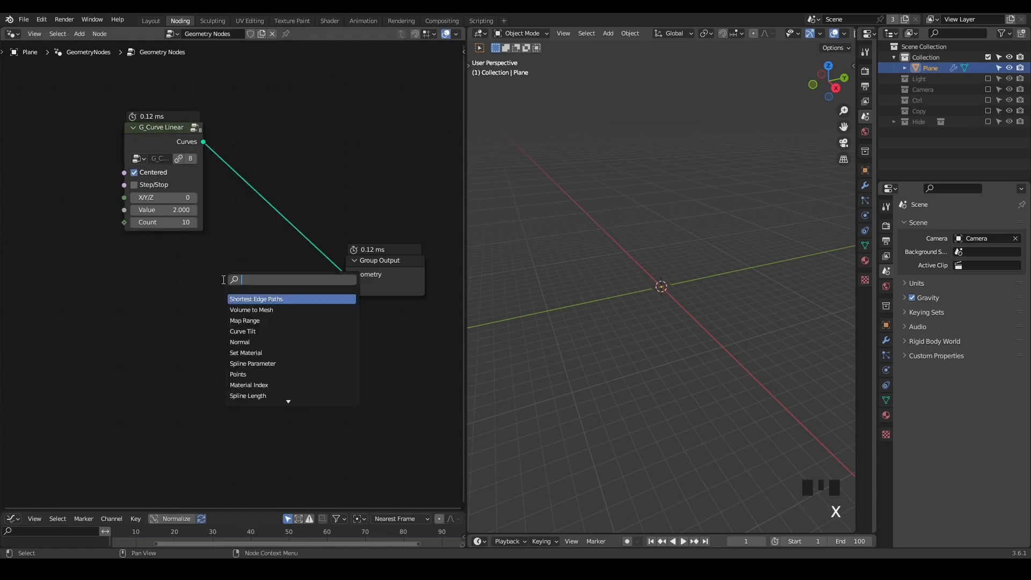
text(point instance)
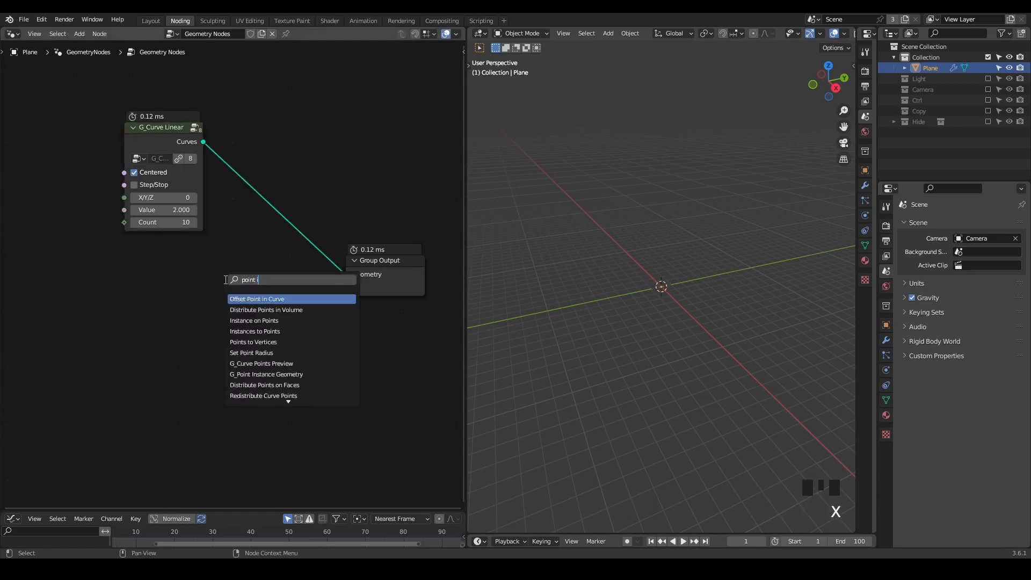
key(Down)
key(Down)
key(Return)
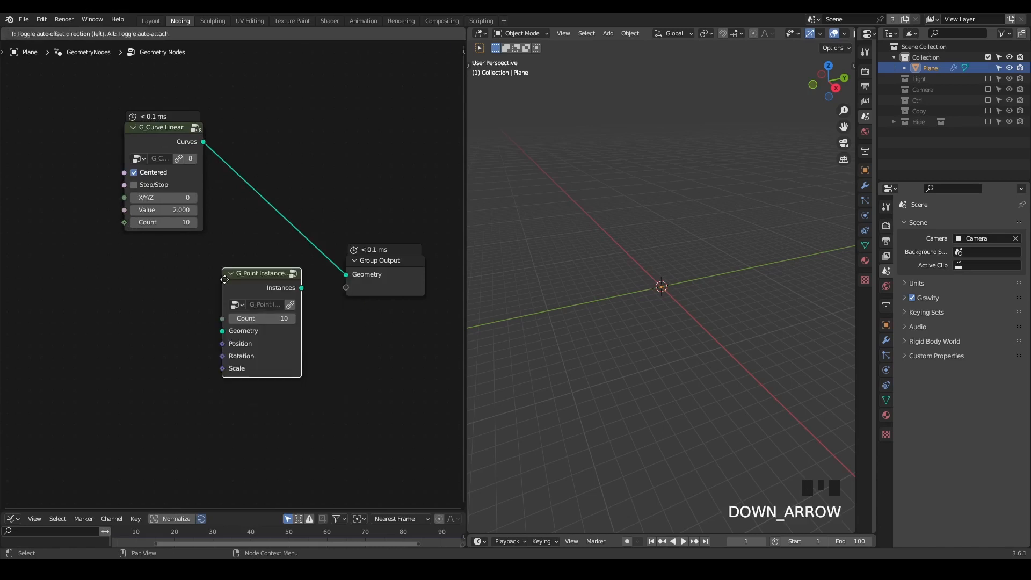
click(236, 188)
middle_drag(198, 290, 242, 271)
drag(344, 212, 322, 212)
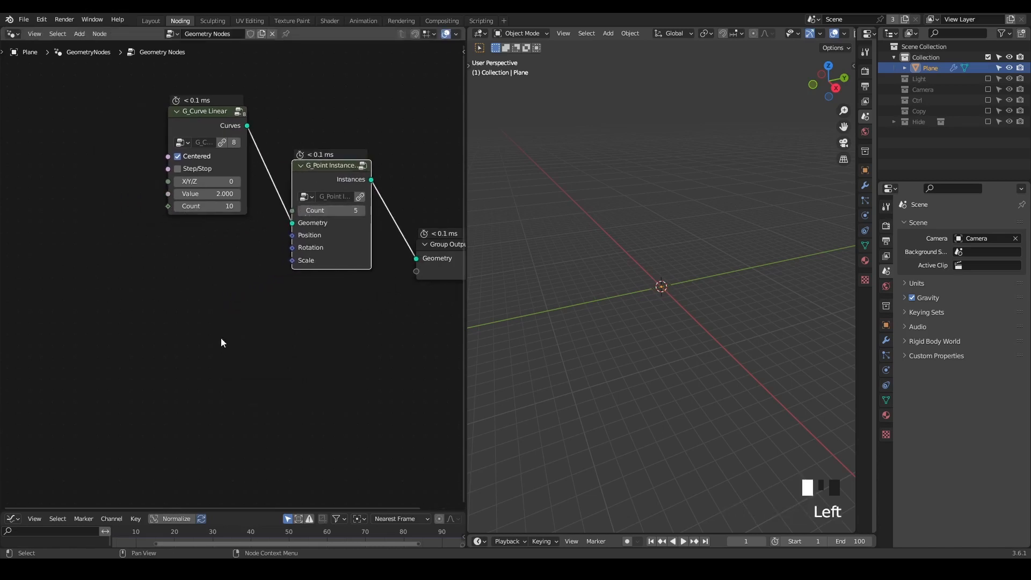
Step: Add a G_Float Range node below the G_Curve Linear node and set its Stop to 360
middle_drag(224, 341, 269, 329)
drag(272, 111, 168, 181)
key(shift+a)
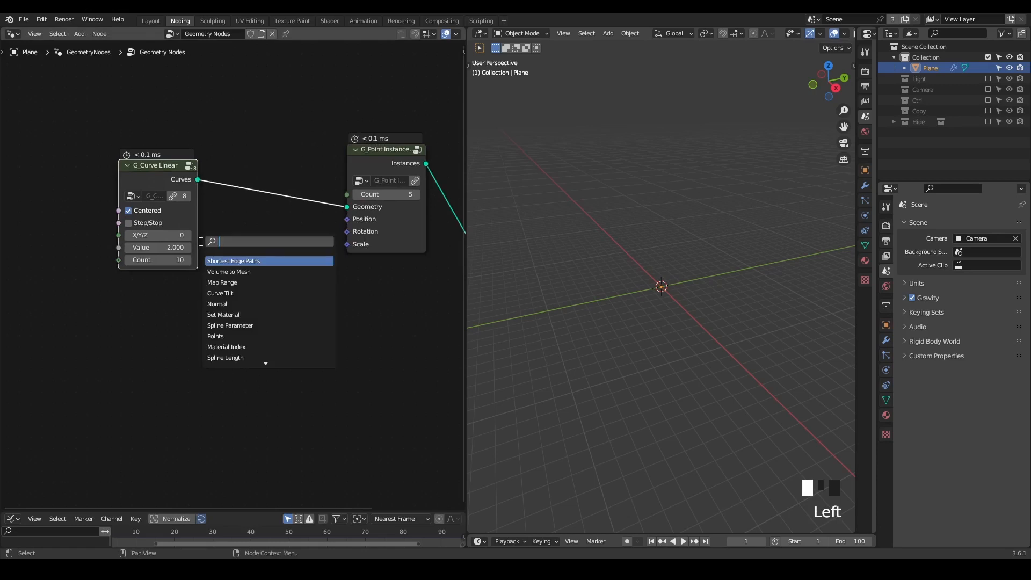
text(float ran)
key(Return)
click(165, 324)
scroll(252, 375, up, 1)
click(215, 398)
text(0.0)
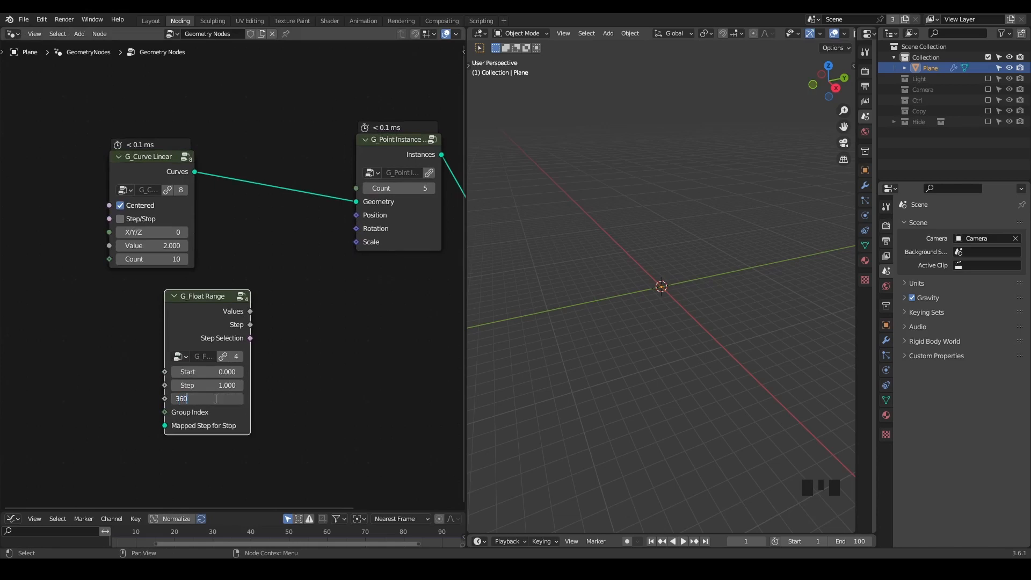
click(215, 398)
drag(190, 327, 94, 353)
Step: Add a G_Combine Euler Rotation node, linking Float Range Values to its Z and its Rotation to the point instance node's Rotation
key(shift+a)
text(combine)
key(Down)
key(Down)
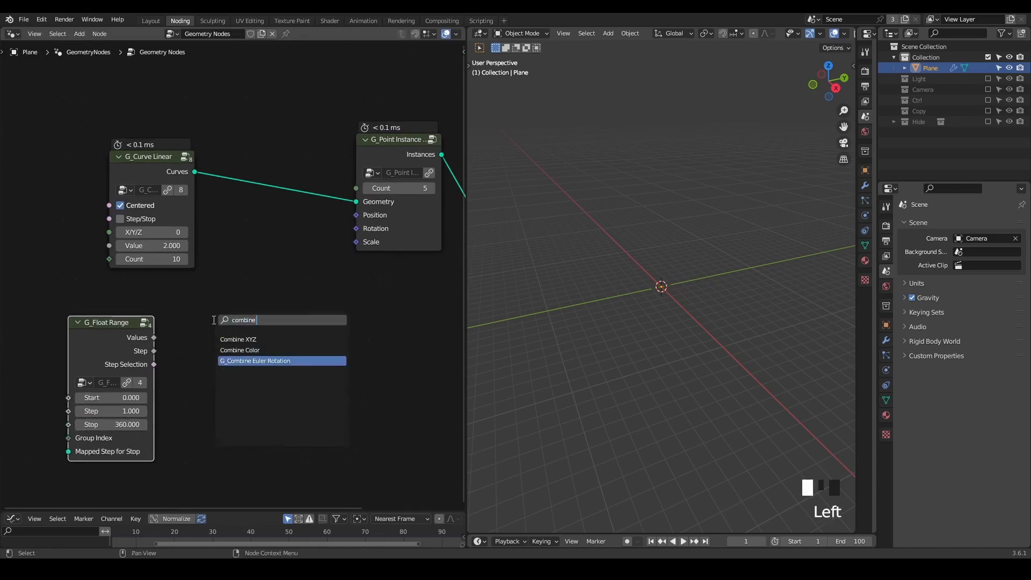
key(Return)
click(214, 254)
drag(153, 337, 216, 336)
drag(302, 262, 364, 232)
Step: Annotate the instanced line beside the origin in the 3D view with short strokes
mouse_move(661, 301)
middle_down()
mouse_move(684, 308)
mouse_move(672, 285)
middle_up()
scroll(698, 314, up, 13)
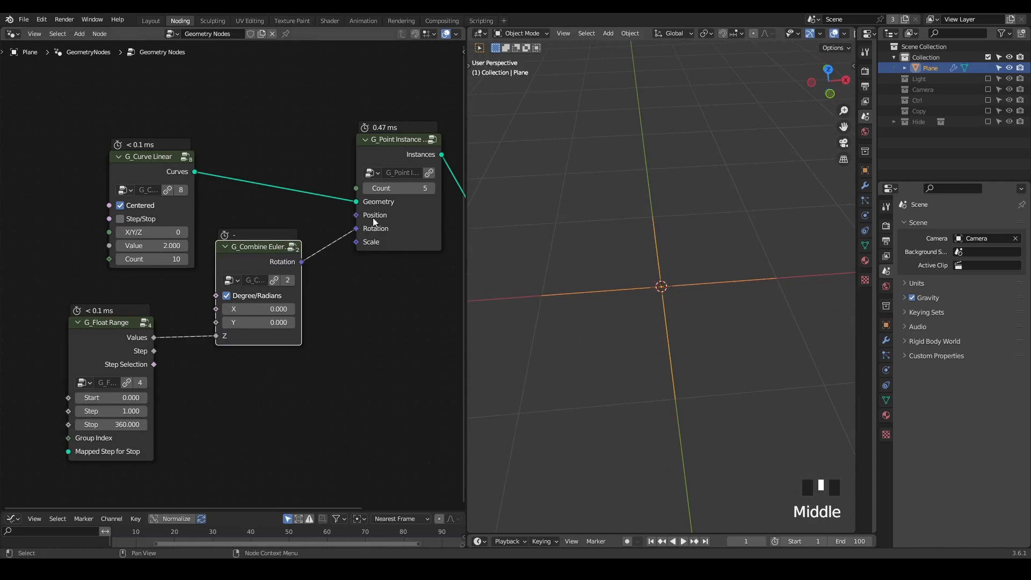
drag(701, 273, 721, 271)
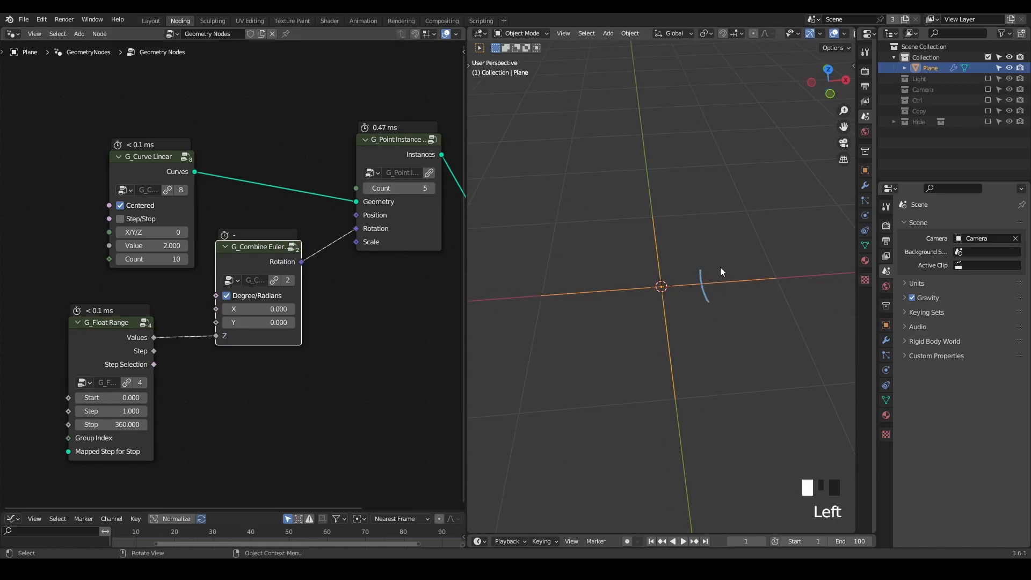
Step: Set the G_Float Range node's Step to -1
middle_drag(107, 426, 165, 359)
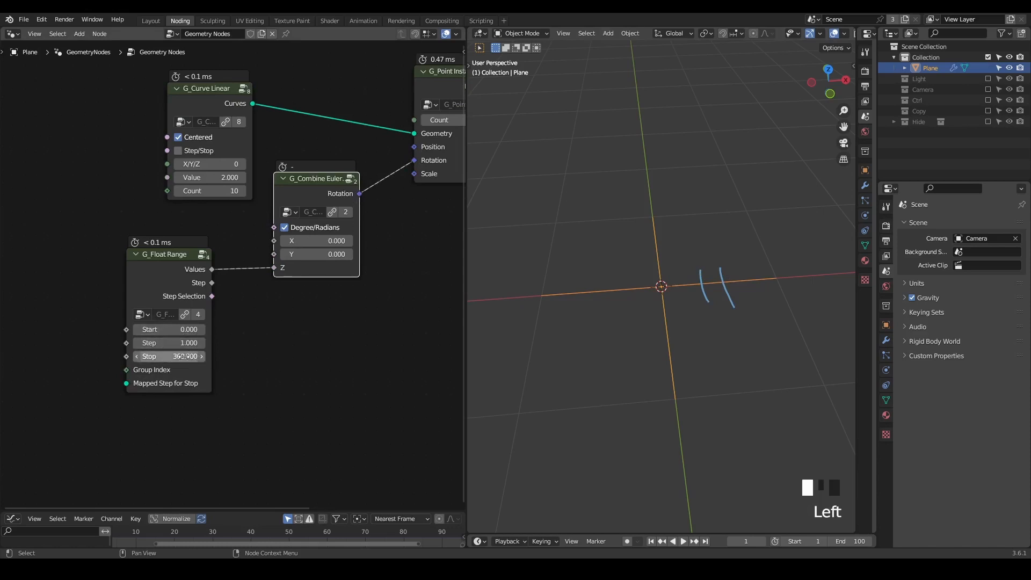
click(160, 347)
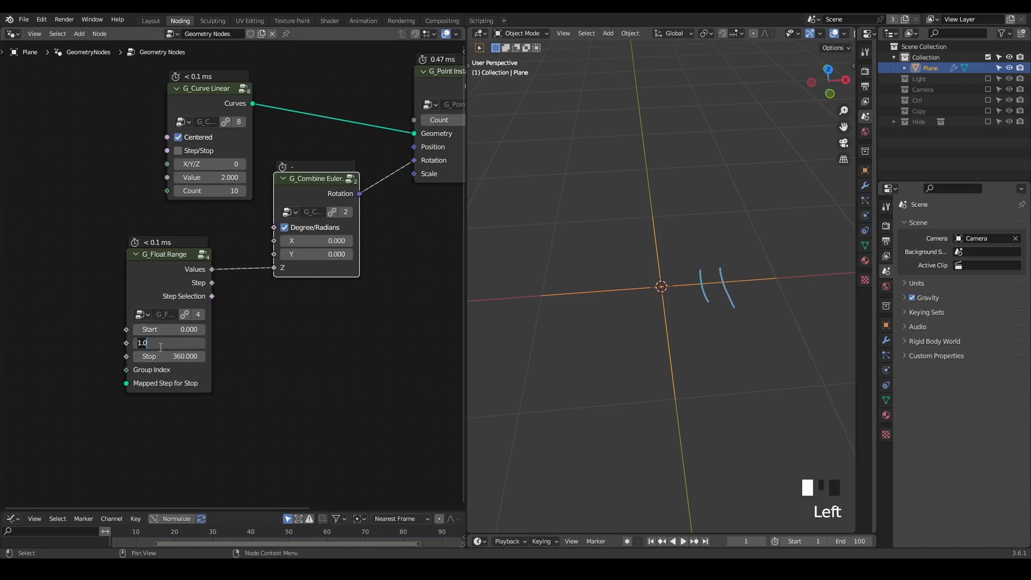
text(-1)
key(Return)
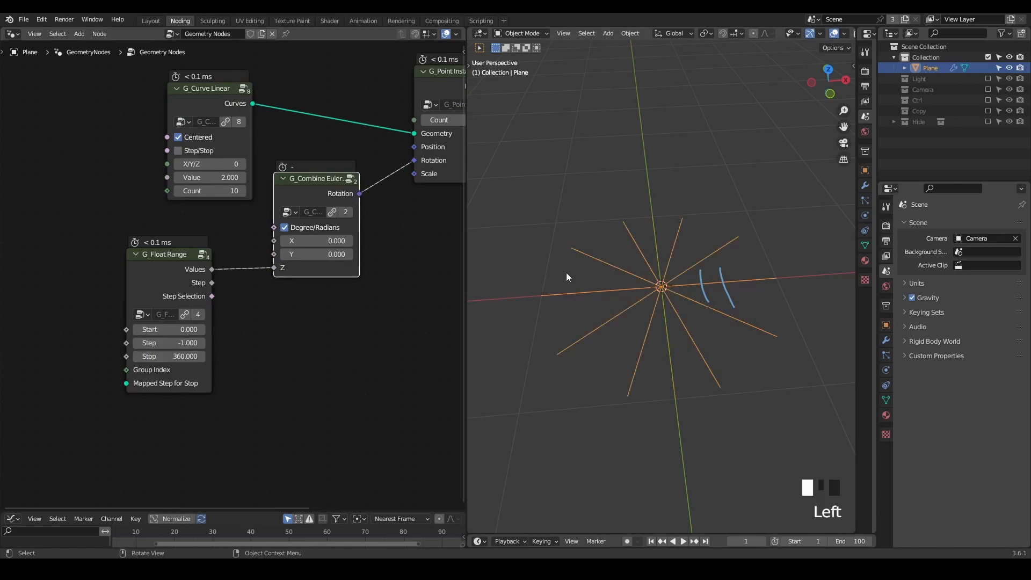
Step: Turn off Centered on the G_Curve Linear node and erase the annotation strokes in the 3D view
middle_drag(456, 144, 378, 208)
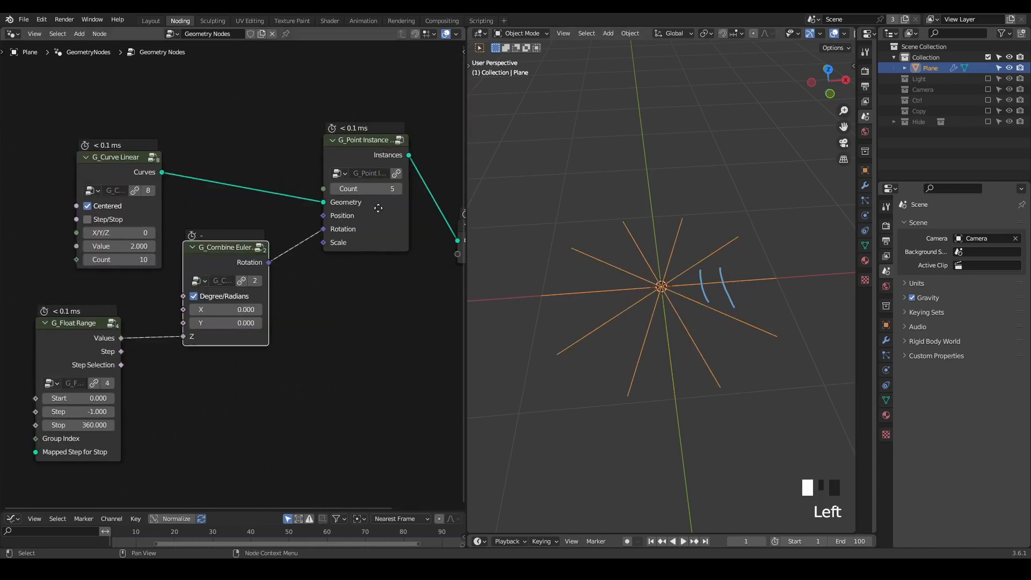
middle_drag(696, 275, 694, 299)
middle_drag(304, 275, 369, 267)
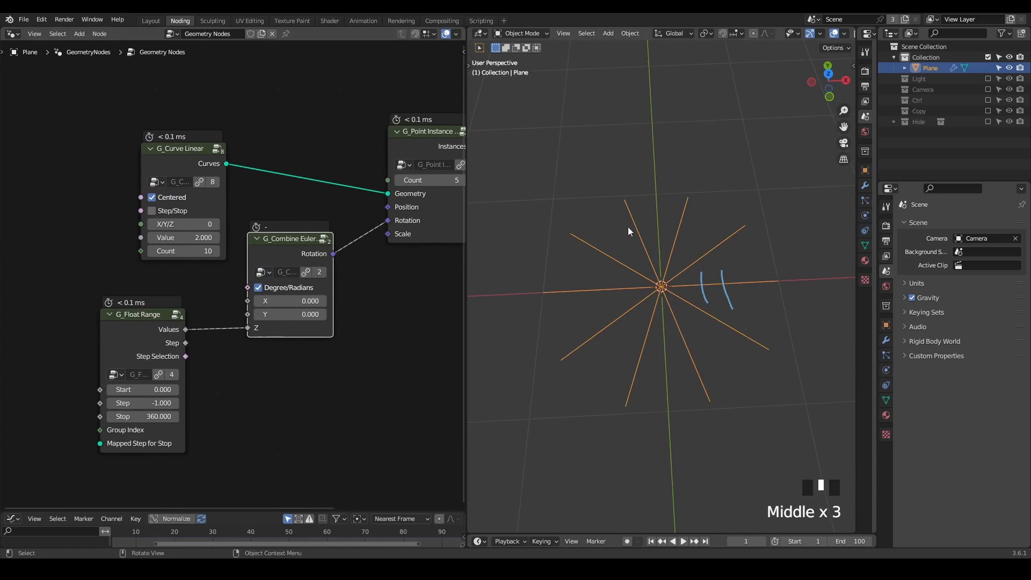
click(152, 198)
scroll(668, 317, down, 3)
mouse_move(668, 317)
middle_down()
mouse_move(683, 312)
mouse_move(679, 322)
middle_up()
right_click(679, 322)
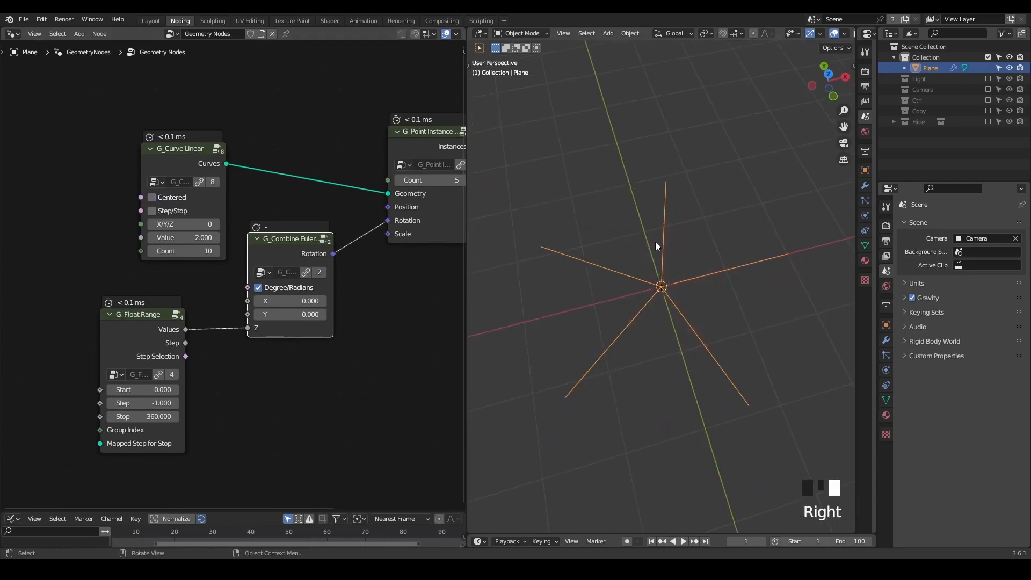
Step: Move the G_Curve Linear node closer to the point instance node and set its Value to 0.1
middle_drag(415, 286, 331, 268)
drag(77, 153, 135, 117)
click(148, 179)
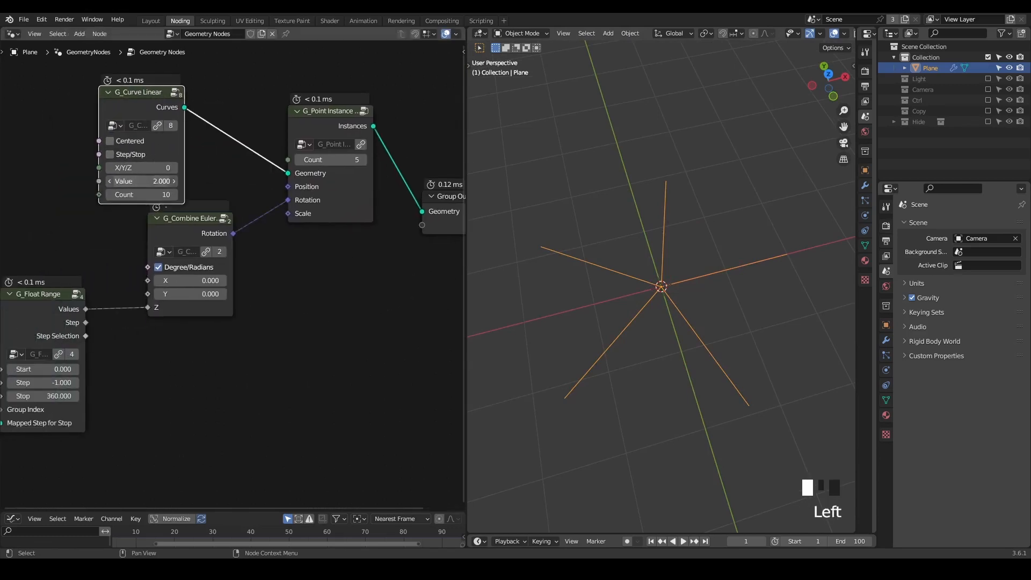
text(0.1)
click(147, 176)
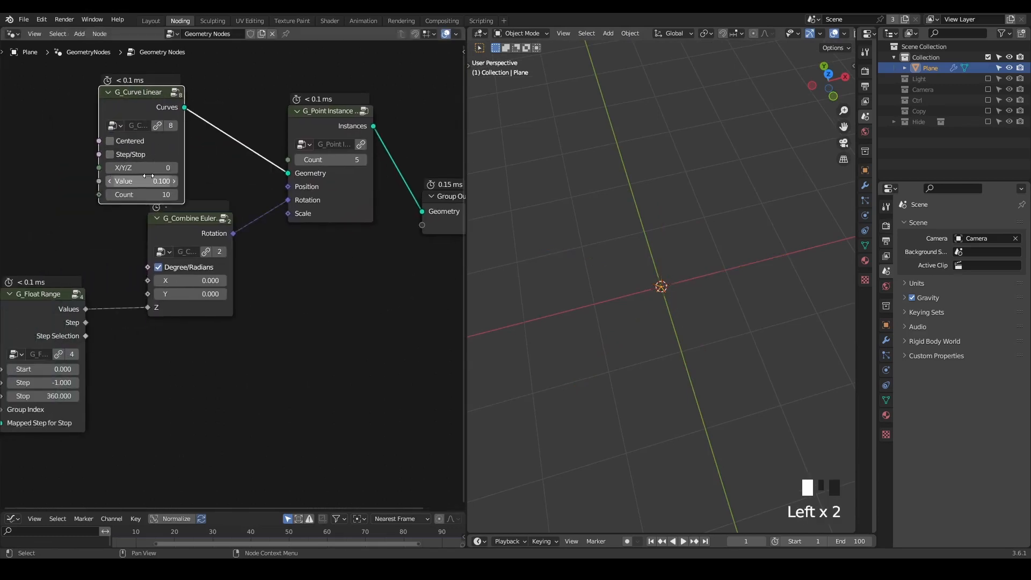
Step: Move the Group Output away and insert a G_Append Point to Curves node on the link from the point instance node
middle_drag(301, 258, 116, 240)
drag(314, 207, 488, 152)
middle_drag(694, 319, 688, 310)
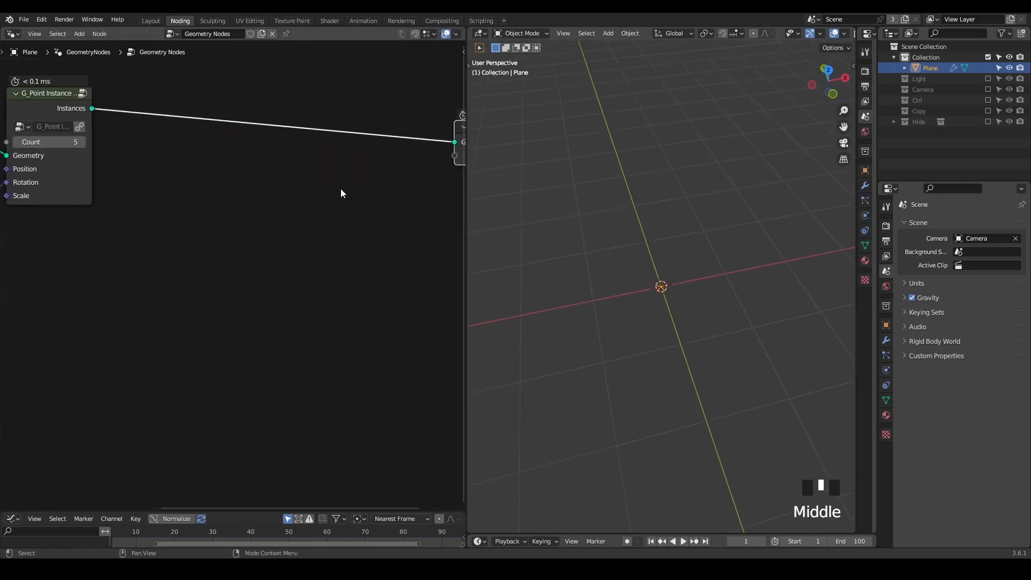
key(ctrl+a)
text(append)
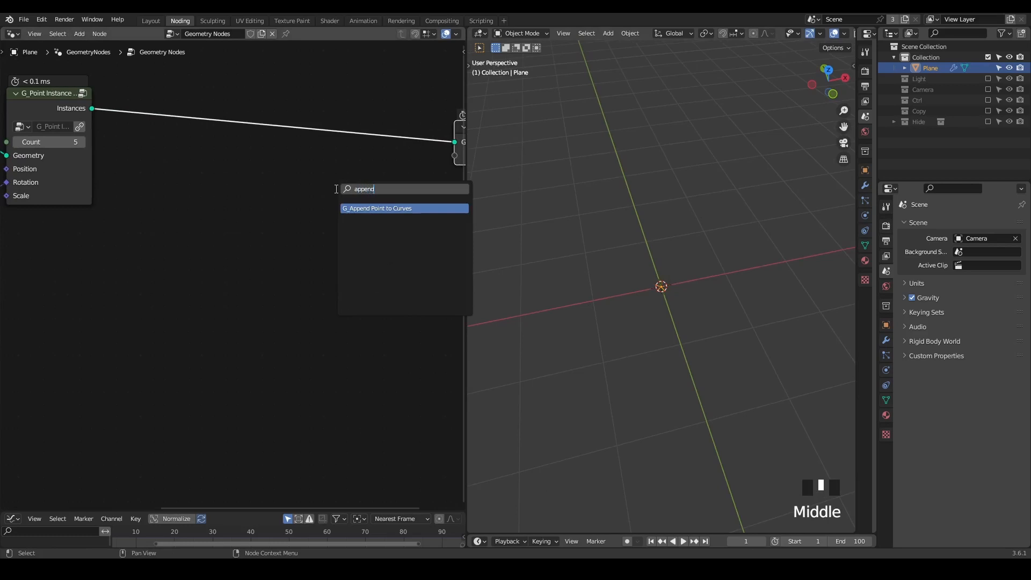
key(Return)
click(328, 141)
Step: Add a Combine XYZ node with Z at 10.5 and connect its Vector to the Append Point node's Offset
key(ctrl+a)
text(combine)
key(Return)
click(193, 225)
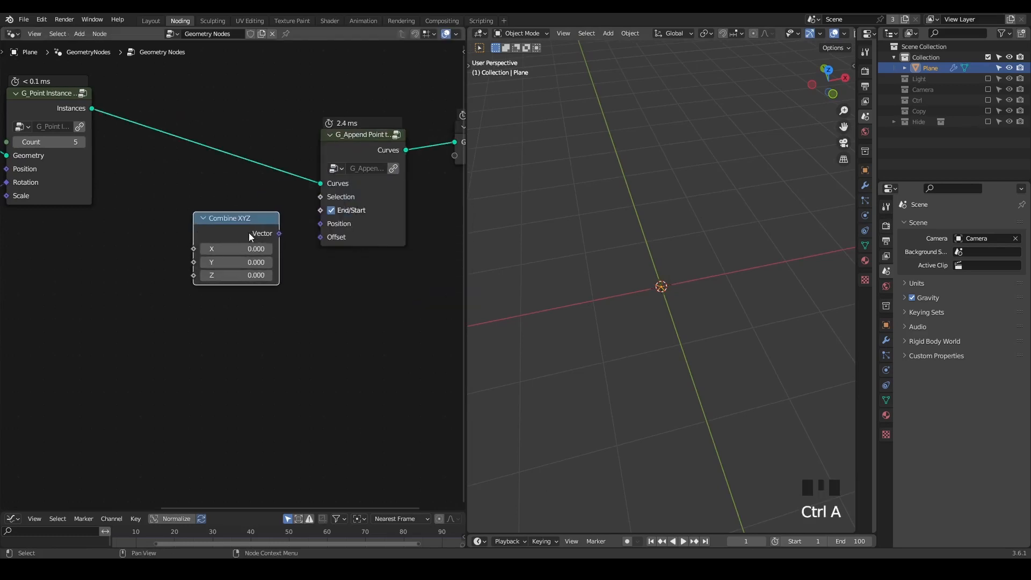
drag(279, 233, 321, 237)
drag(237, 275, 252, 275)
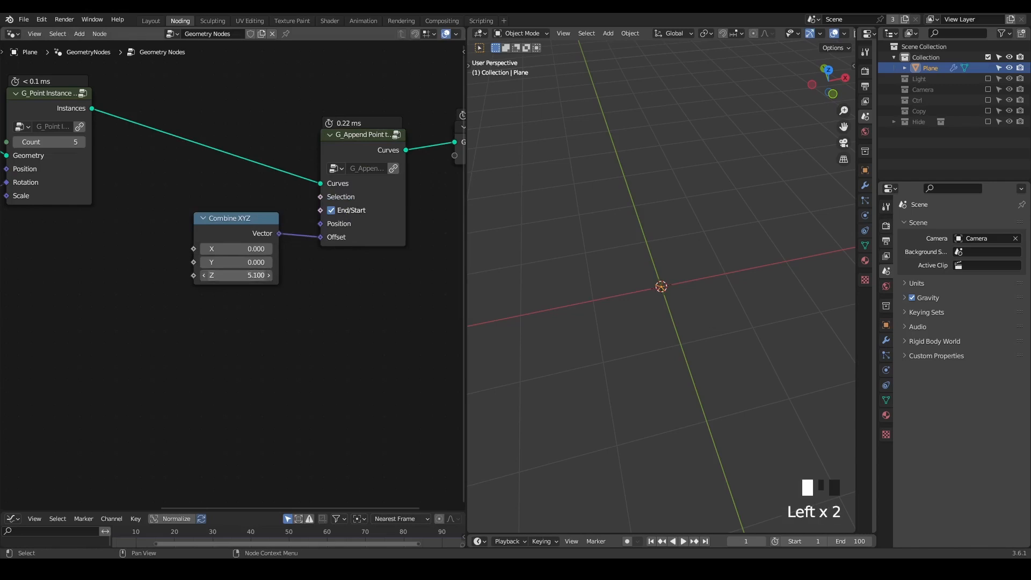
middle_drag(666, 288, 676, 282)
scroll(675, 282, up, 10)
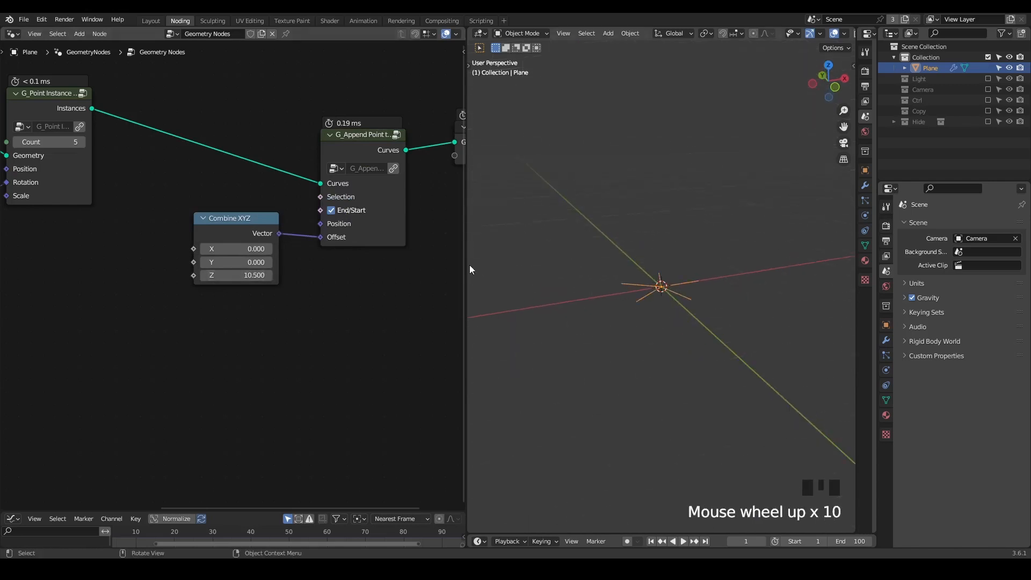
Step: Insert a Realize Instances node between the point instance node and the Append Point to Curves node
drag(220, 233, 200, 273)
middle_drag(150, 234, 259, 236)
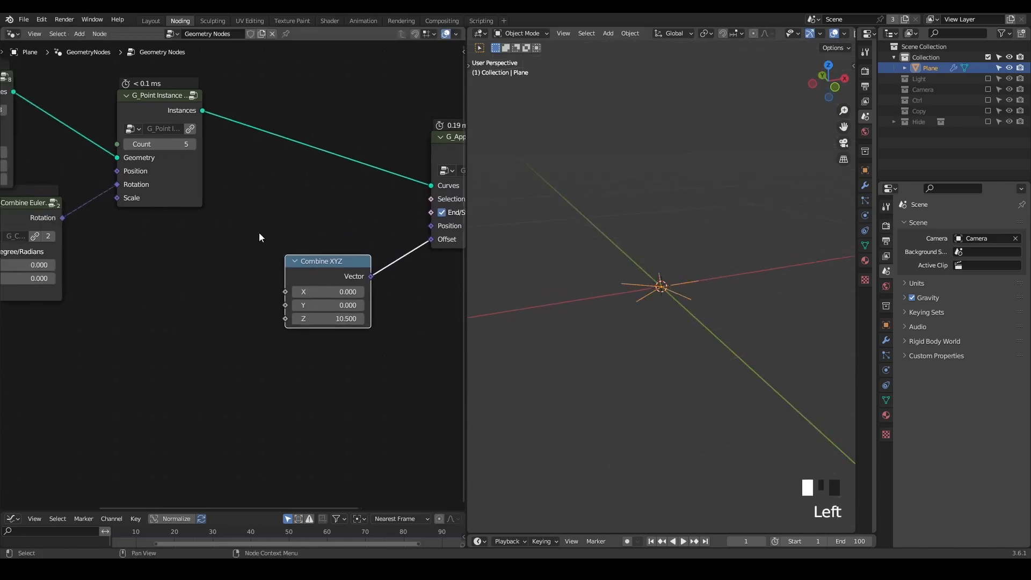
key(shift+a)
text(srealize)
key(Return)
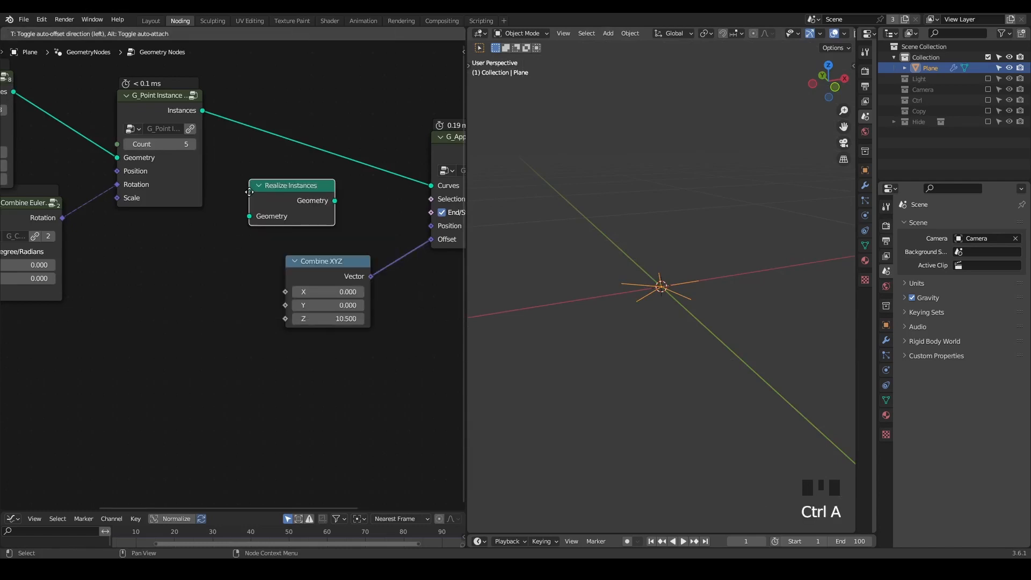
click(251, 127)
middle_drag(338, 223, 232, 237)
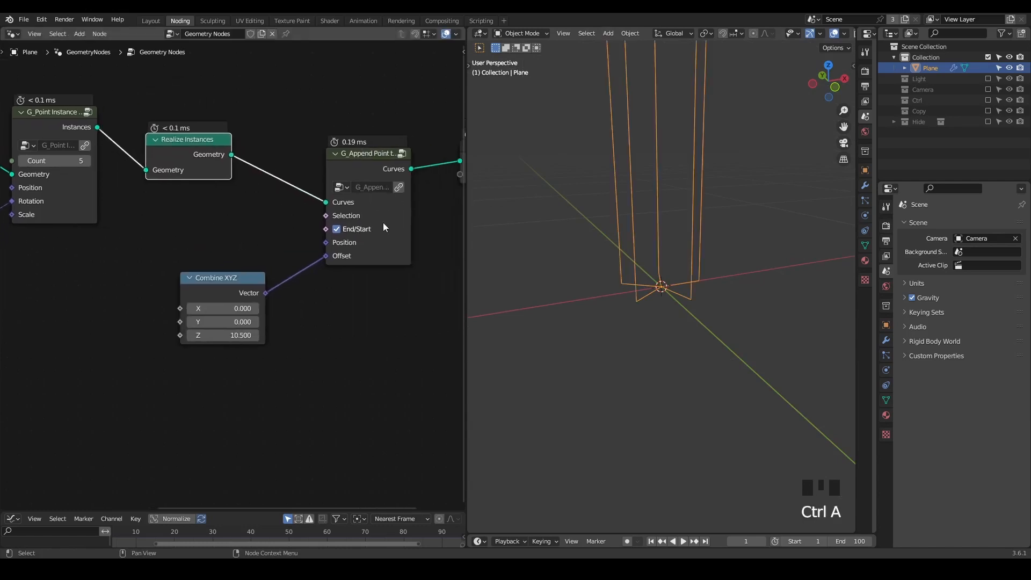
Step: Set the Combine XYZ node's Z to 1 and delete the node
shift+drag(231, 334, 128, 333)
right_click(231, 334)
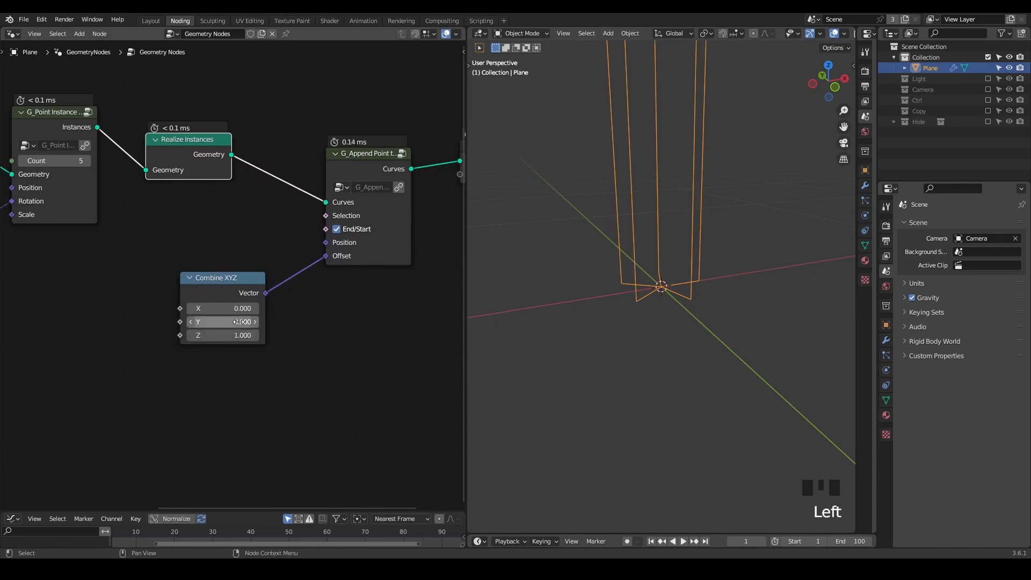
click(224, 285)
key(x)
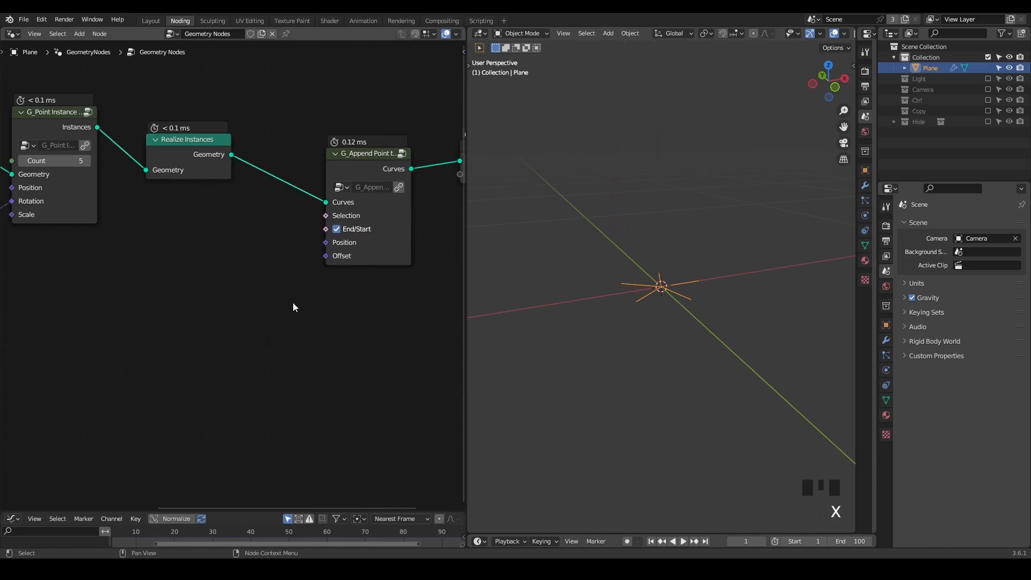
Step: Add a simulation zone between Realize Instances and Group Output, with the Append Point to Curves node inside it
middle_drag(254, 267, 115, 280)
scroll(132, 285, down, 2)
drag(318, 199, 417, 194)
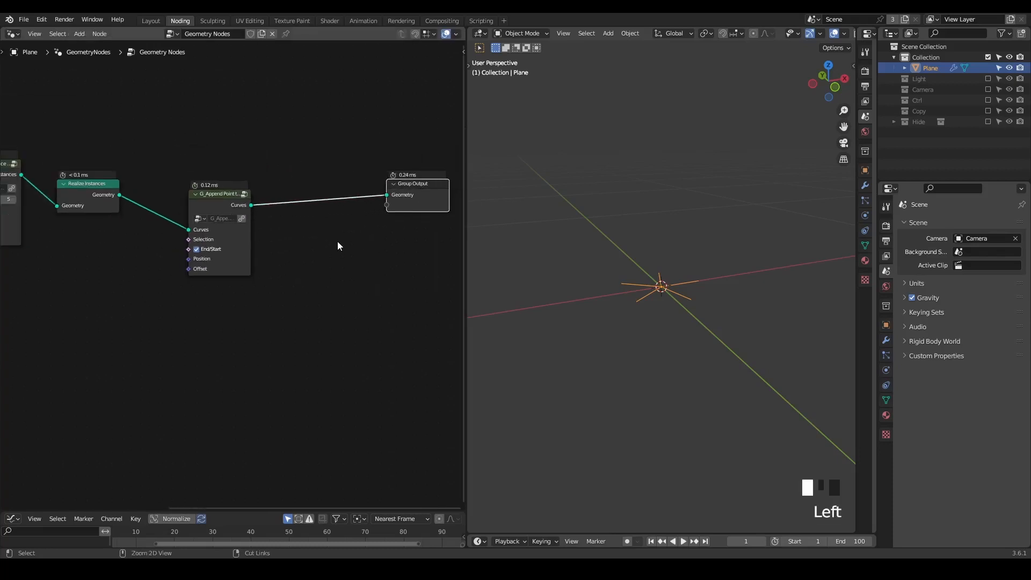
key(shift+a)
text(simu)
key(Return)
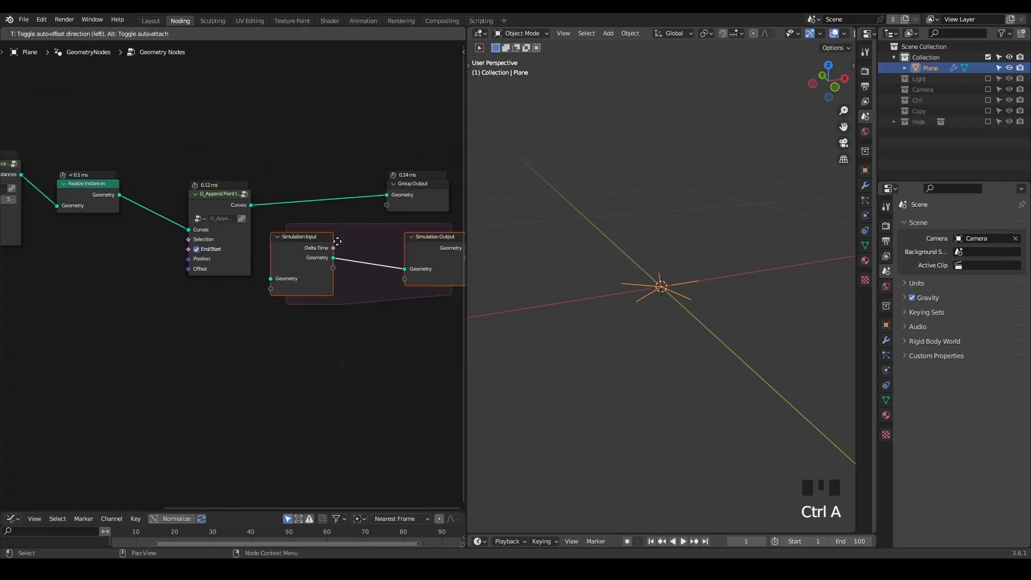
click(285, 288)
alt+drag(237, 302, 151, 194)
drag(372, 299, 314, 189)
Step: Move the simulation zone nodes horizontally away from the Realize Instances node and widen the node editor
middle_drag(340, 262, 287, 247)
drag(381, 78, 65, 242)
key(g)
key(x)
click(220, 245)
middle_drag(146, 286, 276, 282)
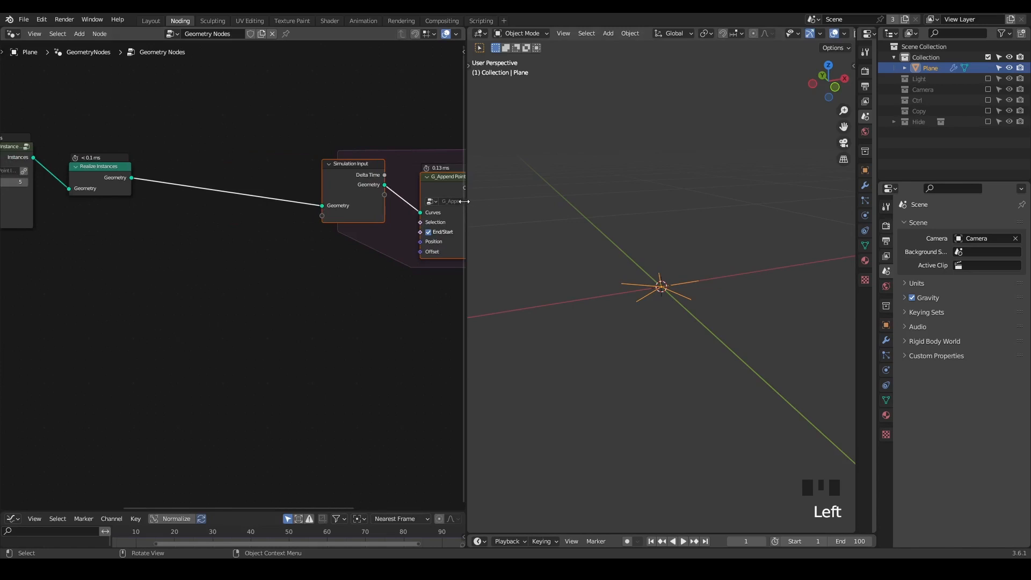
drag(468, 218, 628, 218)
middle_drag(343, 274, 406, 250)
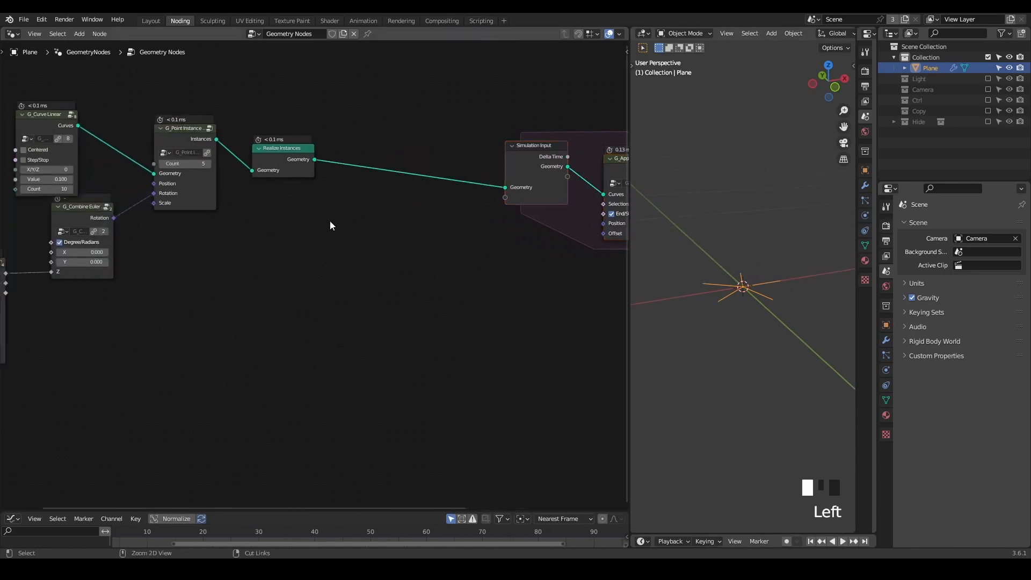
Step: Insert a Store Named Attribute node between Realize Instances and Simulation Input
key(shift+a)
key(s)
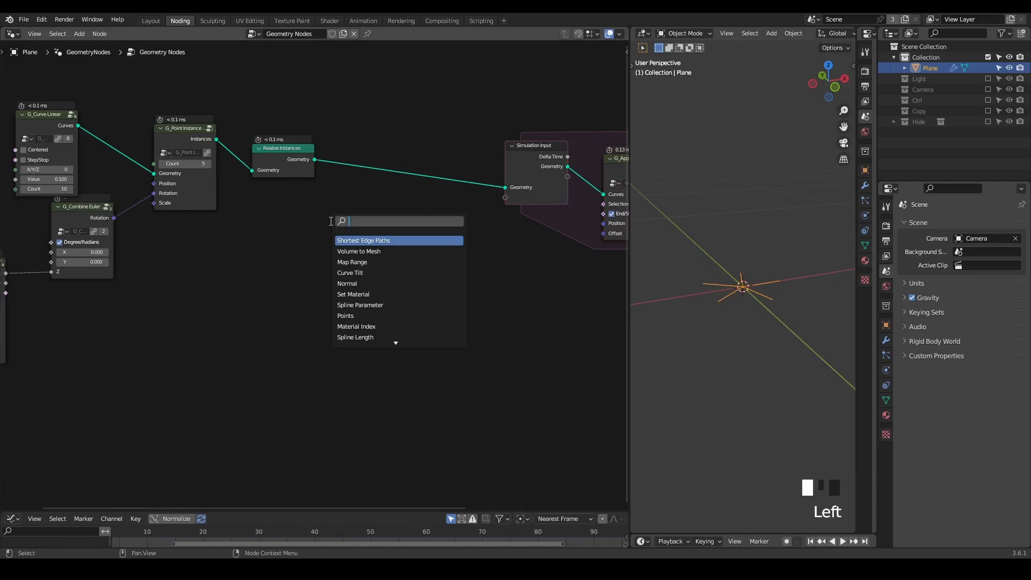
text(store nam)
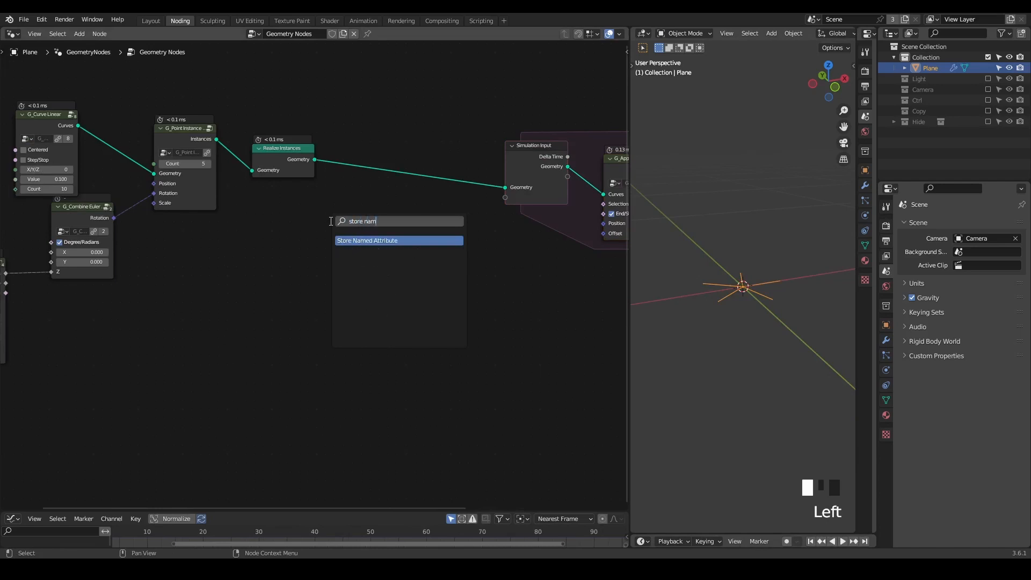
key(Return)
click(390, 138)
middle_drag(368, 260, 141, 276)
middle_drag(333, 159, 287, 156)
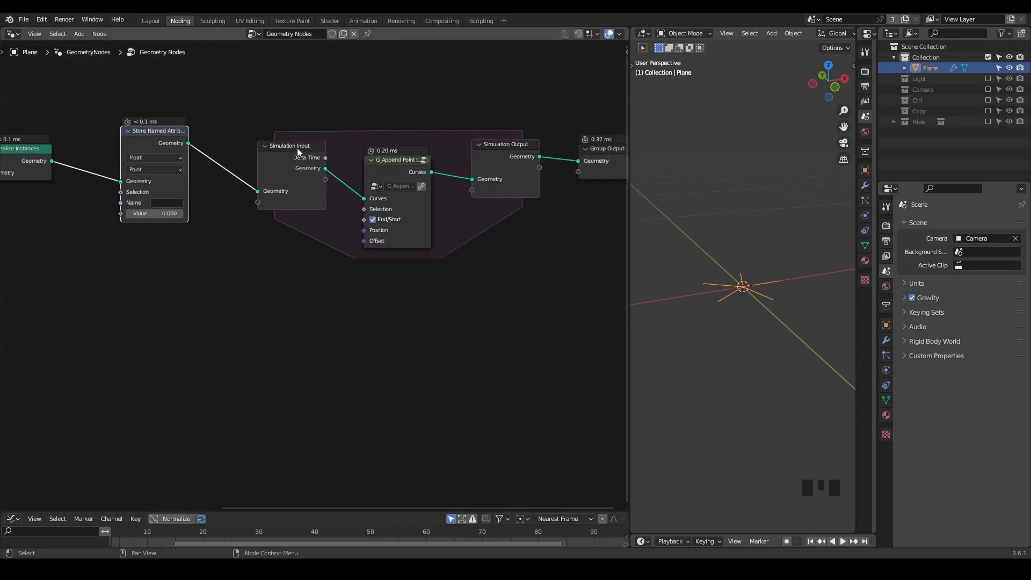
Step: Mark the Simulation Input and Simulation Output nodes with annotation strokes and erase the strokes
drag(256, 153, 353, 150)
drag(472, 150, 556, 155)
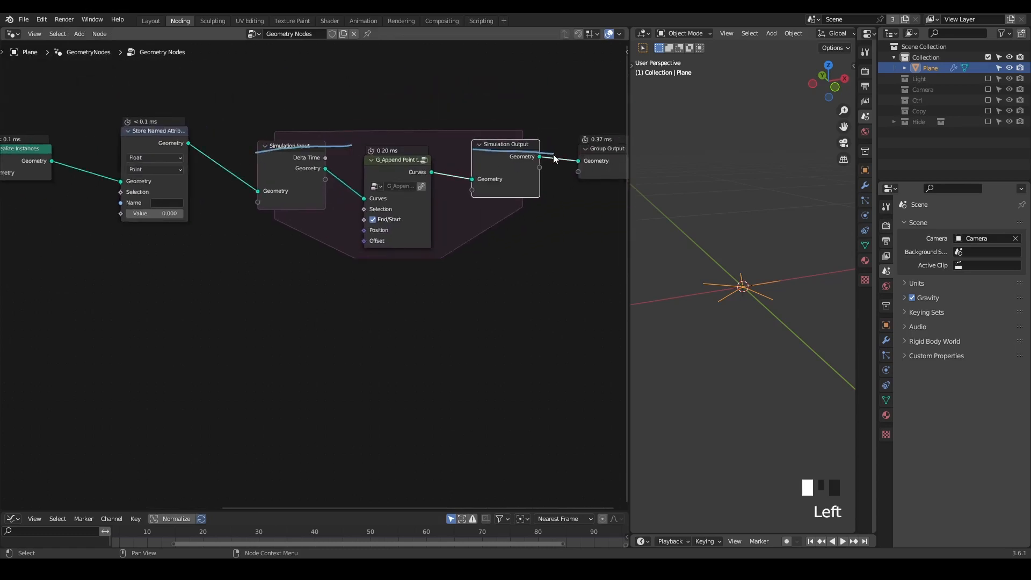
right_drag(555, 154, 63, 147)
Step: Set the Store Named Attribute node's data type to Vector
middle_drag(203, 241, 386, 254)
scroll(386, 254, up, 3)
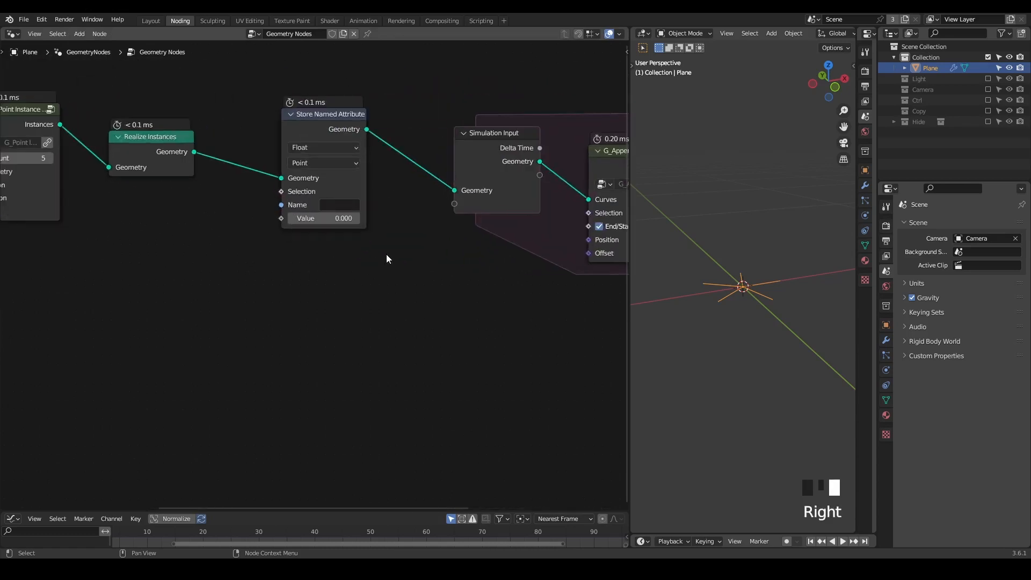
click(329, 137)
click(313, 181)
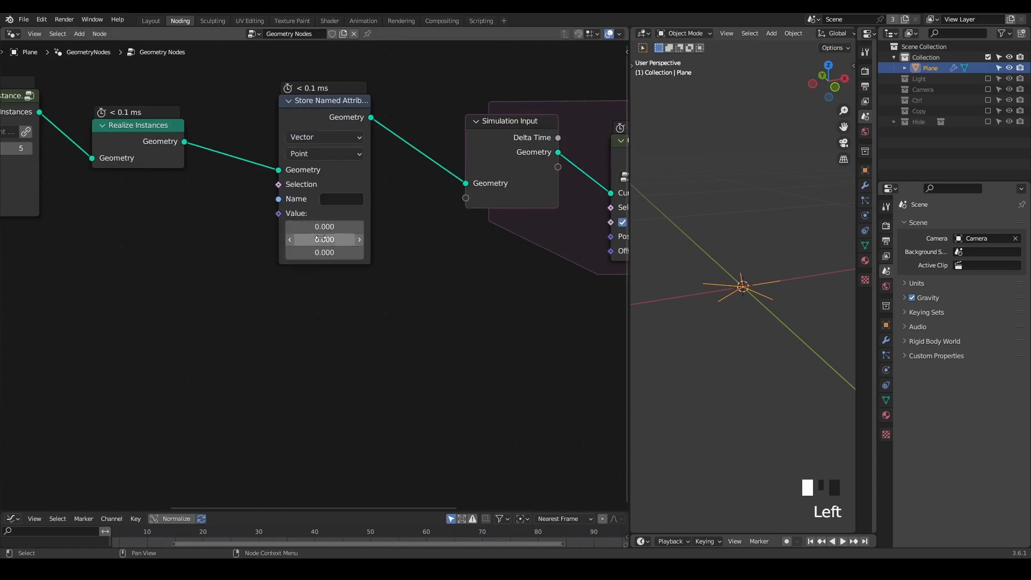
Step: Name the stored attribute N in the Store Named Attribute node
click(331, 200)
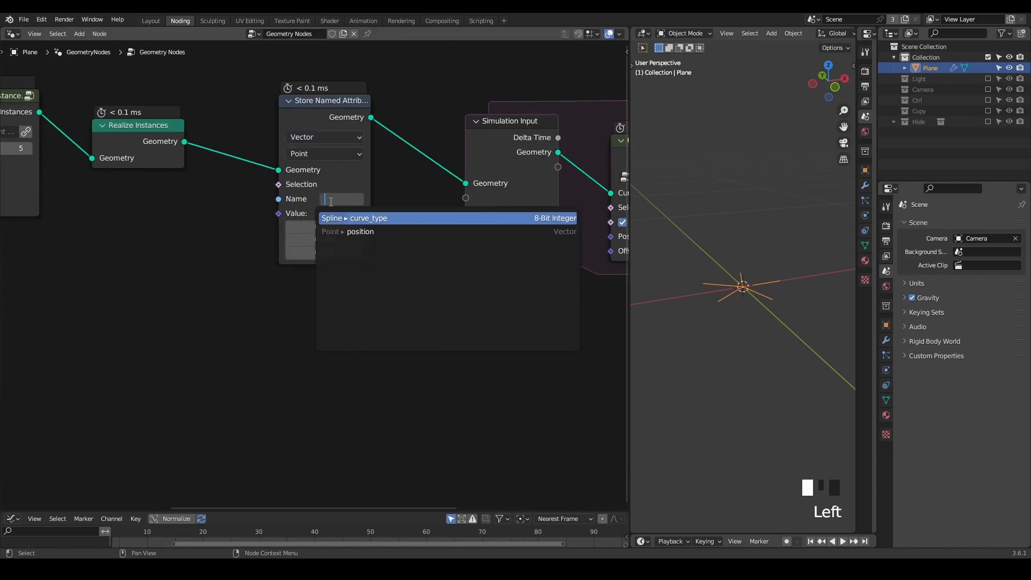
text(N)
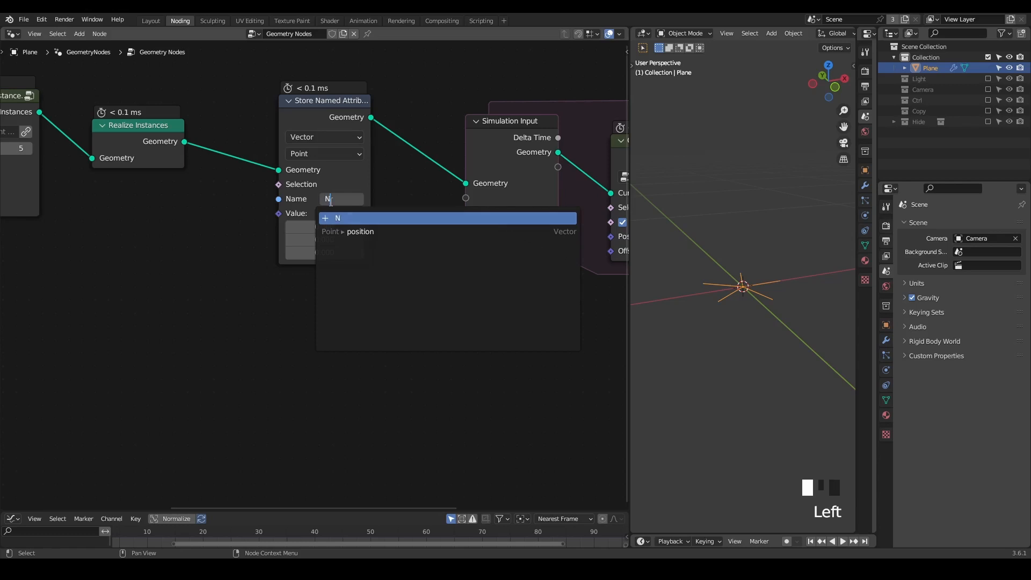
key(Return)
Step: Name the stored vector attribute T
middle_drag(172, 280, 240, 266)
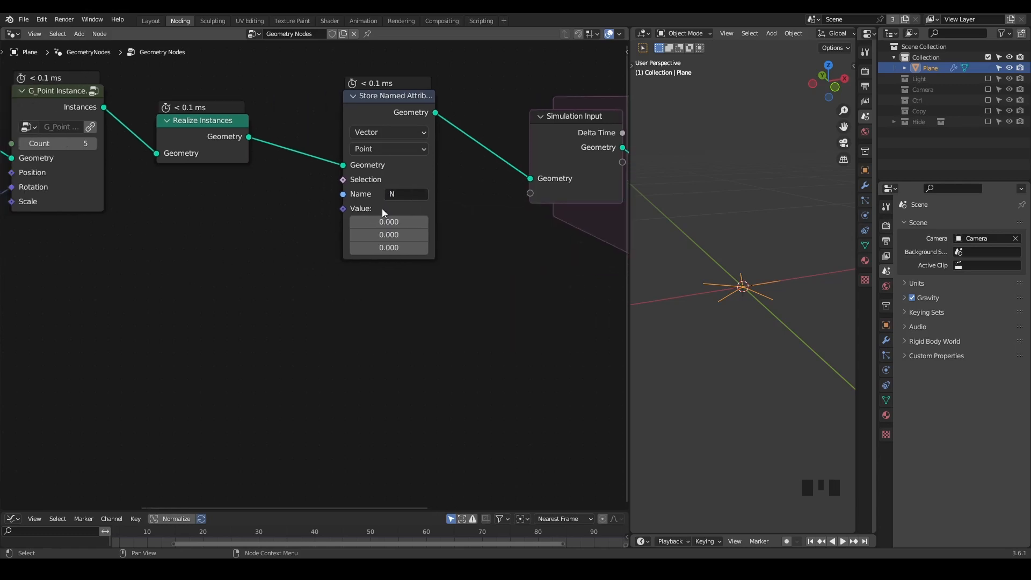
click(399, 197)
text(T)
key(Return)
click(399, 197)
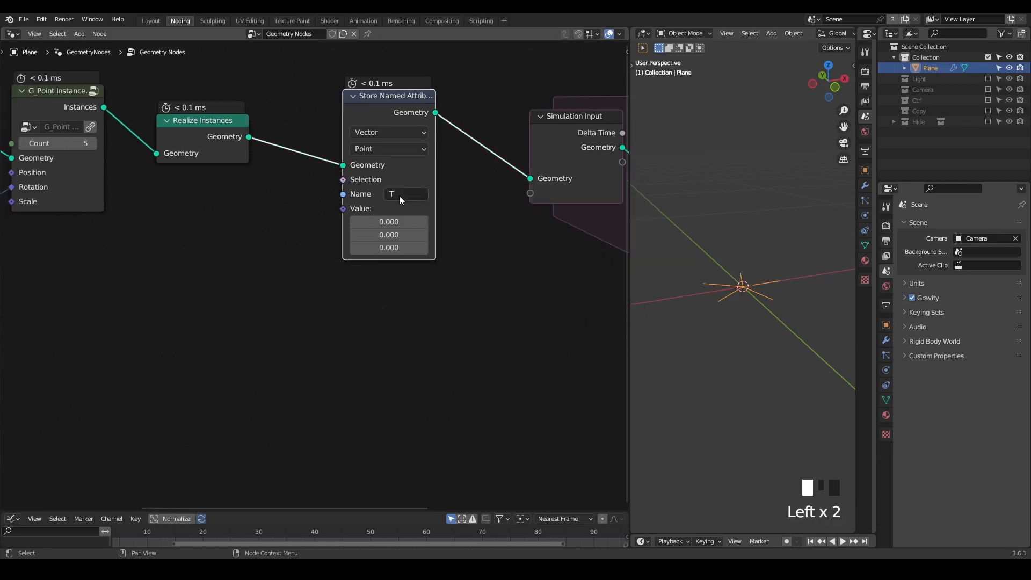
Step: Add a Curve Tangent node and connect its Tangent to the Store Named Attribute node's Value
key(shift+a)
text(curve tan)
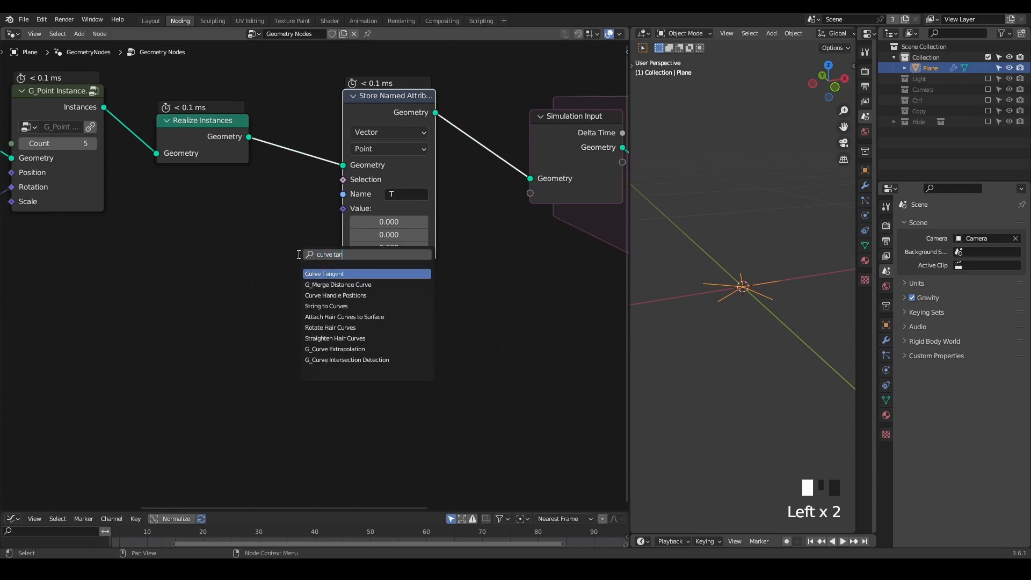
text(gen)
key(Return)
click(229, 254)
drag(255, 263, 340, 216)
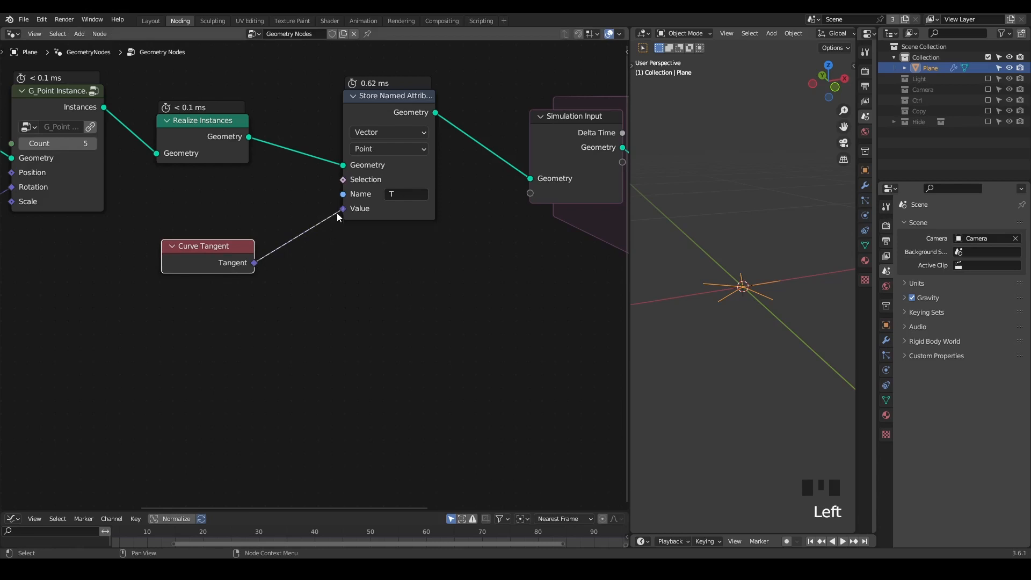
Step: Move the Append Point to Curves and Simulation Output nodes away from Simulation Input to make room inside the zone
middle_drag(741, 335, 777, 374)
middle_drag(455, 247, 186, 261)
scroll(398, 164, down, 3)
middle_drag(397, 164, 367, 188)
middle_drag(466, 221, 355, 216)
drag(563, 90, 287, 254)
key(g)
click(417, 253)
Step: Add a Named Attribute node reading the vector attribute T and connect it to the Append Point to Curves node's Offset
middle_drag(302, 277, 389, 252)
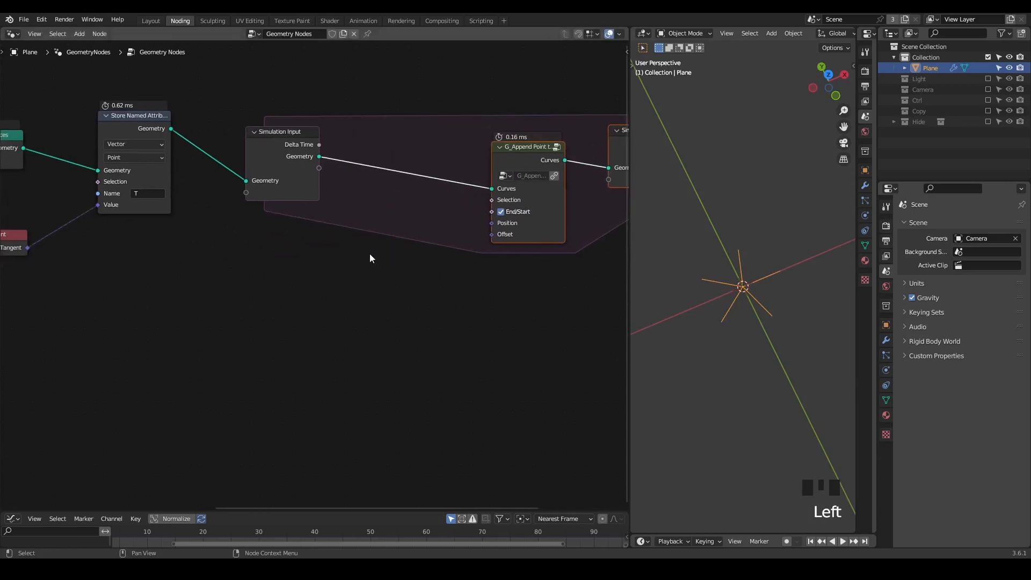
key(ctrl+a)
text(named)
key(Return)
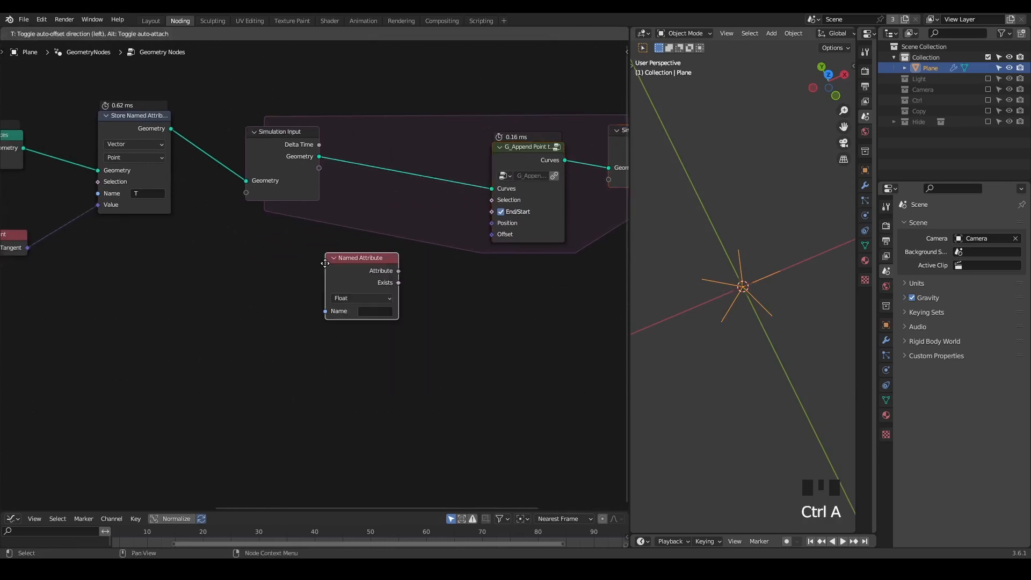
click(236, 264)
click(279, 312)
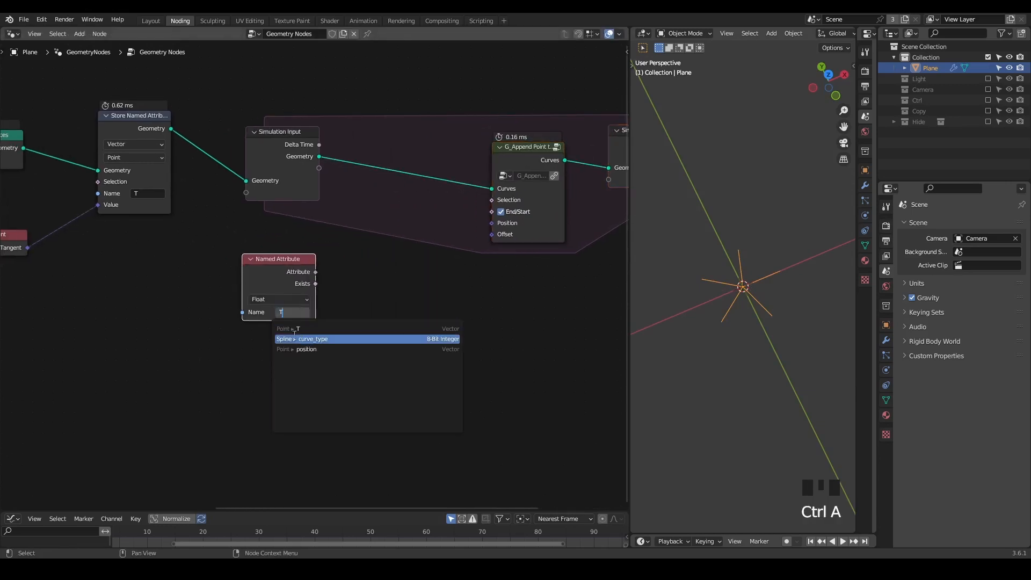
click(288, 330)
drag(277, 266, 339, 262)
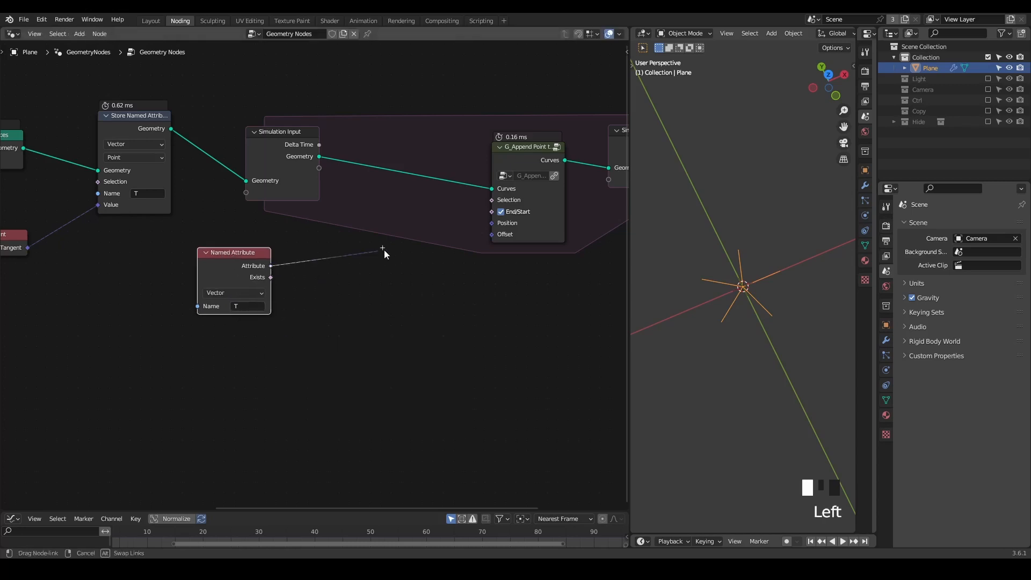
drag(488, 234, 489, 233)
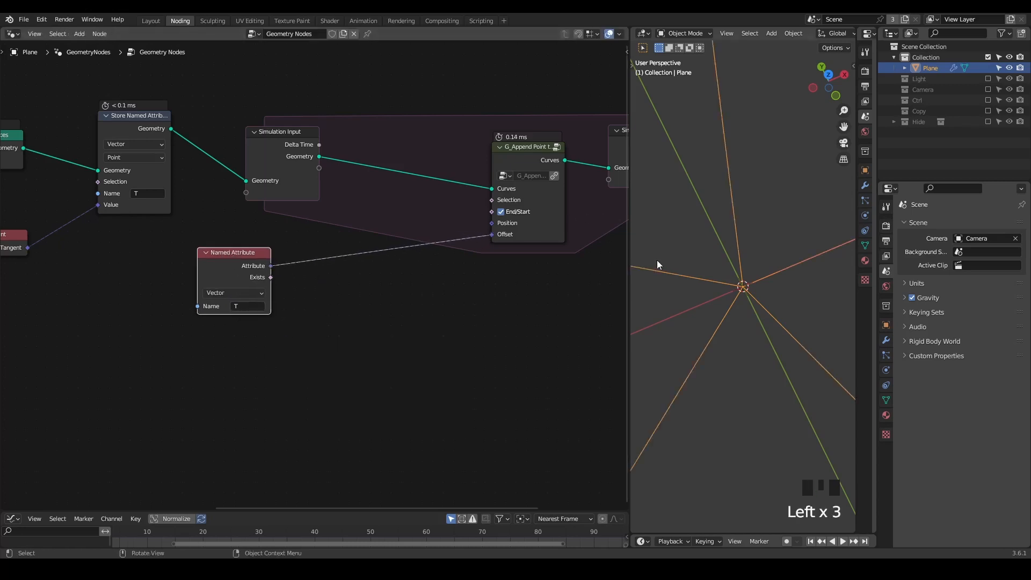
Step: Widen the 3D viewport with a timeline area below it, and play the animation to preview the growing curves
scroll(660, 259, down, 7)
key(shift+space)
drag(784, 533, 775, 453)
drag(630, 275, 557, 275)
key(space)
key(space)
Step: Shift the Named Attribute node over and add a G_Value Precision group node beneath the Curve Tangent node
middle_drag(232, 253, 255, 247)
drag(228, 253, 296, 258)
middle_drag(216, 261, 316, 243)
key(shift+a)
click(260, 238)
text(v)
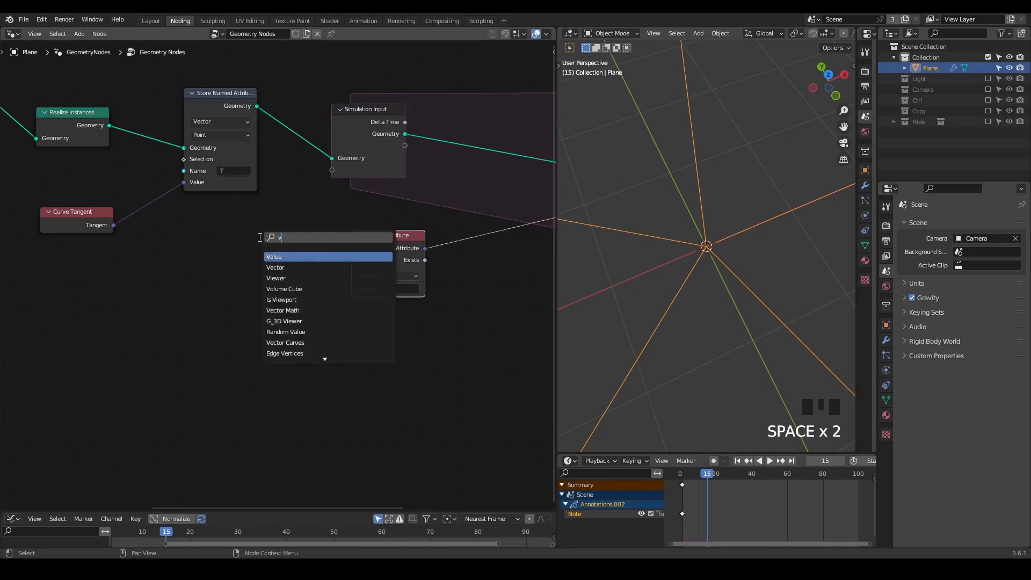
text(alue p)
key(Return)
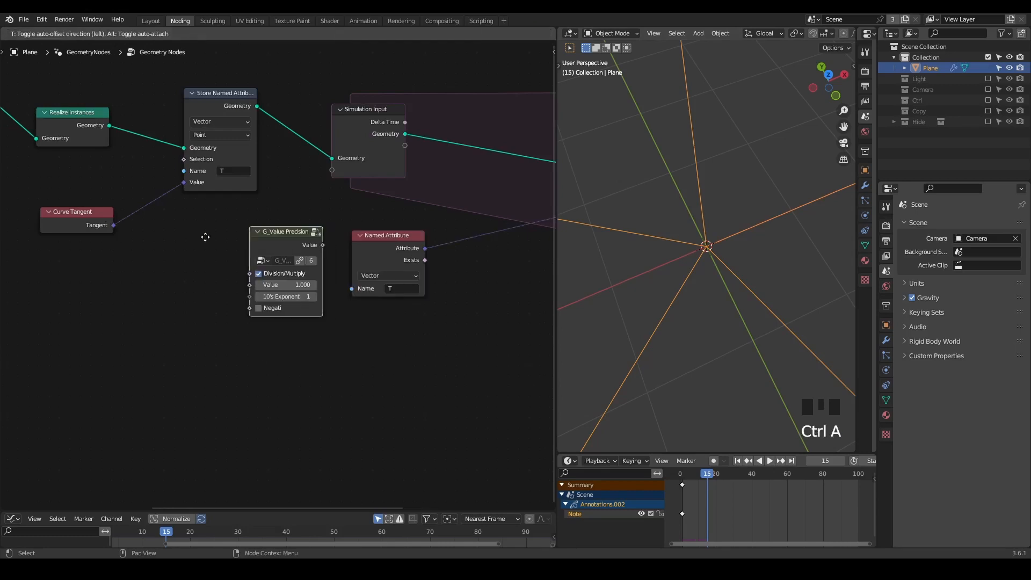
click(66, 270)
Step: Add a vector math Scale node beside the Named Attribute node and detach it from the Curve Tangent
middle_drag(69, 268, 125, 253)
drag(169, 211, 269, 262)
text(scae)
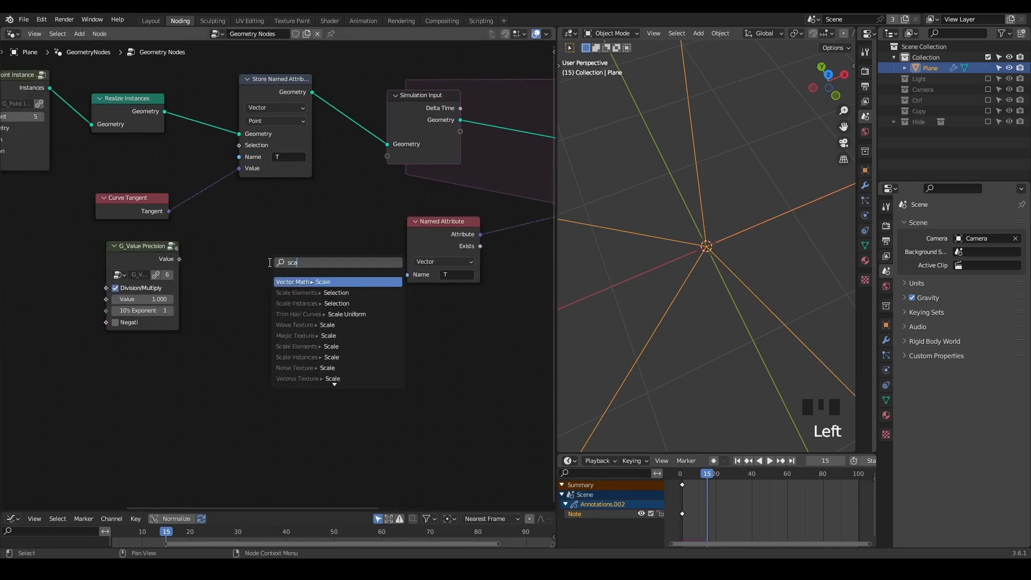
key(Return)
click(272, 266)
alt+drag(299, 267, 318, 253)
Step: Insert the Scale node between Named Attribute and the Offset input, and connect G_Value Precision to its Scale
middle_drag(317, 251, 183, 214)
scroll(168, 205, down, 2)
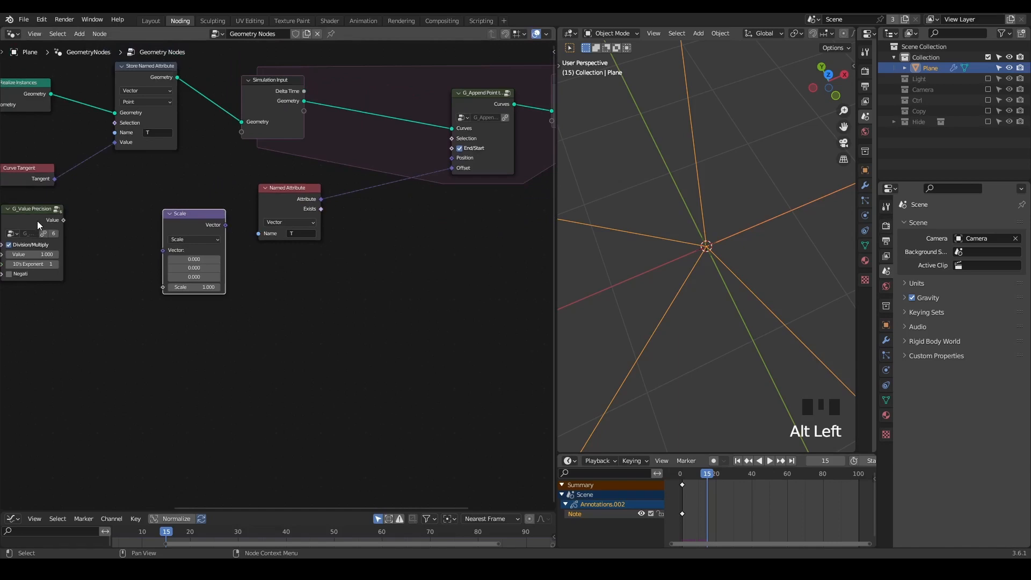
drag(37, 221, 88, 337)
drag(178, 232, 368, 189)
drag(256, 210, 143, 198)
drag(107, 331, 354, 218)
drag(257, 282, 311, 303)
Step: Insert a vector math Add node between the Named Attribute and Scale nodes
drag(187, 199, 258, 242)
text(add)
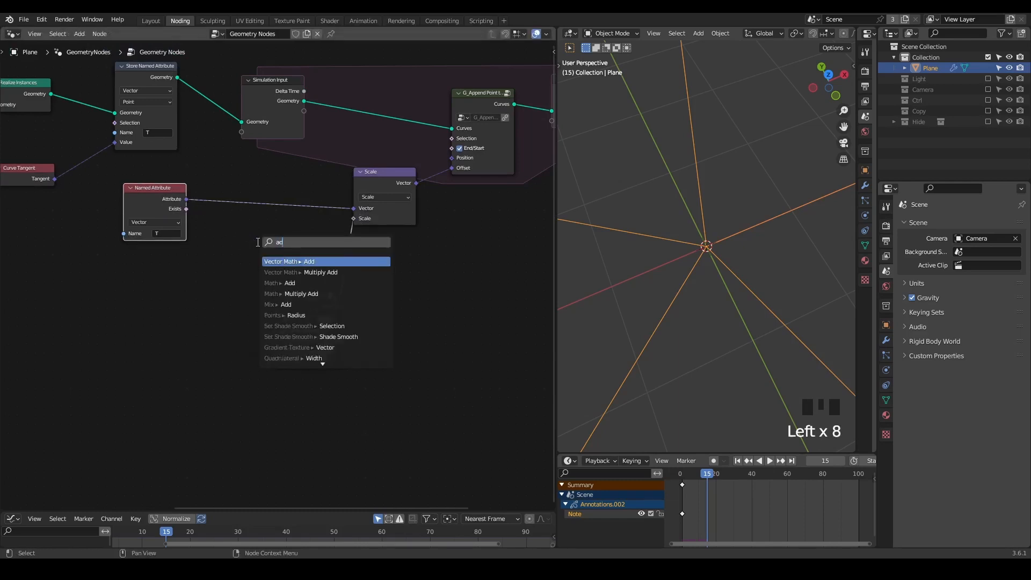
key(Return)
click(256, 241)
alt+drag(283, 250, 250, 195)
Step: Add a G_Noise 3D group node below the Named Attribute node
key(shift+a)
text(noise 3d)
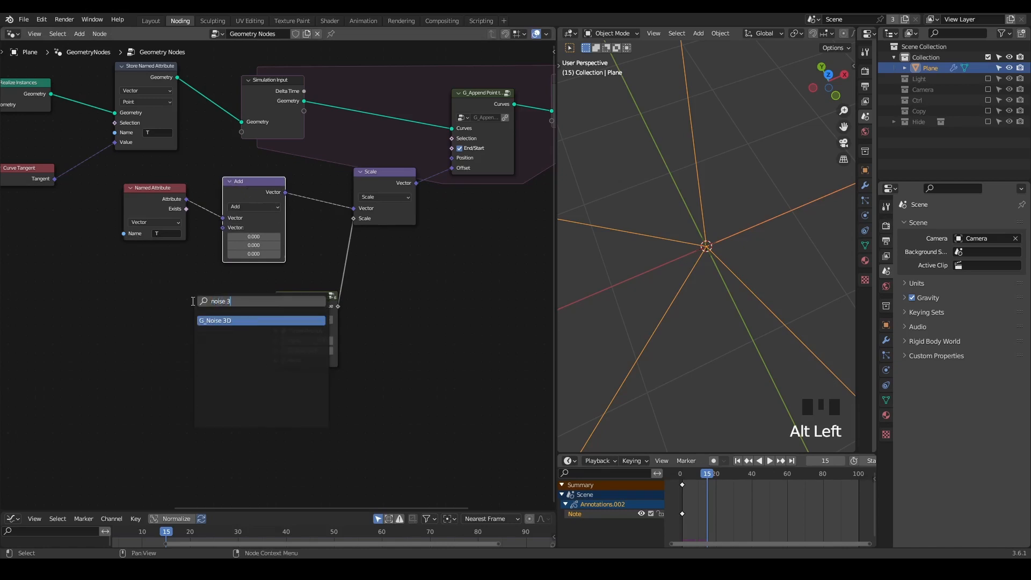
key(Return)
click(62, 290)
Step: Feed the noise Color through a vector Multiply node set to 1, 1, 0 and connect it to the Add node's second vector
middle_drag(95, 309, 124, 293)
scroll(124, 293, up, 3)
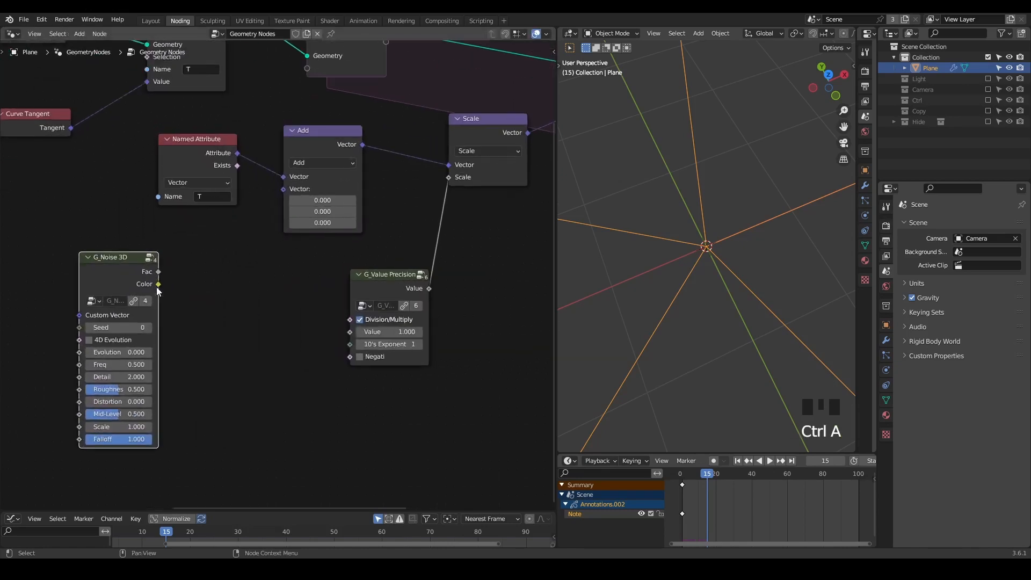
drag(157, 284, 239, 367)
text(multiply)
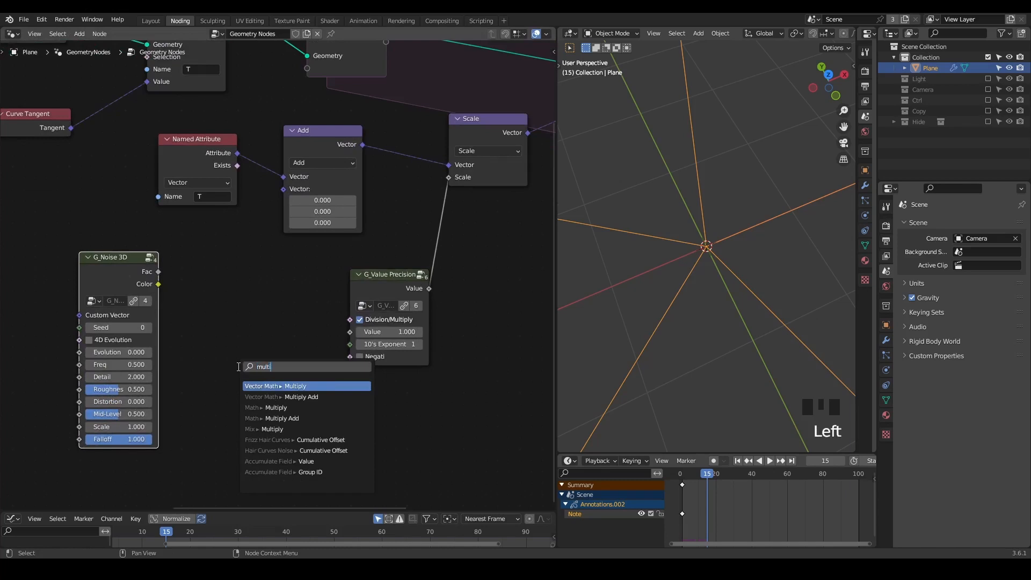
key(Return)
click(187, 257)
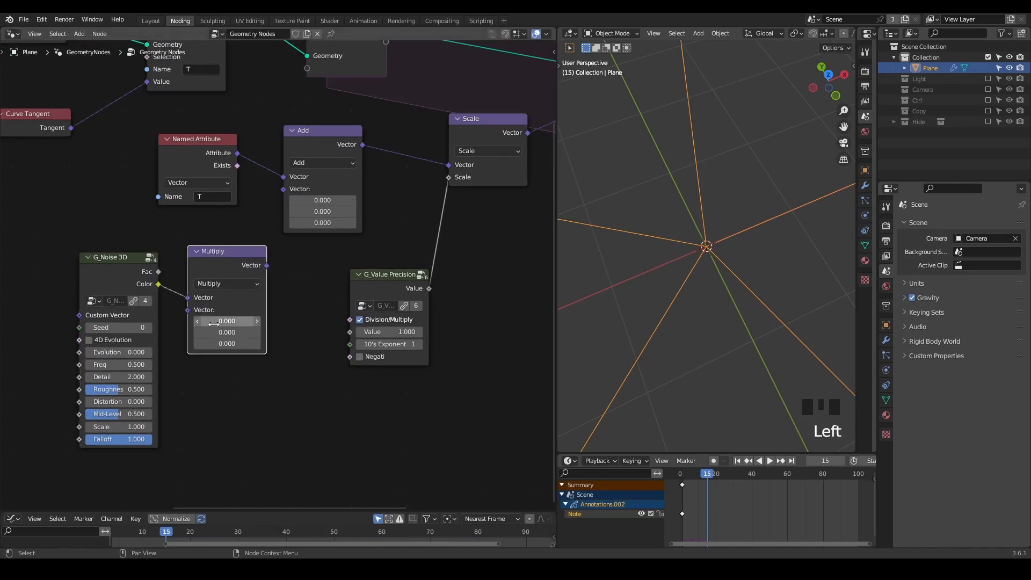
drag(229, 323, 290, 294)
key(Escape)
drag(261, 263, 285, 187)
Step: Play the animation and examine how the noise bends the growing curves
middle_drag(752, 226, 810, 217)
key(space)
key(space)
middle_drag(707, 227, 700, 270)
scroll(701, 270, down, 2)
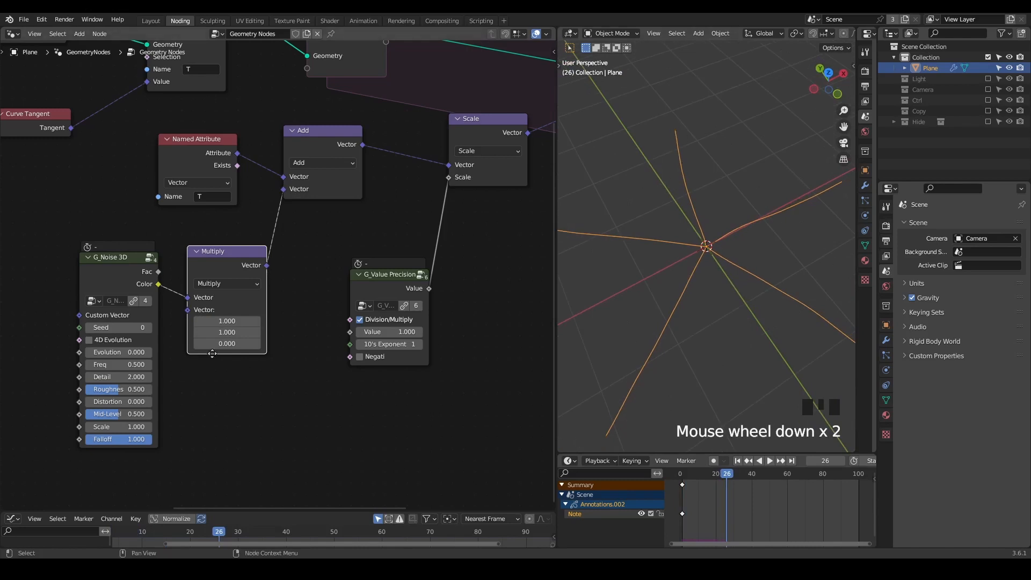
Step: Set the G_Noise 3D node's Freq to 1 and replay the animation
middle_drag(212, 353, 275, 337)
scroll(276, 337, up, 1)
click(174, 351)
text(1)
key(Return)
key(shift+space)
key(space)
key(space)
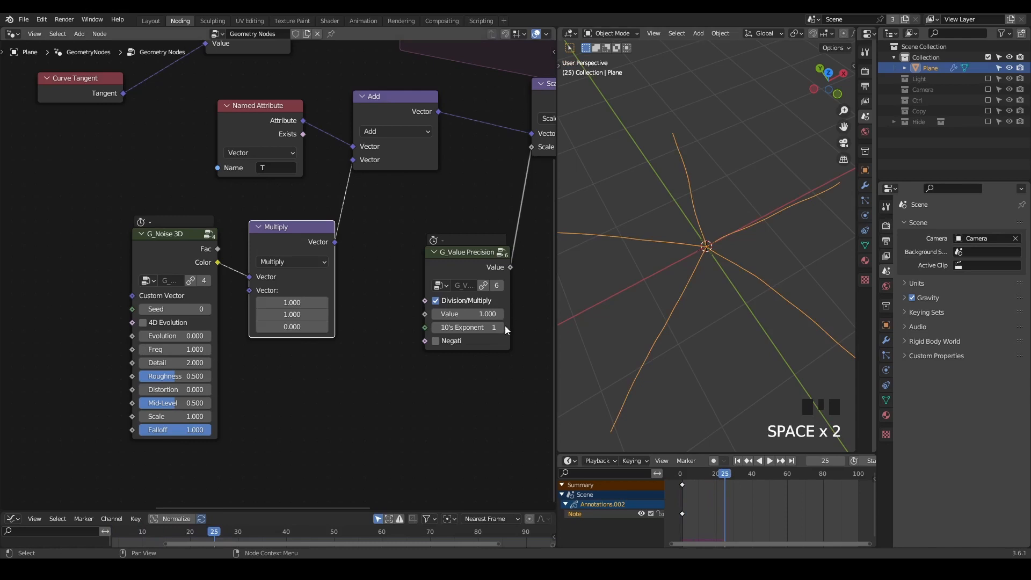
Step: Set the G_Value Precision node's 10's Exponent to 2 and replay the animation
click(500, 327)
key(shift+space)
key(space)
key(space)
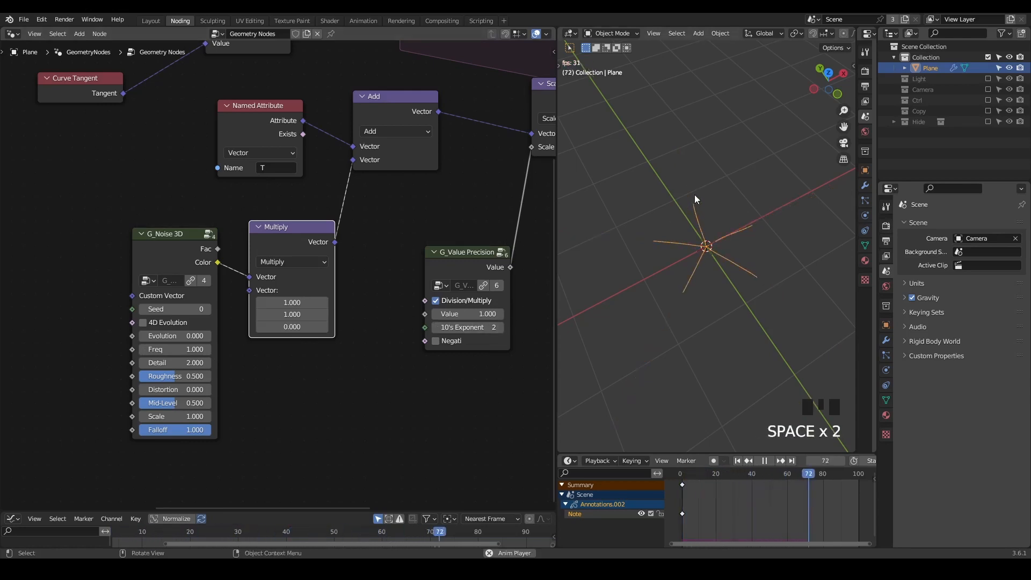
key(space)
Step: Move the G_Value Precision node nearer to the Multiply node and inspect the curves up close
middle_drag(470, 249, 412, 247)
drag(394, 264, 374, 240)
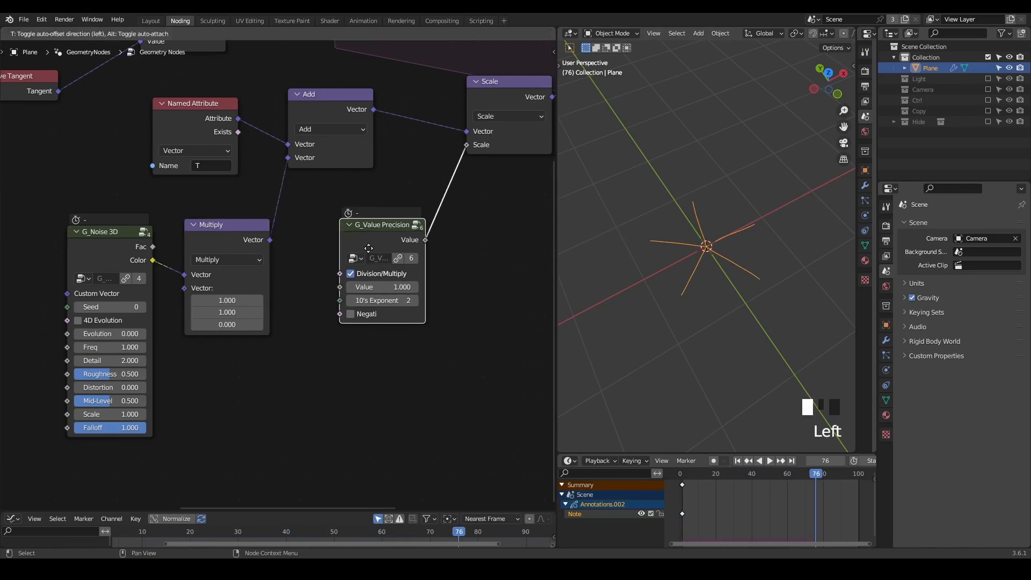
middle_drag(663, 264, 662, 263)
scroll(657, 285, up, 2)
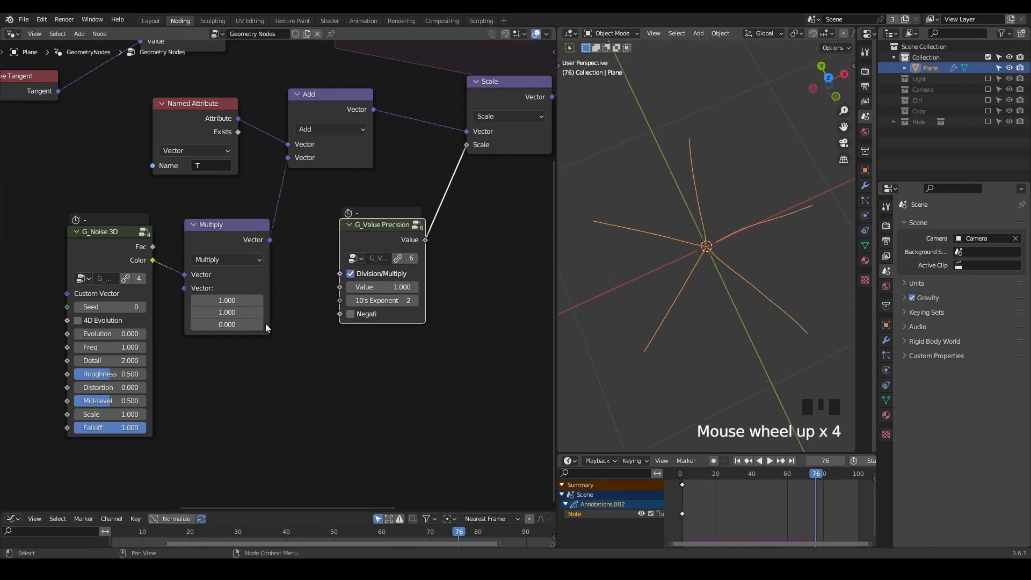
Step: Set the G_Noise 3D node's Freq to 1.5 and Scale to 3.6
click(134, 348)
text(1.5)
click(168, 351)
drag(112, 411, 132, 412)
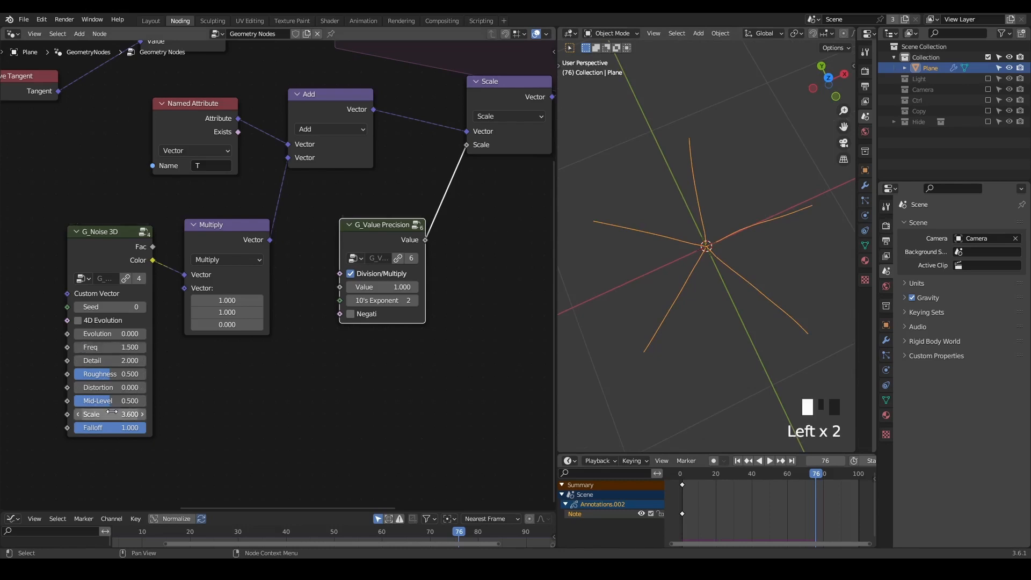
Step: Set the G_Value Precision node's Value to 5 and replay the animation
click(370, 290)
double_click(368, 311)
text(5)
key(Return)
click(713, 147)
key(space)
key(space)
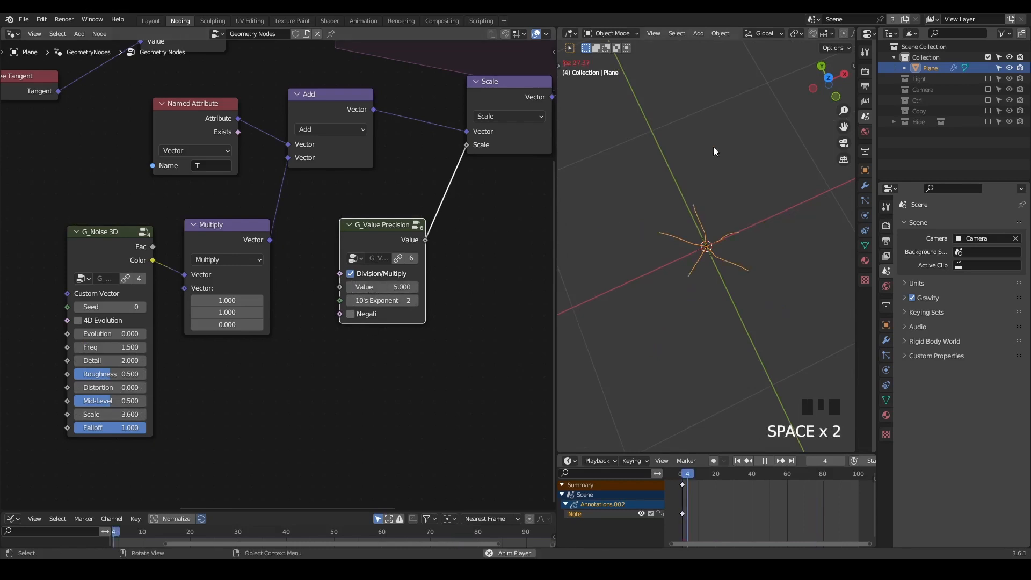
key(space)
Step: Move the Append Point to Curves node and the nodes after it farther from Simulation Input to widen the zone
middle_drag(487, 195, 251, 343)
scroll(251, 343, down, 2)
click(468, 99)
drag(468, 99, 501, 238)
middle_drag(362, 276, 404, 279)
scroll(431, 283, down, 1)
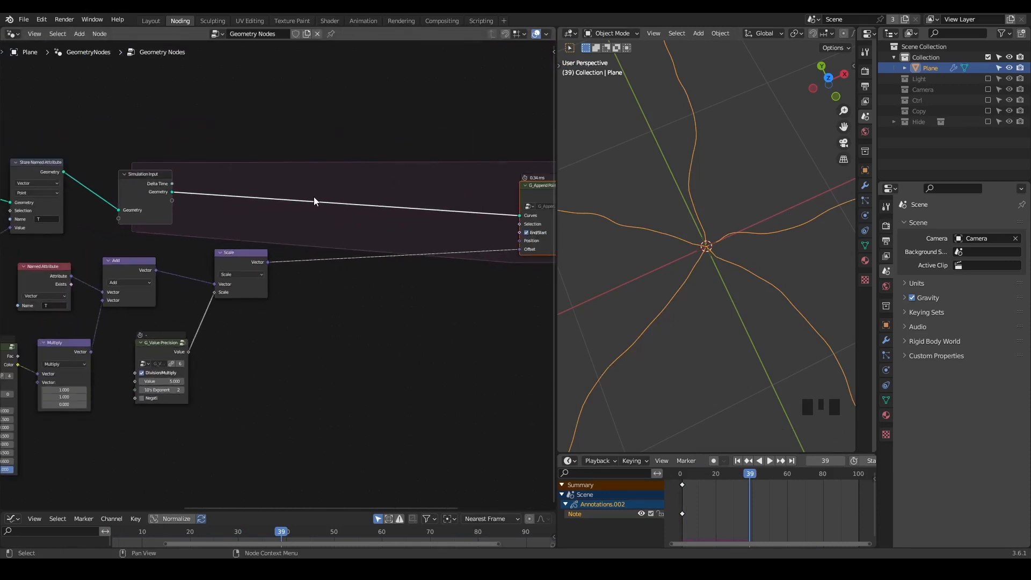
Step: Insert a Join Geometry node on the link between Simulation Input and the Append Point to Curves node
key(shift+a)
text(join)
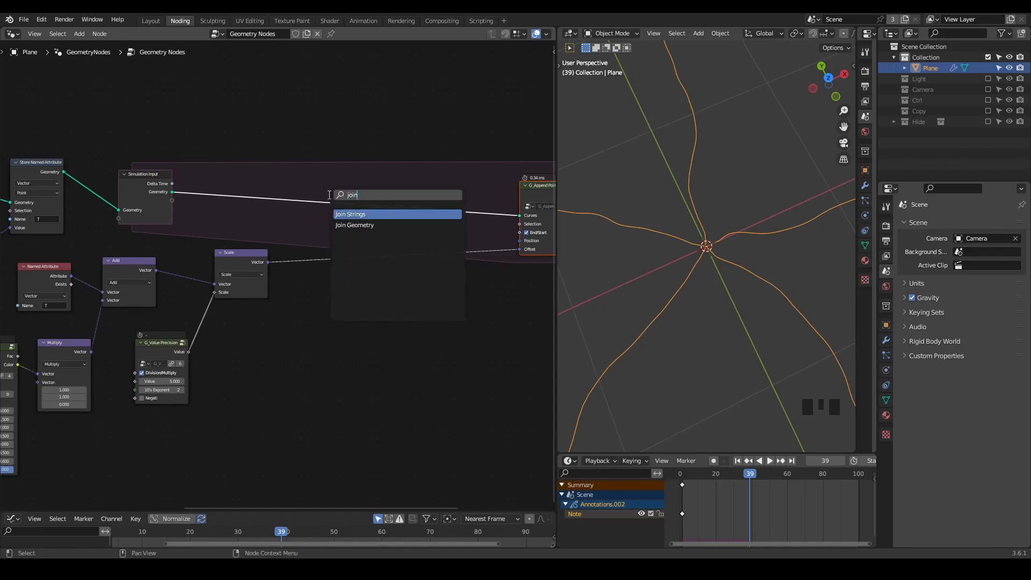
key(Return)
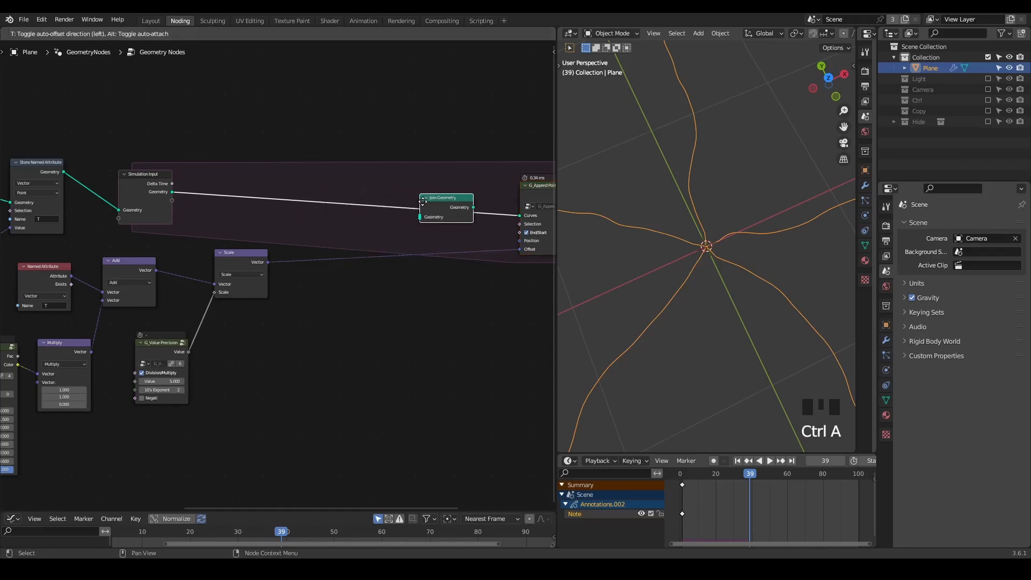
click(414, 194)
Step: Add a Separate Geometry node fed by the Simulation Input's Geometry output and place it above the main link
scroll(398, 273, up, 2)
drag(92, 215, 309, 104)
text(sep g)
key(Return)
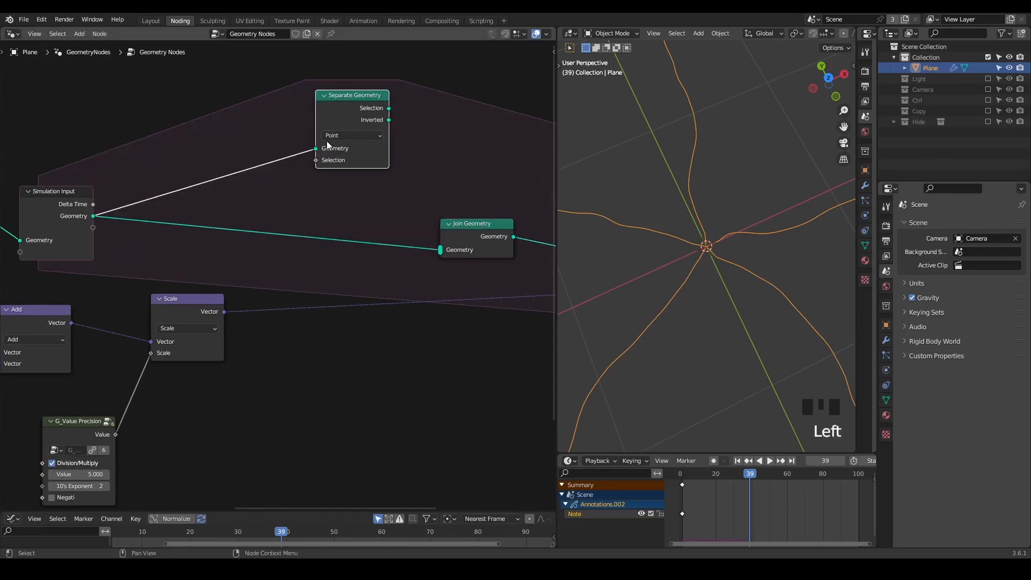
Step: Feed Separate Geometry's Selection from a new Endpoint Selection node with Start Size 0, and spread the nodes apart
drag(316, 160, 227, 128)
text(endpo)
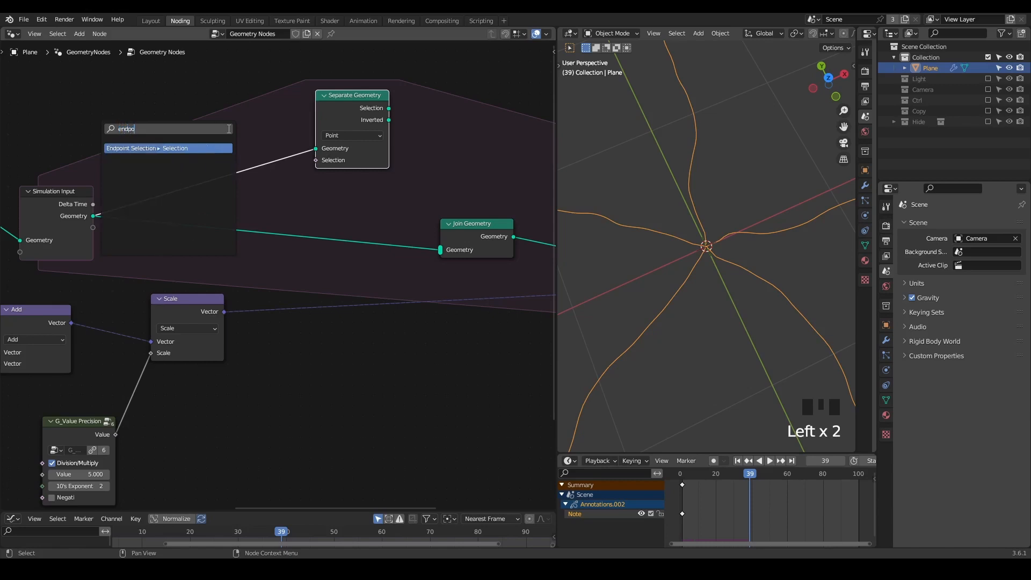
key(Return)
click(239, 140)
click(173, 162)
middle_drag(230, 172, 192, 214)
middle_drag(247, 179, 332, 213)
drag(364, 187, 343, 102)
drag(224, 220, 131, 137)
drag(360, 117, 380, 110)
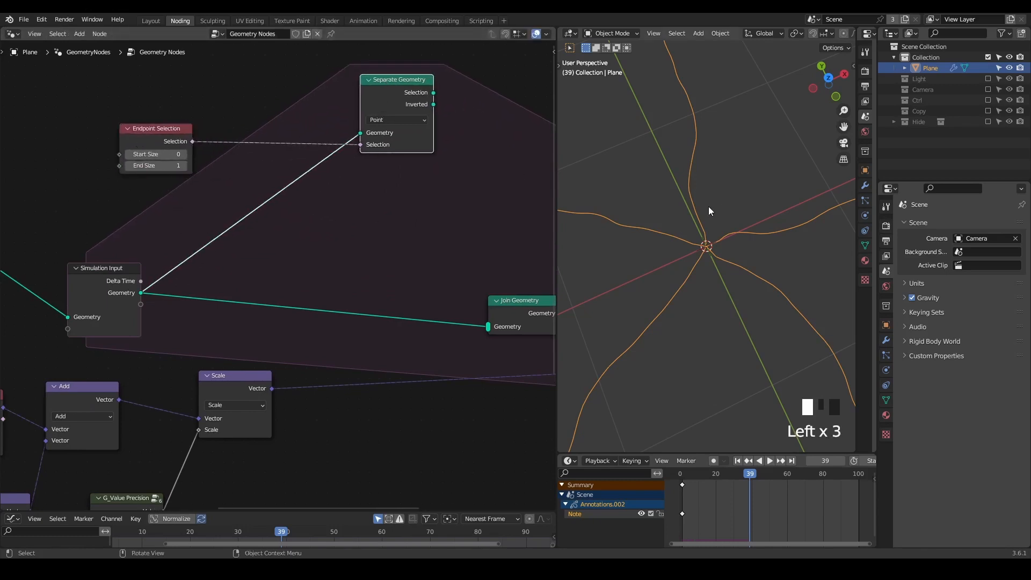
Step: Insert a Boolean Math And node between Endpoint Selection and Separate Geometry, moving Separate Geometry to make room
middle_drag(363, 168, 385, 193)
drag(216, 167, 278, 209)
text(and)
key(Return)
click(277, 209)
alt+drag(300, 214, 284, 134)
drag(402, 115, 450, 104)
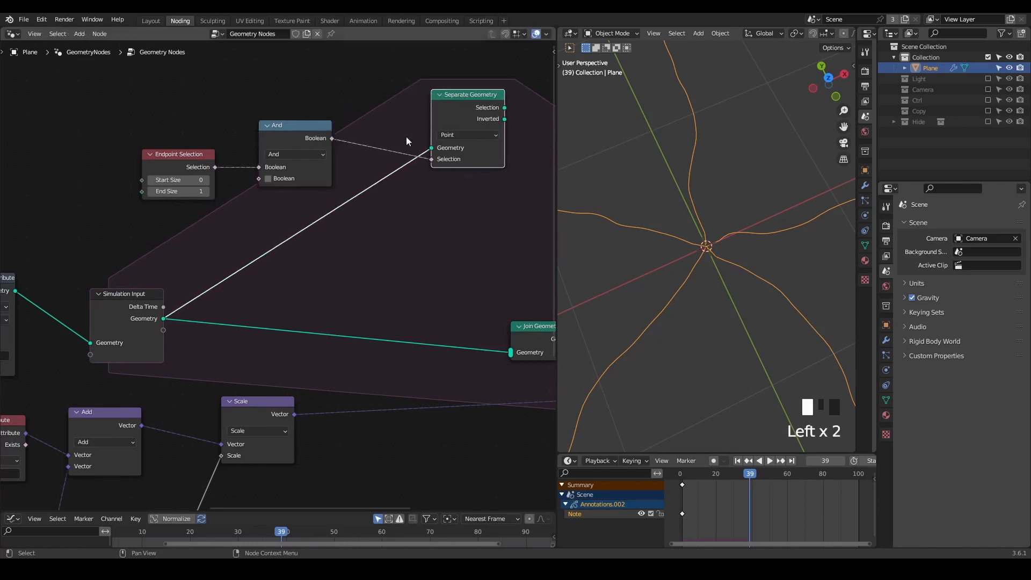
Step: Add a reroute to the link from Simulation Input to Separate Geometry and move it above the Endpoint Selection node
shift+right_drag(336, 203, 331, 237)
middle_drag(331, 239, 351, 293)
key(g)
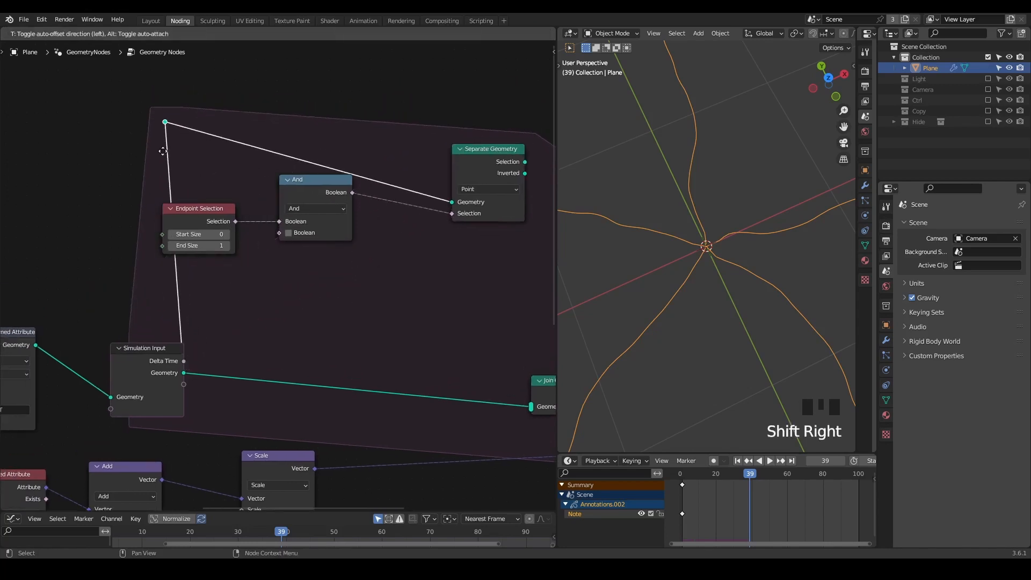
click(175, 180)
middle_drag(336, 240, 315, 223)
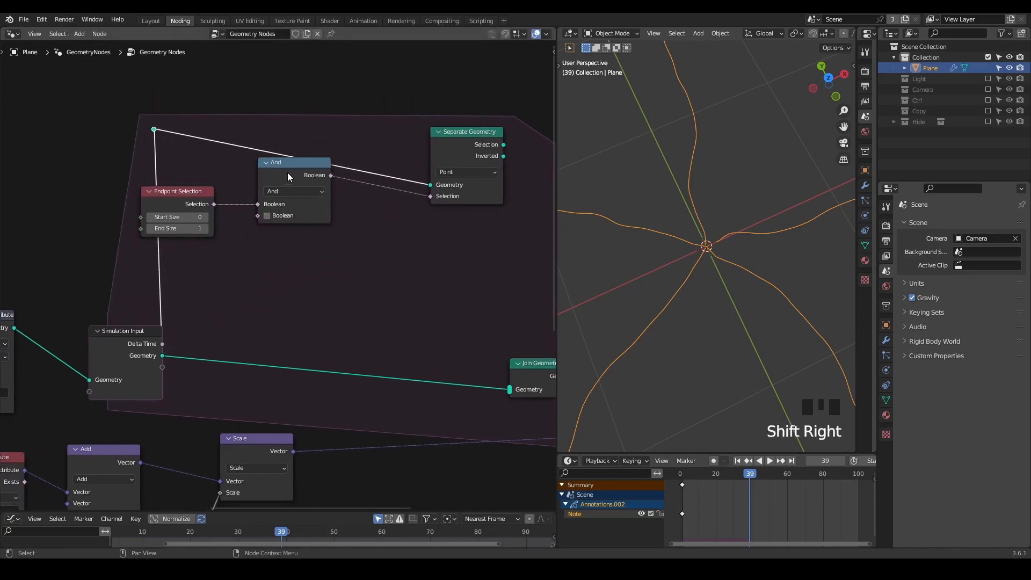
Step: Rearrange the And and Endpoint Selection nodes, and feed And's second input from a new Boolean Random Value node
drag(288, 178, 351, 190)
drag(185, 192, 252, 159)
drag(321, 229, 185, 260)
text(random)
key(Return)
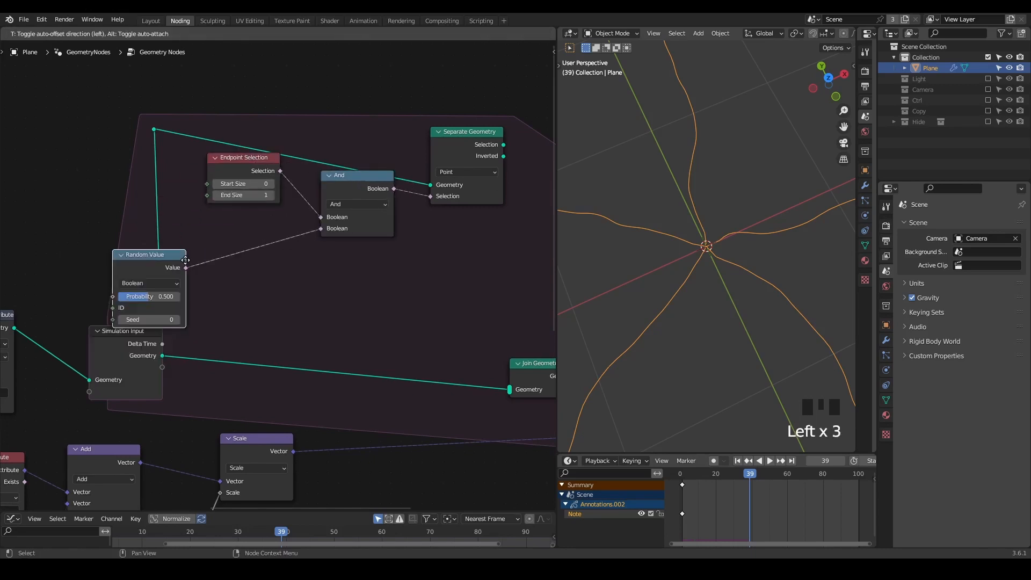
click(256, 241)
Step: Set the Random Value node's Probability to 0.05 and move the node closer to And
drag(220, 279, 191, 279)
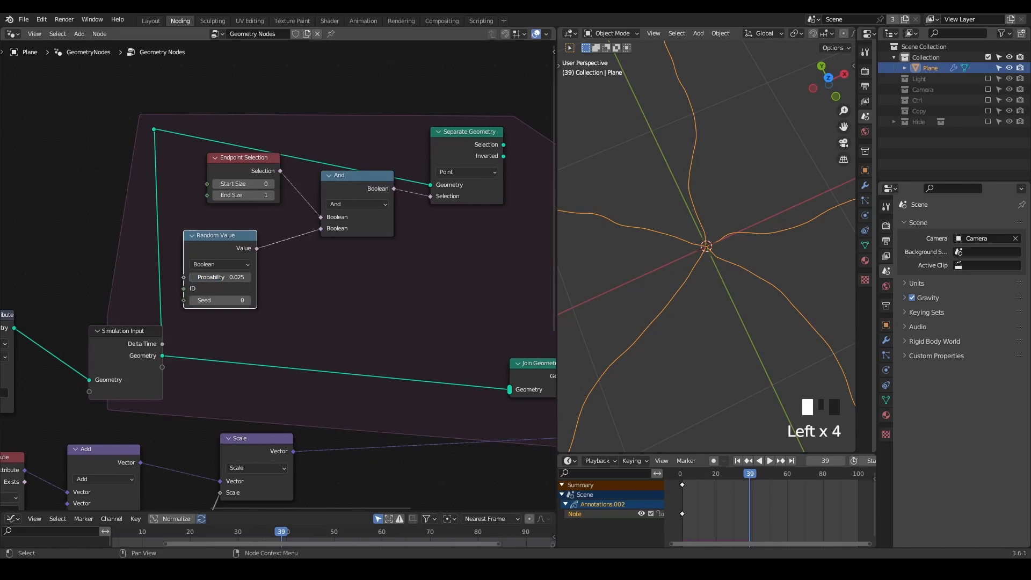
click(203, 278)
text(0.05)
click(204, 282)
drag(213, 236, 248, 224)
Step: Add a Scene Time node, connect its Frame to Random Value's Seed, and tidy the surrounding nodes
middle_drag(117, 331, 208, 317)
drag(208, 319, 149, 307)
key(shift+a)
text(scene)
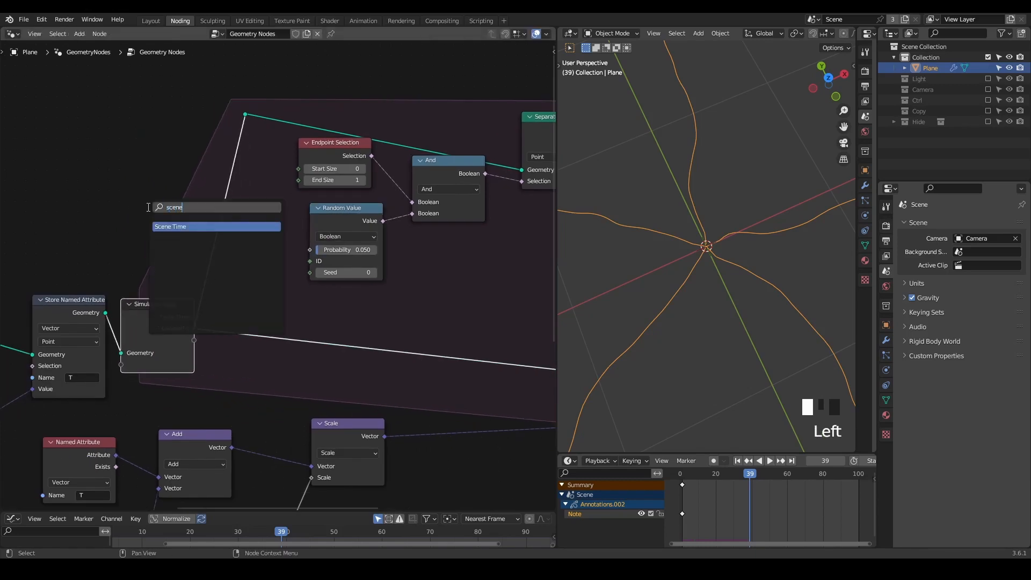
key(Return)
click(88, 189)
drag(160, 208, 310, 272)
drag(348, 220, 299, 217)
middle_drag(370, 234, 296, 223)
drag(354, 166, 334, 167)
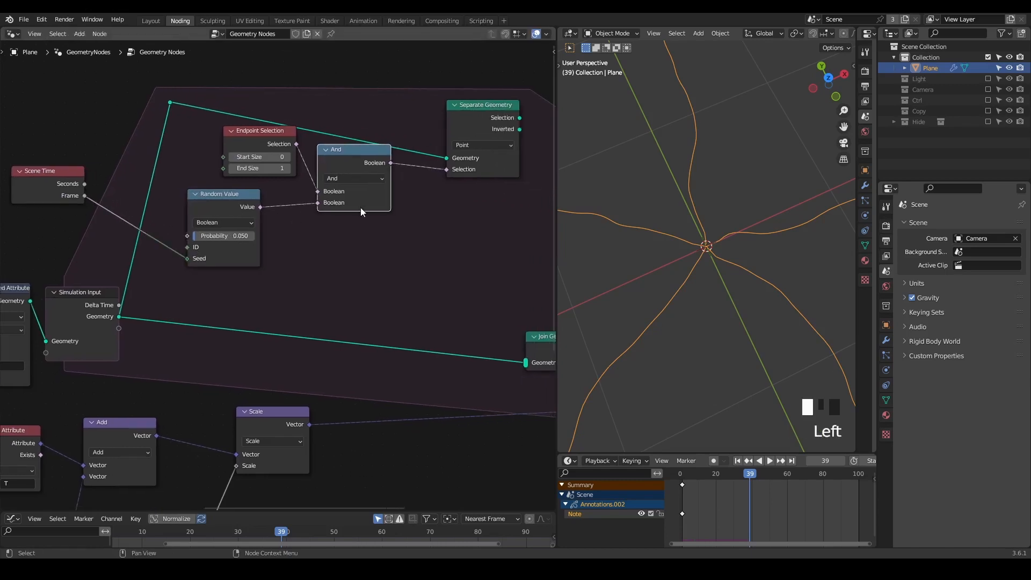
Step: Move Join Geometry and the nodes after it farther away to make room in the simulation zone
middle_drag(357, 208, 259, 199)
scroll(263, 196, down, 3)
middle_drag(419, 247, 271, 199)
scroll(271, 199, down, 2)
drag(243, 222, 596, 329)
drag(368, 258, 511, 259)
middle_drag(362, 279, 493, 293)
Step: Add a Store Named Attribute node connected to Separate Geometry's Selection output
scroll(462, 291, up, 4)
drag(354, 81, 414, 150)
text(store)
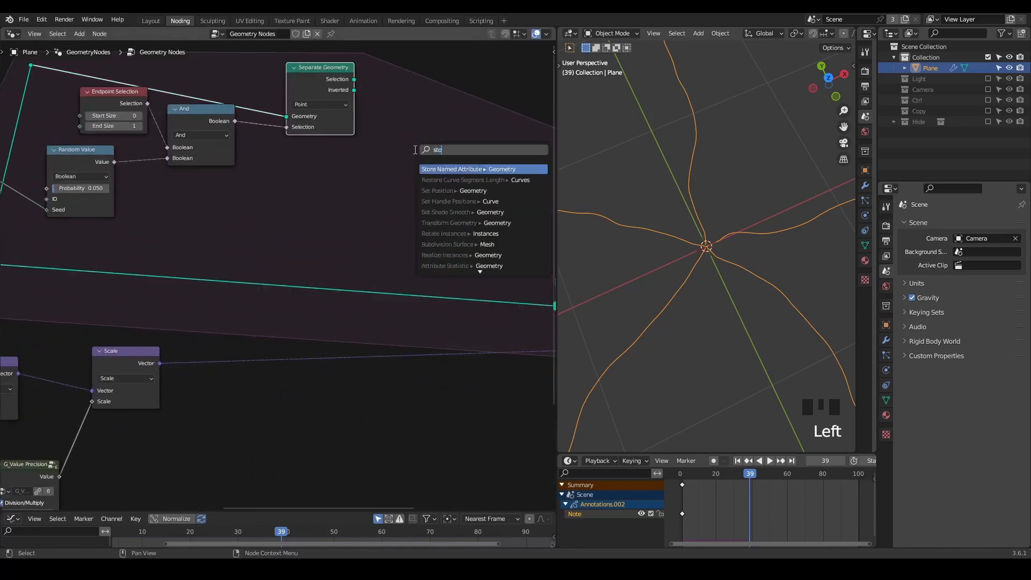
key(Return)
click(407, 106)
Step: Connect Scene Time's Frame to the new Store Named Attribute's Value, name the attribute G, and reposition the node
middle_drag(318, 223, 381, 224)
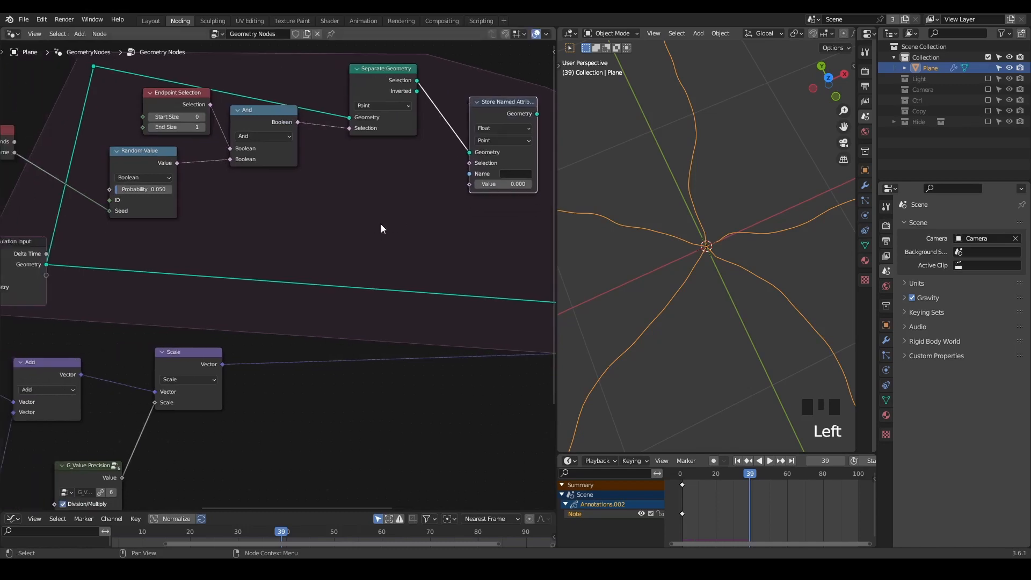
scroll(381, 224, down, 3)
drag(73, 181, 430, 203)
scroll(430, 214, up, 2)
scroll(396, 205, up, 1)
click(458, 180)
text(G)
middle_drag(316, 150, 278, 162)
drag(419, 113, 387, 114)
scroll(439, 166, down, 1)
middle_drag(425, 186, 479, 182)
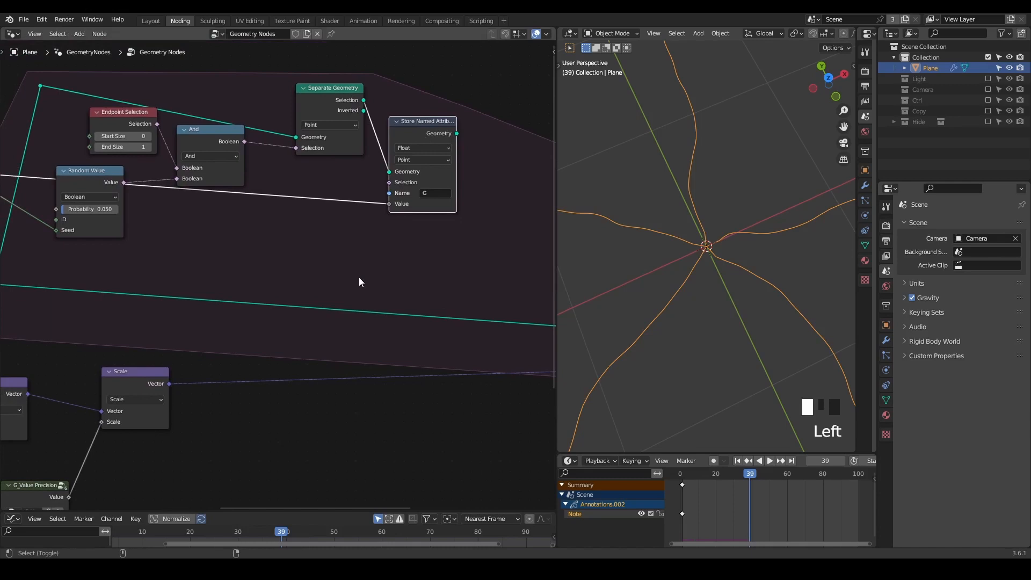
Step: Change the G attribute's data type to Integer while keeping Scene Time's Frame connected to its Value
key(shift+ctrl+alt+q)
shift+right_drag(288, 177, 356, 249)
click(422, 148)
click(421, 168)
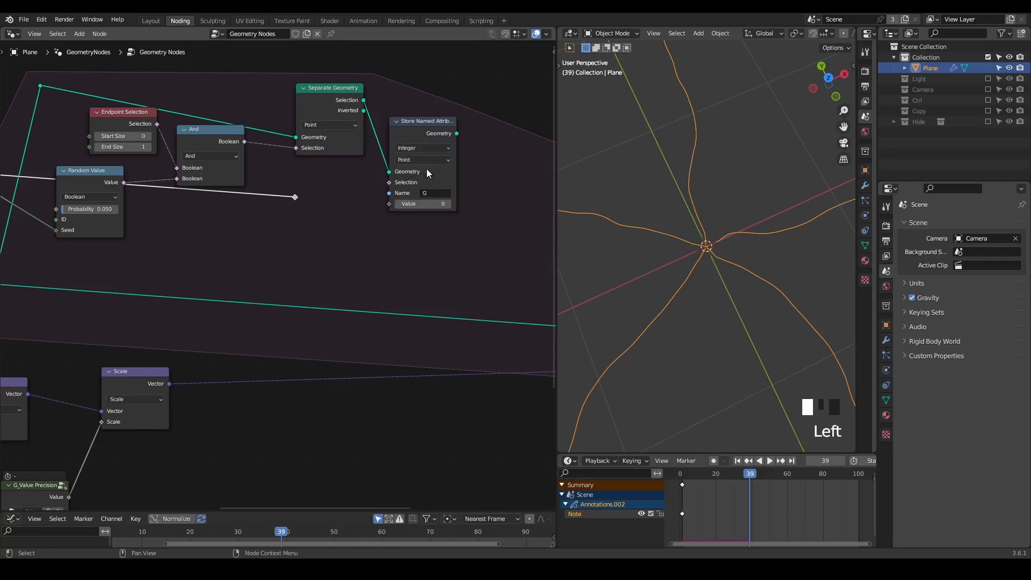
drag(295, 197, 387, 203)
drag(333, 177, 292, 233)
key(ctrl+x)
Step: Collapse the Random Value node and move the Scene Time node slightly lower
middle_drag(287, 318, 352, 263)
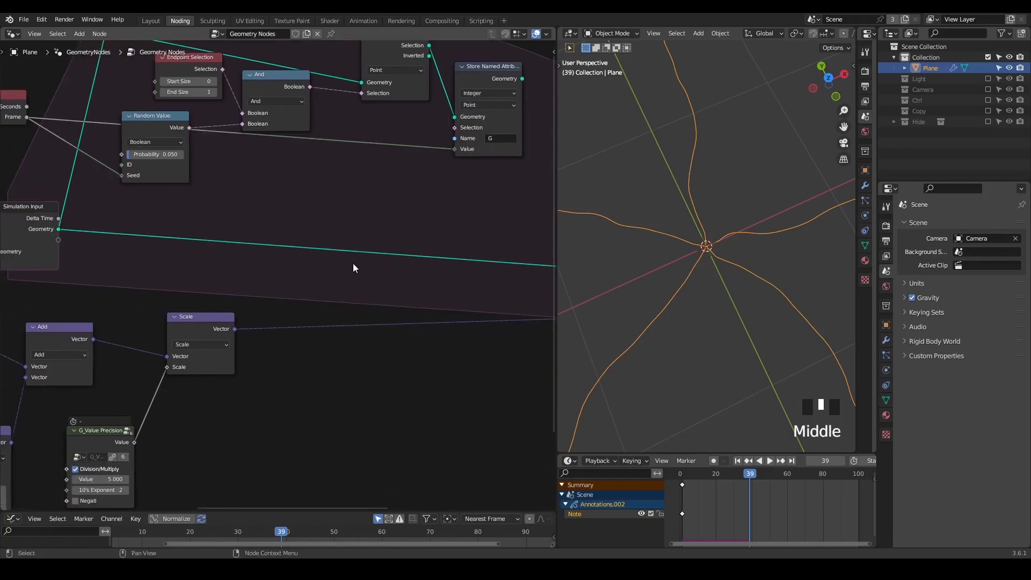
scroll(169, 127, down, 1)
click(141, 126)
click(141, 127)
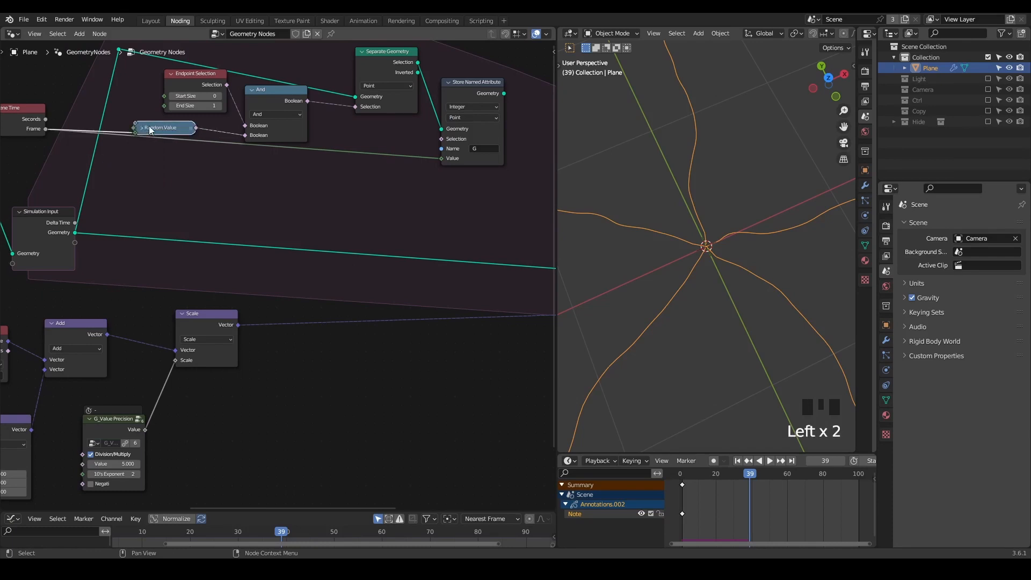
middle_drag(403, 223, 301, 230)
scroll(314, 195, down, 2)
alt+right_drag(363, 130, 387, 172)
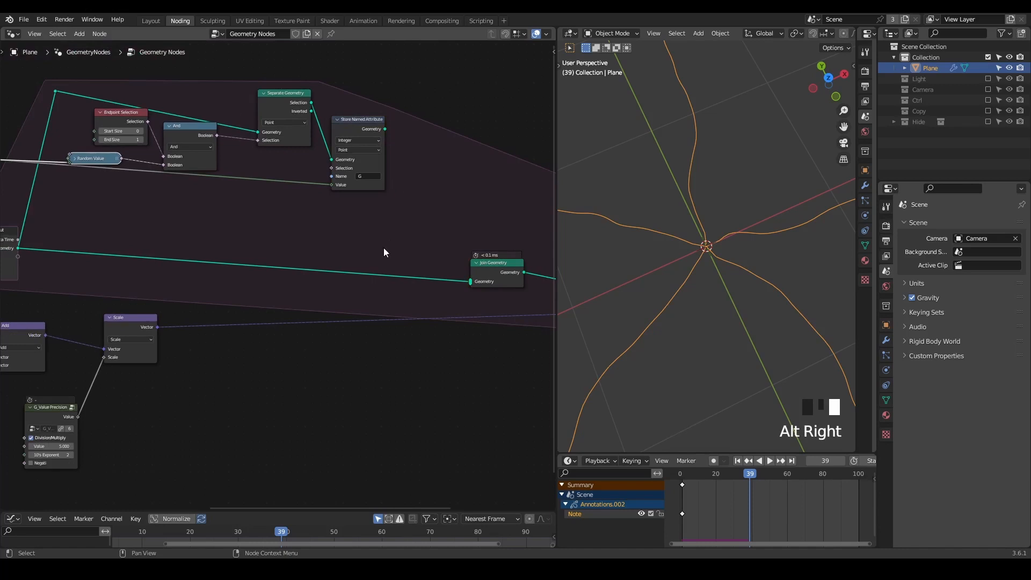
middle_drag(391, 240, 424, 238)
drag(33, 155, 37, 185)
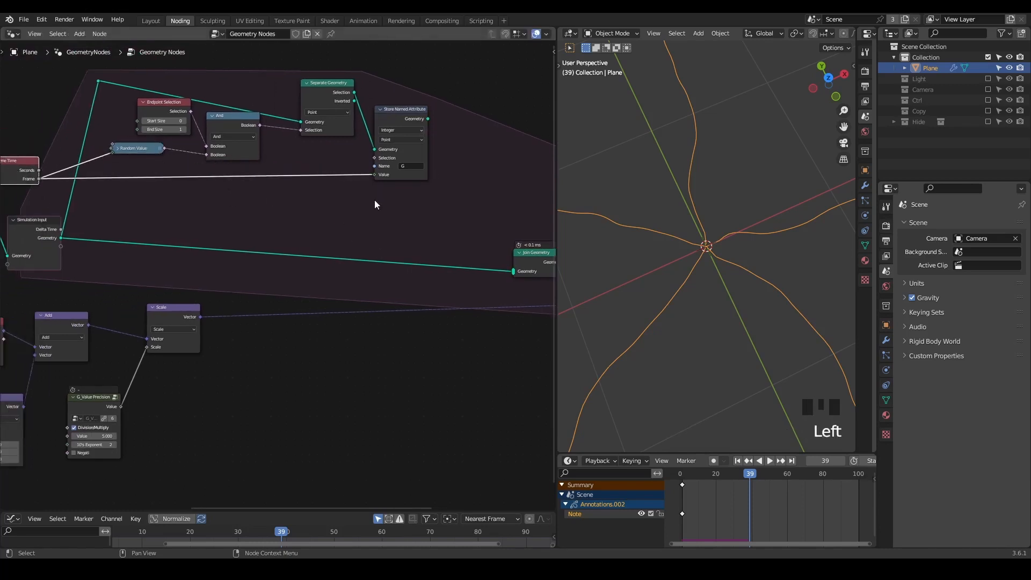
Step: Connect the G Store Named Attribute's Geometry output to Join Geometry
scroll(648, 230, down, 1)
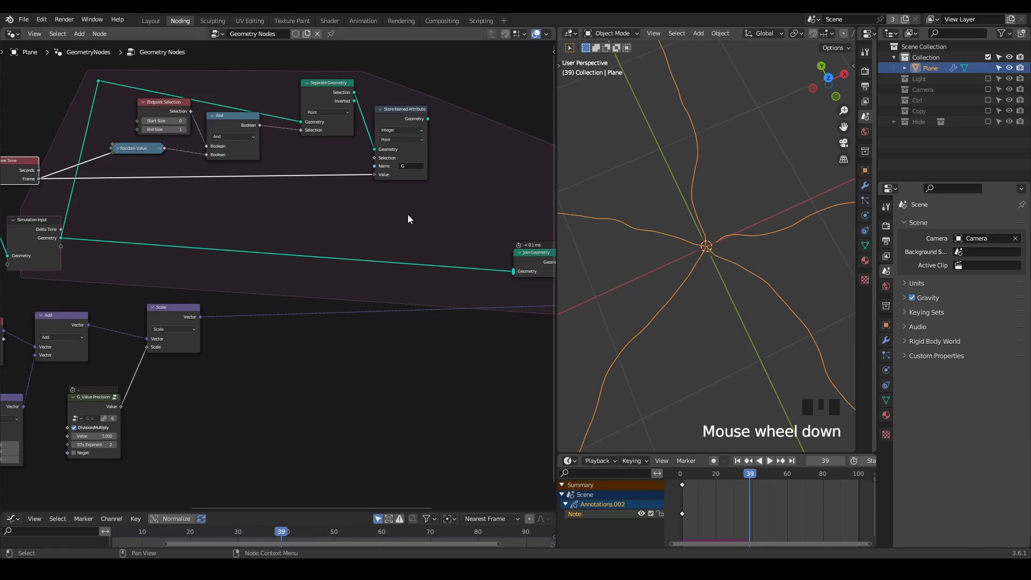
middle_drag(408, 219, 388, 219)
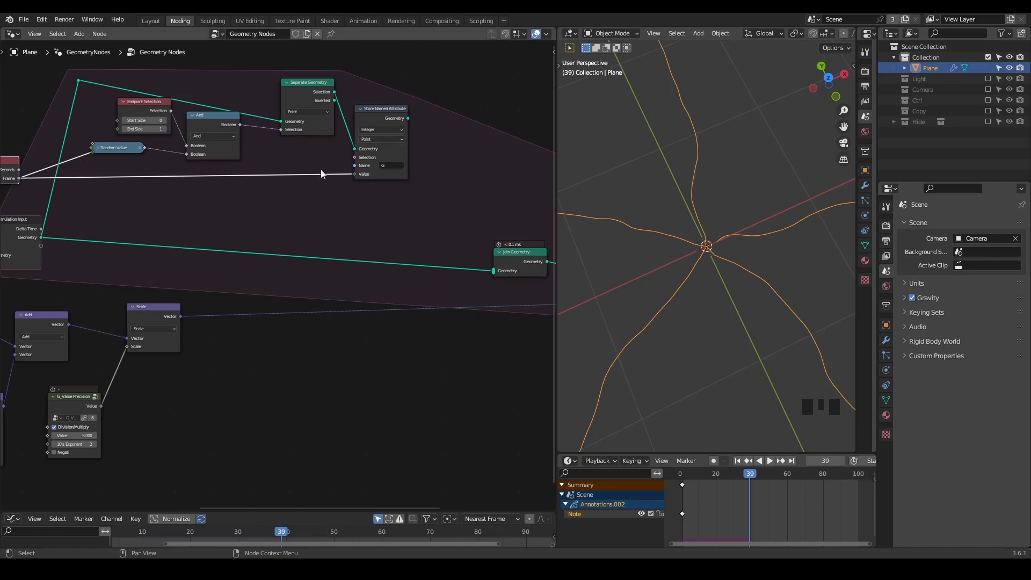
middle_drag(207, 245, 187, 213)
alt+right_drag(370, 88, 496, 226)
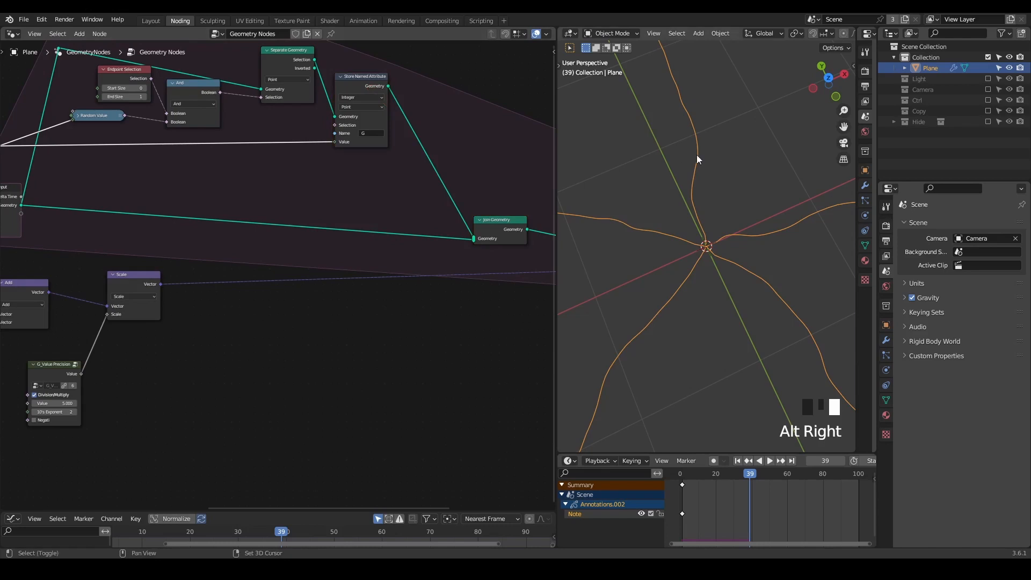
Step: Rewind to the first frame and play the animation to check the curve growth
key(shift+space)
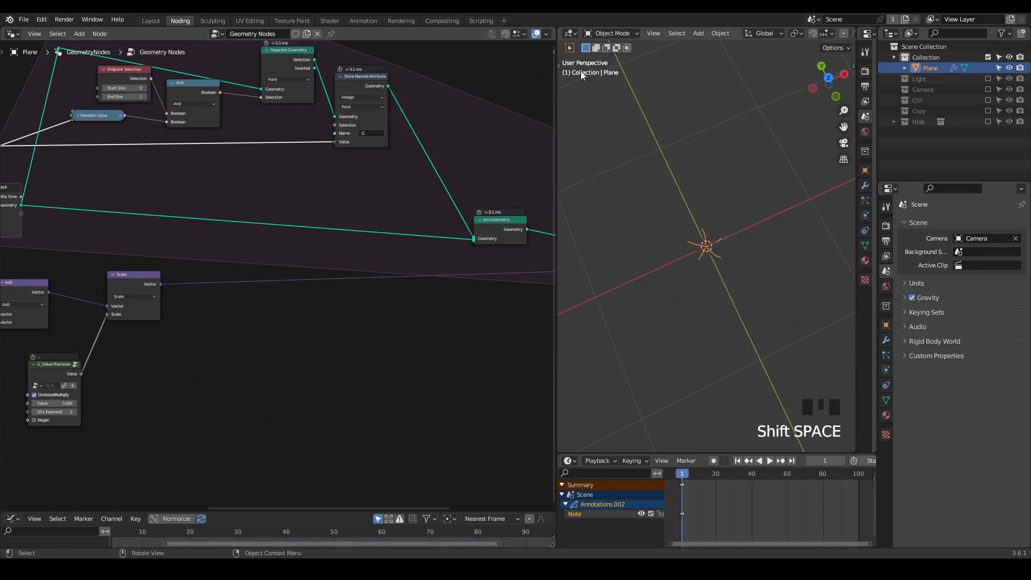
key(space)
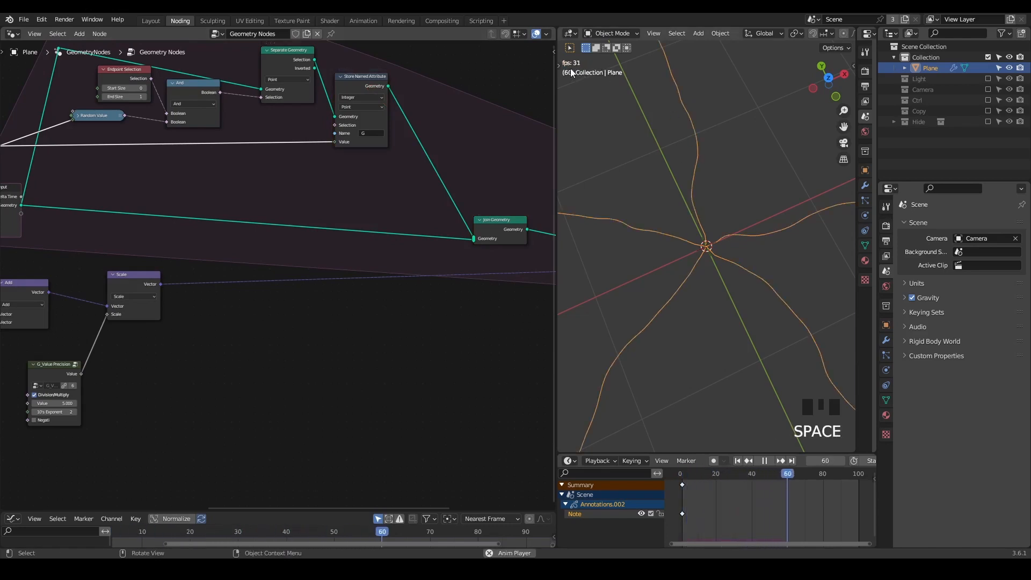
key(space)
Step: Set the scene's end frame to 1000
middle_drag(835, 461, 756, 461)
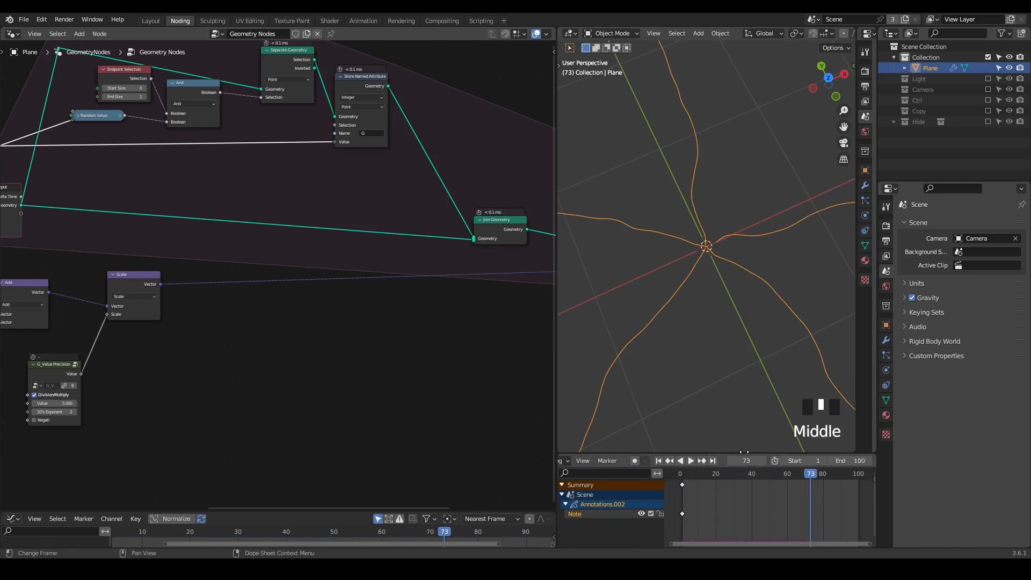
click(846, 460)
text(00)
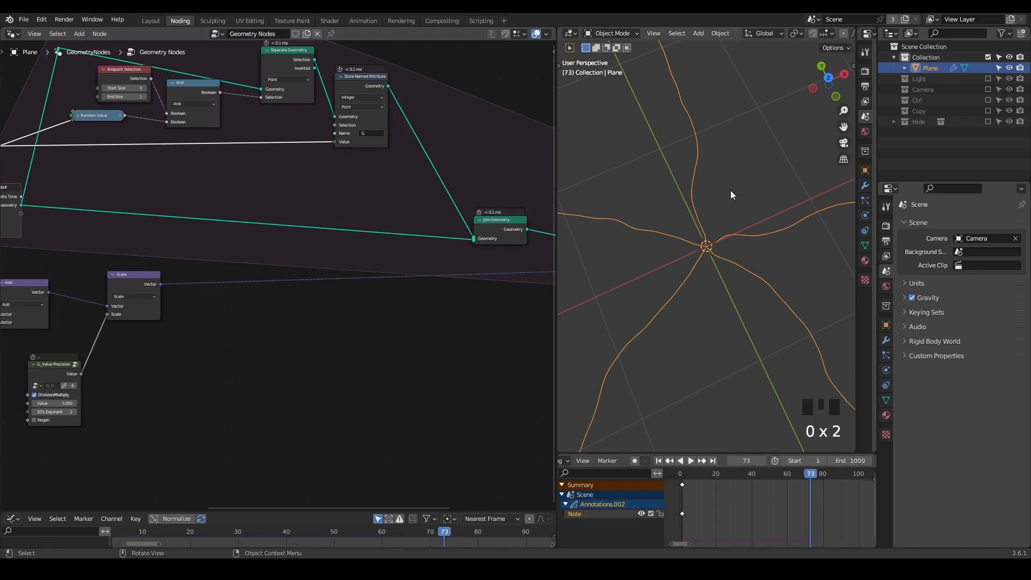
Step: Add a Compare node set to Equal below the zone's main link, with Scene Time's Frame connected to input A
middle_drag(279, 246, 414, 217)
scroll(315, 223, down, 1)
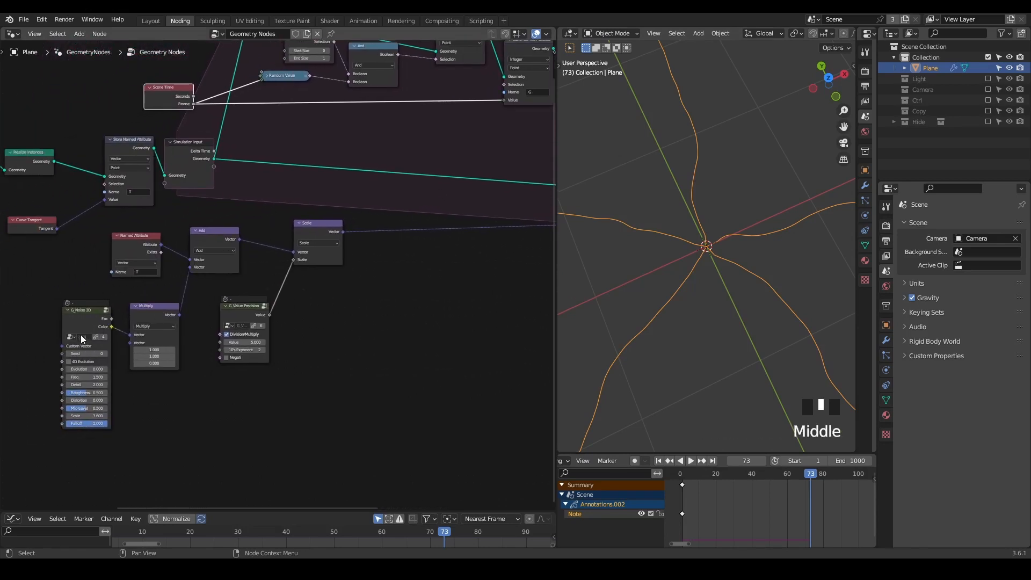
middle_drag(380, 264, 324, 322)
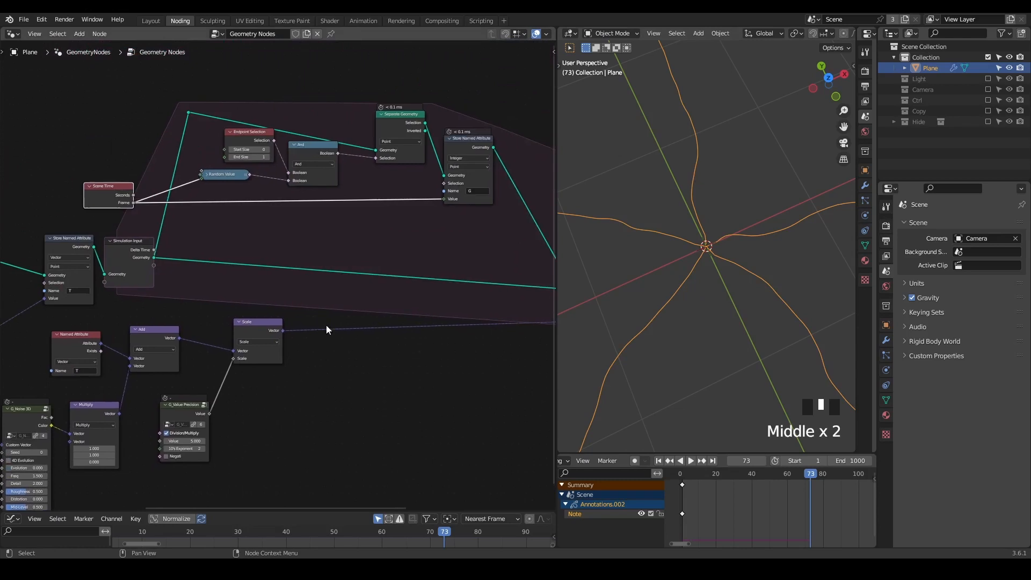
scroll(338, 279, up, 1)
middle_drag(338, 279, 299, 271)
scroll(303, 275, up, 1)
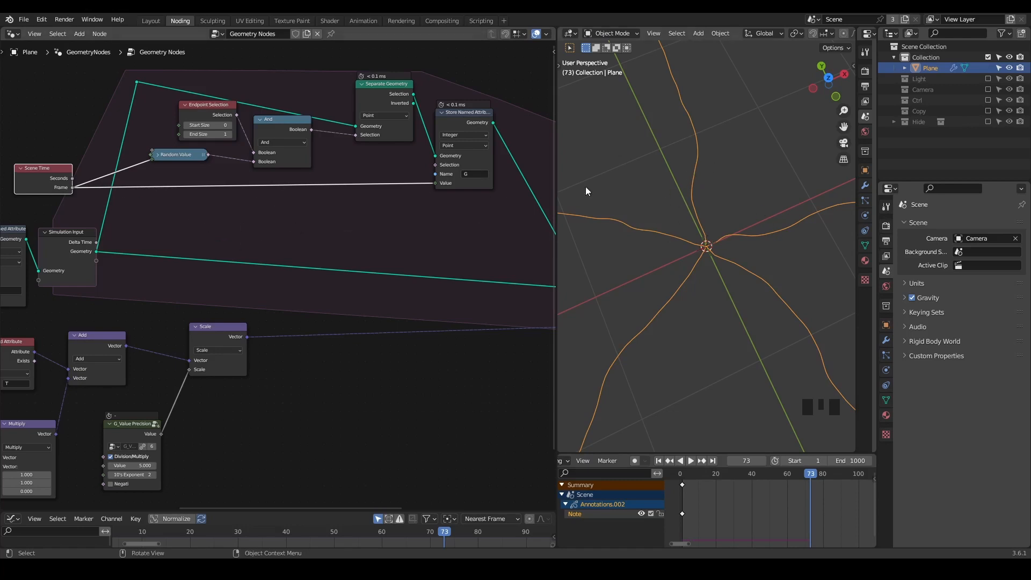
drag(72, 188, 411, 267)
text(equal)
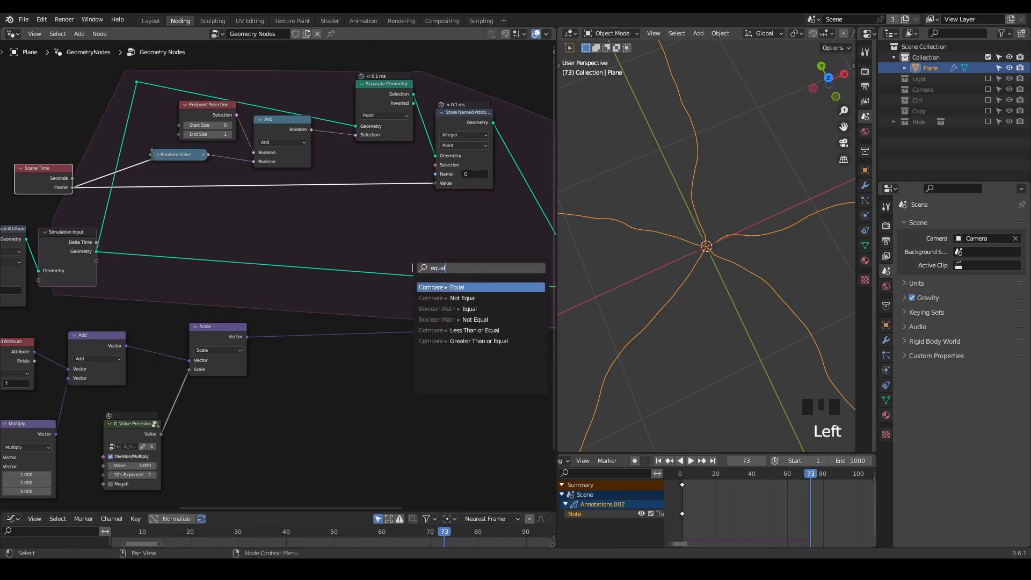
key(Return)
click(411, 267)
scroll(420, 317, up, 2)
Step: Add a Named Attribute node reading the integer attribute G and connect it to the Equal node's B input
middle_drag(419, 317, 368, 298)
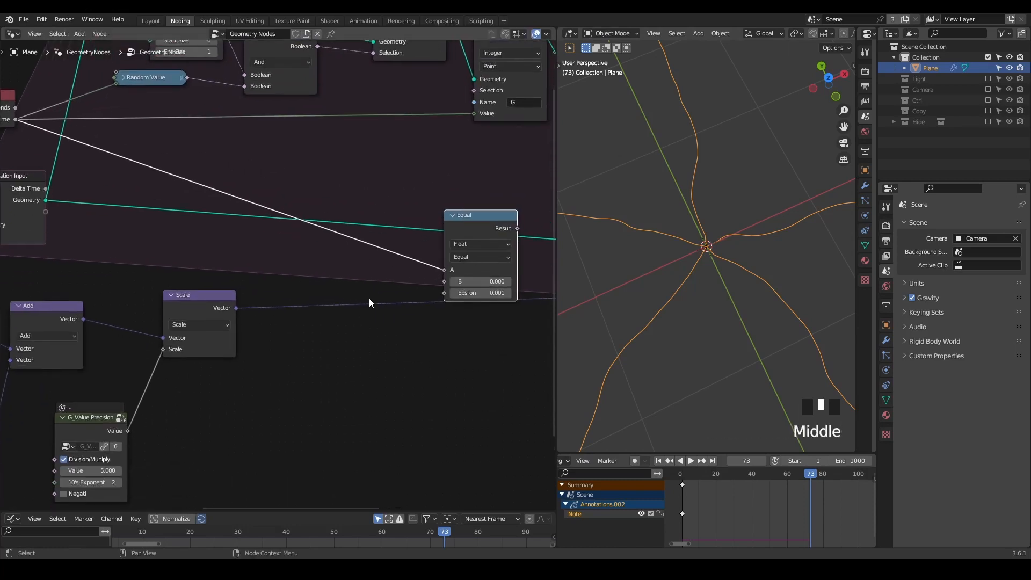
key(ctrl+a)
text(named)
key(Return)
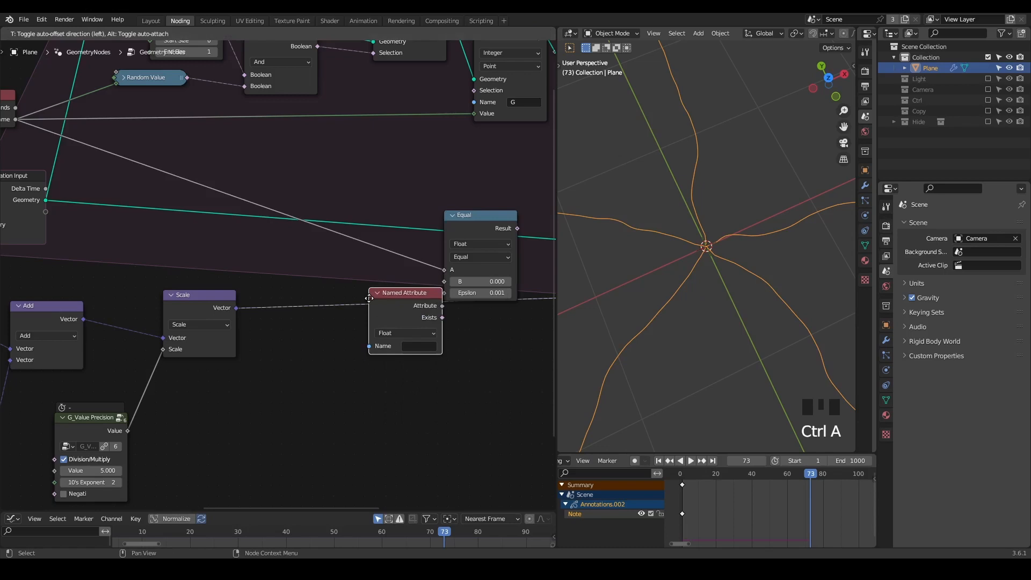
click(354, 382)
click(353, 383)
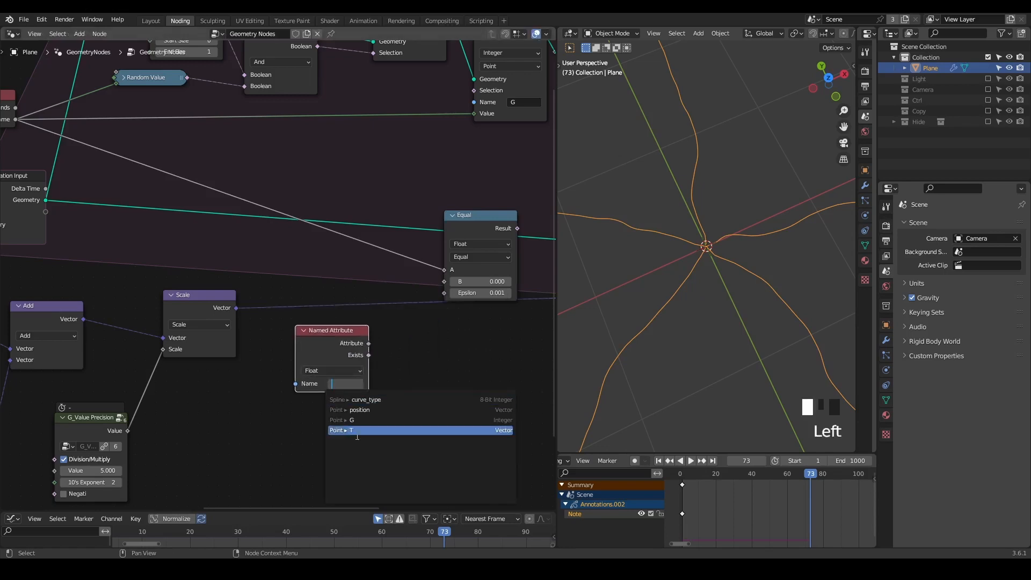
click(371, 420)
drag(368, 343, 445, 282)
scroll(398, 270, down, 3)
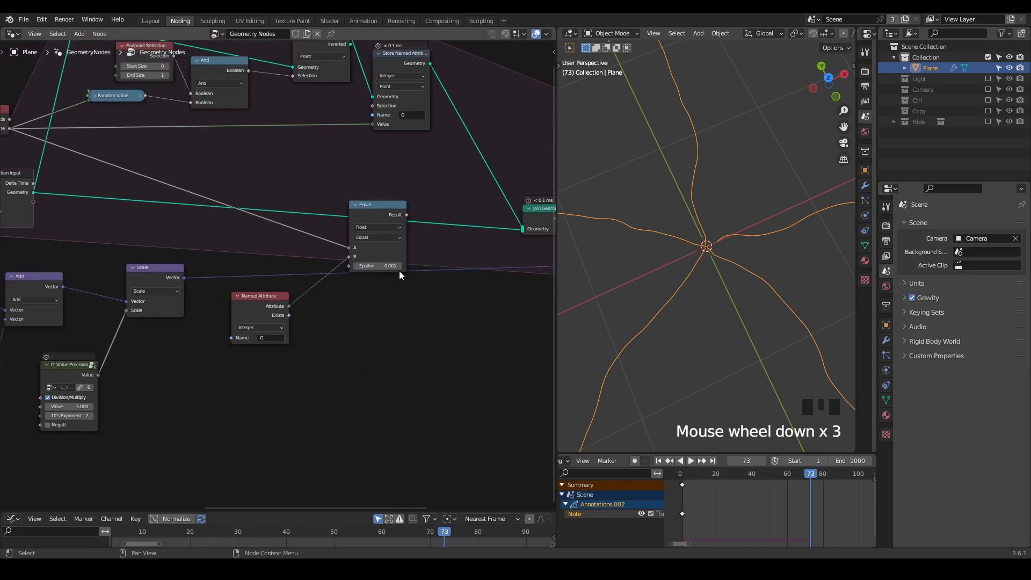
Step: Add a Switch node of type Vector and connect the Equal node's Result to its Switch input
click(404, 217)
key(shift+a)
text(swi)
key(Return)
click(472, 285)
scroll(449, 271, up, 2)
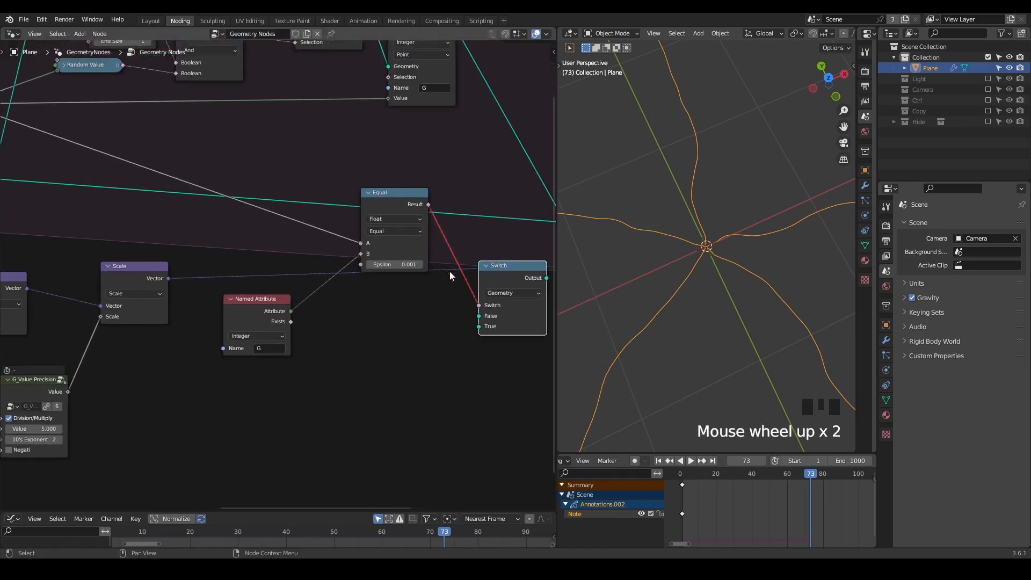
click(507, 292)
click(517, 336)
drag(429, 205, 479, 305)
Step: Connect the Scale node's Vector output to the Switch node's False input and tidy the Scale node's position
middle_drag(401, 350, 379, 286)
drag(147, 219, 455, 255)
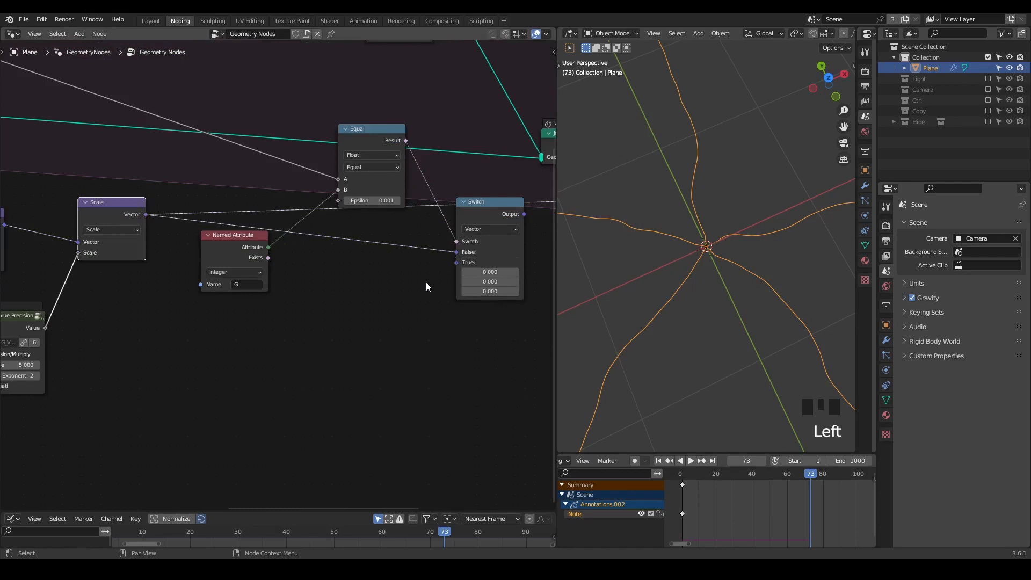
drag(105, 218, 105, 245)
Step: Add a Vector Rotate node fed by the Scale node's Vector and connect it to the Switch node's True input
scroll(356, 343, down, 3)
middle_drag(356, 344, 355, 289)
scroll(355, 293, up, 2)
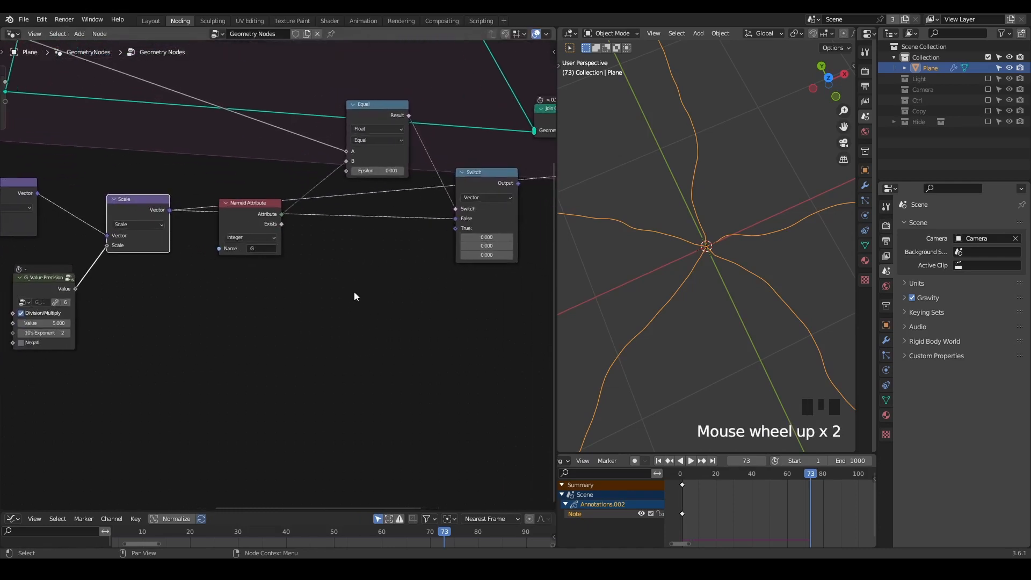
drag(166, 209, 290, 283)
text(vect)
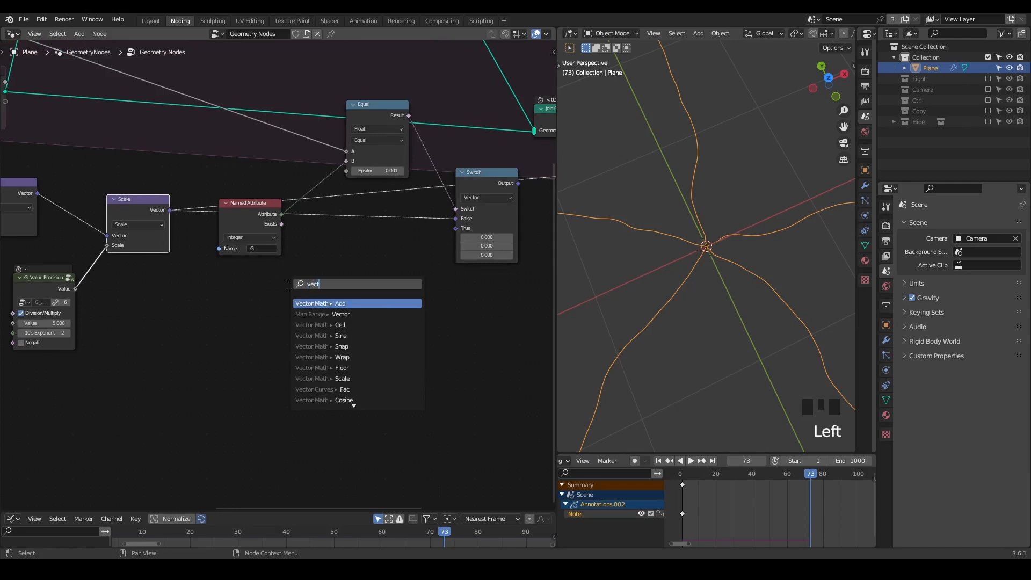
text(or rotate)
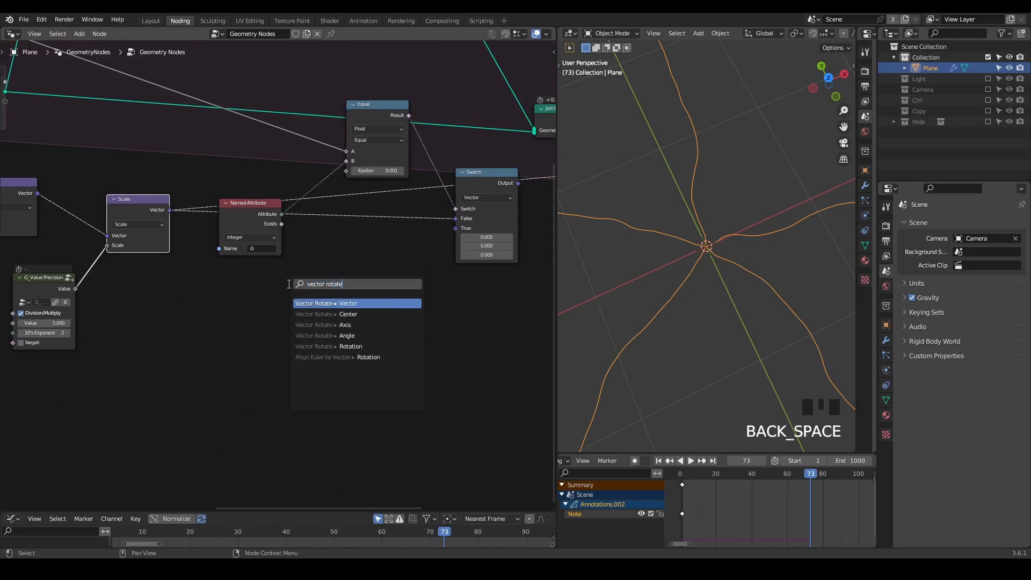
key(Return)
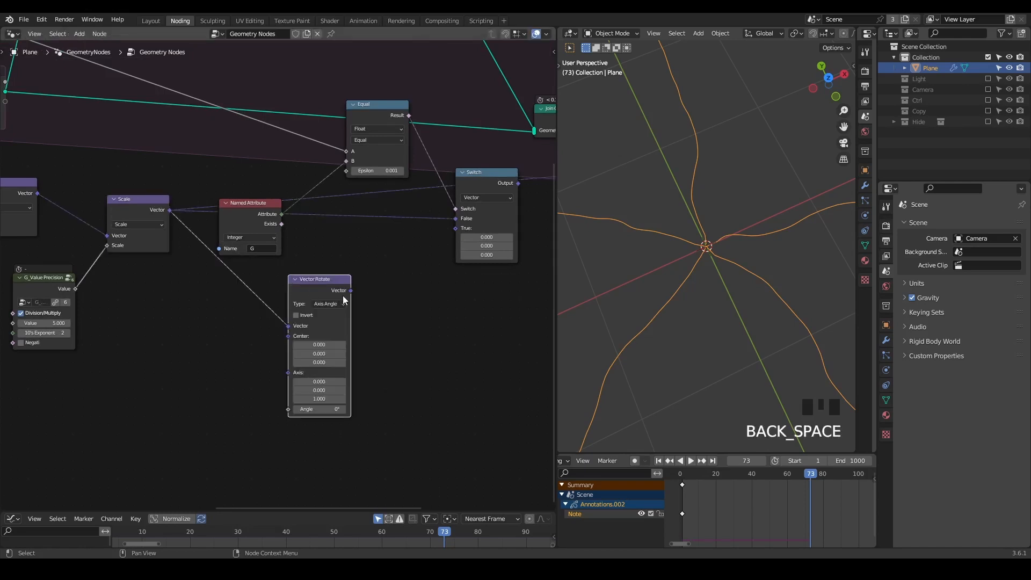
drag(350, 290, 454, 229)
middle_drag(324, 291, 358, 244)
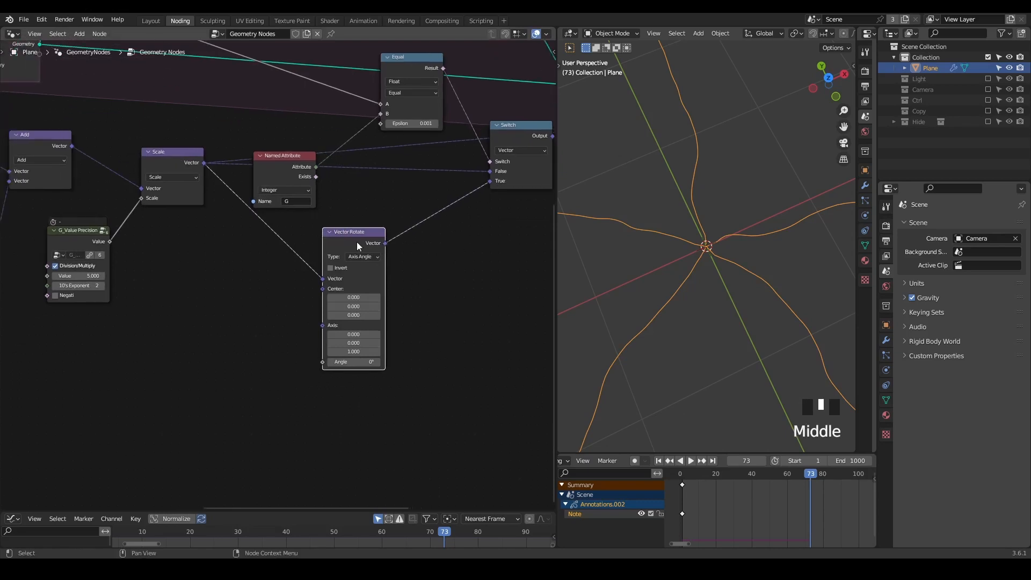
Step: Move Vector Rotate closer to the Switch node and add a float Random Value node beside it
drag(359, 244, 434, 220)
key(ctrl+a)
text(random)
key(Return)
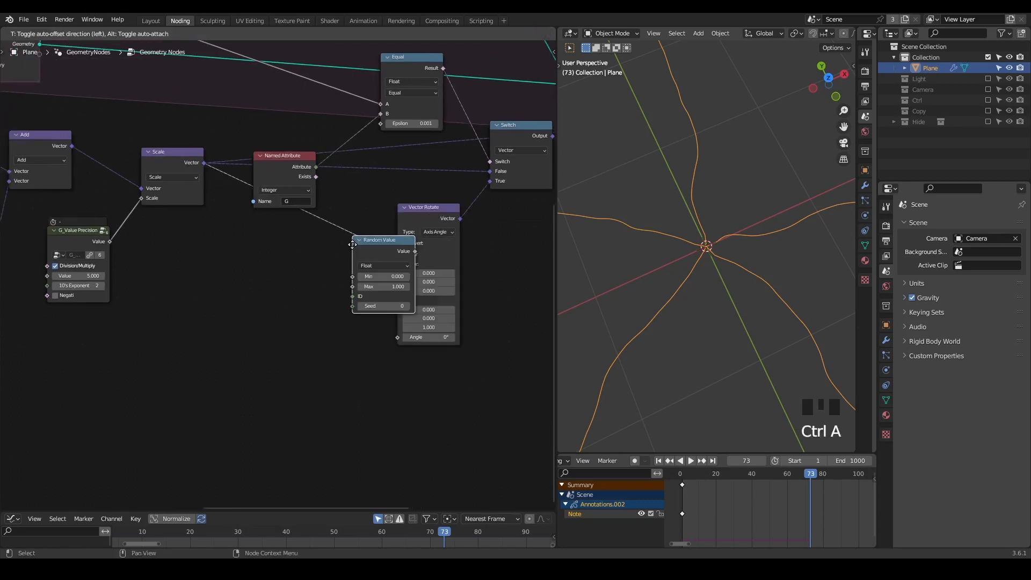
click(285, 318)
middle_drag(267, 339, 269, 321)
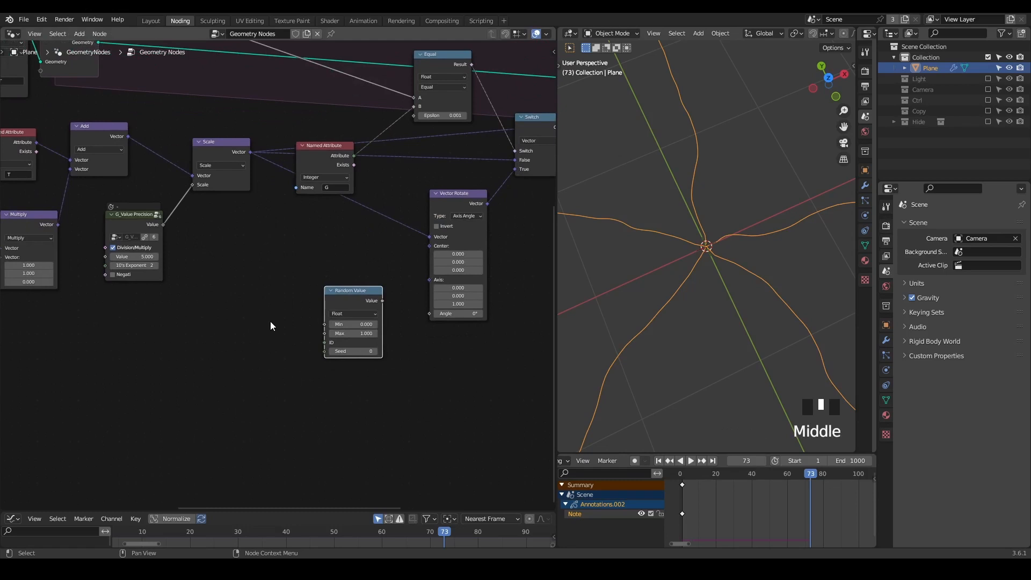
drag(359, 298, 374, 274)
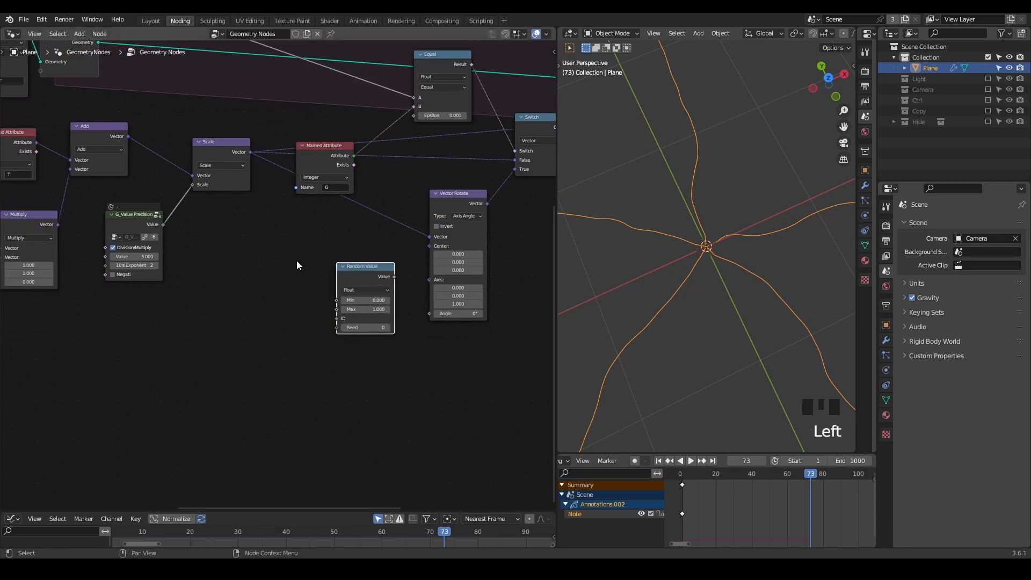
Step: Connect Scene Time's Frame to the new Random Value node's Seed
middle_drag(296, 260, 358, 370)
scroll(212, 66, down, 4)
drag(180, 115, 370, 372)
middle_drag(349, 429, 264, 276)
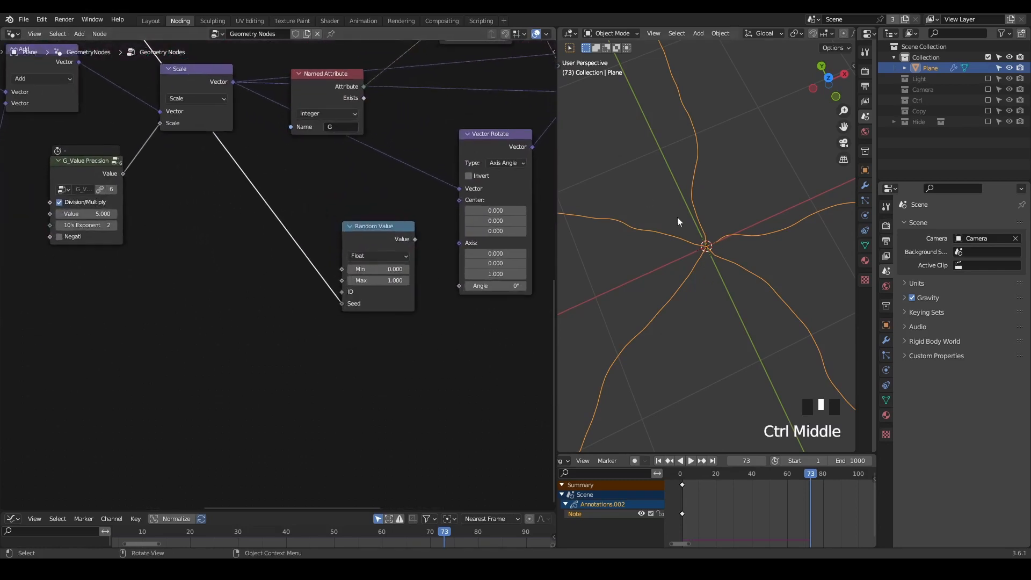
Step: Add a G_Negati node with Original 6.5, feeding Negative into Random Value's Min and Original into its Max
key(ctrl+a)
text(random)
key(ctrl+a)
text(negati)
key(Return)
click(169, 275)
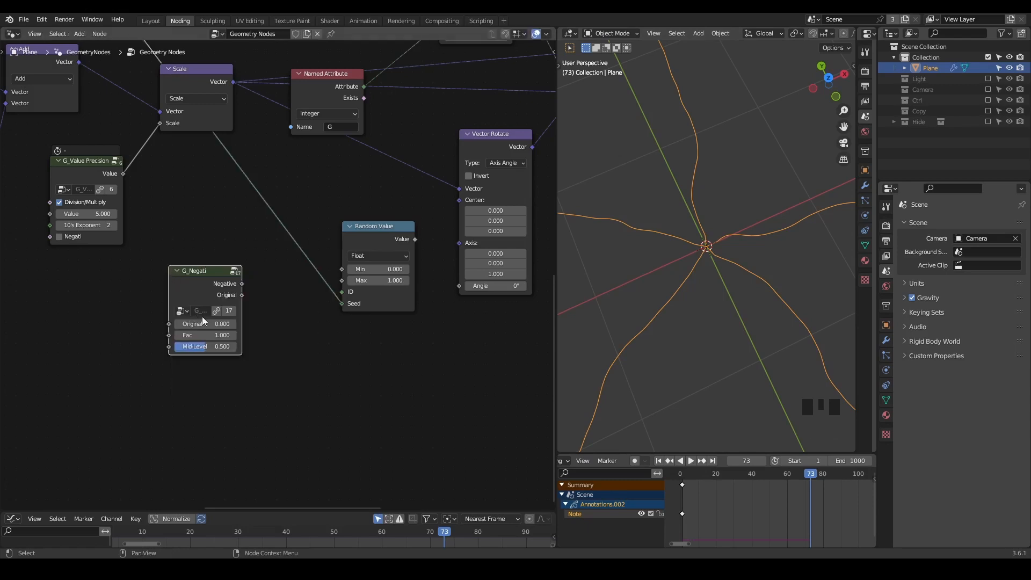
drag(245, 285, 324, 276)
drag(242, 294, 256, 299)
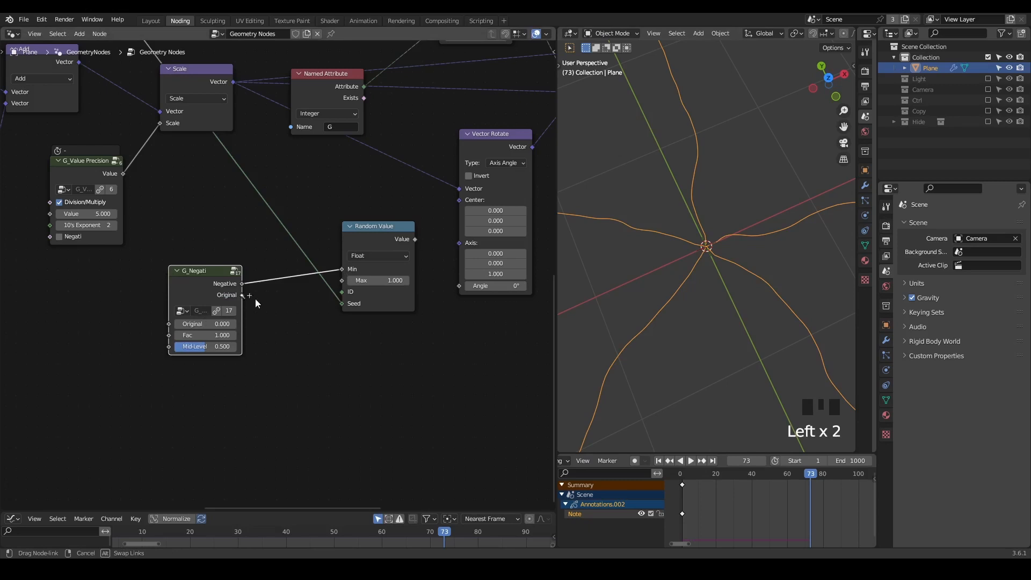
drag(338, 285, 342, 280)
drag(207, 324, 226, 323)
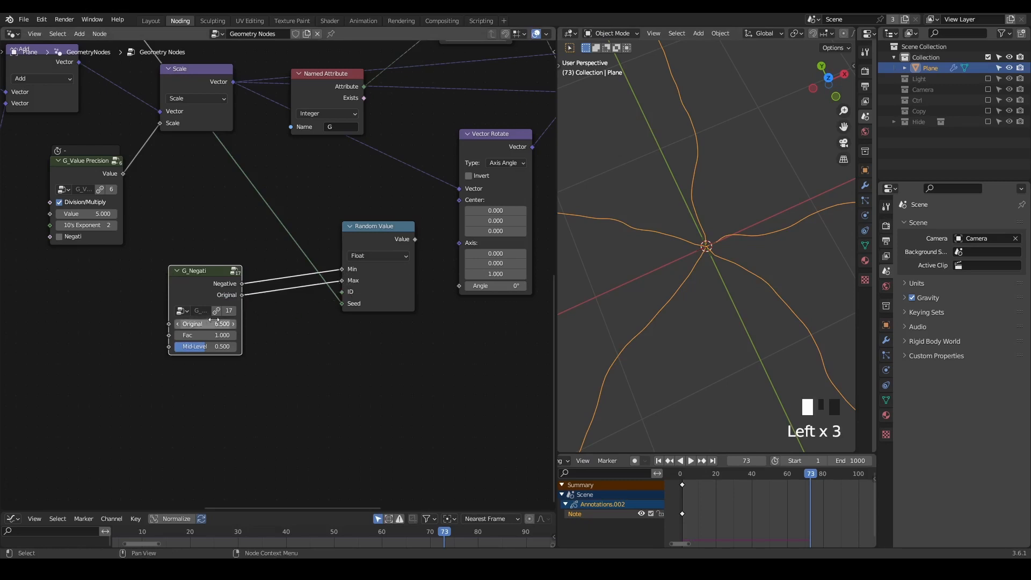
Step: Connect Random Value to Vector Rotate's Angle through a To Radians node and space out the feeding nodes
drag(369, 278, 345, 285)
drag(393, 246, 466, 285)
drag(351, 233, 427, 347)
text(to rad)
key(Return)
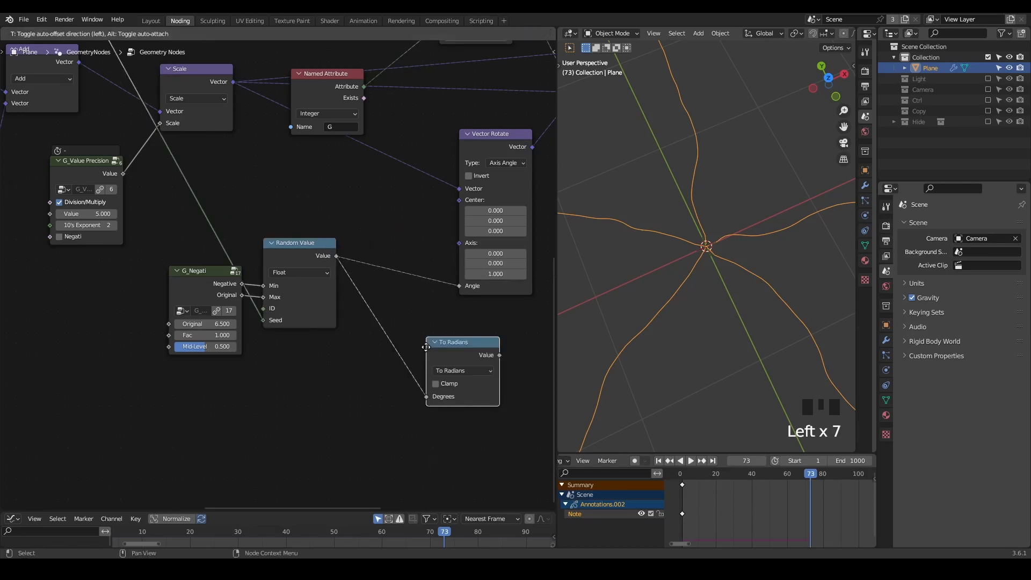
alt+drag(451, 355, 370, 272)
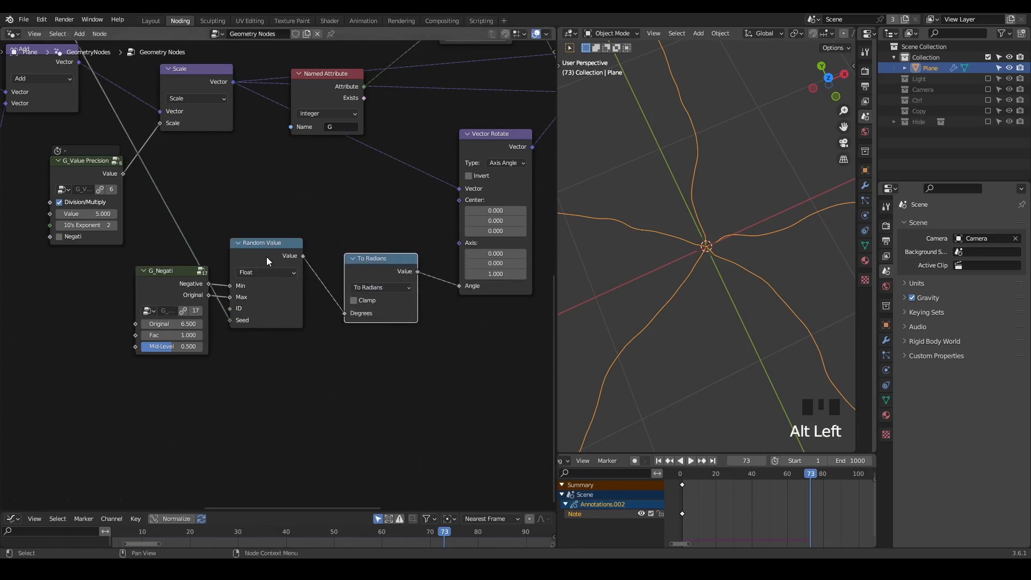
drag(229, 257, 246, 282)
drag(168, 311, 168, 363)
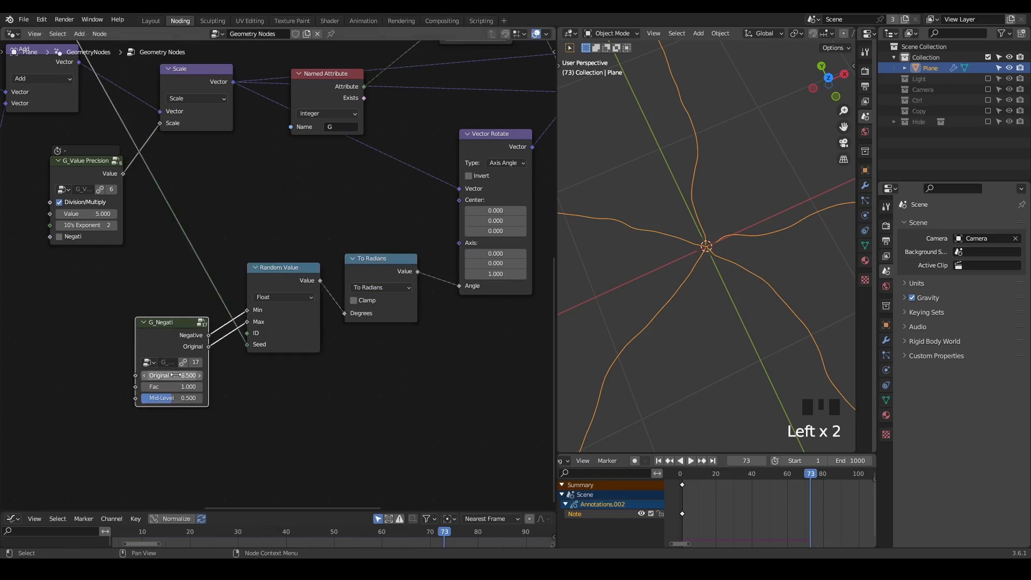
Step: Reposition the Switch node and connect its Output to the G_Append Point node's Offset
middle_drag(498, 270, 160, 350)
scroll(160, 349, down, 3)
drag(301, 198, 360, 199)
drag(435, 176, 437, 174)
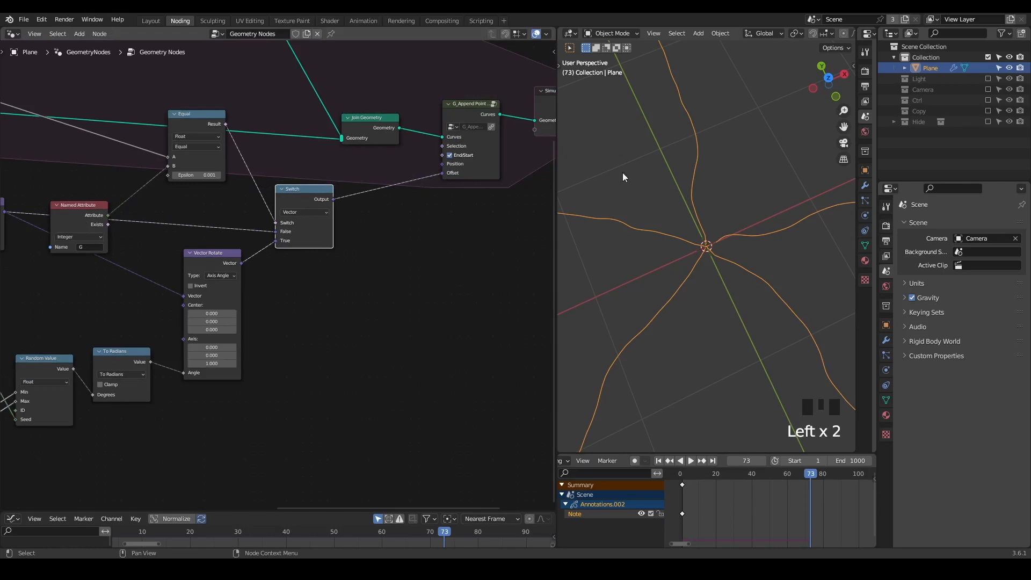
Step: Rewind and play the simulation to check how the new branches rotate away, stopping at frame 70
key(shift+Left)
key(space)
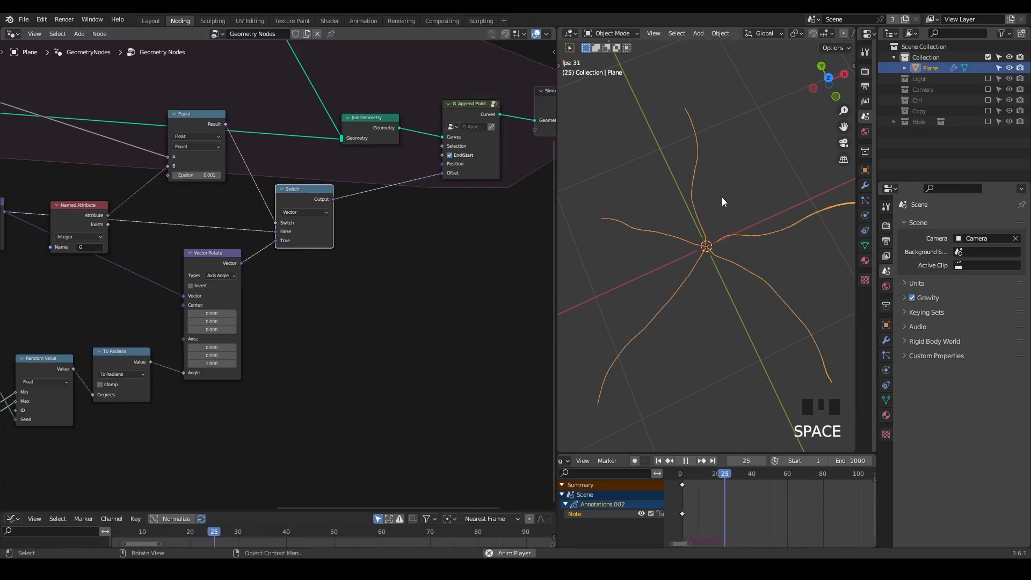
scroll(722, 198, down, 6)
key(space)
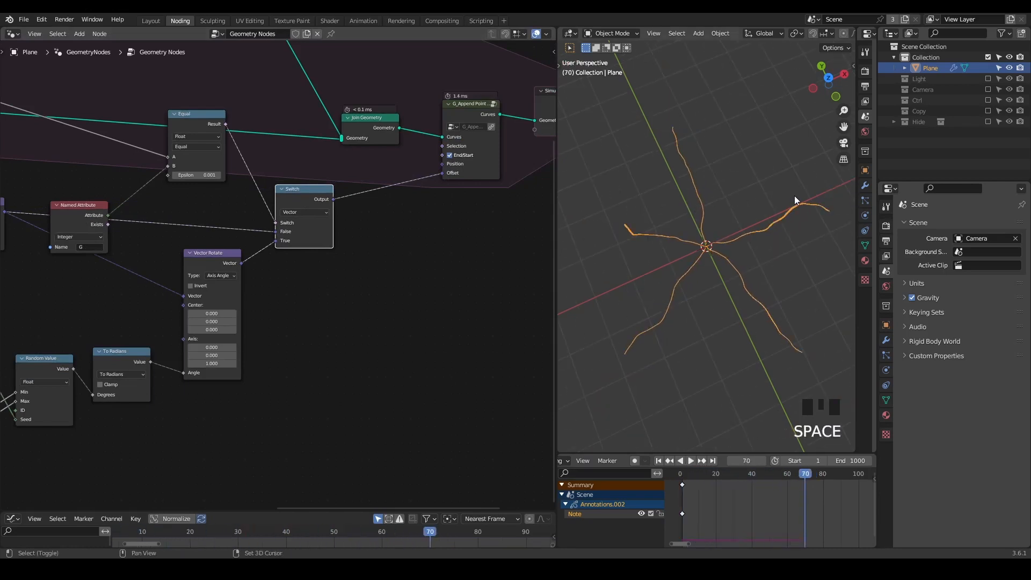
Step: Spread out the node groups around the zone's output, the Switch and Vector Rotate nodes, and the random angle nodes
middle_drag(277, 238, 342, 244)
scroll(342, 243, down, 6)
drag(352, 220, 497, 94)
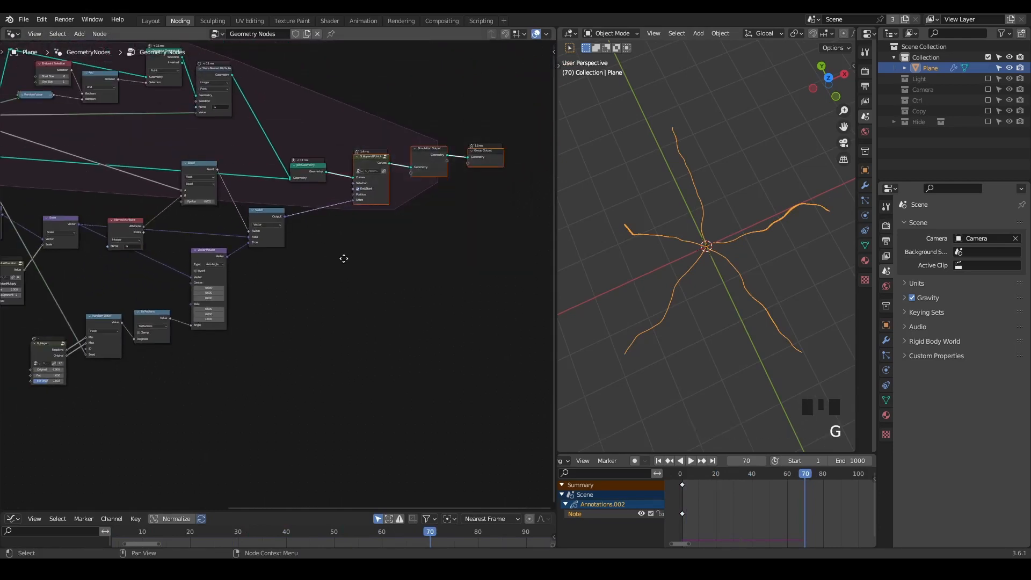
key(g)
drag(308, 195, 134, 297)
key(g)
click(214, 344)
middle_drag(177, 383, 257, 347)
drag(274, 274, 150, 327)
key(g)
click(265, 300)
scroll(407, 207, up, 3)
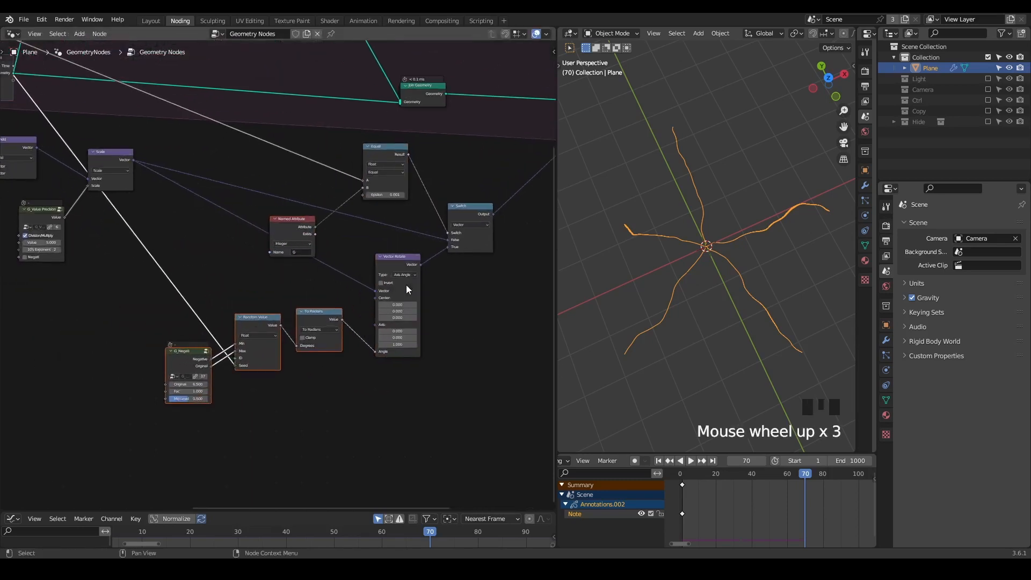
Step: Move the Named Attribute node reading G beside the Equal node and collapse it
drag(279, 221, 306, 179)
click(284, 183)
middle_drag(234, 200, 354, 246)
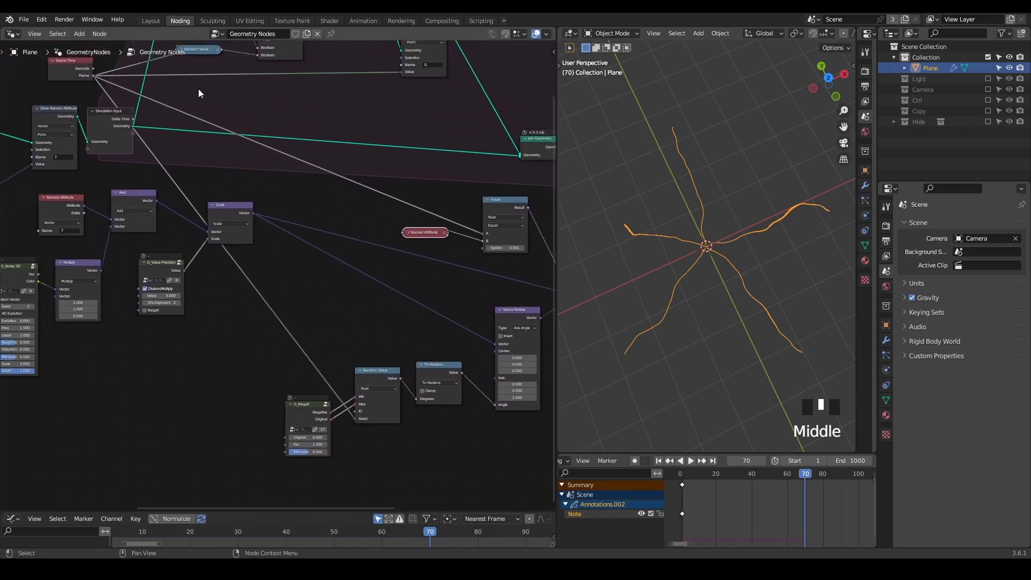
click(407, 231)
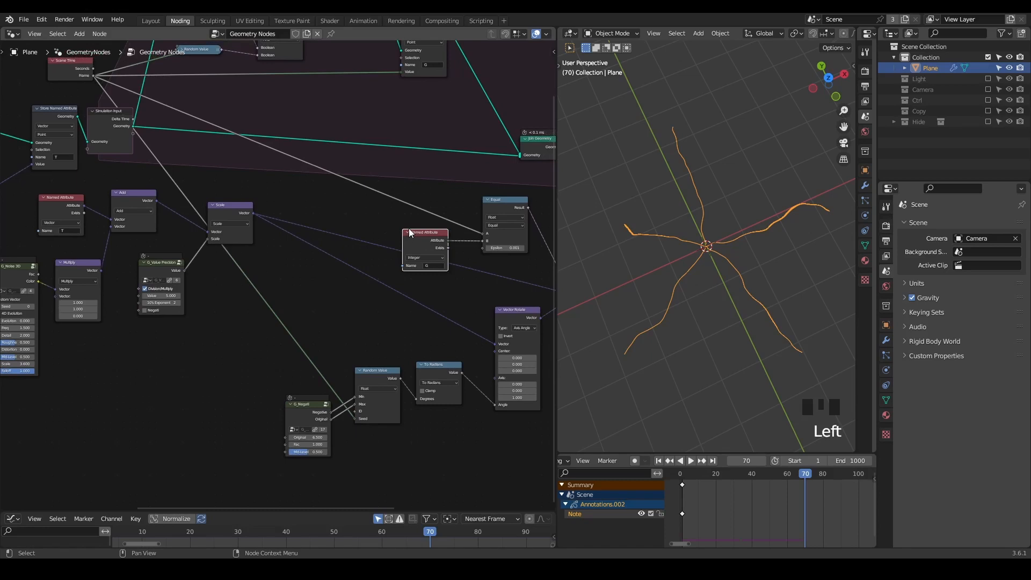
click(407, 232)
Step: Move the Curve Tangent node farther from its neighbours and add a reroute on the Scale node's output links
middle_drag(193, 250, 339, 233)
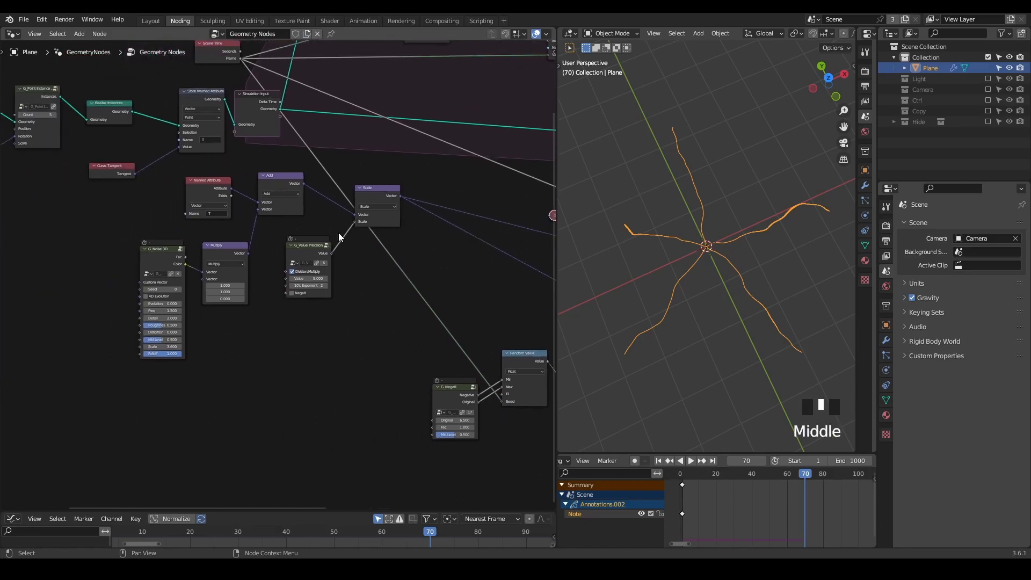
scroll(340, 237, up, 3)
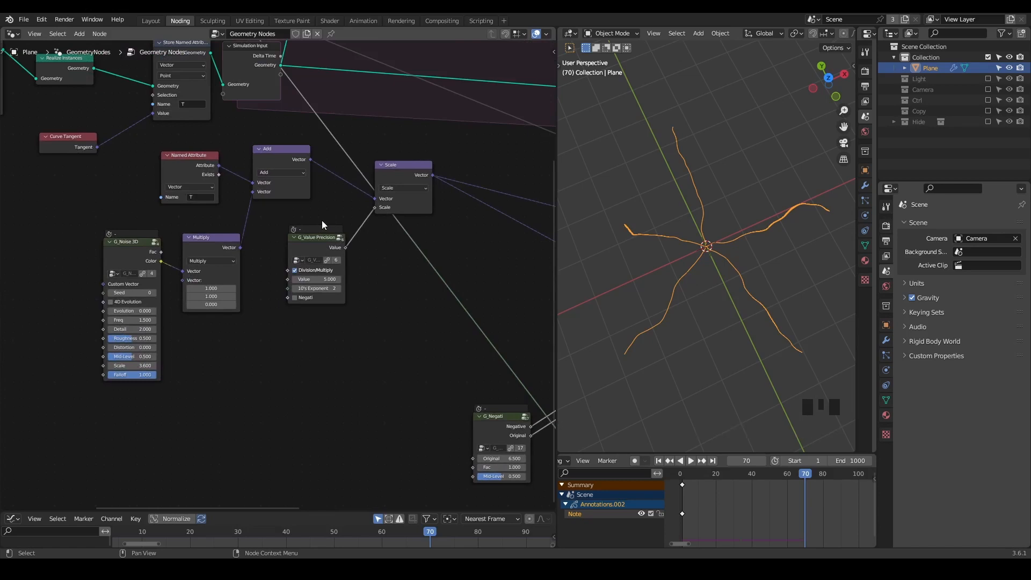
middle_drag(261, 263, 329, 221)
scroll(65, 276, up, 2)
middle_drag(106, 285, 127, 280)
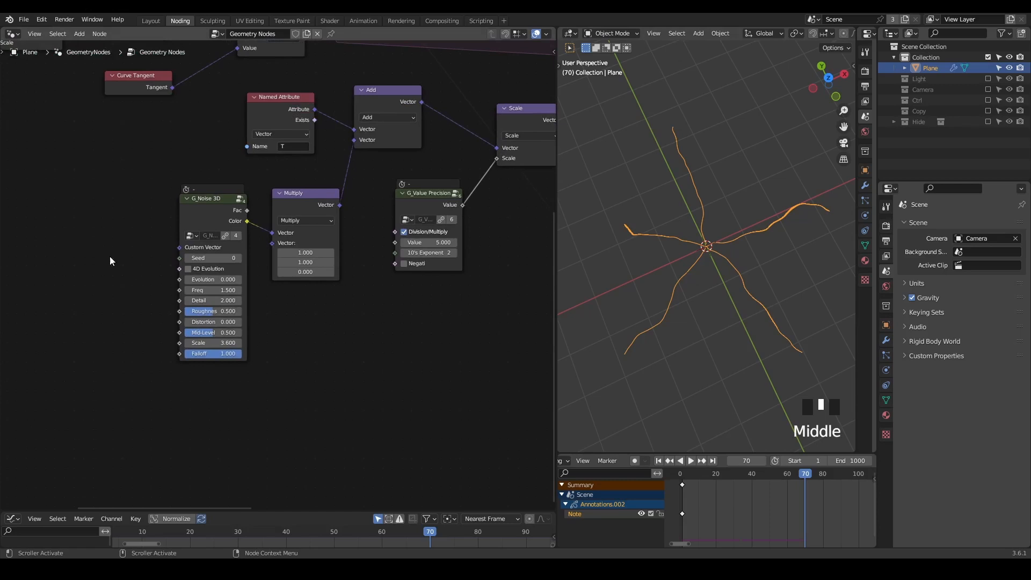
middle_drag(164, 239, 148, 316)
scroll(154, 191, down, 2)
drag(155, 180, 98, 180)
middle_drag(483, 208, 406, 202)
shift+right_drag(490, 175, 489, 265)
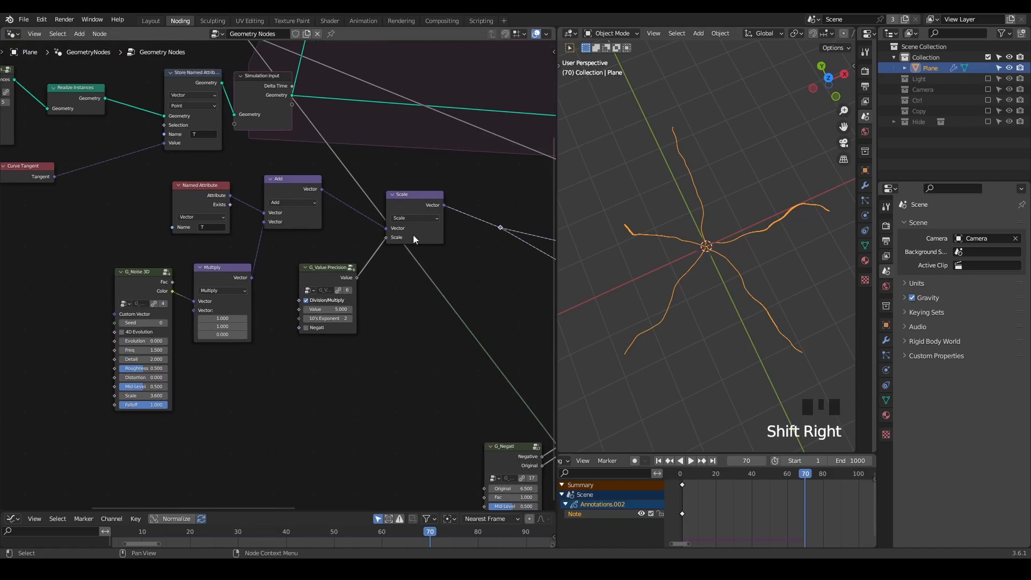
middle_drag(414, 235, 420, 239)
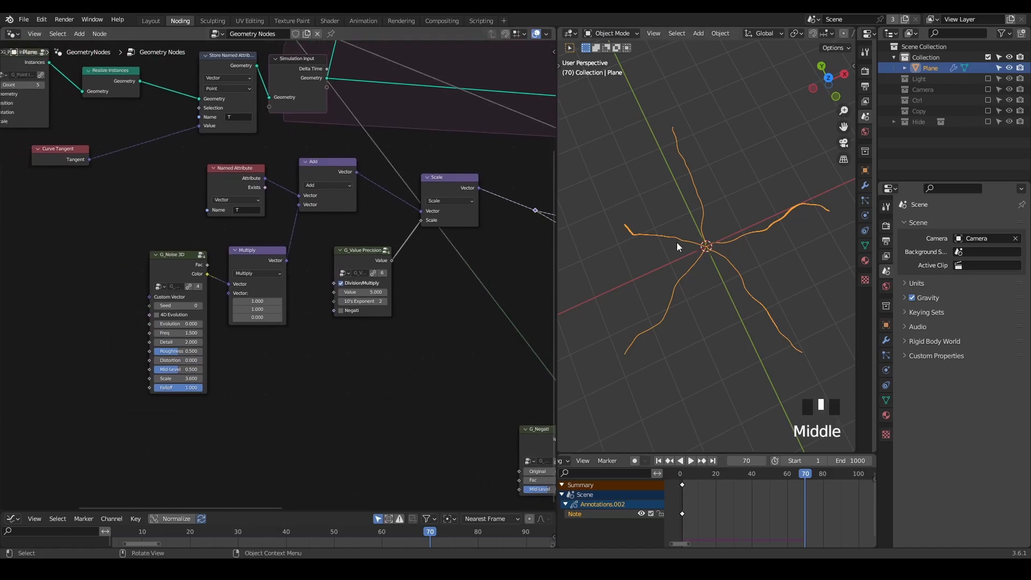
Step: Rewind, zoom in on the curves and play the growth up to frame 15
key(shift+space)
scroll(697, 266, up, 11)
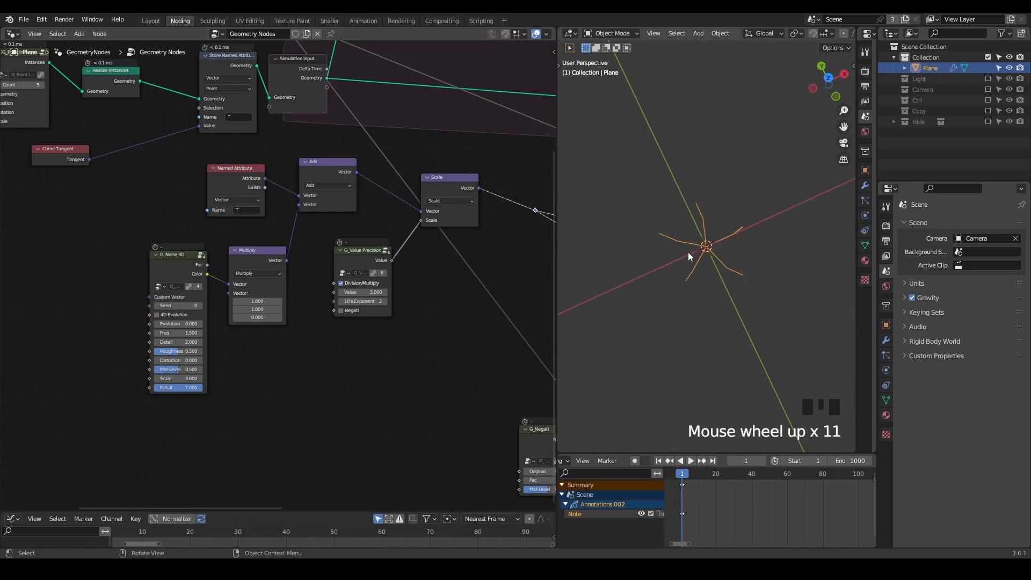
key(space)
key(space)
scroll(659, 237, down, 1)
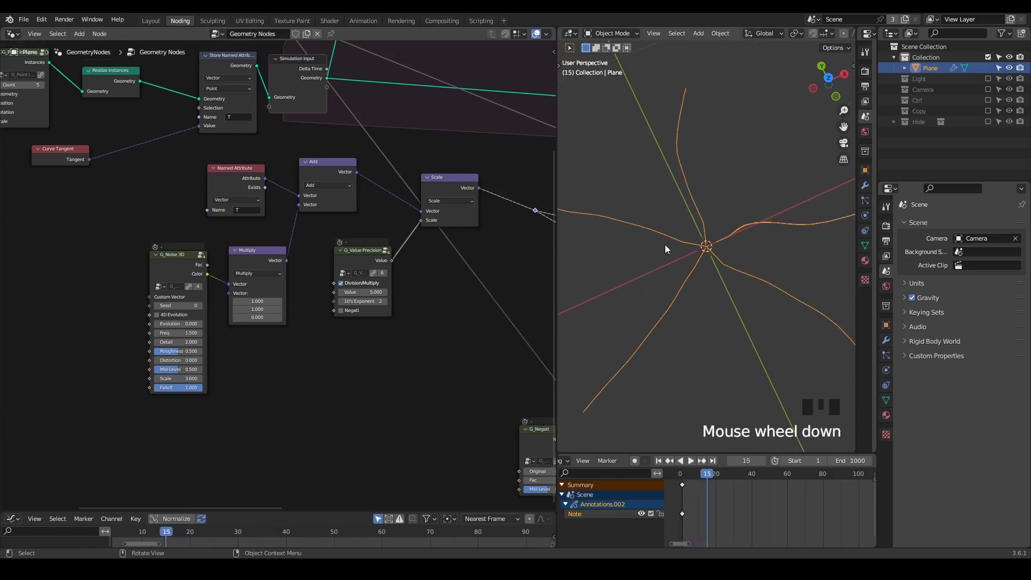
Step: Rewind and advance frame by frame to frame 6 to inspect the growing curves
key(shift+space)
click(761, 460)
click(761, 460)
click(761, 459)
click(761, 460)
click(761, 459)
click(761, 460)
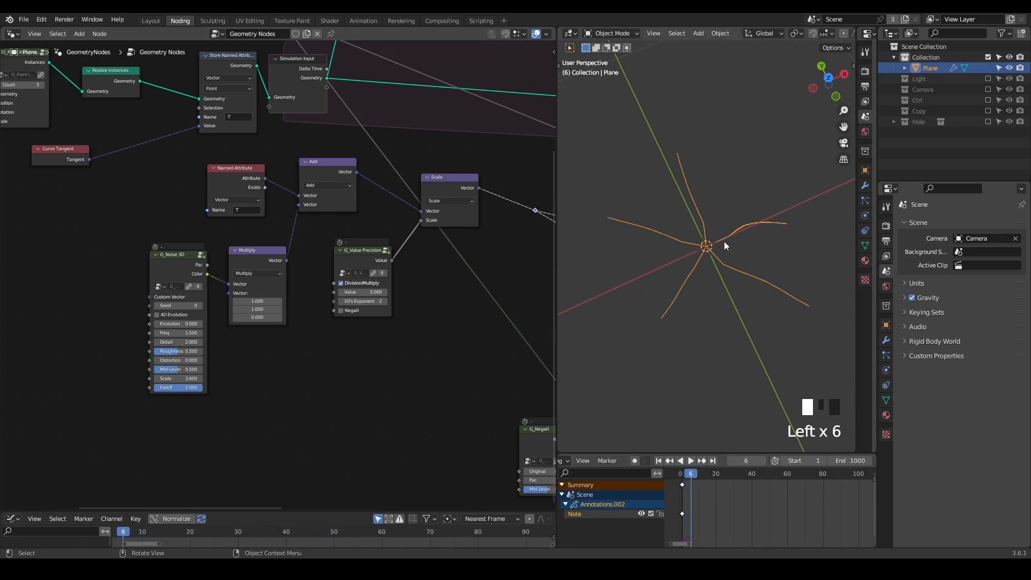
Step: Draw an annotation stroke at the curves' centre and erase it
key(d)
drag(704, 225, 710, 253)
right_drag(709, 252, 696, 273)
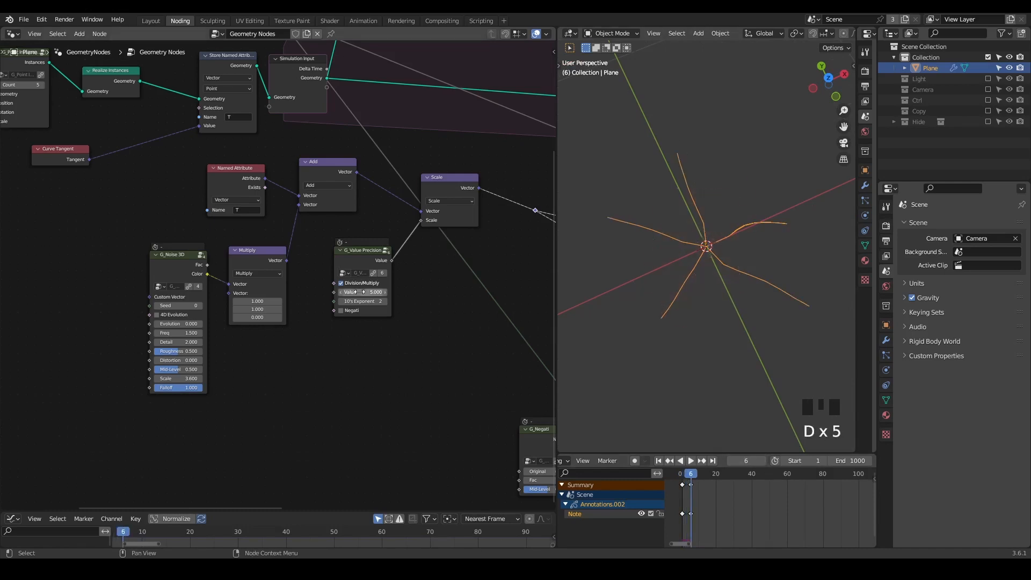
Step: Move the Scale node between Curve Tangent and Store Named Attribute, and connect G_Value Precision to its Scale input
scroll(406, 262, up, 1)
alt+drag(471, 183, 124, 135)
drag(339, 255, 27, 192)
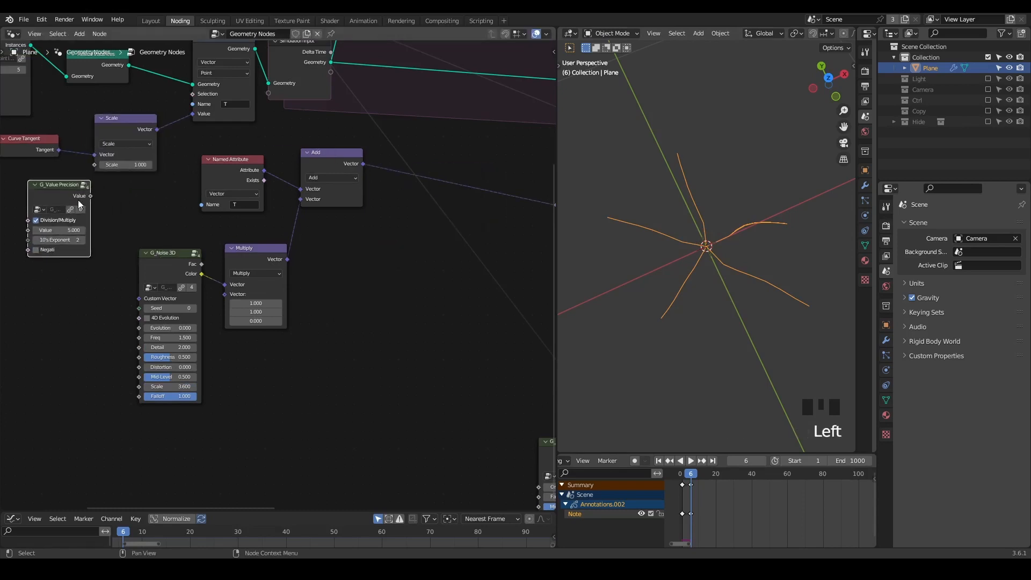
drag(90, 197, 47, 201)
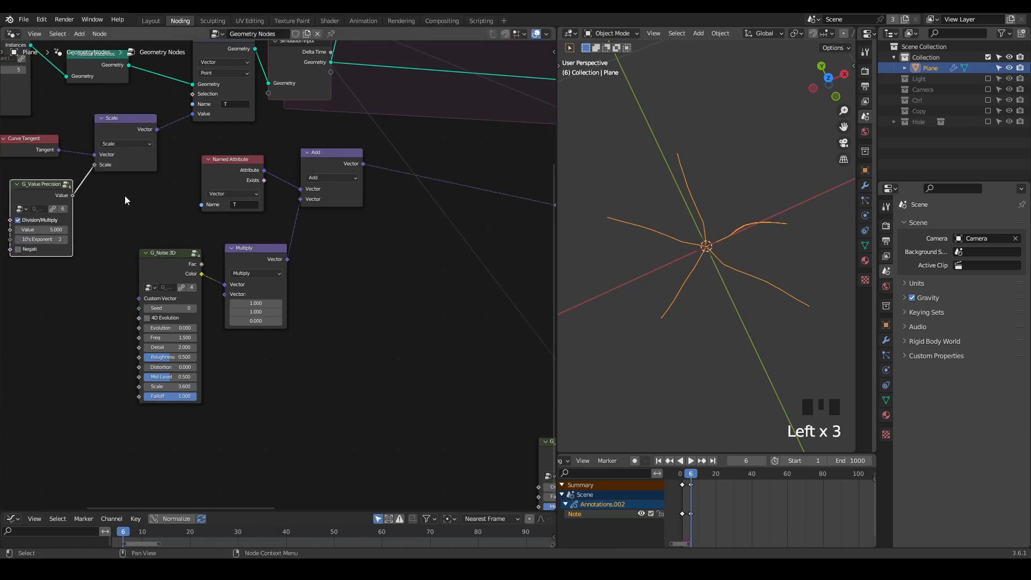
Step: Rewind and play the curve growth up to frame 23
key(shift+space)
key(space)
key(space)
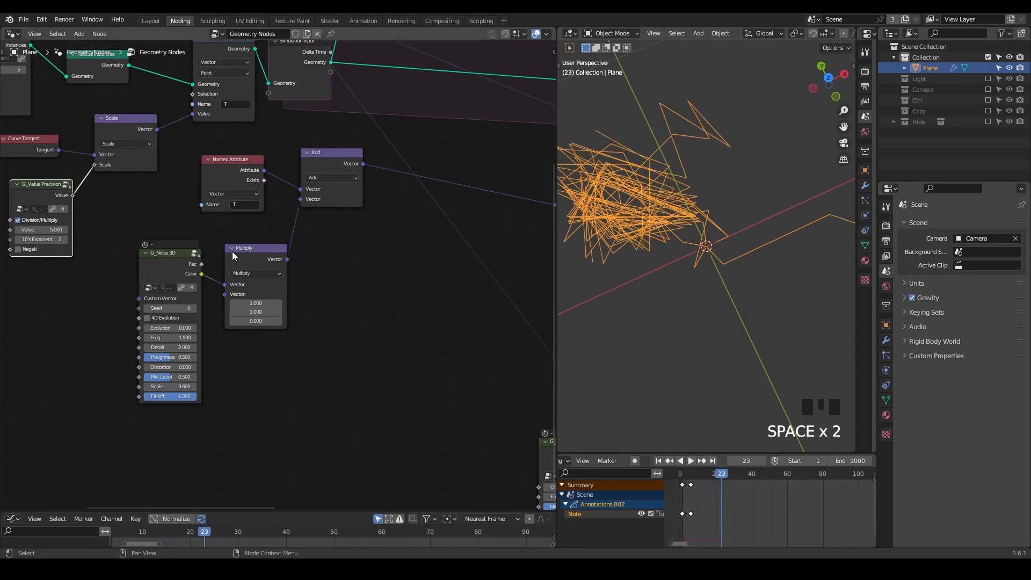
Step: Move the Add node farther from the Named Attribute and Multiply nodes to open up space between them
scroll(302, 230, down, 3)
middle_drag(349, 256, 339, 161)
scroll(340, 158, up, 2)
drag(340, 158, 406, 179)
scroll(302, 263, up, 1)
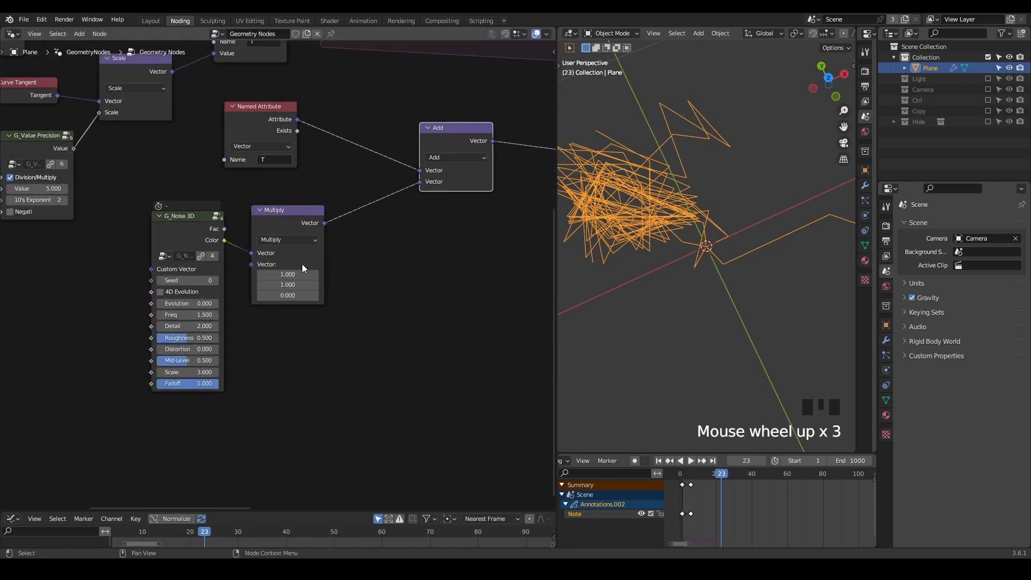
Step: Set the G_Noise 3D Scale to 1, lower it to 0.72 and replay the growth from the start
click(193, 371)
text(1)
key(Return)
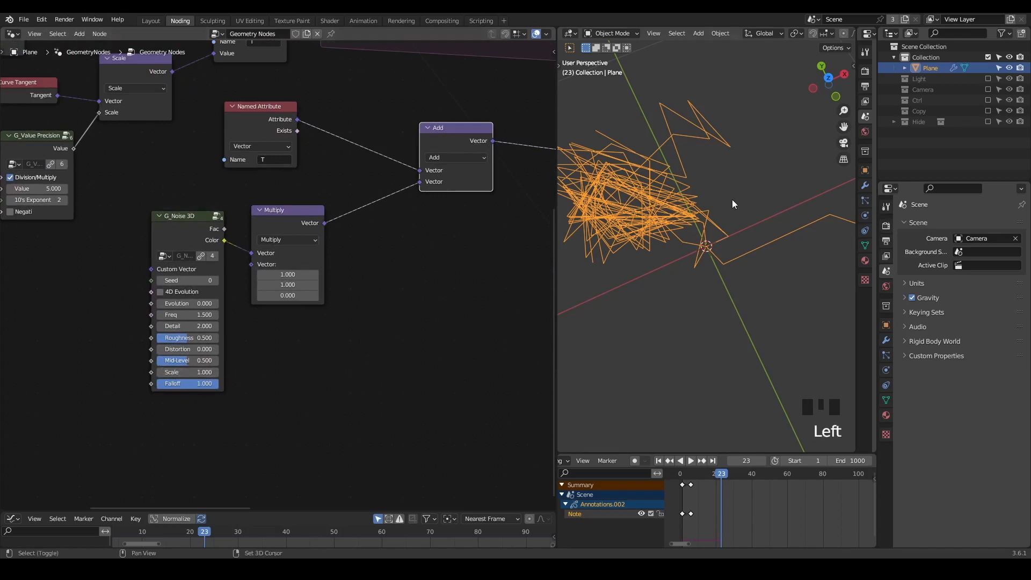
scroll(413, 263, down, 1)
scroll(370, 191, down, 3)
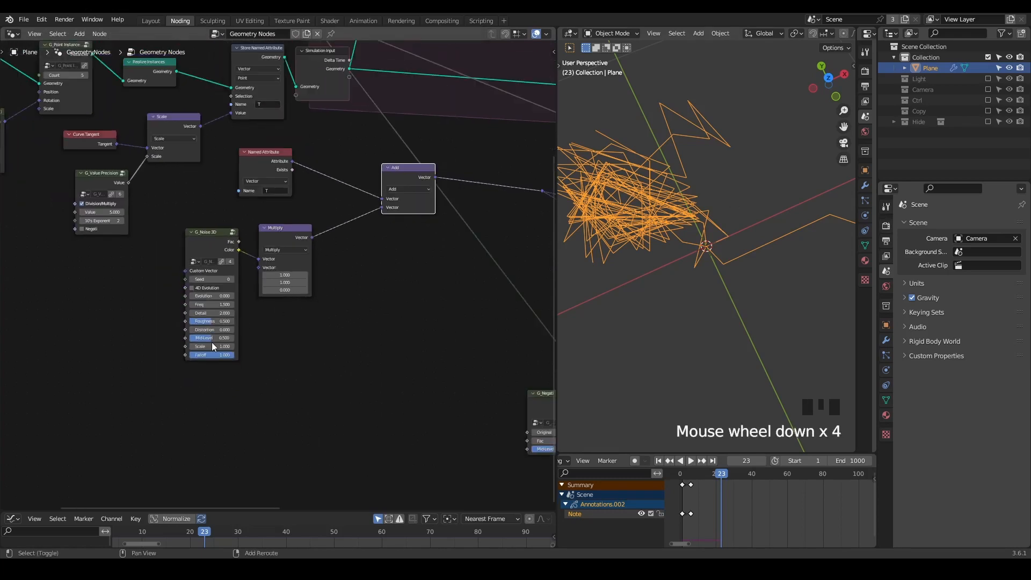
shift+drag(212, 346, 204, 346)
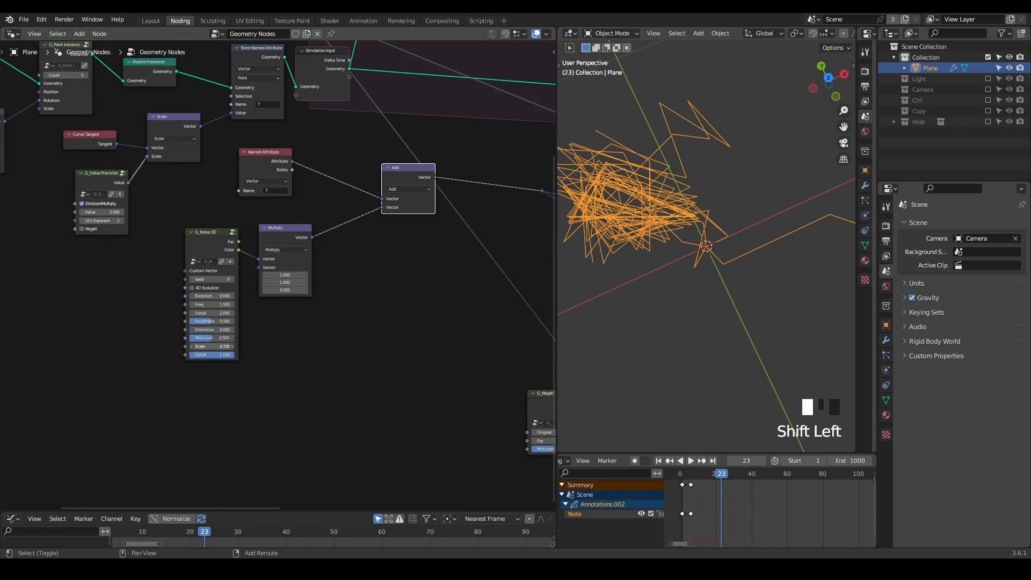
scroll(328, 343, up, 2)
key(shift+space)
key(space)
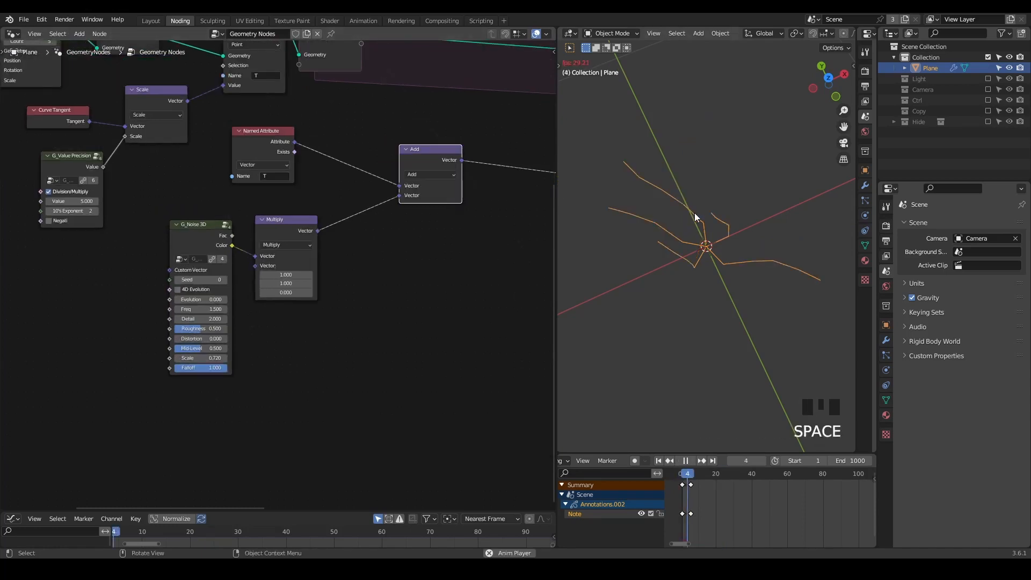
key(space)
Step: Connect the G_Value Precision value to the Scale input of G_Noise 3D and play the growth up to frame 82
drag(99, 170, 169, 359)
key(space)
key(space)
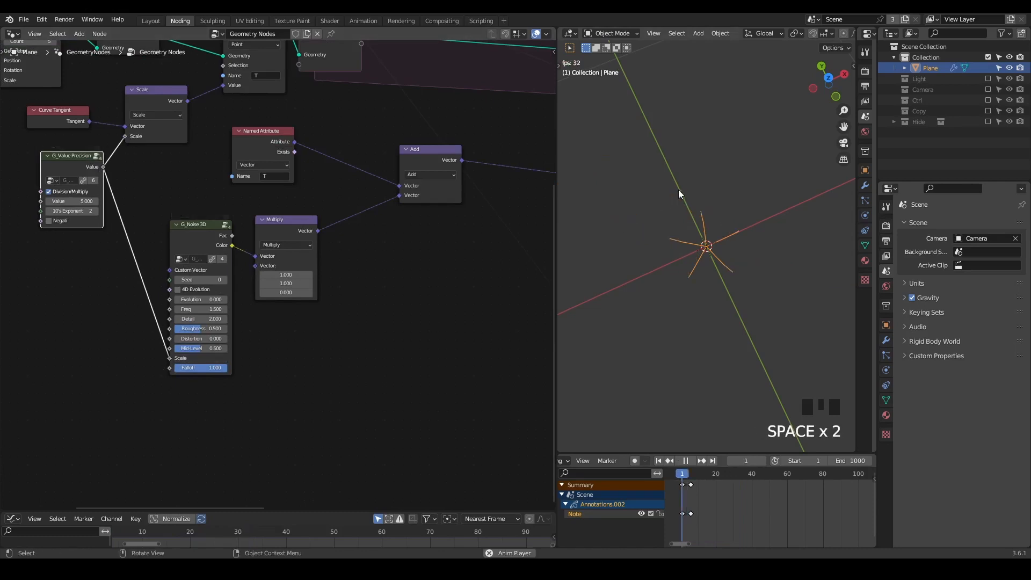
scroll(672, 178, down, 3)
scroll(672, 179, down, 7)
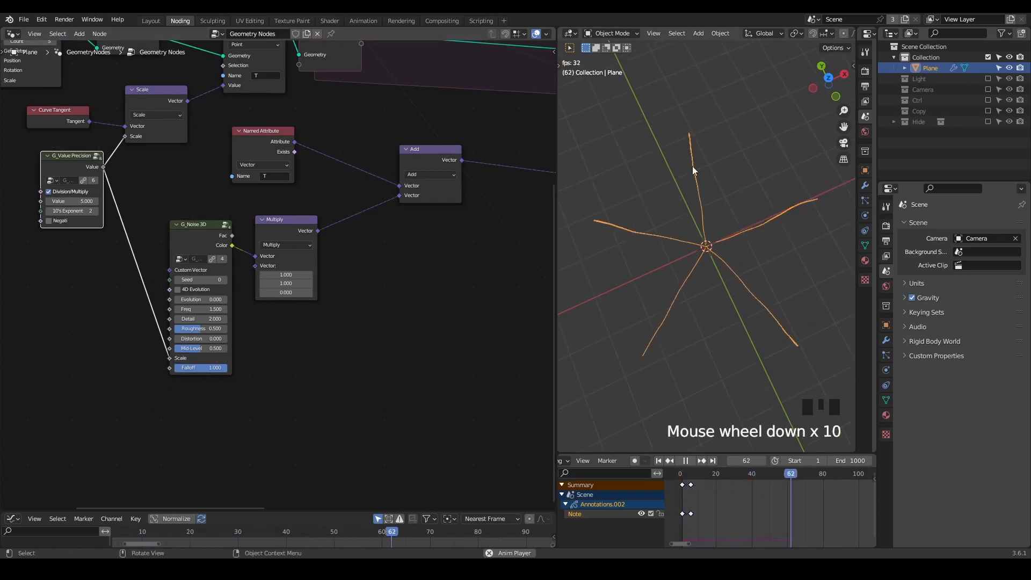
key(space)
Step: Move the G_Noise 3D and Multiply nodes farther away from the G_Value Precision and Add nodes
drag(346, 222, 189, 280)
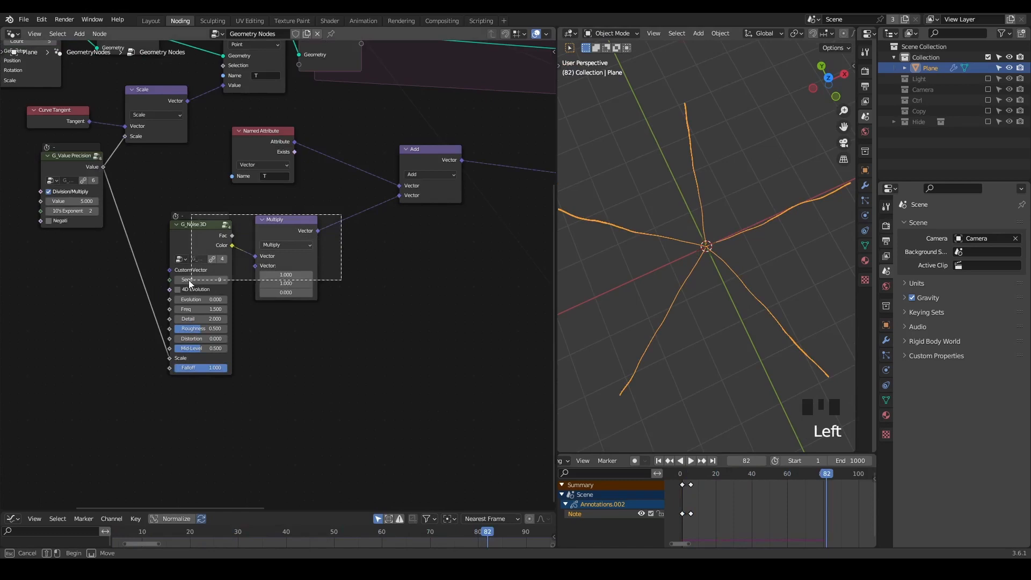
key(g)
middle_drag(169, 316, 257, 303)
key(ctrl+a)
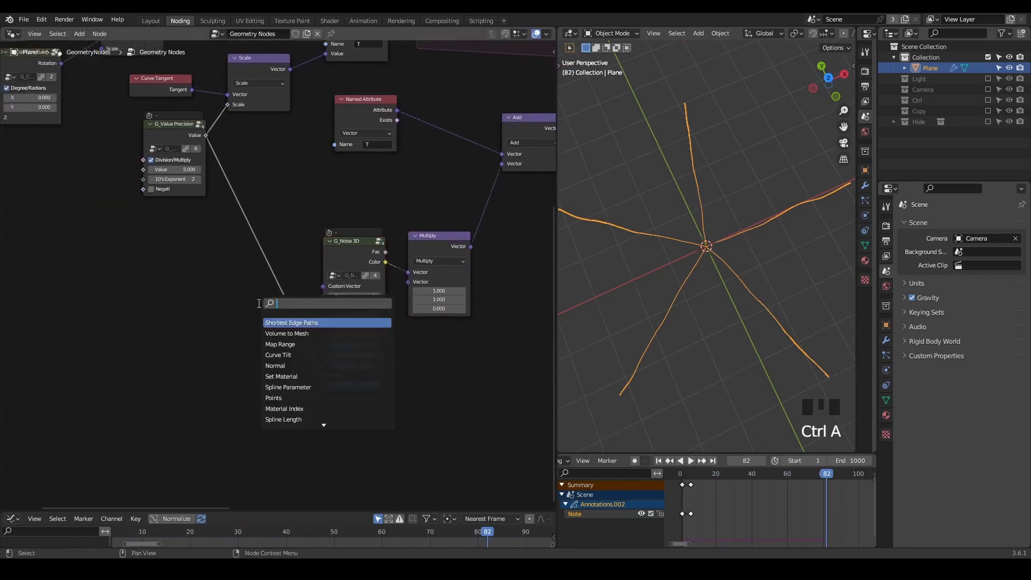
middle_drag(258, 303, 171, 265)
Step: Move the integer Named Attribute node G beside G_Noise 3D and connect its Attribute output to the noise Seed
scroll(152, 259, down, 6)
middle_drag(279, 253, 97, 273)
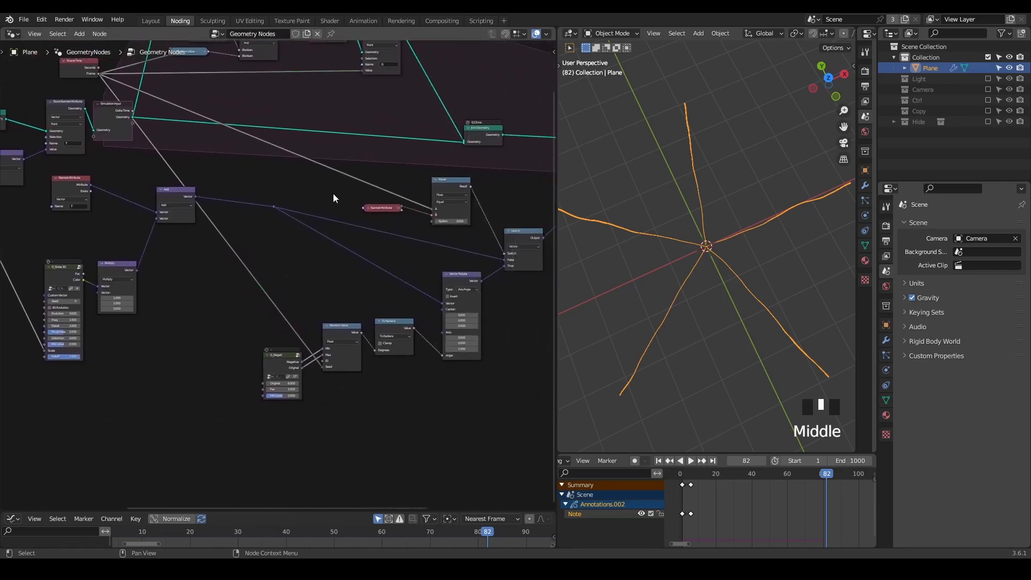
click(368, 208)
middle_drag(368, 207, 441, 212)
key(g)
click(36, 248)
middle_drag(28, 256, 185, 221)
drag(100, 208, 200, 294)
Step: Rewind and play the growth up to frame 65 to check the noise seed's effect on the branches
key(shift+space)
key(space)
key(space)
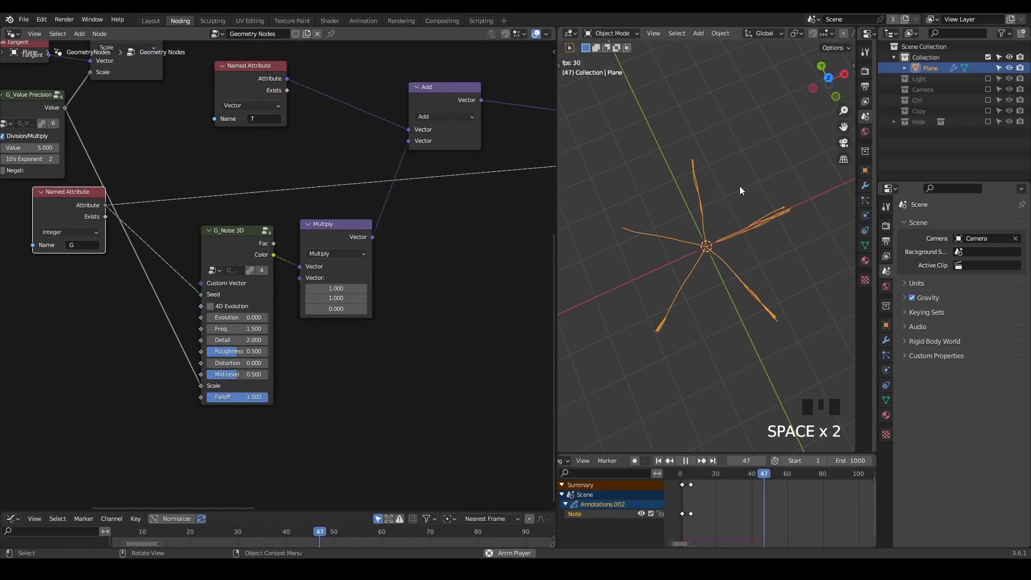
key(space)
Step: Set the Original value of the node feeding Random Value's Min and Max to 15 and replay the growth
middle_drag(417, 307, 251, 253)
scroll(444, 369, down, 3)
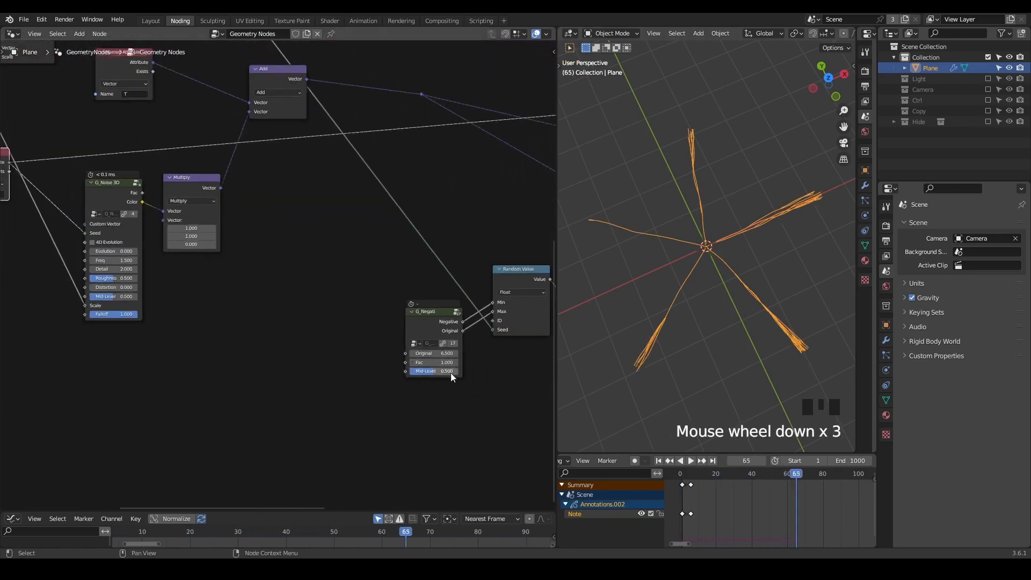
drag(435, 355, 473, 355)
key(space)
key(space)
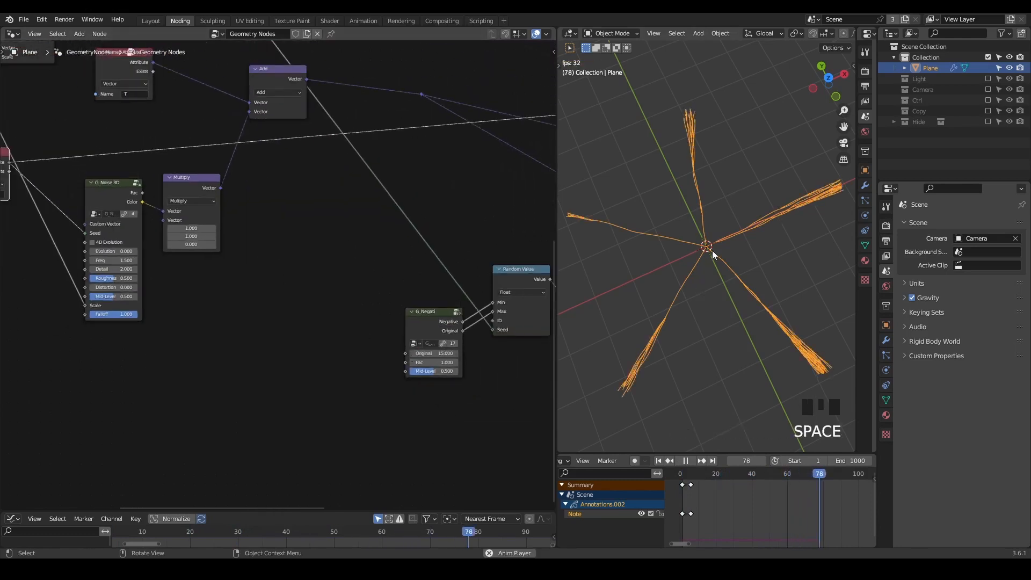
key(shift+space)
key(space)
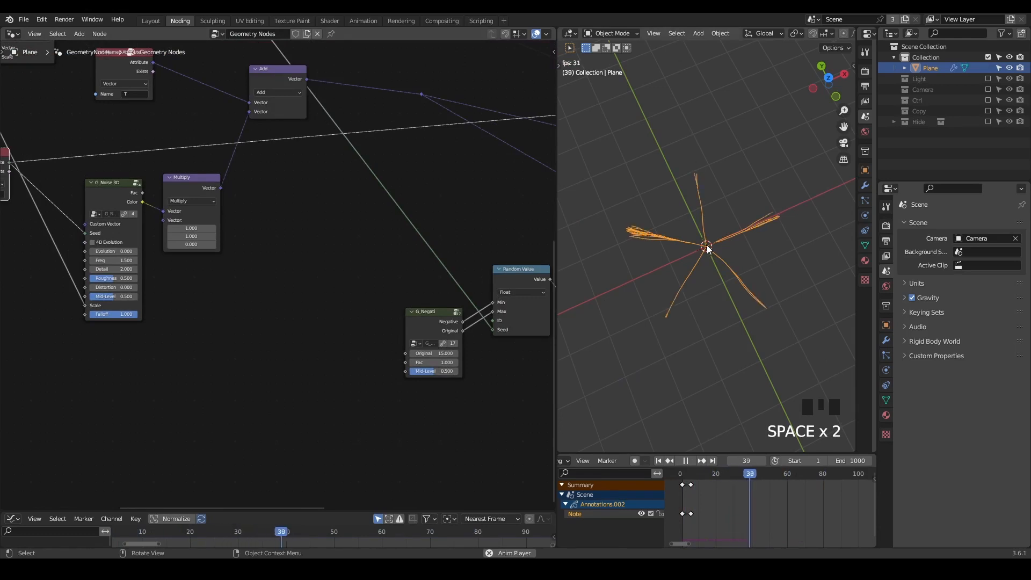
Step: Set the Original value of the node feeding Random Value's Min and Max to 45, play the growth and rewind
key(shift+space)
click(435, 353)
text(45)
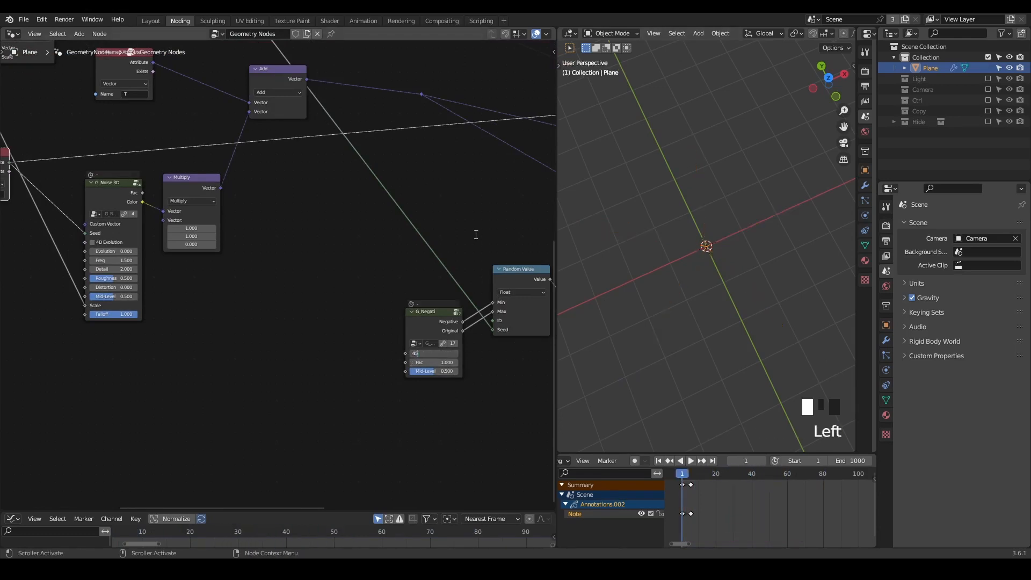
key(space)
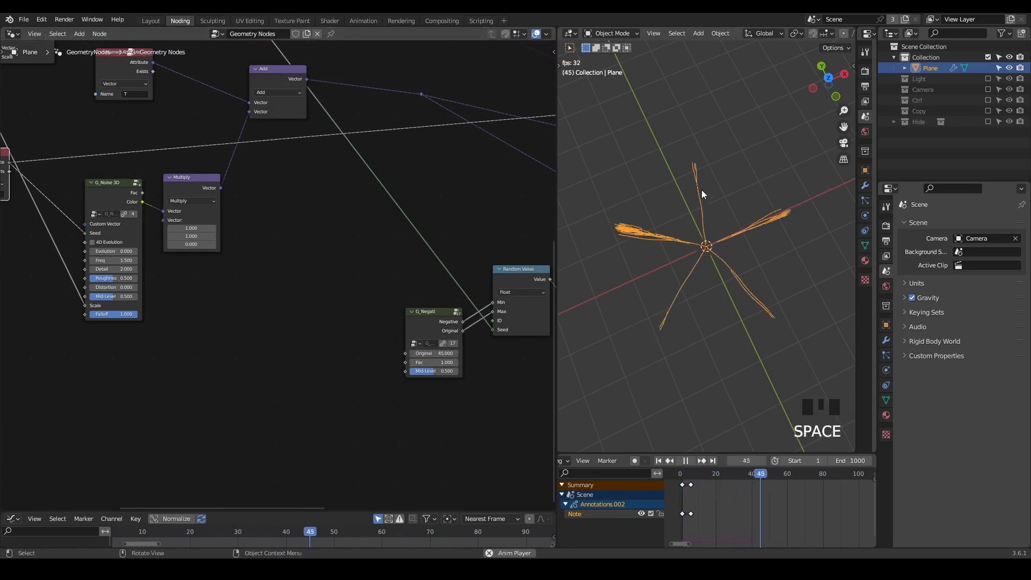
key(space)
key(shift+space)
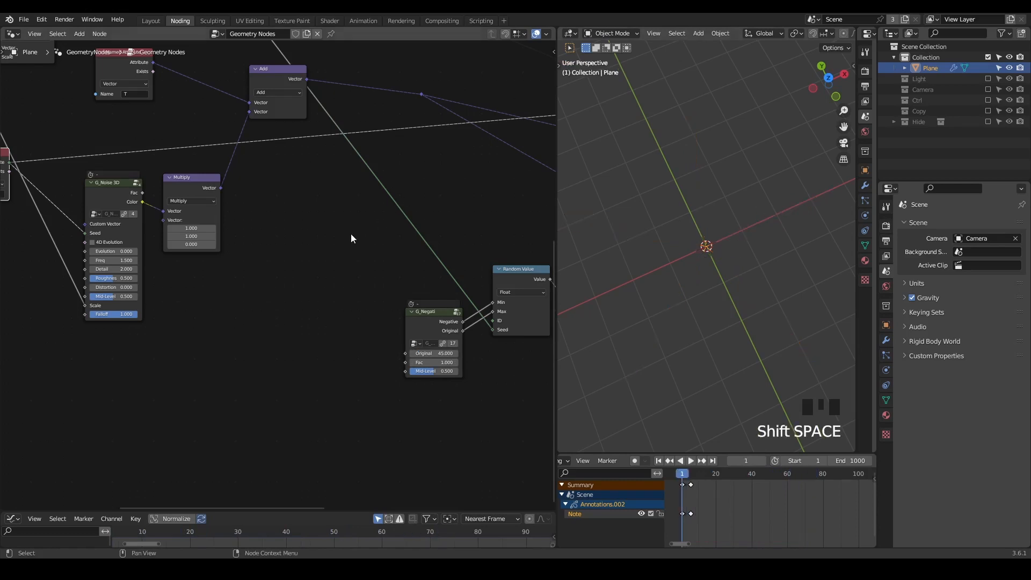
Step: Collapse the Equal node and move it level with the Switch node's input
scroll(347, 234, down, 5)
middle_drag(342, 234, 232, 228)
click(305, 111)
scroll(290, 236, down, 2)
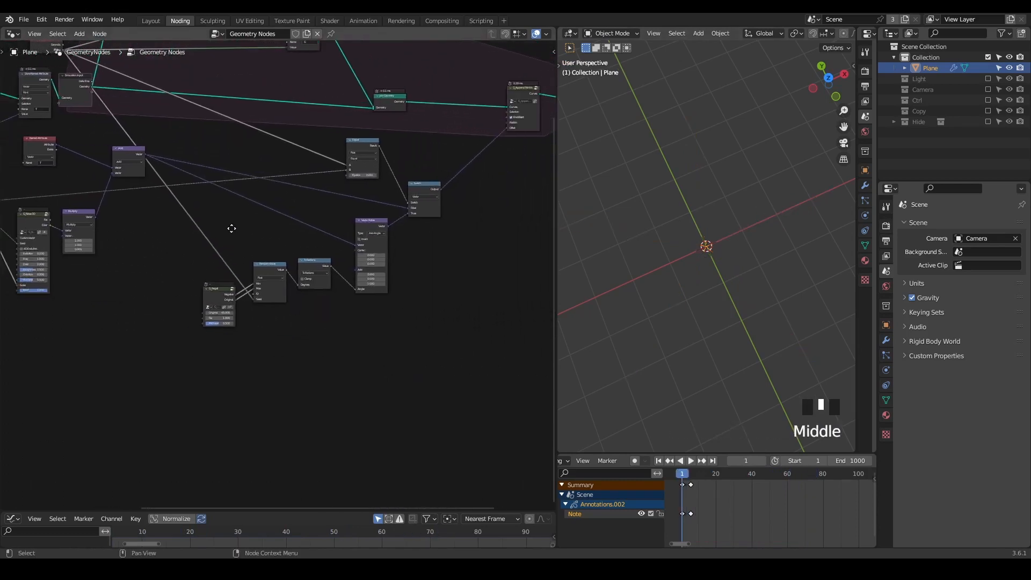
click(350, 141)
drag(358, 136, 307, 206)
key(g)
click(317, 209)
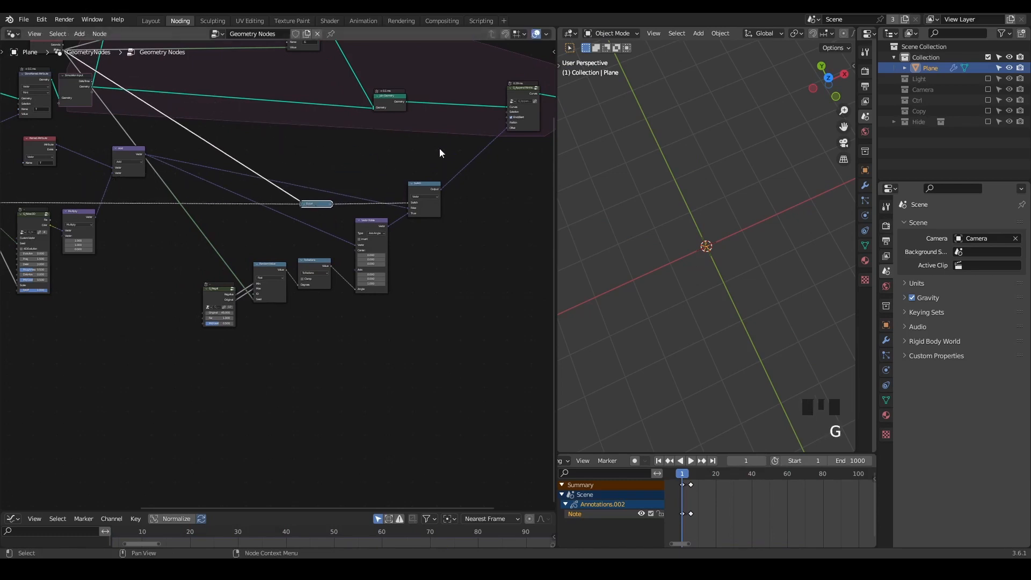
Step: Insert a Store Named Attribute node into the geometry link right after Join Geometry
key(ctrl+a)
text(store)
key(Return)
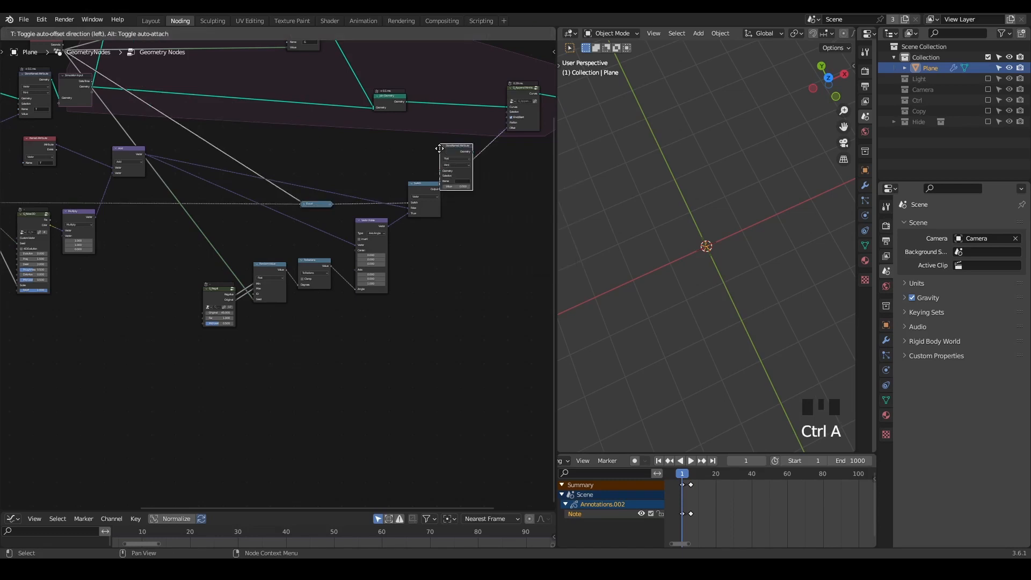
click(449, 86)
Step: Move the Equal, Switch, Vector Rotate and random angle nodes together, away from the new Store Named Attribute node
drag(461, 168, 207, 348)
key(g)
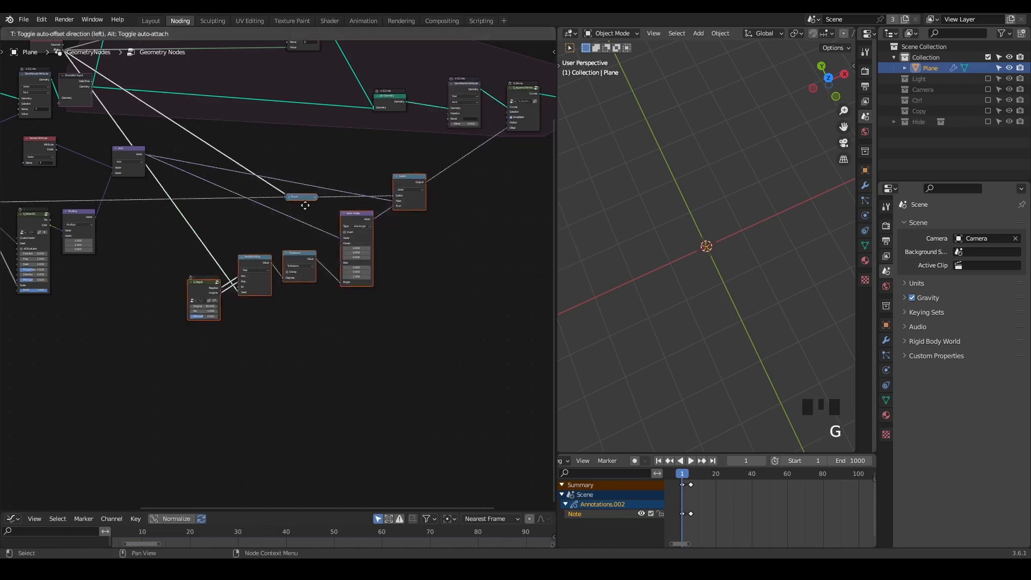
click(283, 185)
Step: Name the stored attribute T, set its data type to Vector and connect the Switch output to its Value
middle_drag(405, 213, 404, 281)
click(456, 204)
click(470, 250)
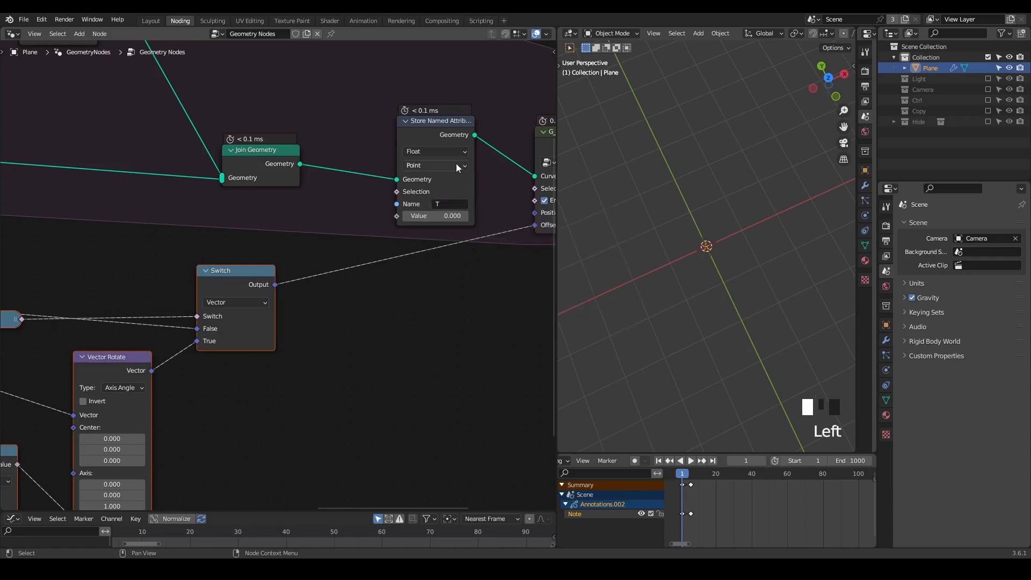
click(440, 151)
click(438, 190)
drag(275, 284, 397, 216)
scroll(395, 305, down, 3)
middle_drag(453, 288, 477, 246)
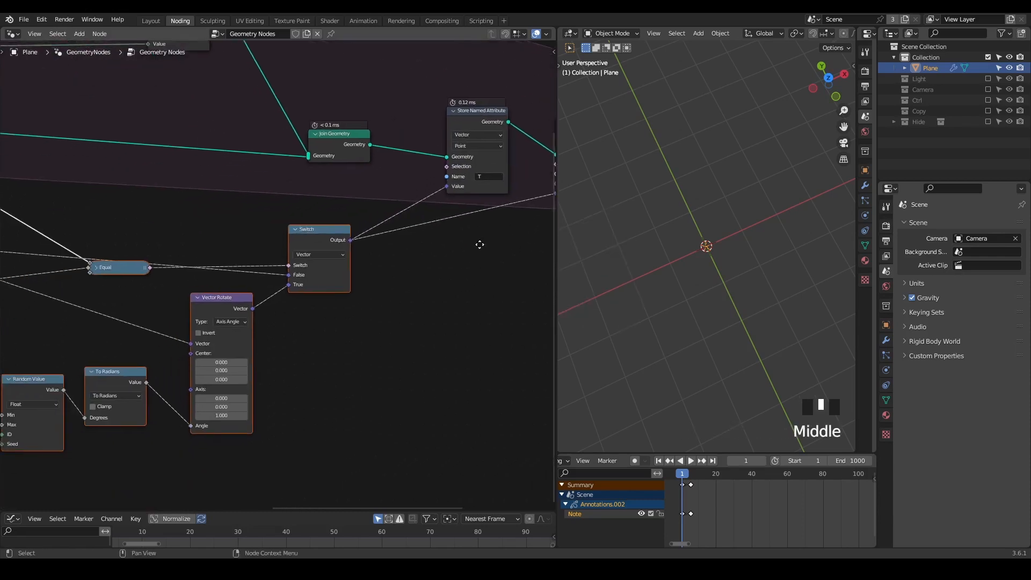
Step: Play the growth from frame 1 to frame 141 and examine the overall branching pattern
key(shift+space)
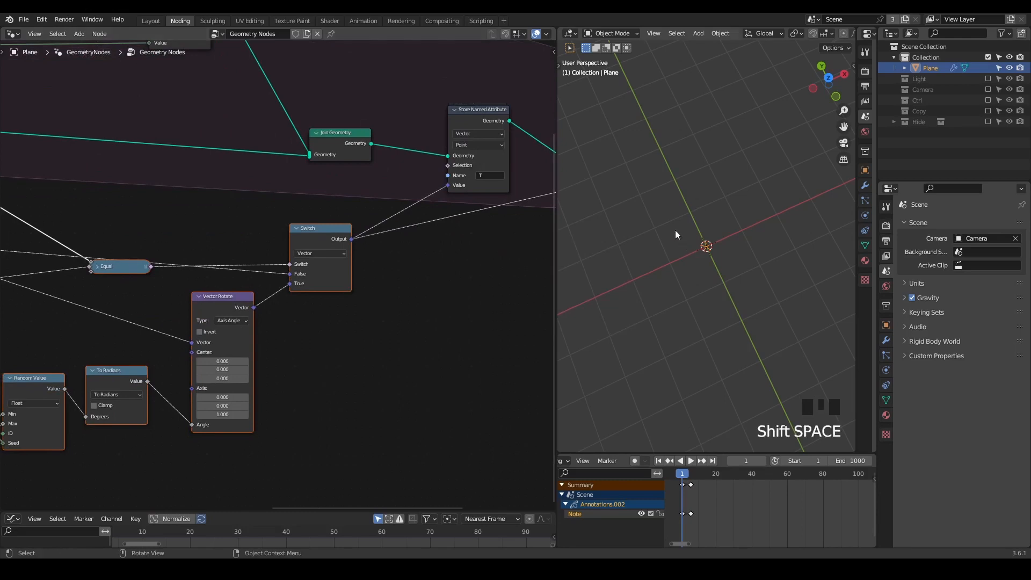
key(space)
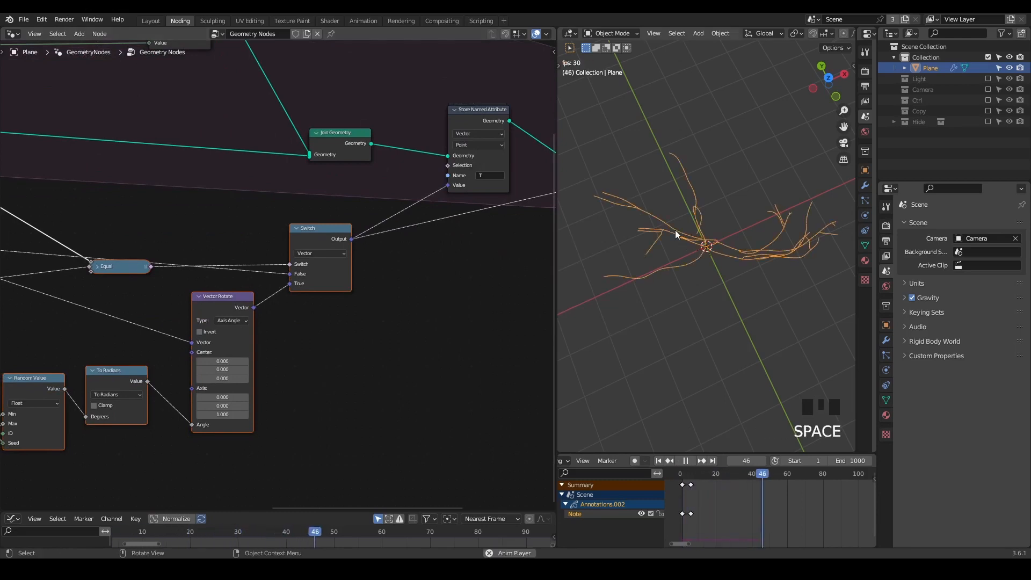
scroll(740, 255, down, 4)
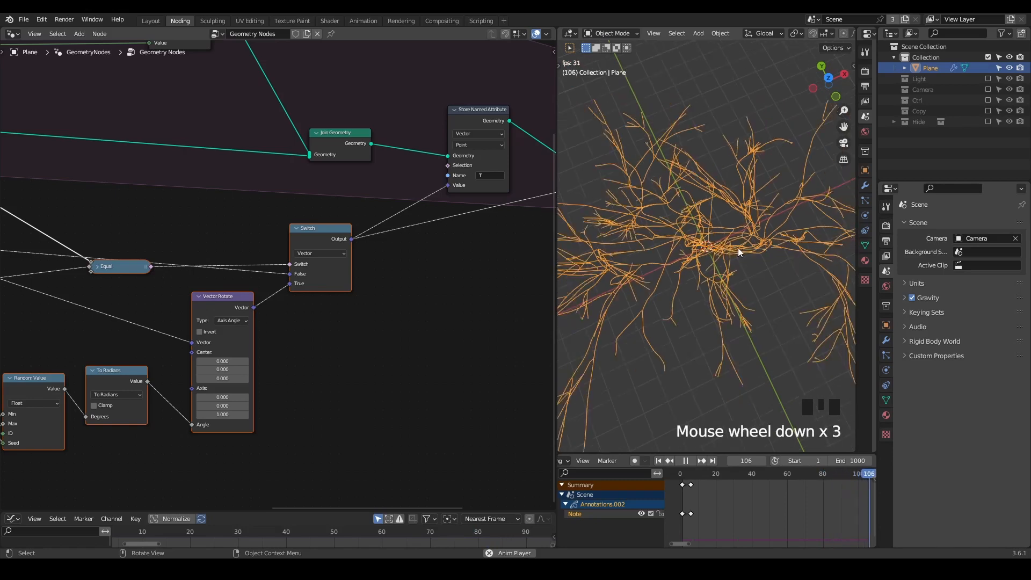
key(space)
scroll(626, 256, down, 3)
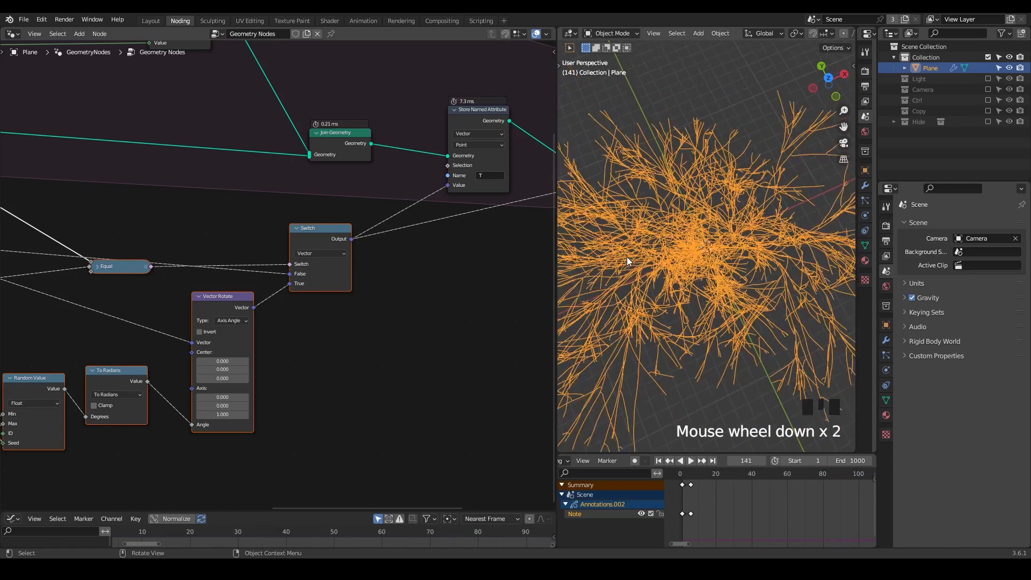
scroll(678, 264, down, 1)
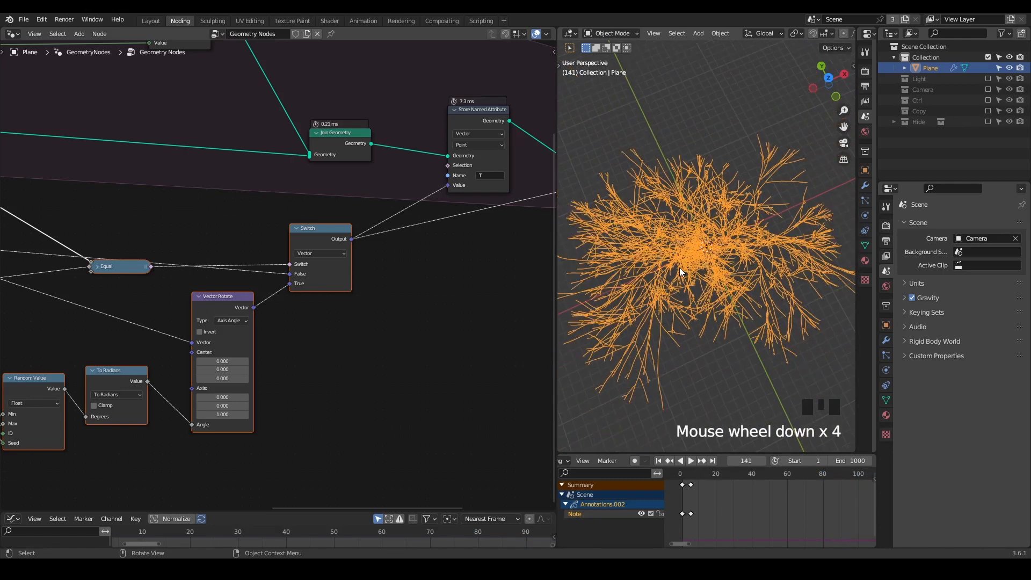
click(700, 124)
click(714, 222)
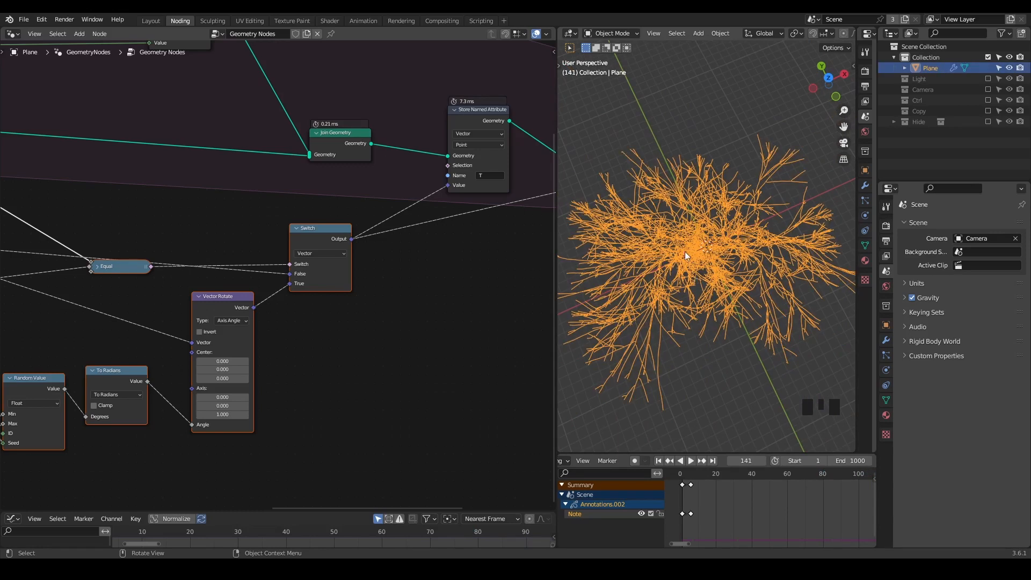
Step: Replay the branching growth from the start past frame 105, stop it and rewind to frame 1
key(shift+space)
key(space)
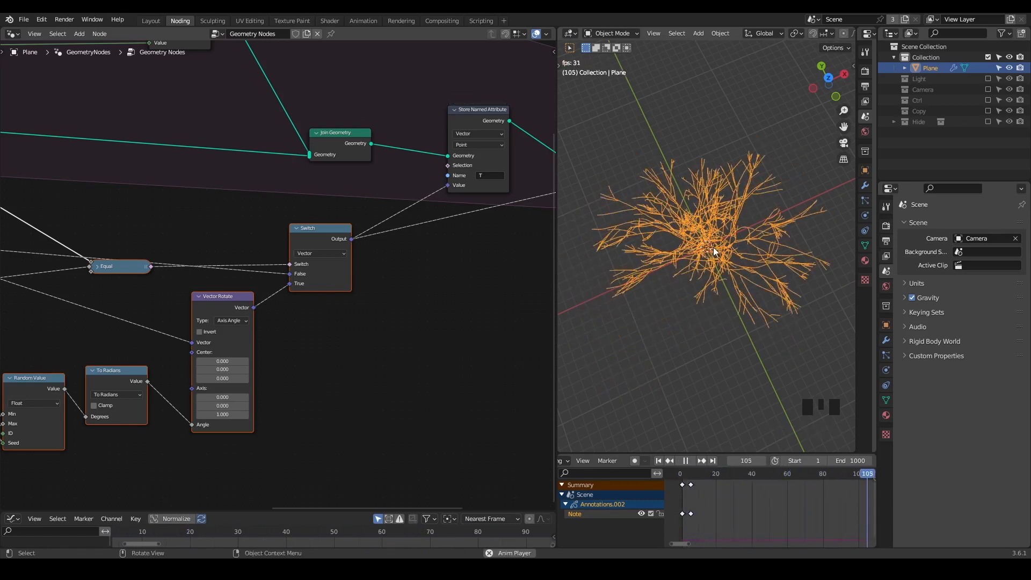
key(space)
key(shift+space)
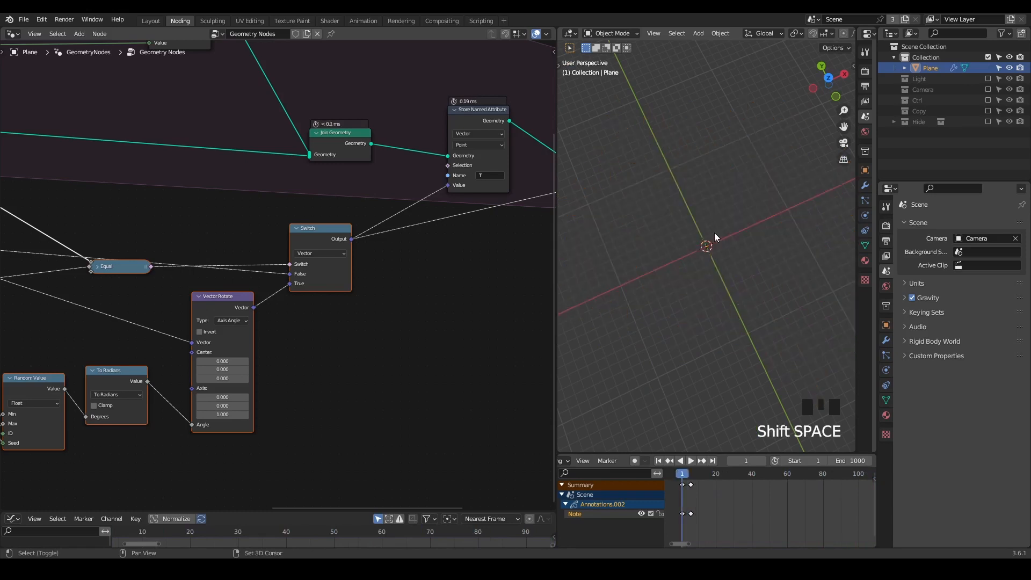
Step: Collapse the Switch node, move it down and shift the collapsed Equal node up
middle_drag(214, 260, 230, 268)
scroll(229, 268, down, 3)
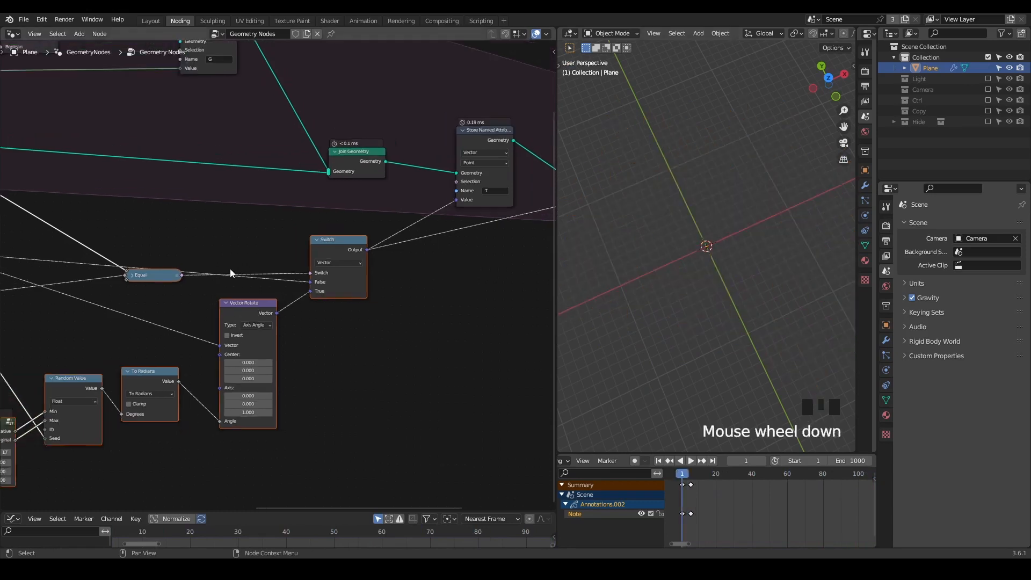
click(308, 243)
drag(323, 243, 338, 293)
drag(178, 277, 166, 250)
middle_drag(166, 250, 360, 283)
middle_drag(294, 231, 308, 278)
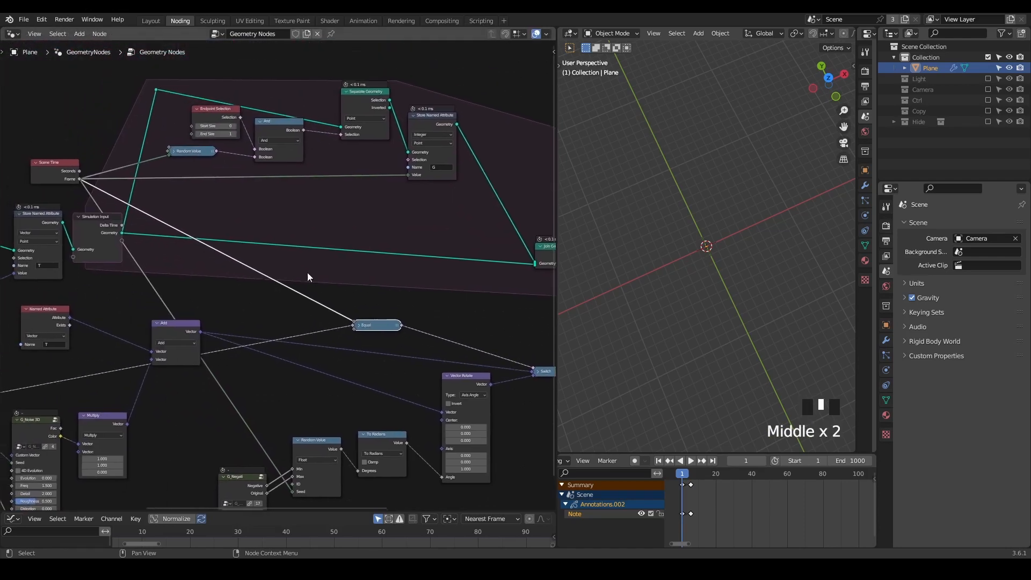
Step: Dissolve the reroute point between Simulation Input and Separate Geometry, keeping the geometry link
click(156, 90)
key(ctrl+x)
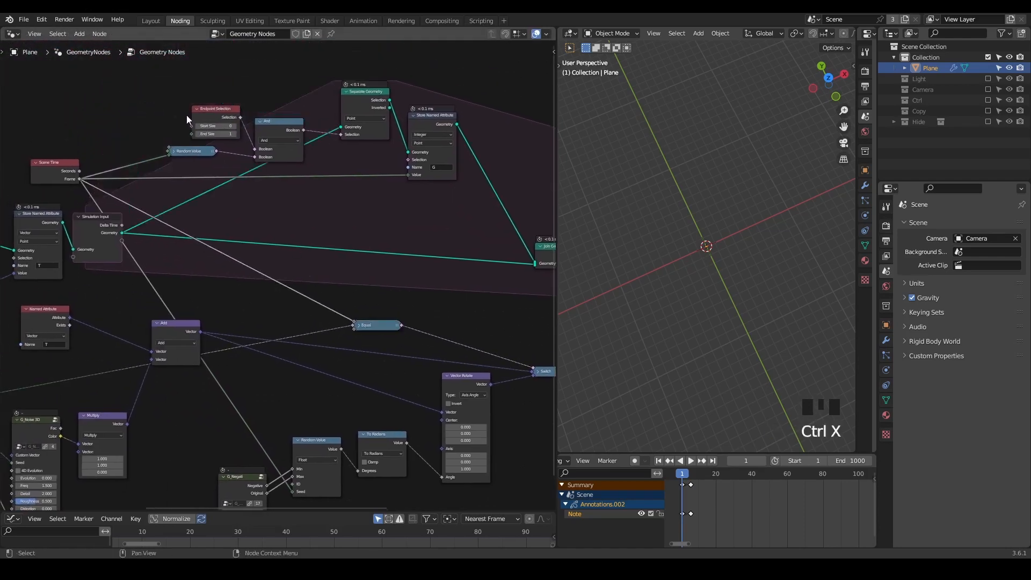
Step: Shift the Endpoint Selection, Random Value and And nodes away from Separate Geometry to make room for another node
drag(441, 72, 353, 179)
click(431, 167)
middle_drag(273, 230, 292, 249)
scroll(324, 240, up, 1)
click(345, 145)
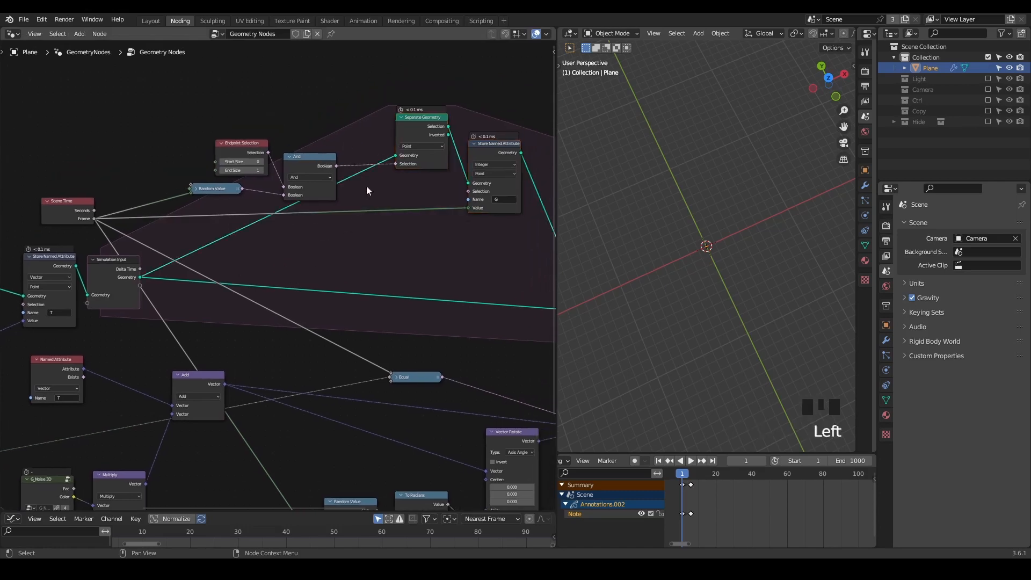
drag(300, 111, 205, 195)
key(g)
click(311, 129)
middle_drag(311, 146, 316, 179)
click(316, 179)
Step: Insert a second And node between the existing And node and the Selection input of Separate Geometry
drag(287, 190, 365, 129)
text(and)
key(Return)
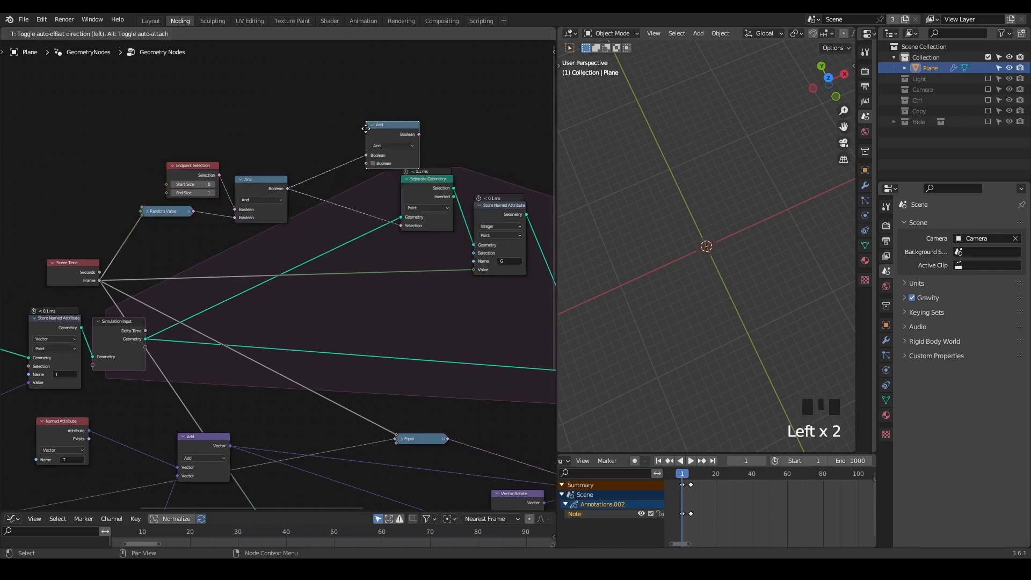
alt+click(333, 178)
drag(332, 178, 348, 135)
Step: Add an integer Equal node fed by the G Named Attribute, comparing it with 0, and place it above Endpoint Selection
middle_drag(237, 151, 306, 85)
scroll(232, 317, down, 1)
scroll(135, 377, down, 1)
middle_drag(134, 378, 204, 322)
drag(103, 387, 149, 84)
middle_drag(149, 83, 46, 161)
scroll(46, 161, up, 2)
click(132, 121)
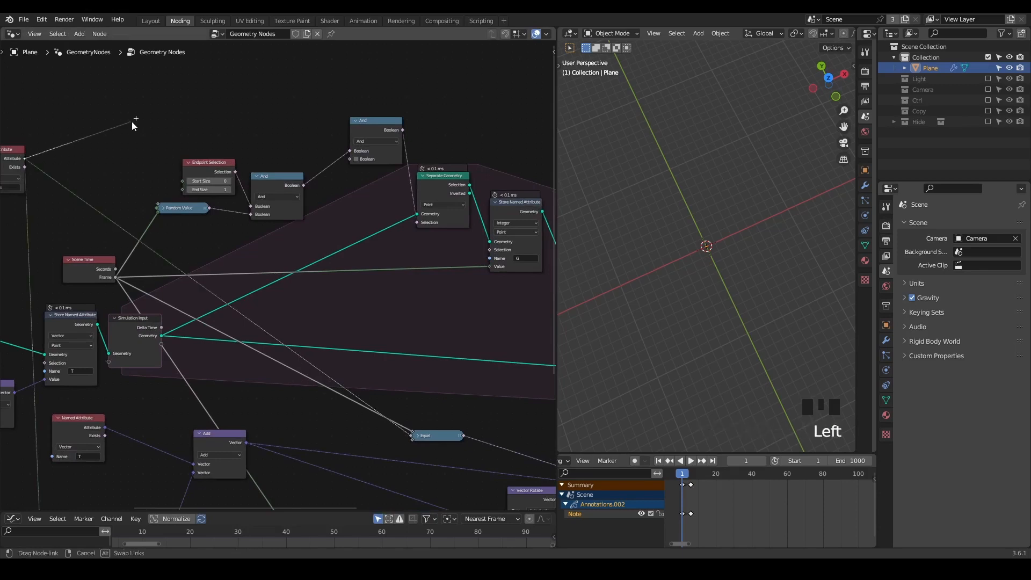
key(shift+a)
text(equa)
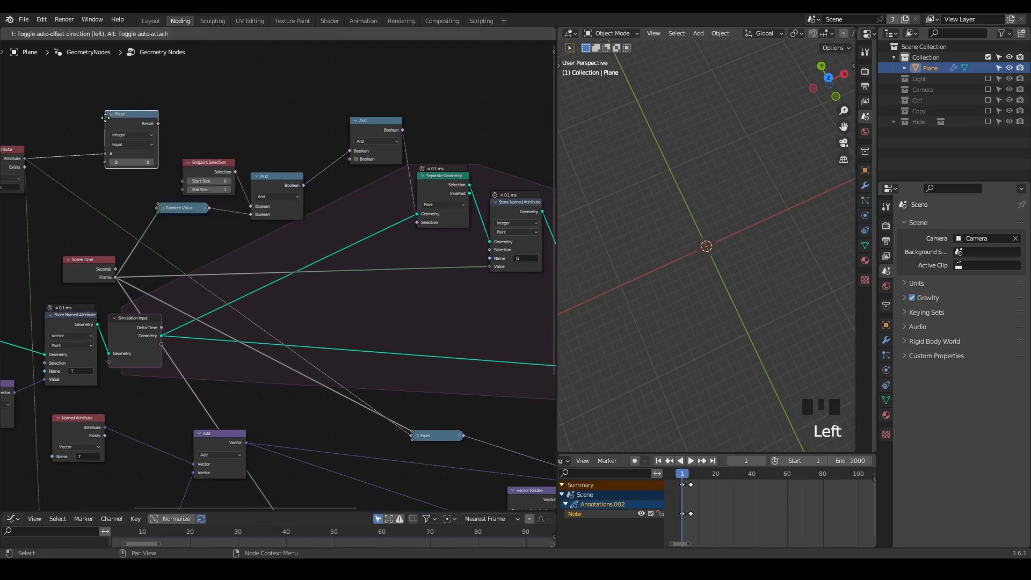
click(105, 117)
Step: Mark the link between Realize Instances and Store Named Attribute with an annotation stroke and erase the annotation
middle_drag(138, 221, 197, 210)
scroll(194, 210, up, 1)
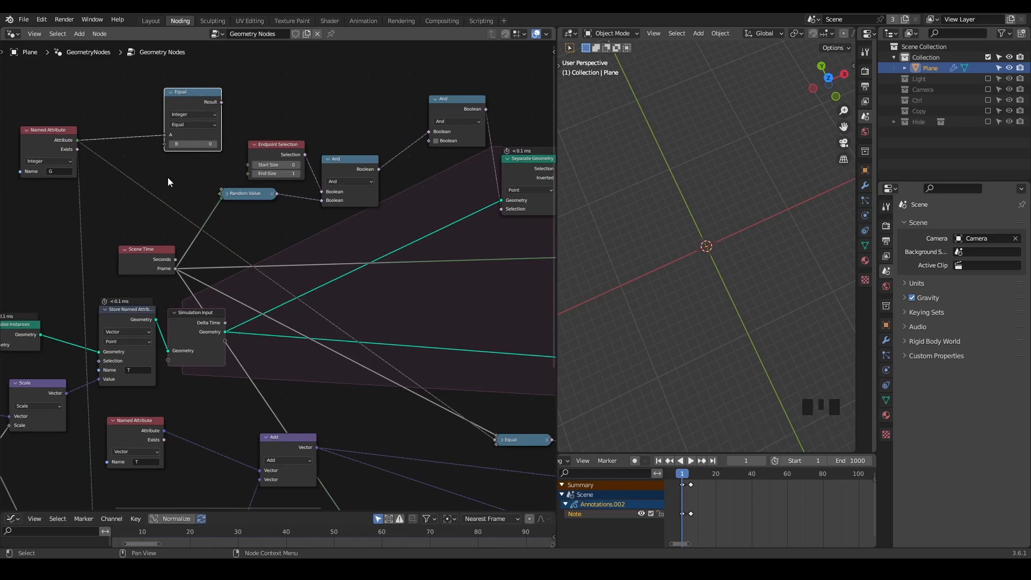
middle_drag(185, 251, 268, 225)
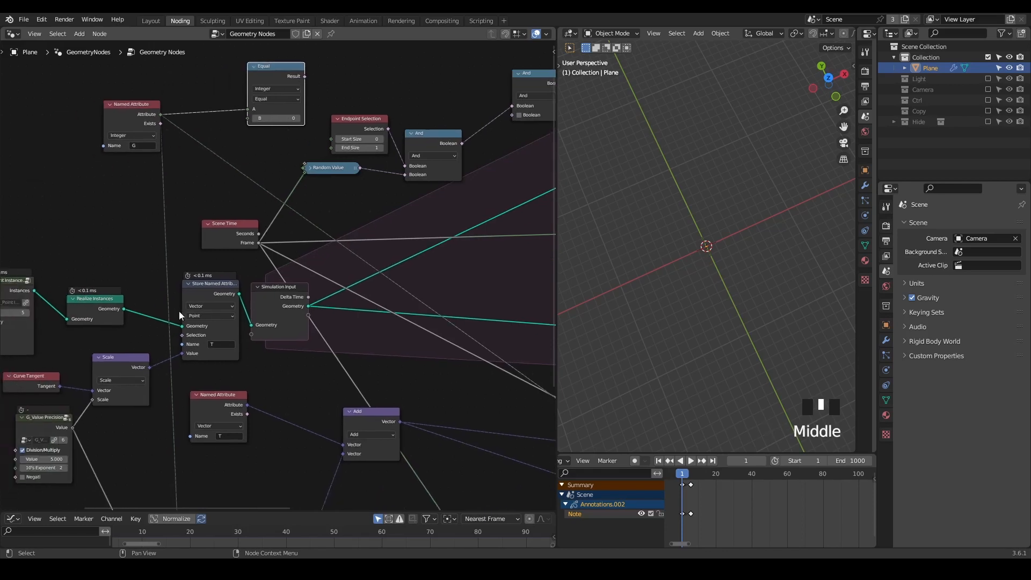
mouse_move(162, 278)
middle_down()
mouse_move(71, 270)
mouse_move(179, 305)
middle_up()
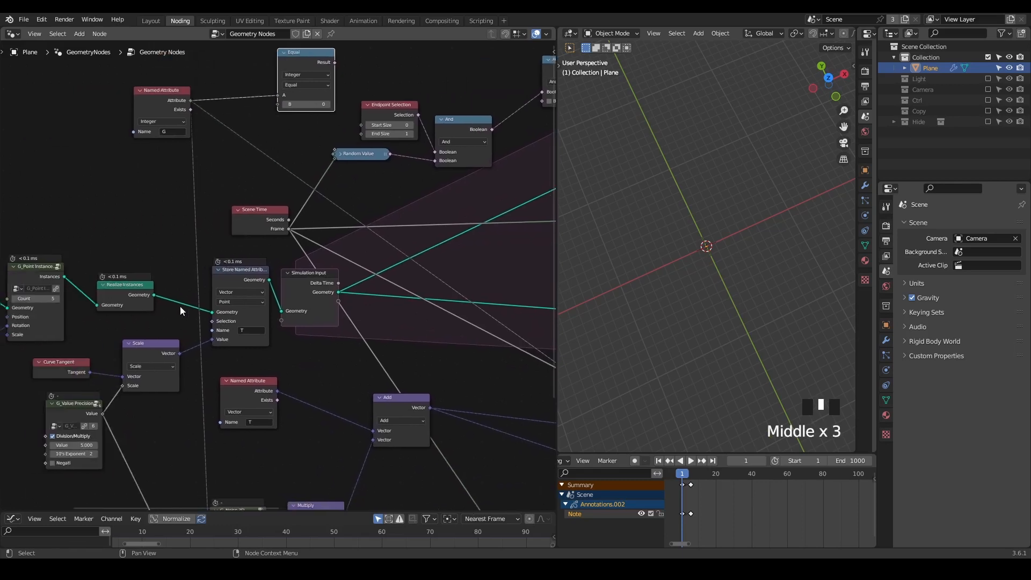
drag(171, 272, 173, 311)
key(d)
key(d)
key(d)
key(d)
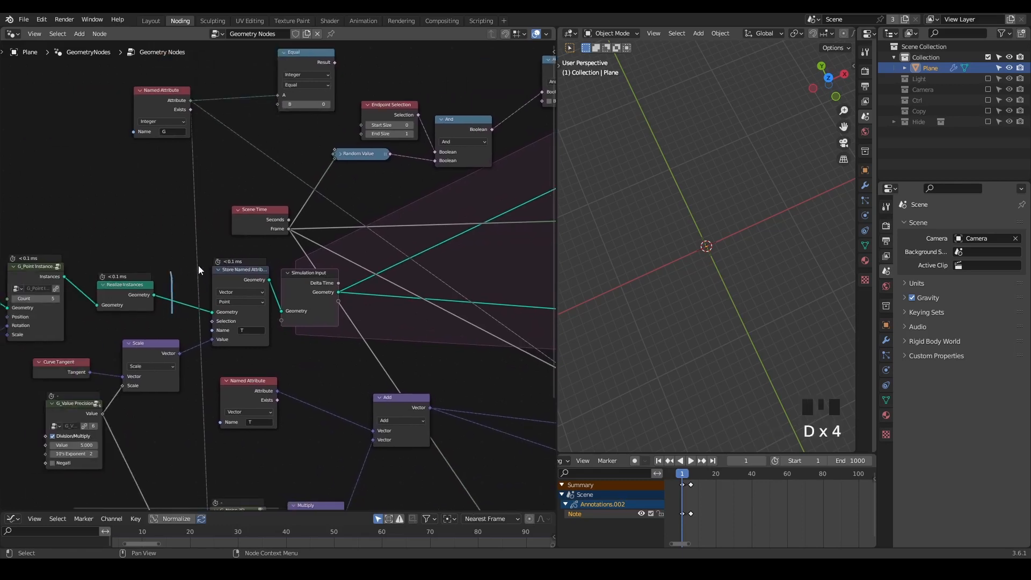
middle_drag(326, 291, 144, 259)
key(d)
key(d)
middle_drag(198, 297, 347, 234)
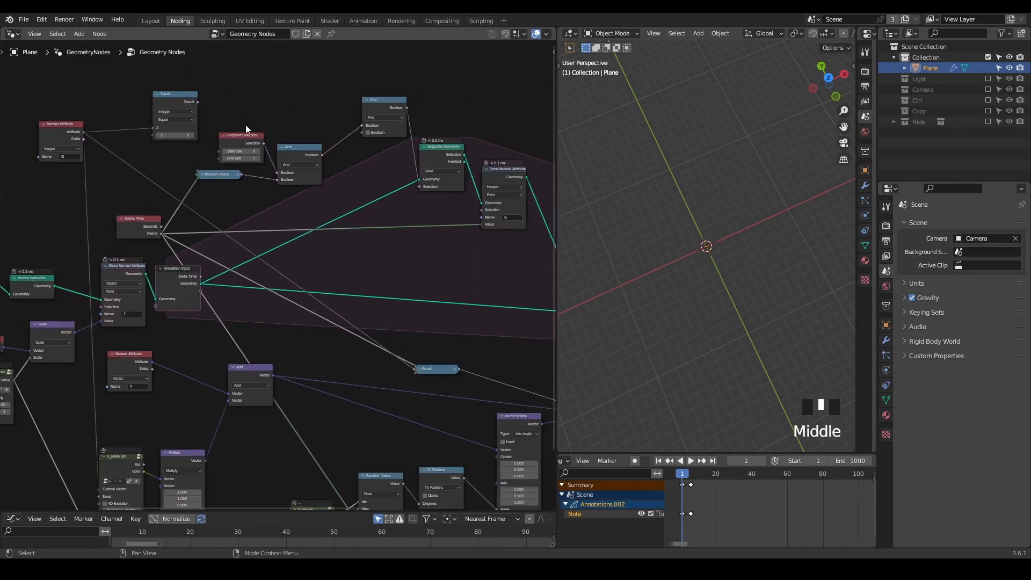
Step: Connect the Equal node's Result to the second Boolean input of the new And node
middle_drag(195, 108, 210, 167)
scroll(209, 168, up, 4)
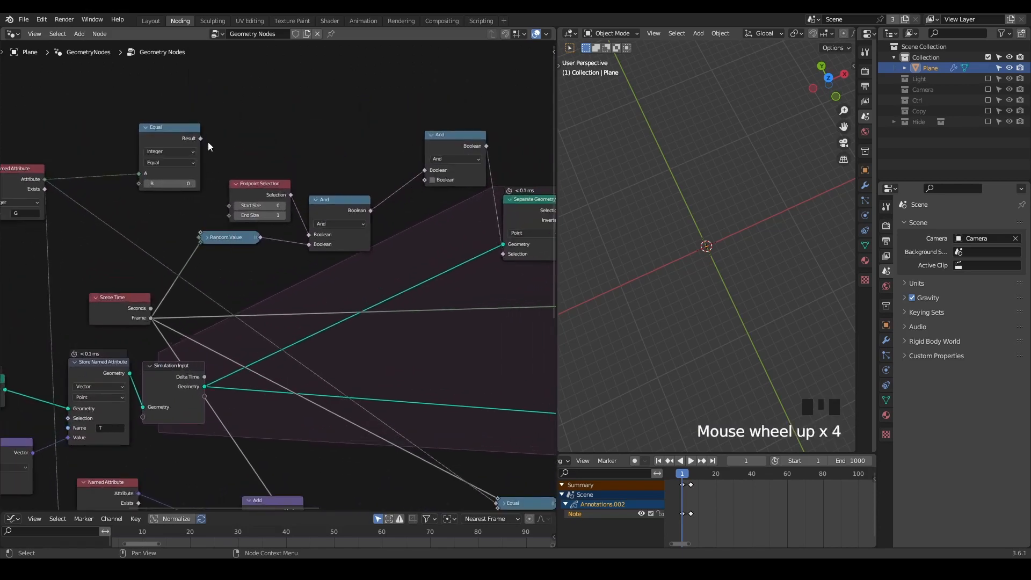
drag(200, 138, 423, 183)
Step: Play the growth from frame 1 past frame 209, examine the branching, stop it and rewind to frame 1
key(space)
scroll(709, 260, up, 3)
scroll(710, 256, up, 3)
scroll(714, 244, down, 1)
scroll(714, 244, up, 1)
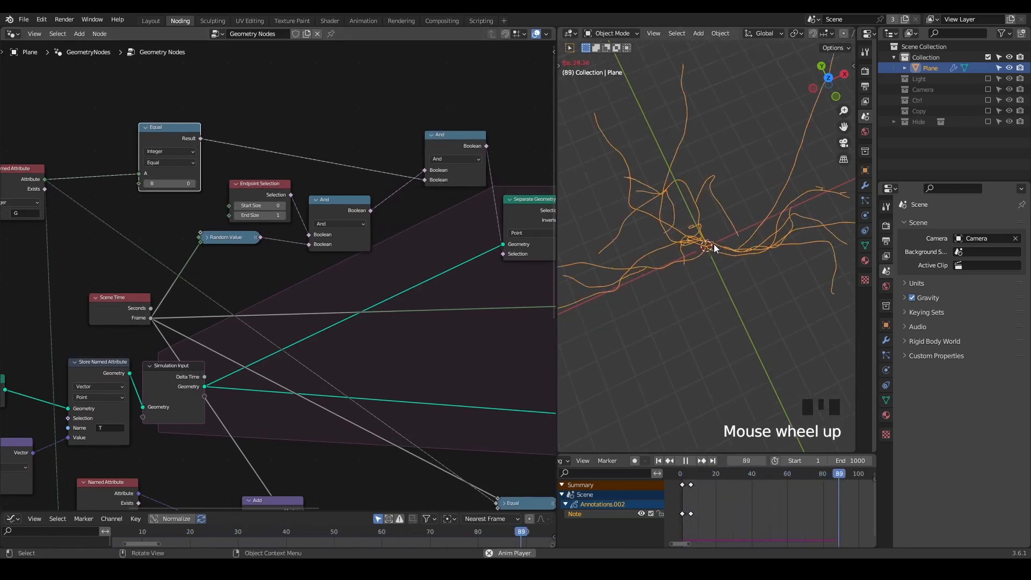
scroll(726, 176, down, 4)
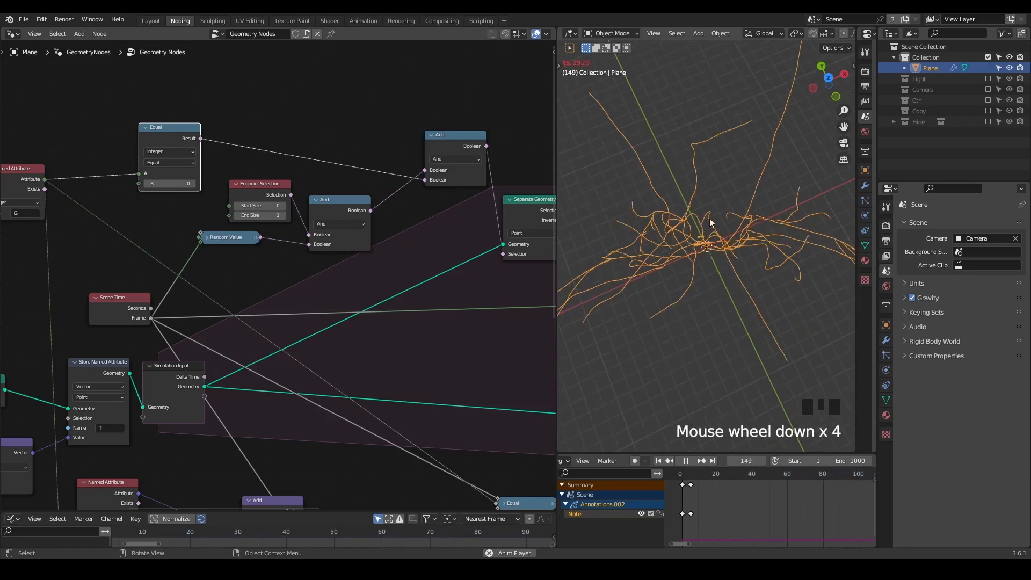
scroll(688, 259, down, 3)
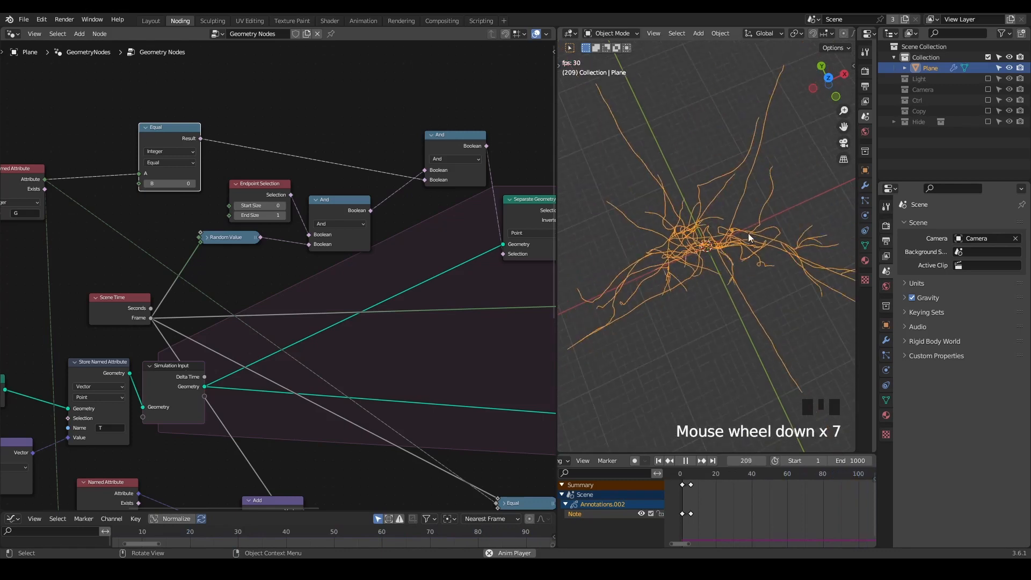
key(space)
key(shift+space)
Step: Insert an Or node between the Equal node's Result and the final And node
mouse_move(243, 165)
middle_down()
mouse_move(264, 175)
mouse_move(245, 179)
middle_up()
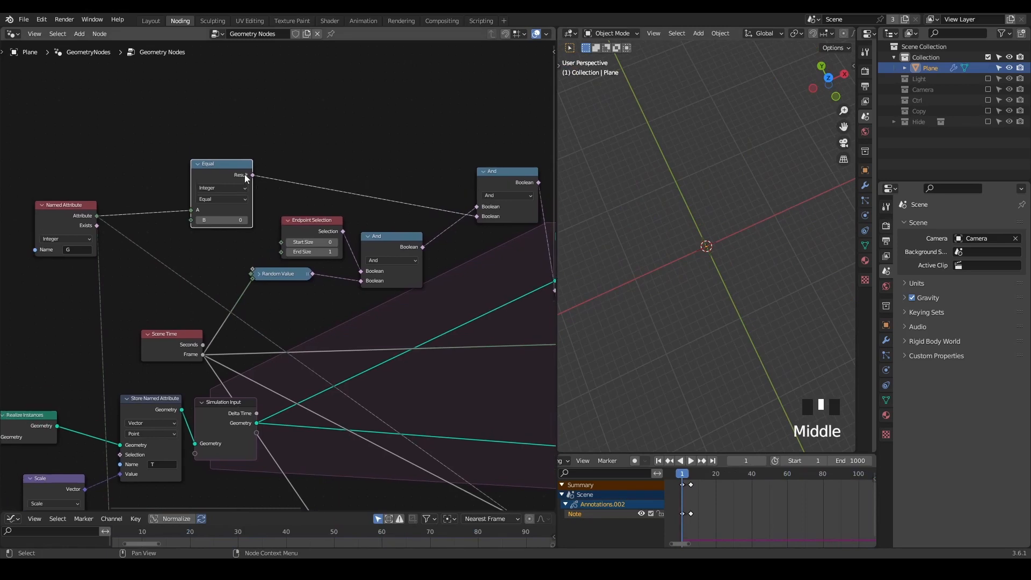
drag(253, 175, 343, 134)
text(and)
key(BackSpace)
key(BackSpace)
key(BackSpace)
text(or)
key(Return)
click(342, 133)
alt+drag(374, 140, 350, 154)
Step: Move the Or and Equal nodes up, collapse Endpoint Selection and shift the lower And node to clear space
drag(349, 148, 372, 111)
drag(225, 184, 208, 119)
drag(378, 134, 390, 109)
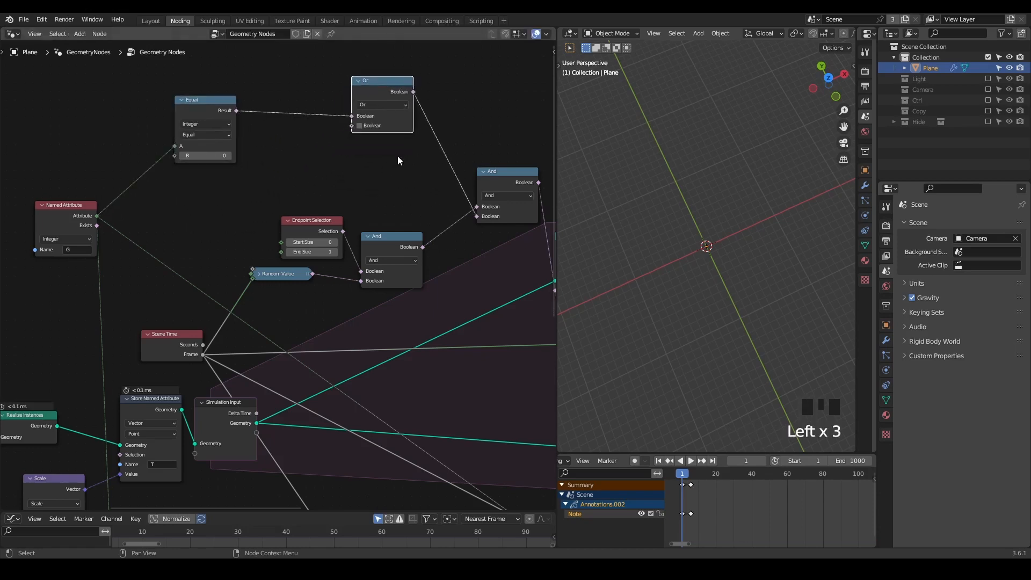
click(287, 220)
drag(370, 237, 387, 234)
Step: Add a Subtract node that subtracts the G attribute from the Scene Time Frame
drag(191, 337, 250, 209)
text(subtrac)
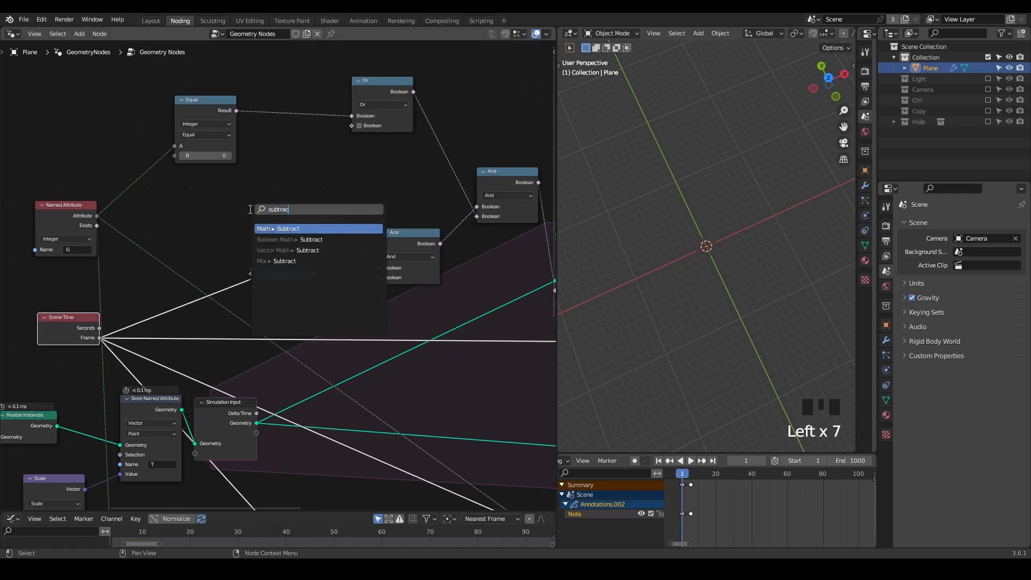
key(Return)
click(171, 192)
drag(97, 220, 173, 245)
Step: Add a float Less Than node on the Subtract result, raise its B threshold and link it to the Or node's second input
drag(222, 193, 291, 161)
text(less than)
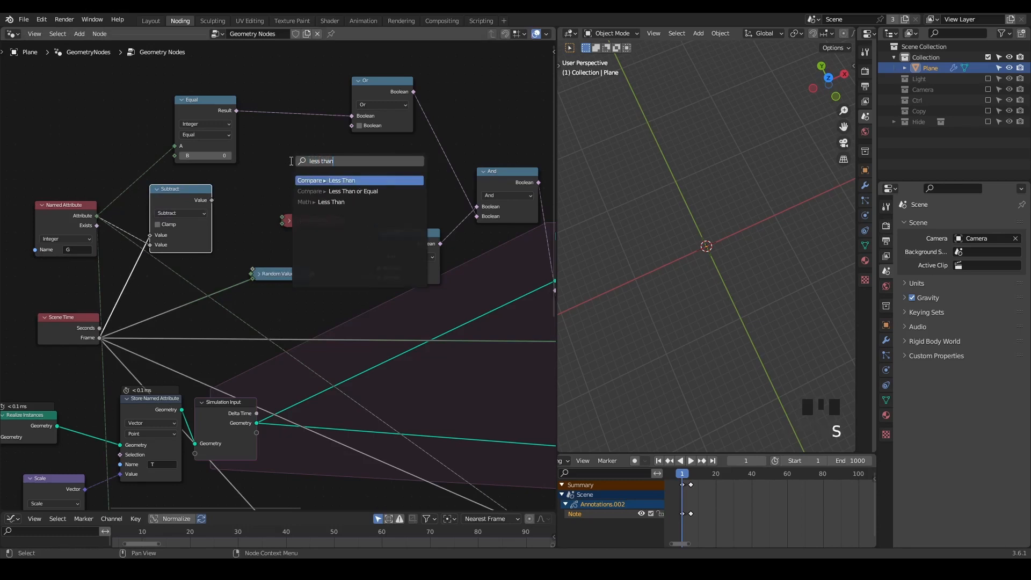
key(Return)
click(244, 140)
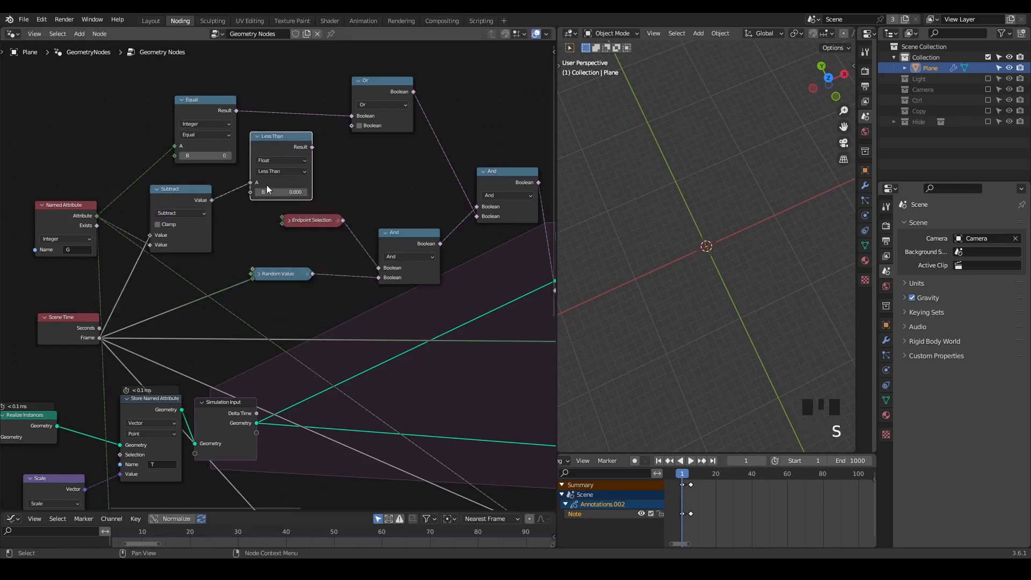
drag(271, 192, 292, 193)
drag(312, 147, 351, 125)
Step: Play the growth from frame 1 to frame 347, examine the branches and rewind to frame 1
key(shift+space)
key(space)
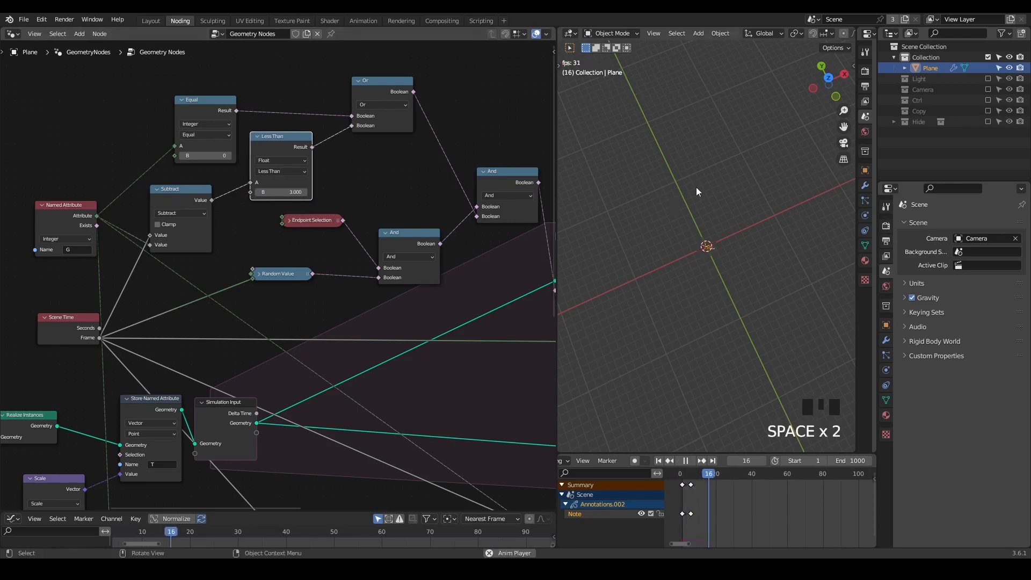
scroll(706, 204, up, 4)
scroll(707, 204, down, 1)
scroll(706, 204, up, 1)
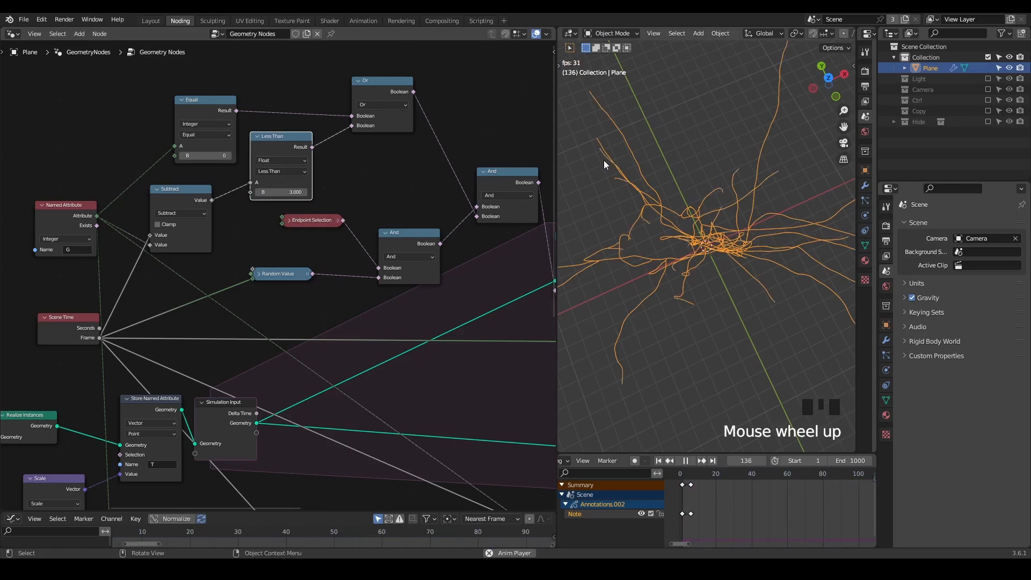
scroll(591, 115, down, 3)
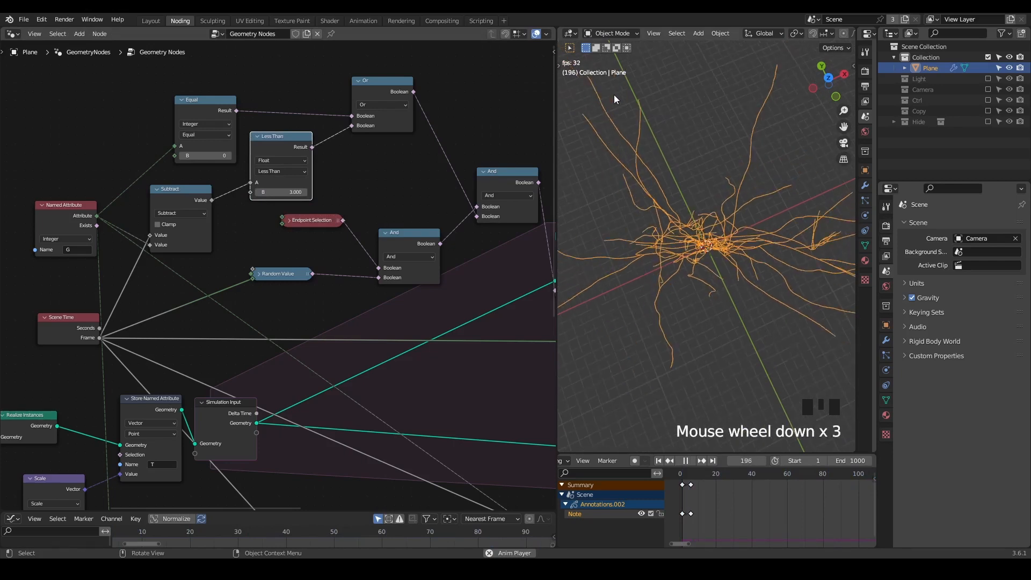
shift+middle_drag(646, 112, 668, 189)
scroll(651, 161, down, 2)
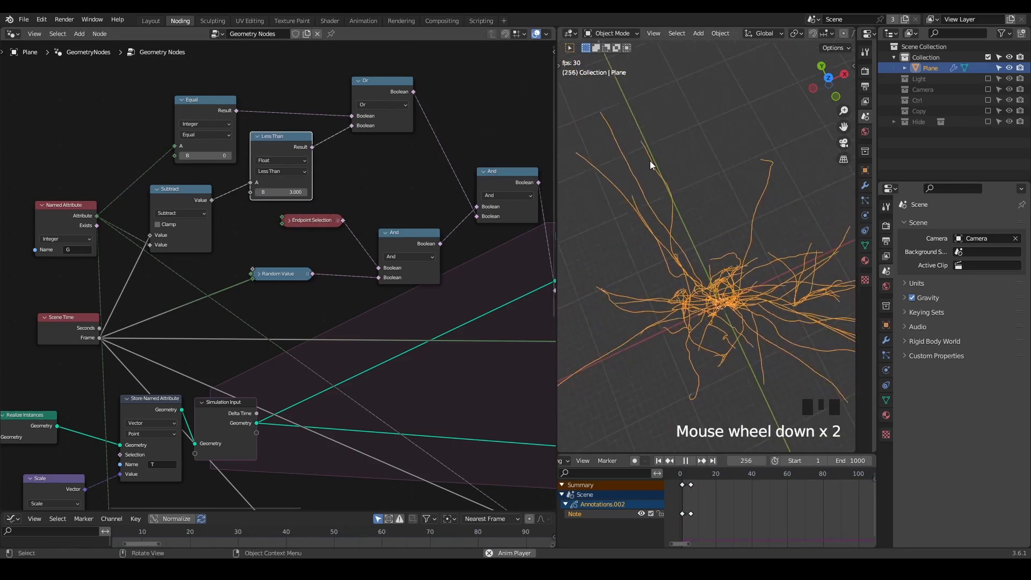
scroll(731, 187, down, 1)
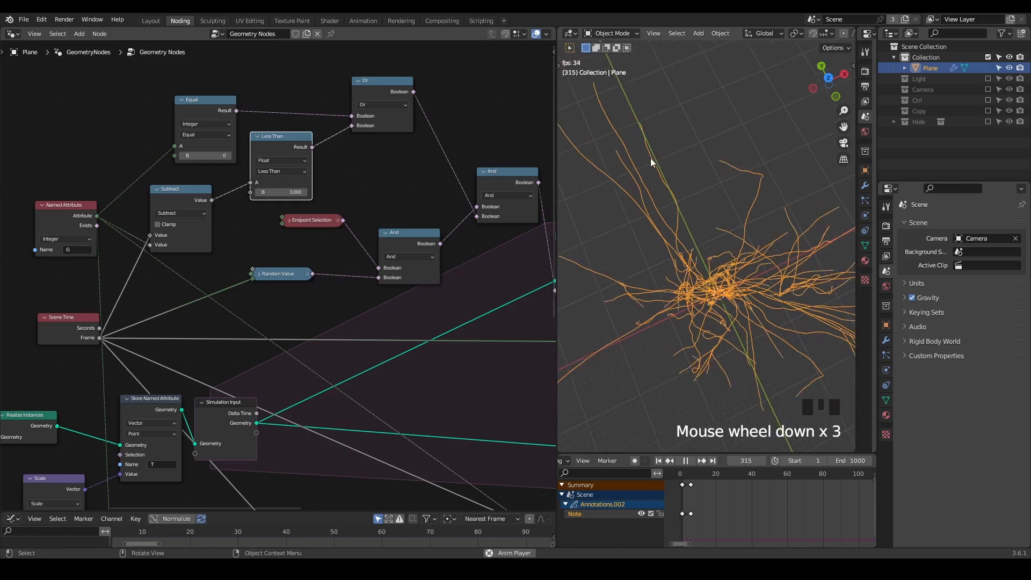
key(space)
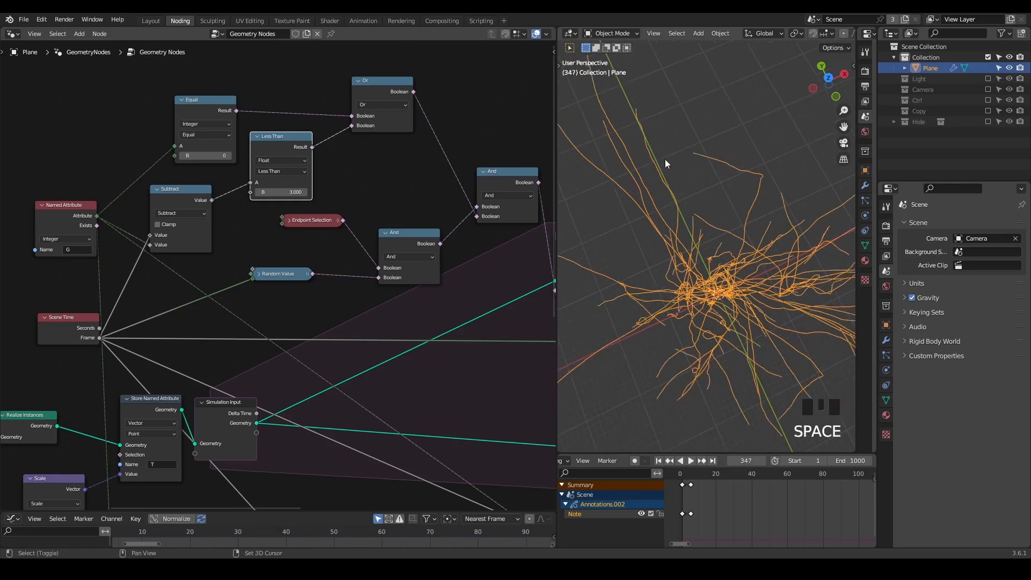
key(shift+space)
shift+middle_drag(727, 282, 711, 202)
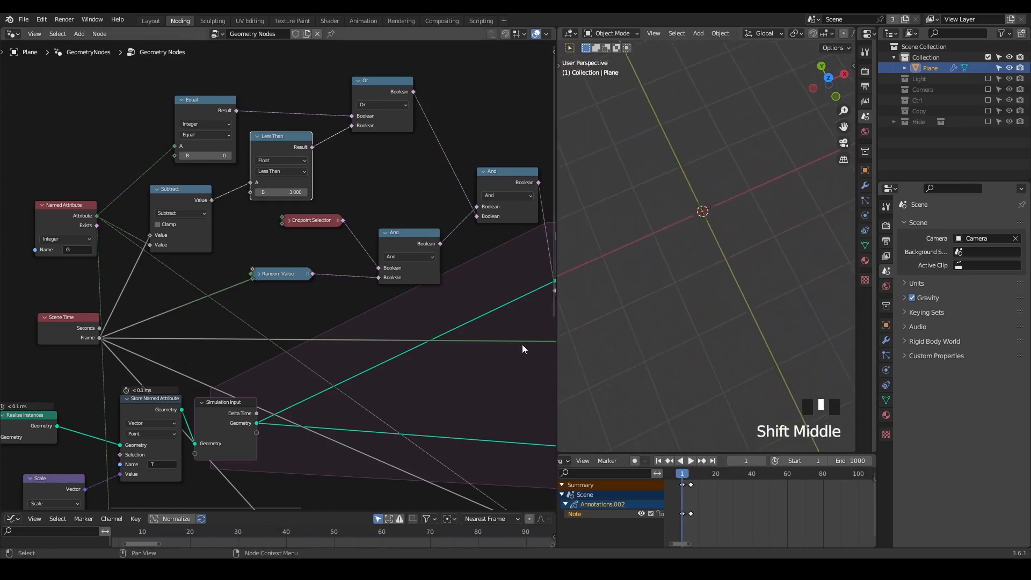
Step: Review the direction and noise nodes, and play the growth from frame 1 to frame 116
middle_drag(516, 344, 427, 199)
scroll(427, 195, down, 3)
middle_drag(351, 297, 334, 177)
scroll(334, 179, down, 2)
middle_click(347, 221)
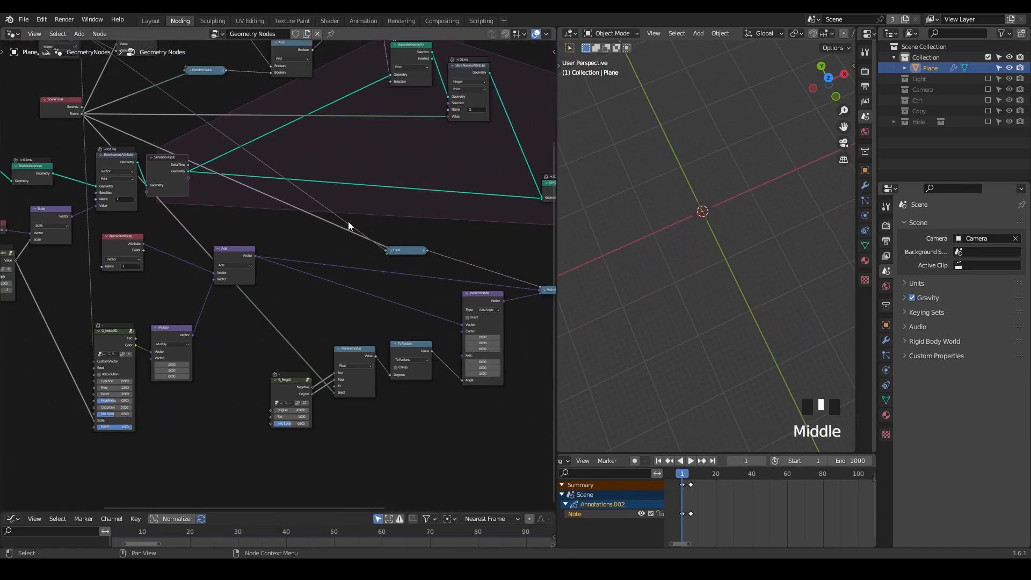
key(shift+ctrl+alt+q)
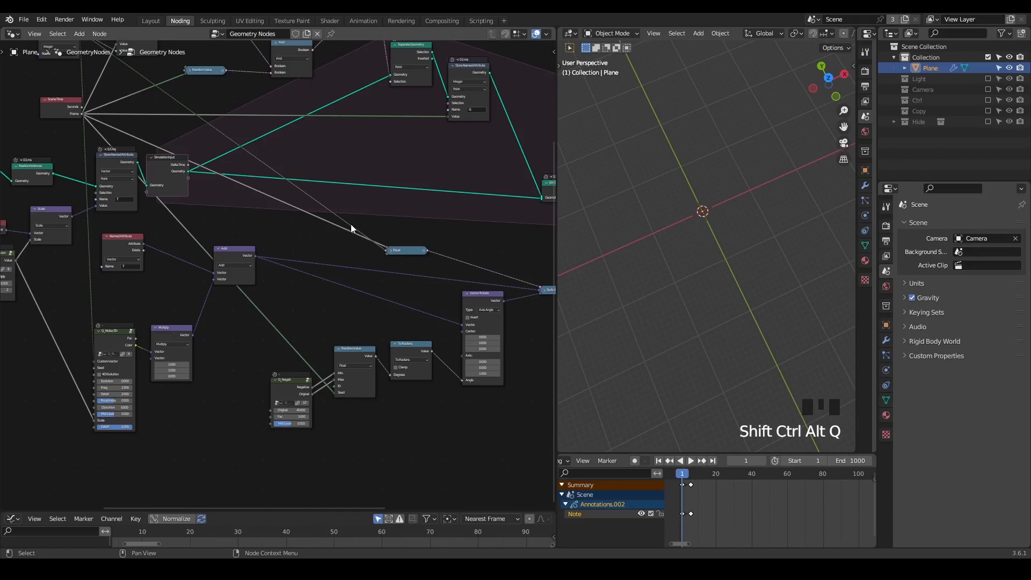
middle_drag(278, 247, 344, 243)
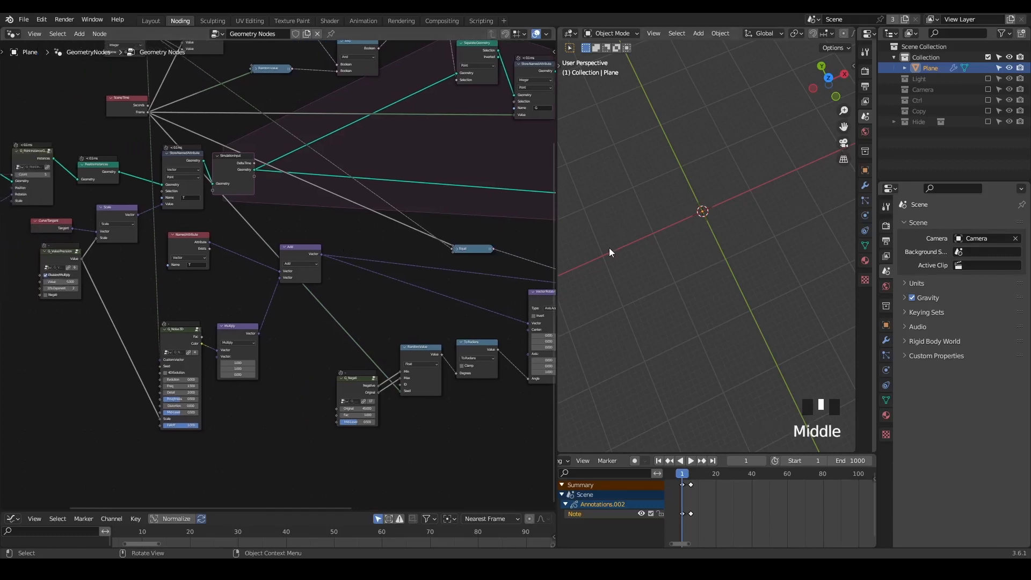
key(space)
scroll(659, 213, up, 2)
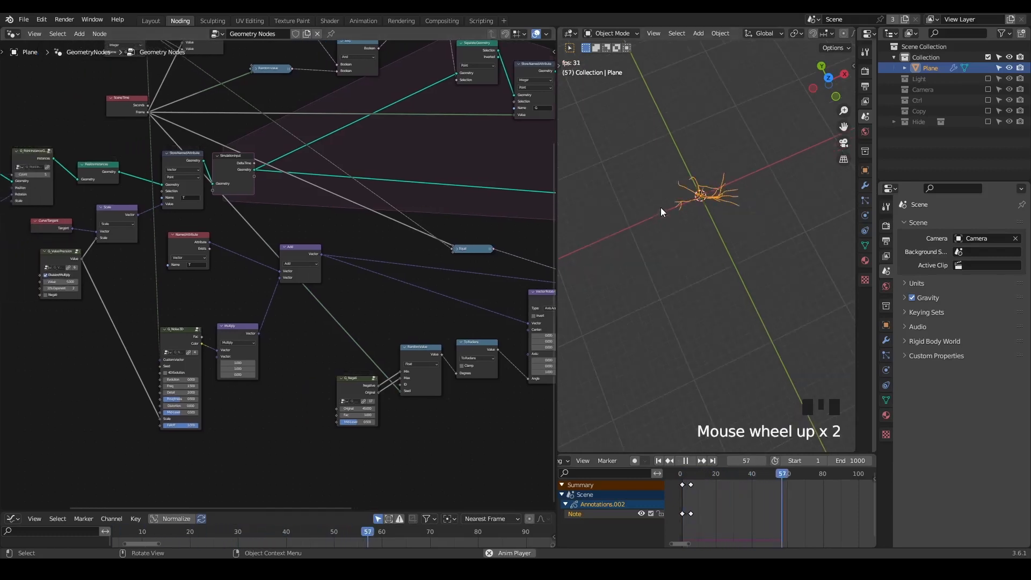
key(space)
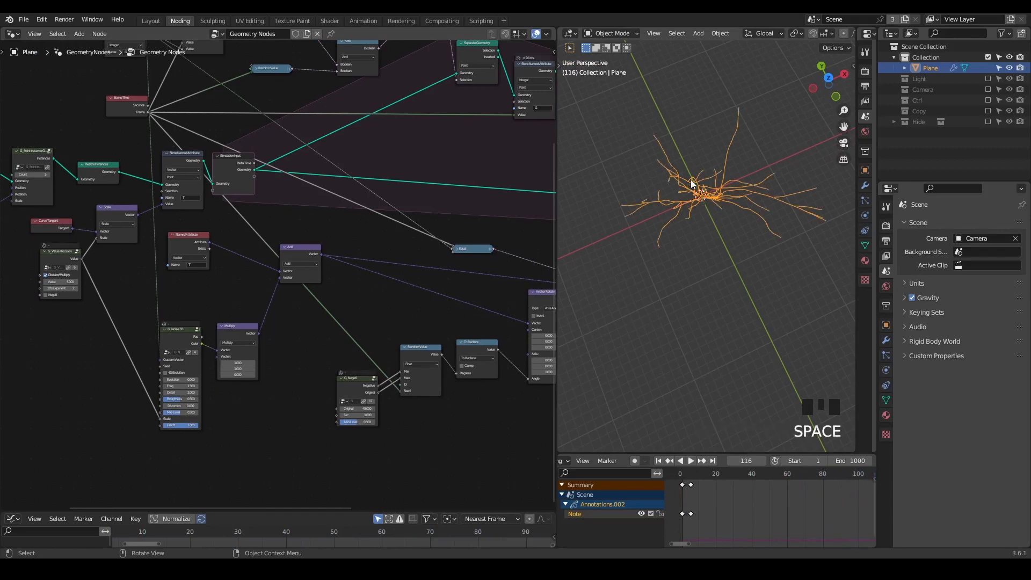
Step: Set the Freq of the G_Noise 3D node to 0.2
scroll(262, 356, up, 2)
middle_drag(205, 417, 340, 309)
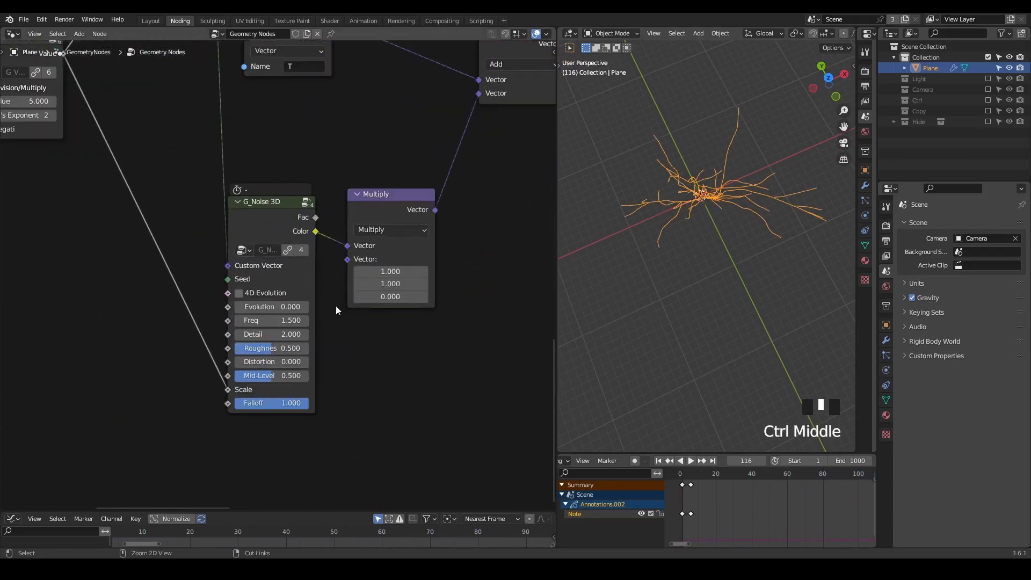
click(274, 321)
text(0.2)
key(Return)
Step: Replay the growth from frame 1 past frame 190 and examine how the new noise frequency shapes the branches
key(shift+space)
key(space)
key(space)
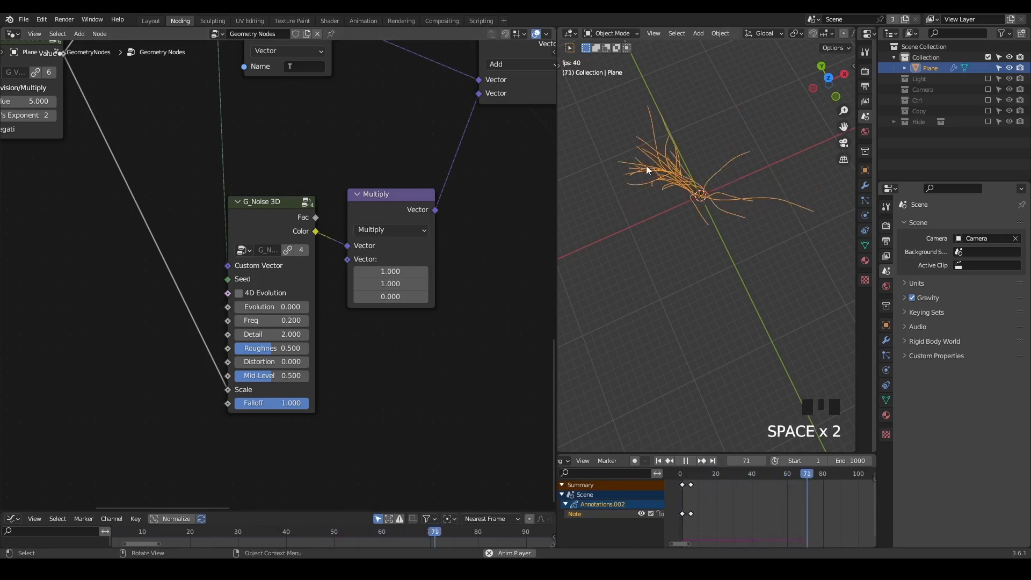
scroll(685, 174, down, 3)
shift+middle_drag(684, 174, 710, 216)
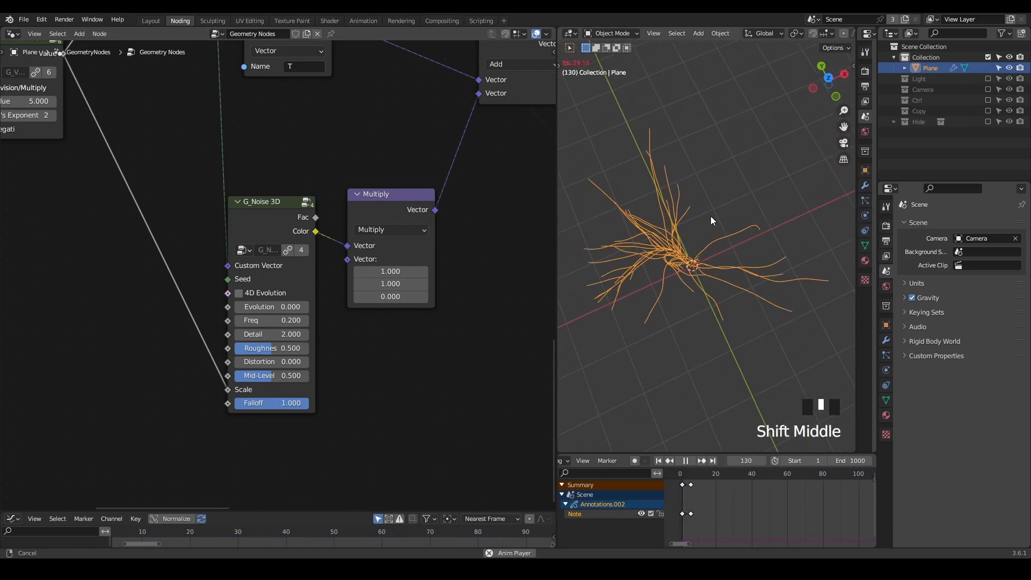
scroll(710, 216, down, 2)
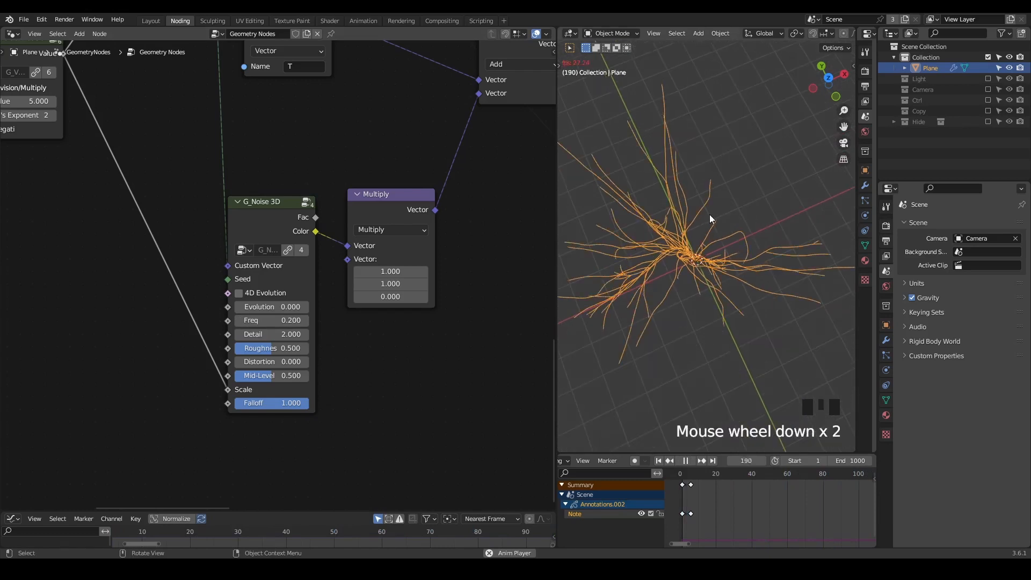
key(space)
Step: Move the Multiply node up and farther from G_Noise 3D, and rewind the animation to frame 1
drag(353, 195, 384, 143)
key(shift+space)
middle_drag(243, 187, 360, 278)
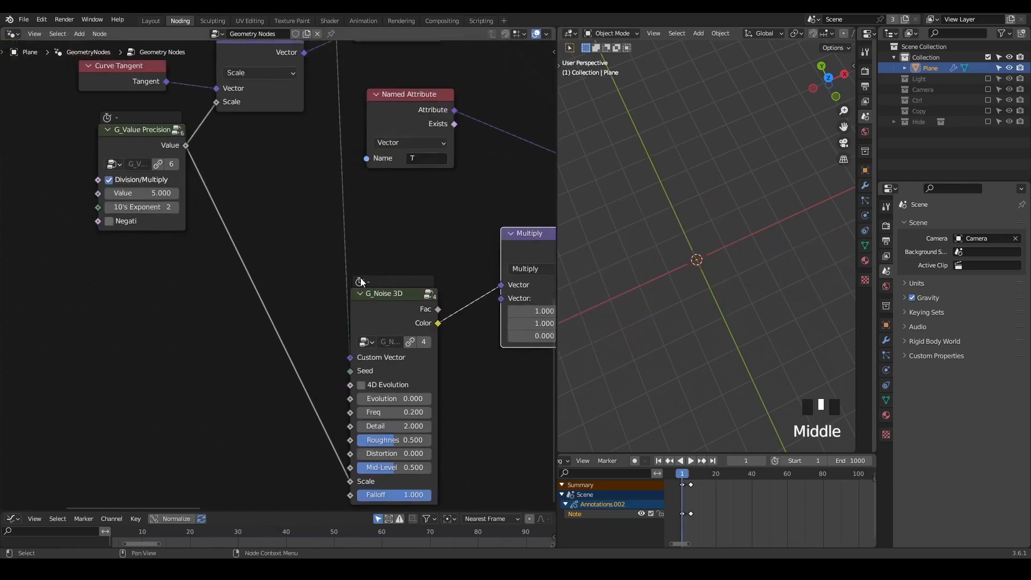
Step: Duplicate the G_Value Precision node and connect the copy's Value output to the Scale input of G_Noise 3D
drag(120, 140, 86, 185)
key(shift+d)
click(151, 413)
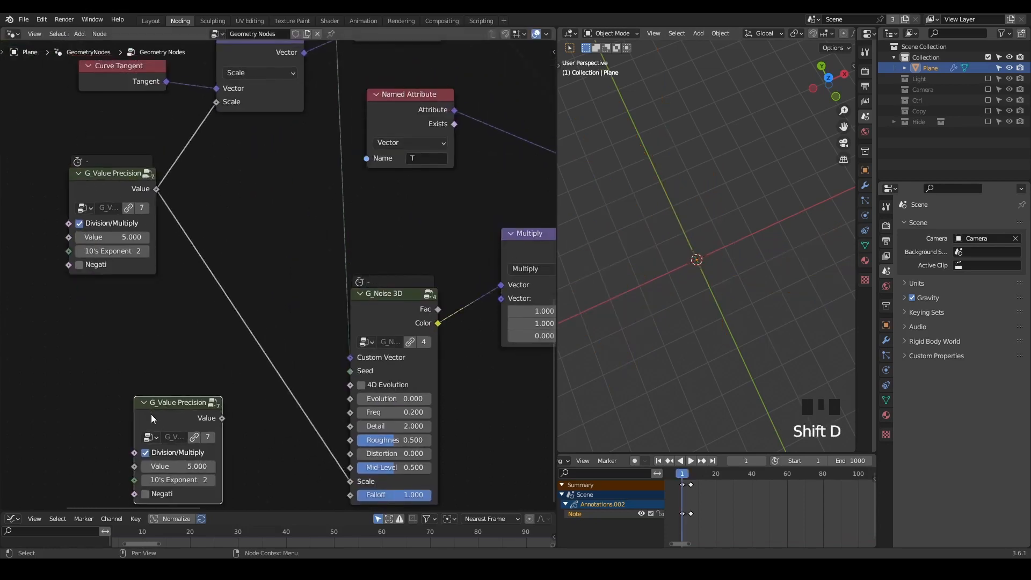
middle_drag(151, 414, 151, 331)
scroll(273, 326, down, 1)
drag(225, 331, 345, 390)
middle_drag(244, 250, 256, 314)
scroll(218, 207, down, 2)
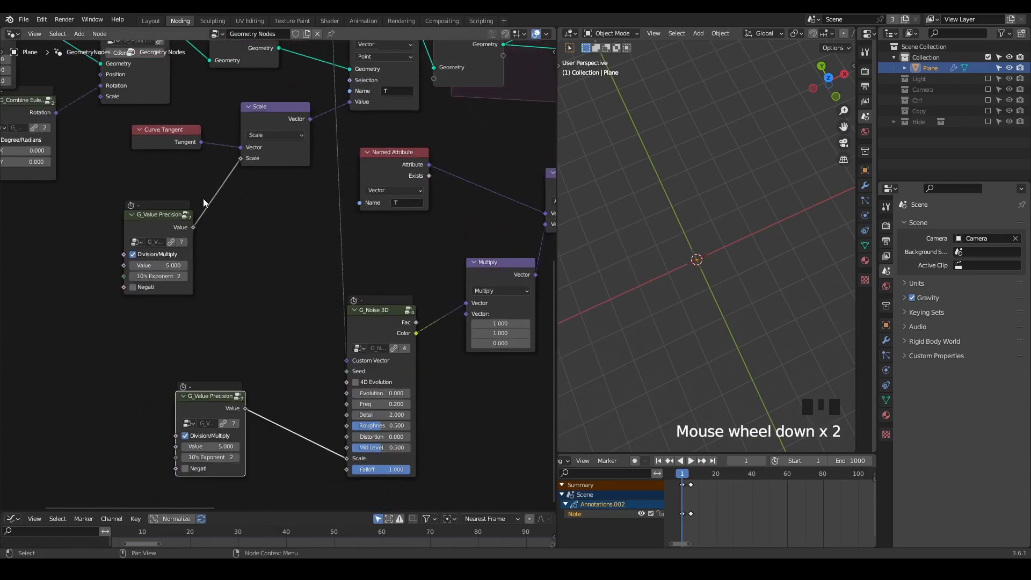
Step: Move G_Noise 3D and the duplicated G_Value Precision node closer together, and set the duplicate's Value to 1
drag(376, 326, 397, 282)
drag(201, 424, 284, 359)
click(294, 382)
text(1)
key(Return)
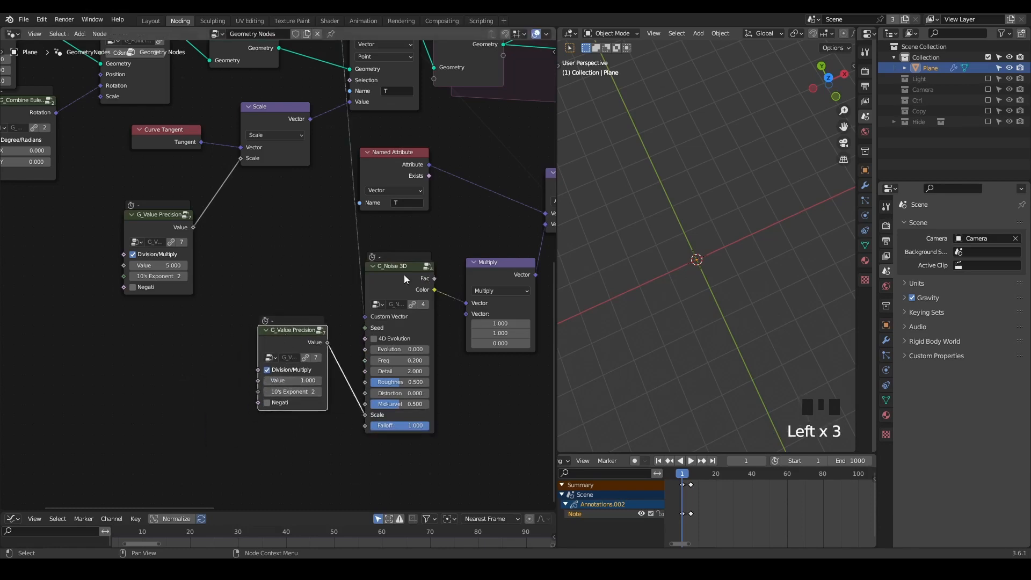
Step: Play the growth from frame 1 to frame 350, examine how the reduced noise scale shapes the branches, and rewind to frame 1
key(shift+space)
key(space)
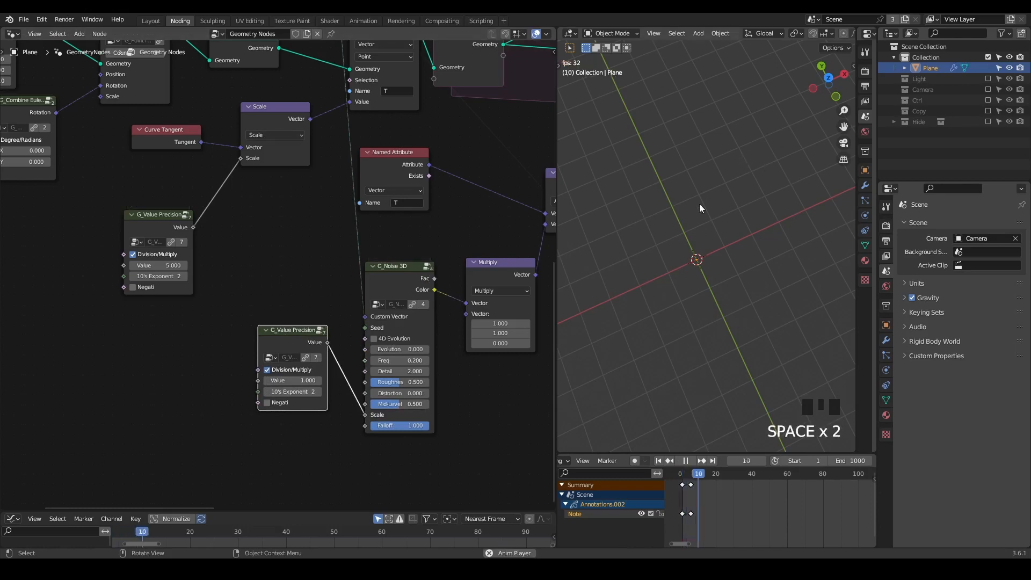
scroll(696, 244, up, 3)
mouse_move(697, 243)
shift+middle_down()
mouse_move(696, 214)
mouse_move(714, 239)
shift+middle_up()
scroll(695, 214, up, 4)
scroll(712, 234, down, 2)
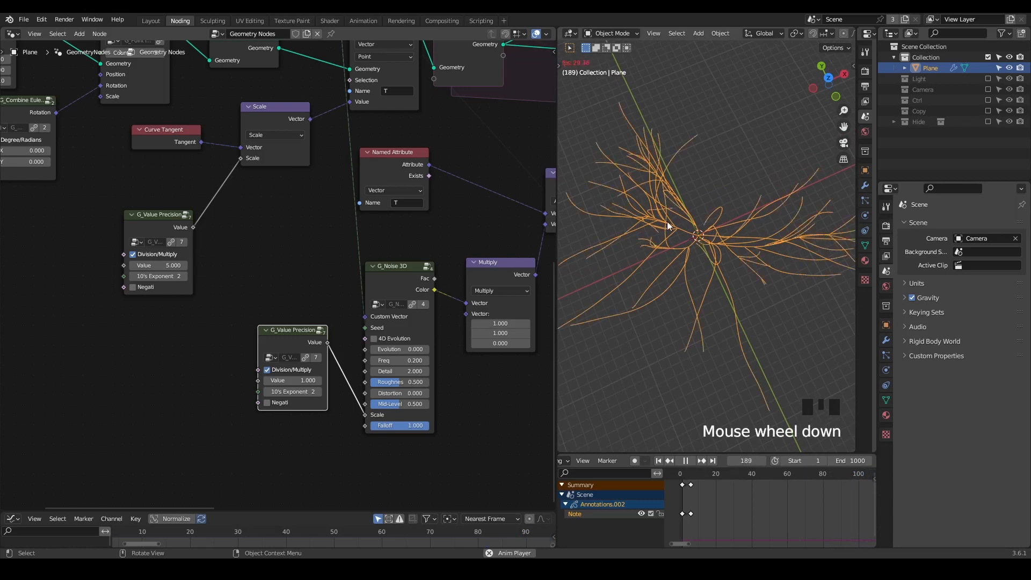
scroll(705, 270, down, 1)
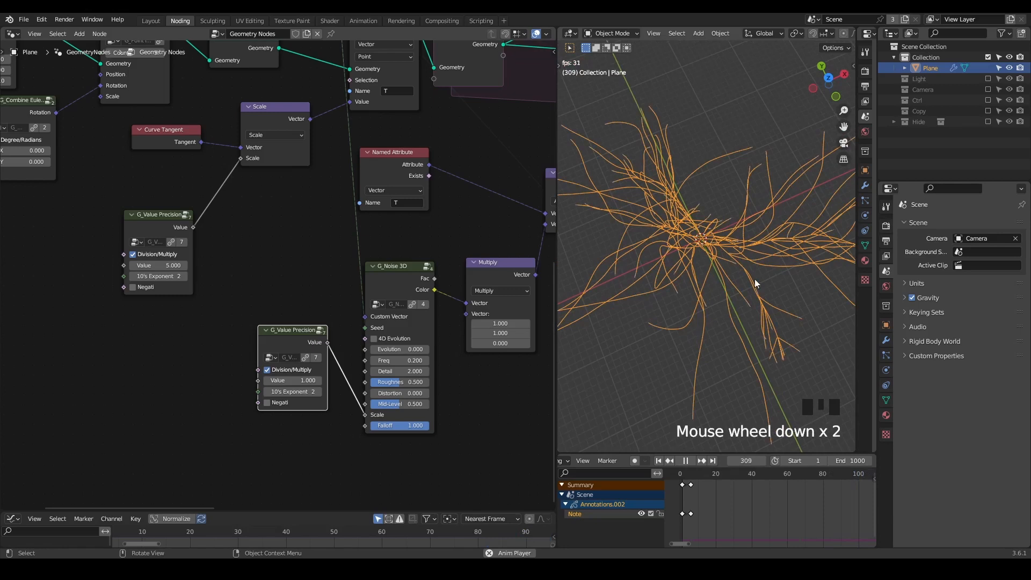
key(space)
scroll(719, 282, down, 2)
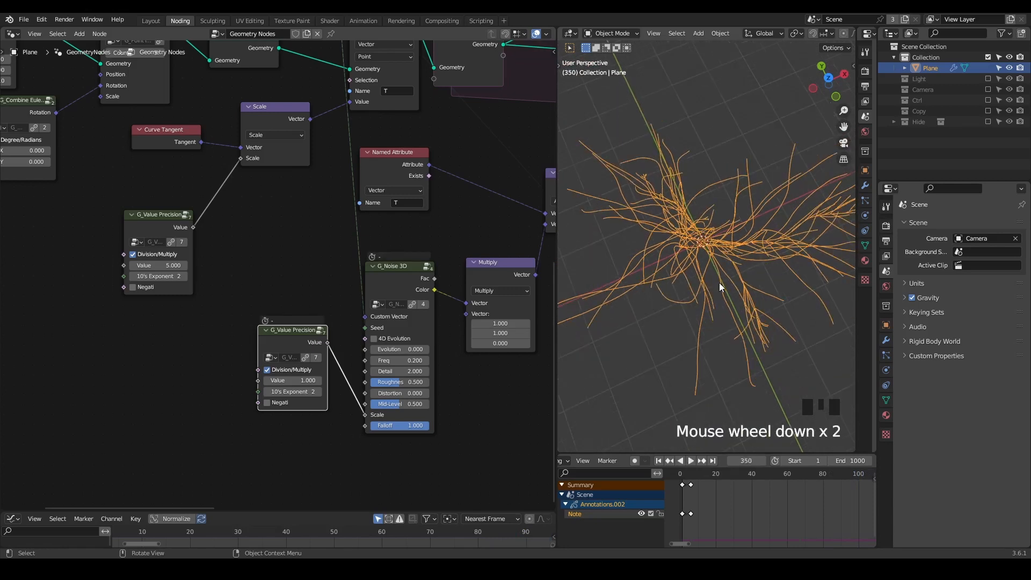
shift+middle_drag(771, 285, 726, 239)
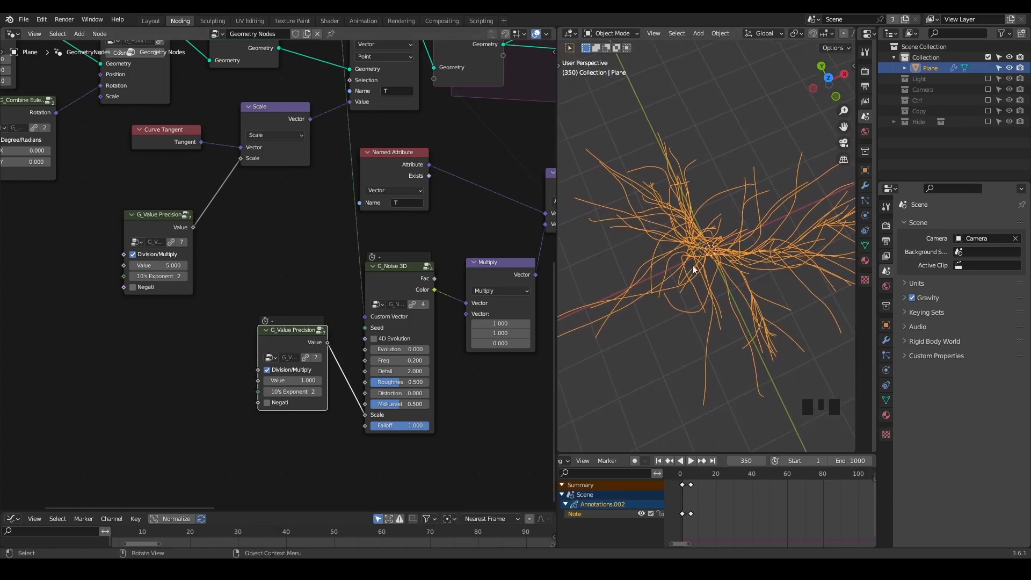
key(shift+space)
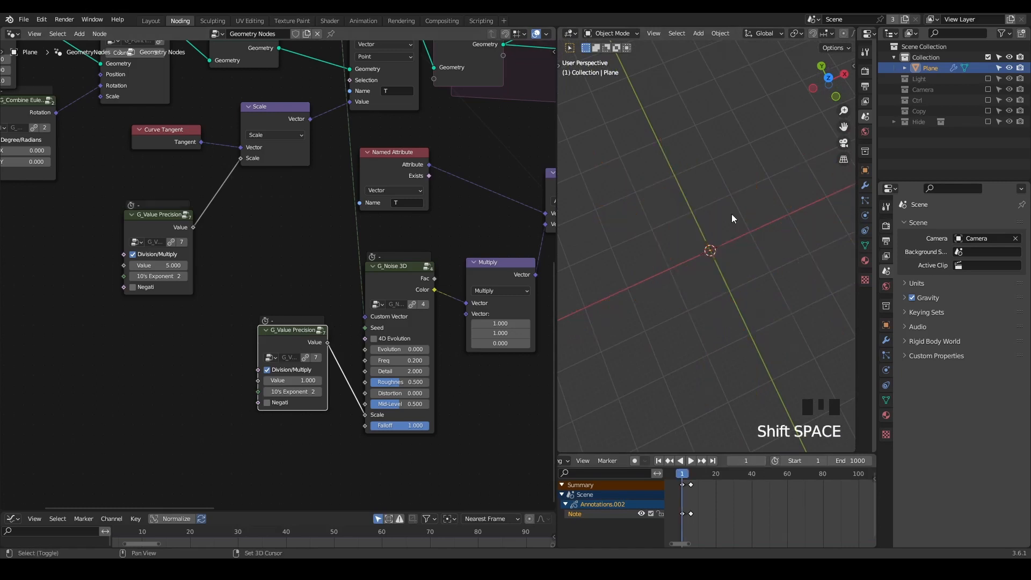
Step: Move the Group Output node far away from Simulation Output to make room for more nodes between them
middle_drag(459, 254, 173, 158)
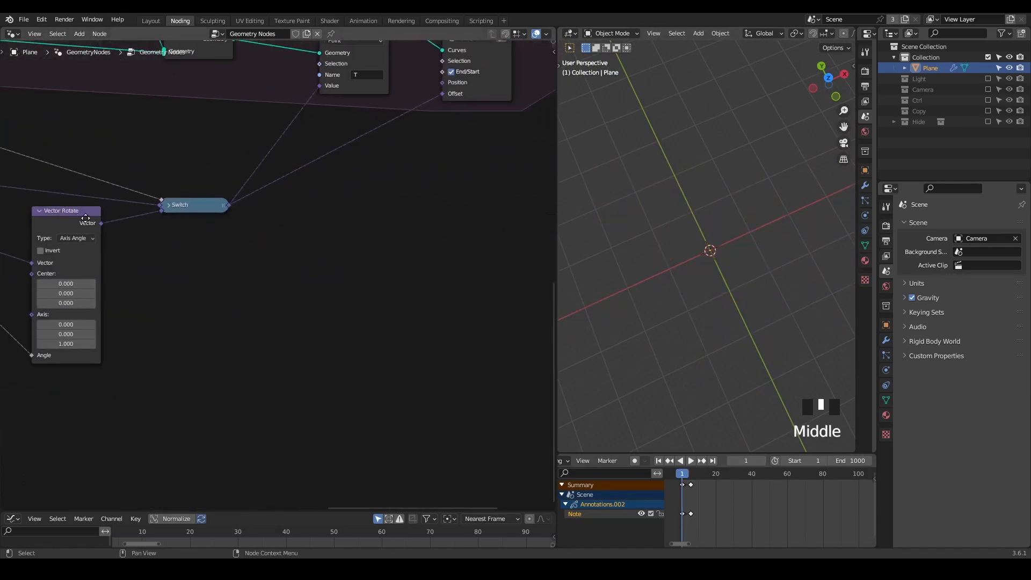
ctrl+middle_drag(207, 119, 193, 304)
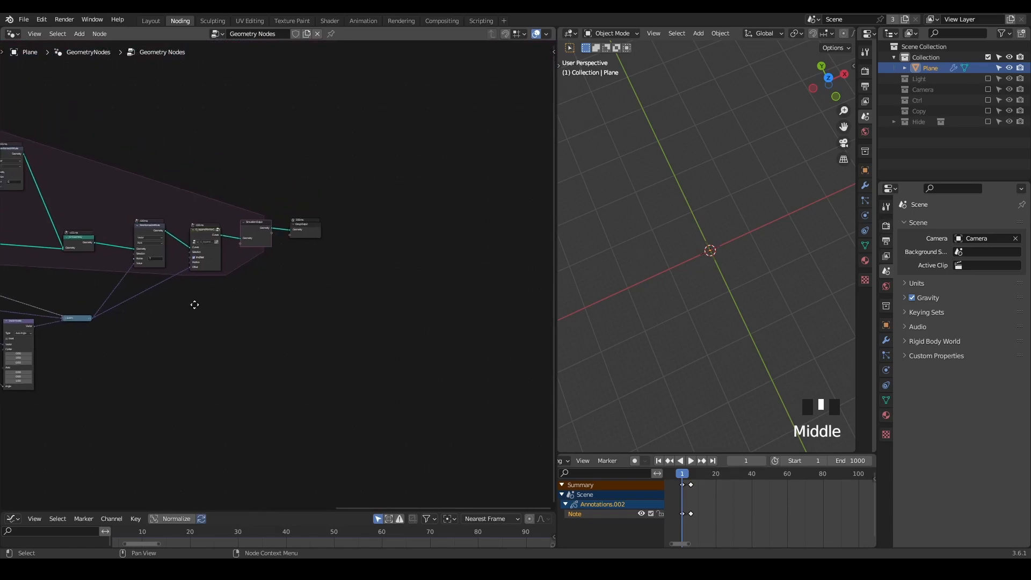
scroll(166, 320, up, 4)
drag(268, 231, 492, 227)
scroll(355, 267, up, 4)
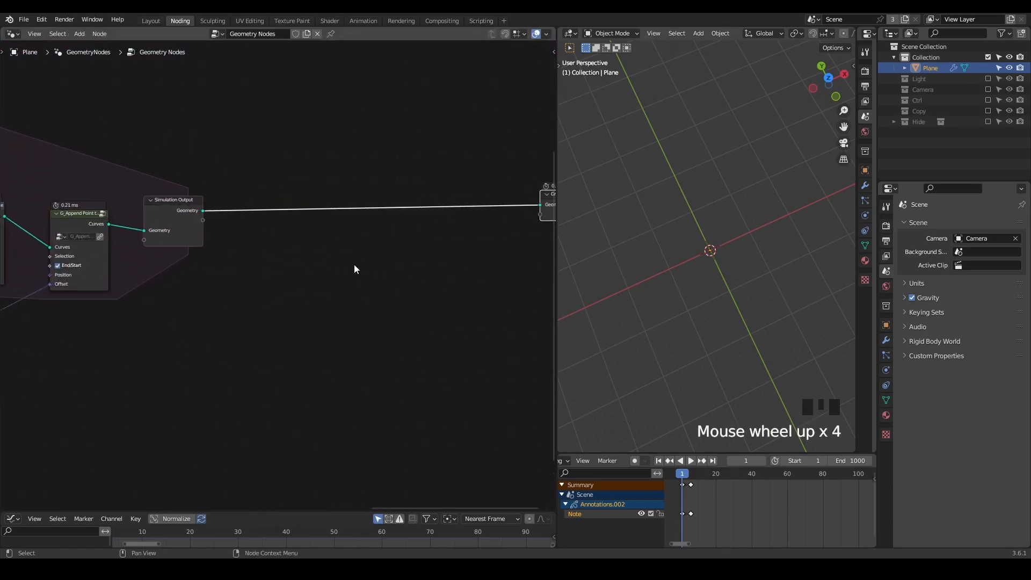
middle_drag(355, 267, 359, 219)
key(g)
click(502, 216)
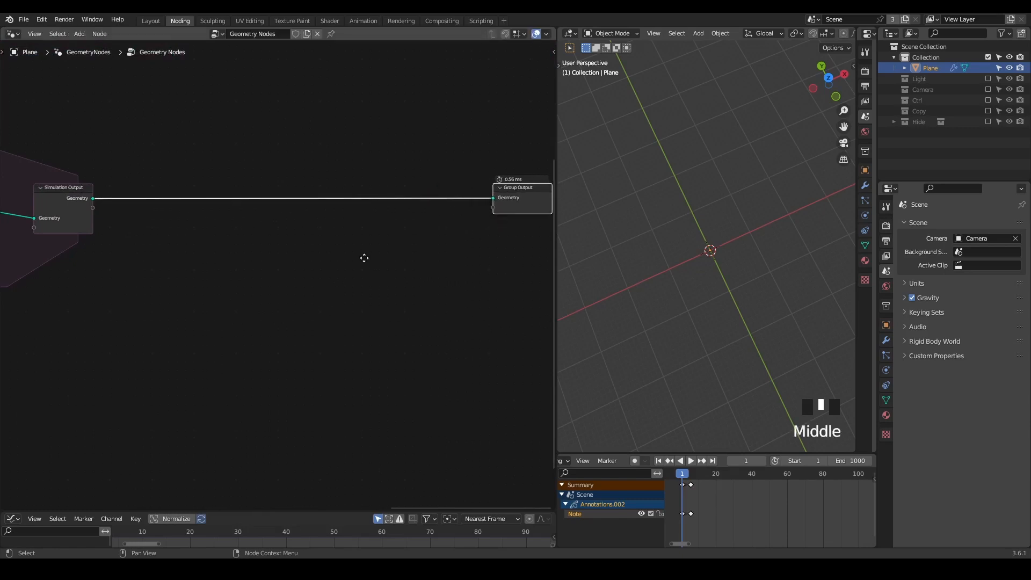
middle_drag(363, 258, 389, 259)
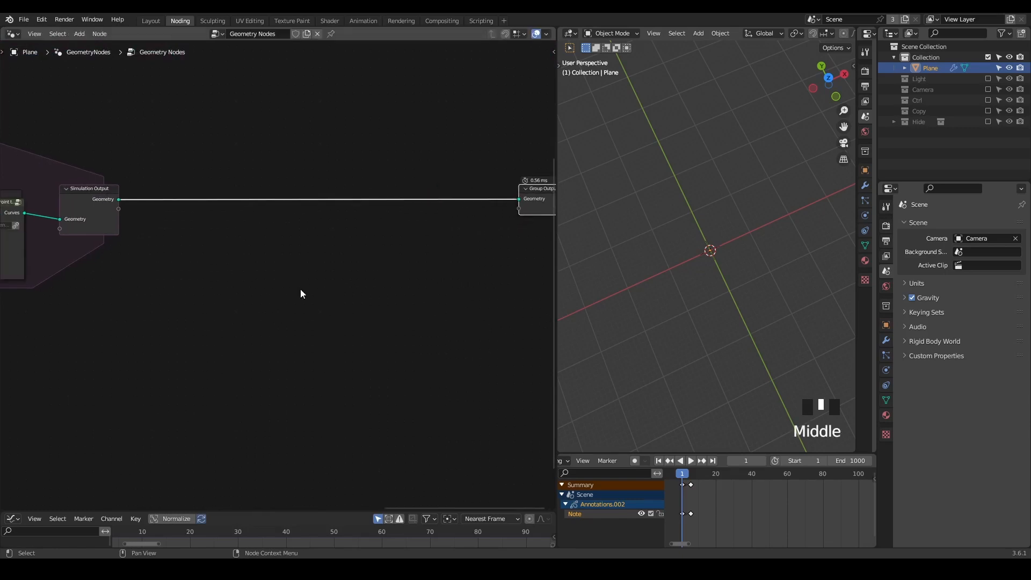
Step: Insert a Points to Volume node between Simulation Output and Group Output
key(shift+ctrl+alt+q)
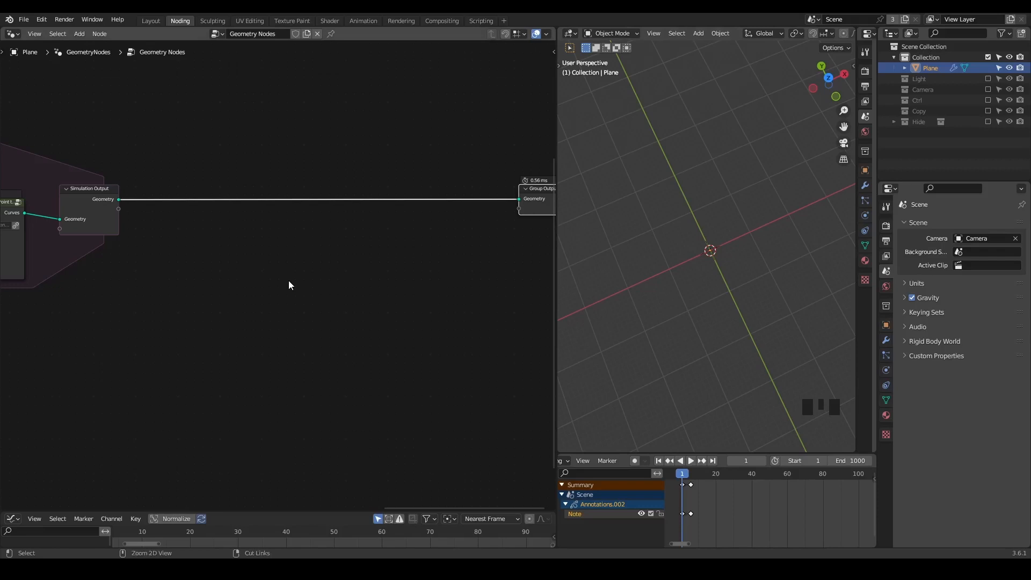
key(ctrl+a)
text(point t)
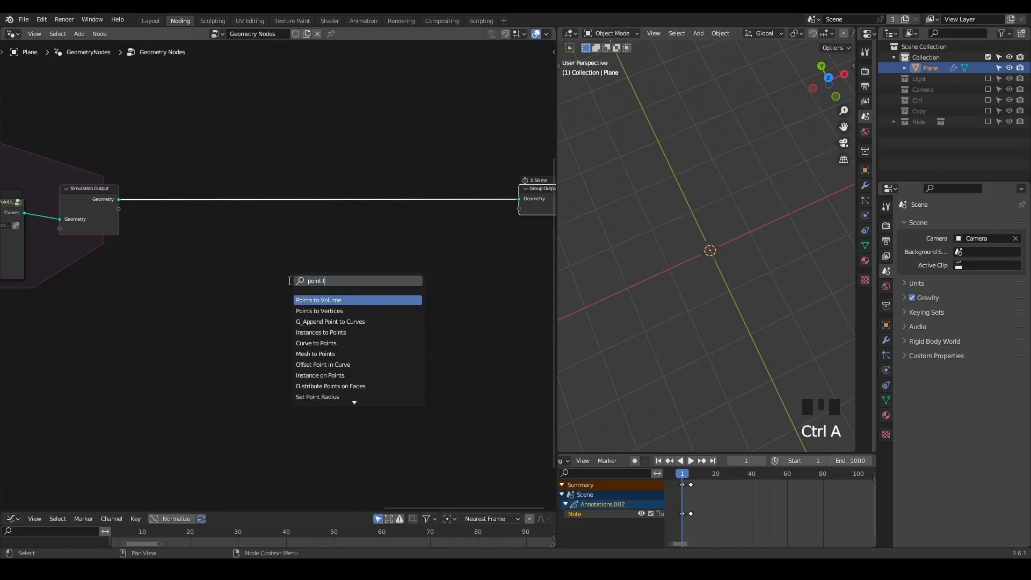
key(BackSpace)
key(BackSpace)
text(s to v)
key(Return)
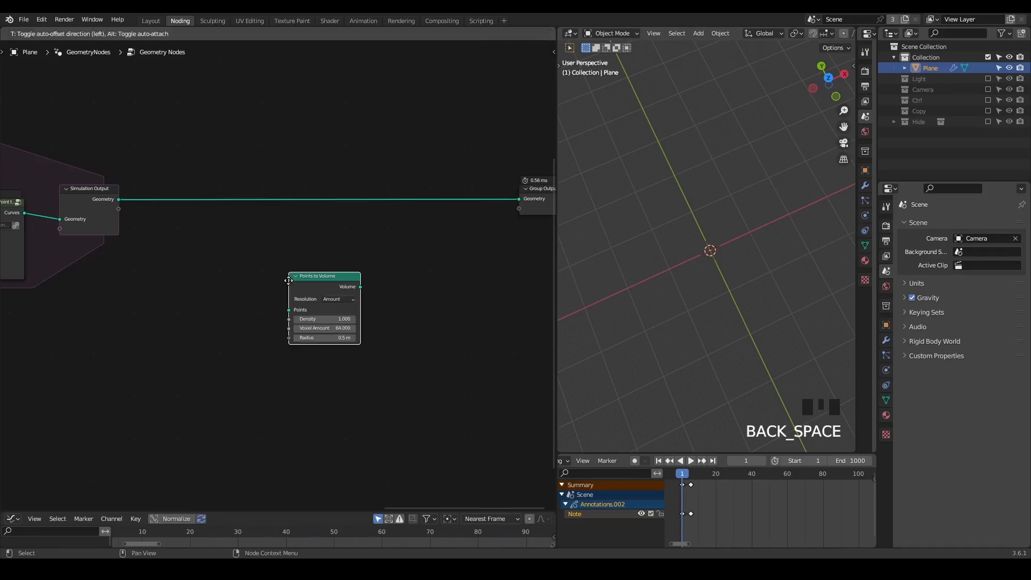
click(349, 236)
Step: Insert a Volume to Mesh node between Points to Volume and Group Output
scroll(349, 236, up, 2)
key(ctrl+a)
text(volume to mesh)
key(Return)
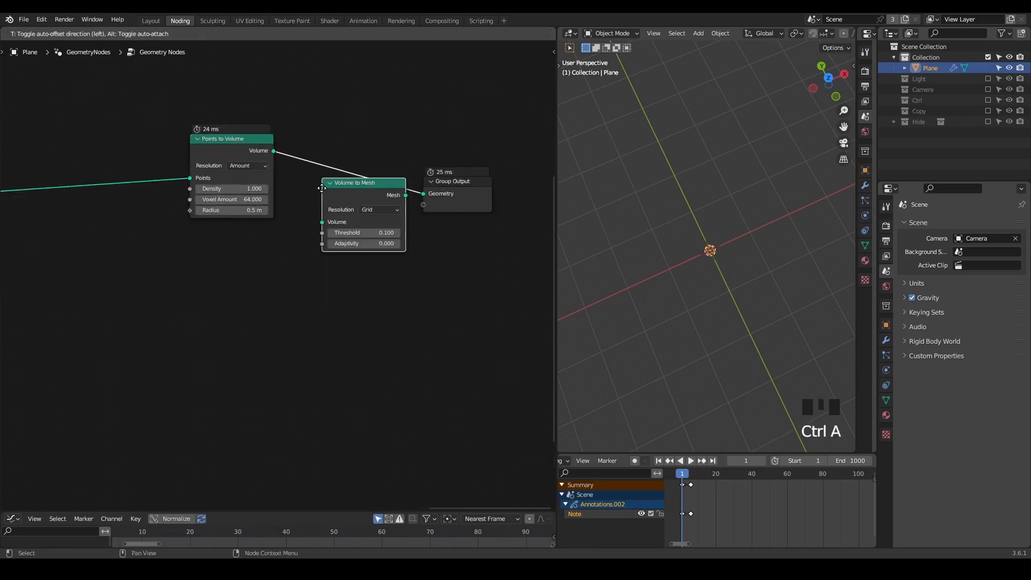
click(300, 170)
Step: Play the simulation to frame 190 and inspect the mesh generated from the curve points
key(space)
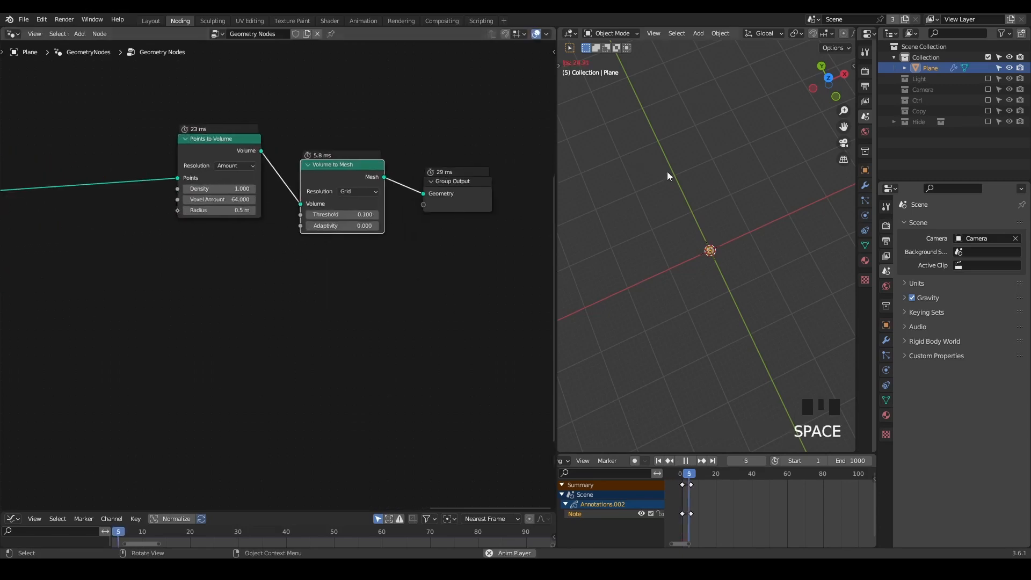
scroll(699, 256, up, 6)
mouse_move(698, 253)
middle_down()
mouse_move(732, 239)
mouse_move(713, 271)
mouse_move(710, 242)
mouse_move(713, 257)
middle_up()
scroll(711, 239, down, 2)
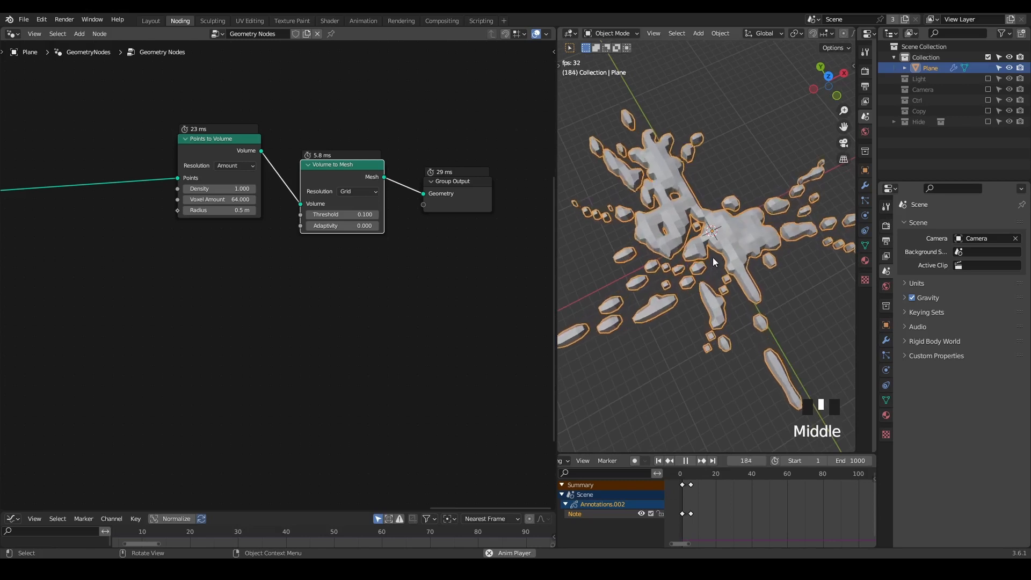
key(space)
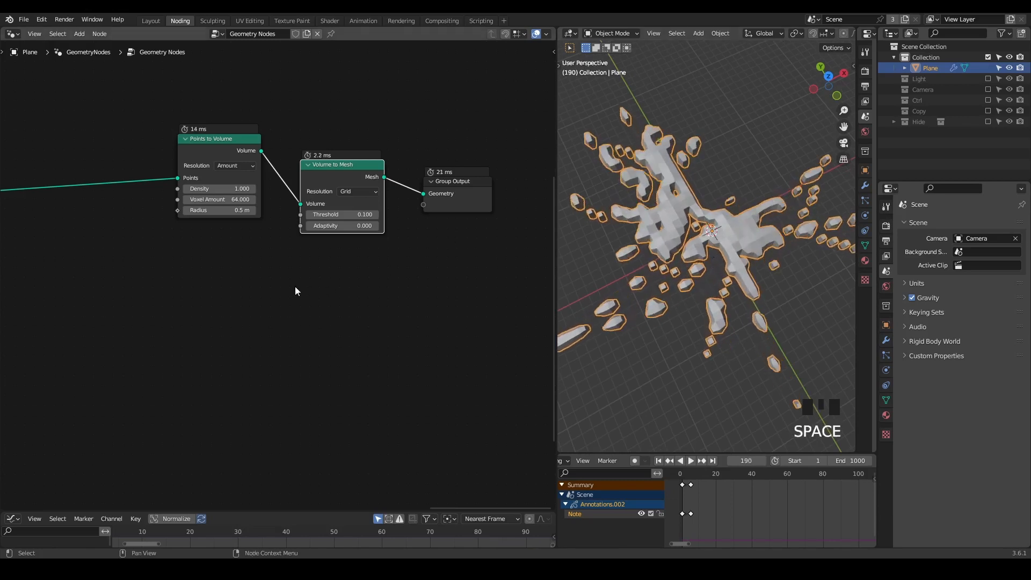
Step: Switch the Points to Volume resolution mode to Size and set its Voxel Size to 0.1 m
middle_drag(294, 290, 352, 290)
scroll(273, 215, up, 2)
drag(238, 125, 229, 153)
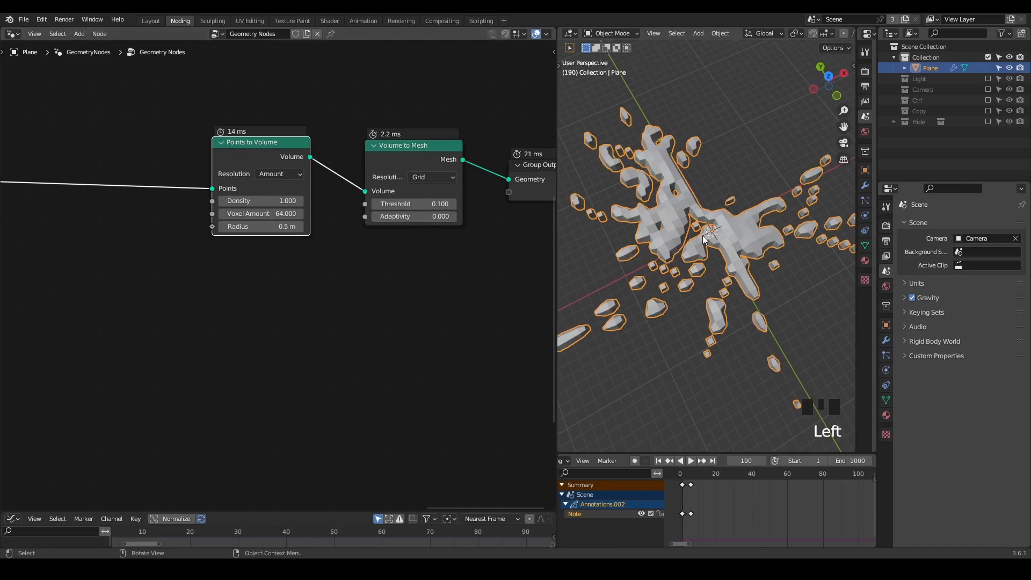
scroll(705, 239, down, 1)
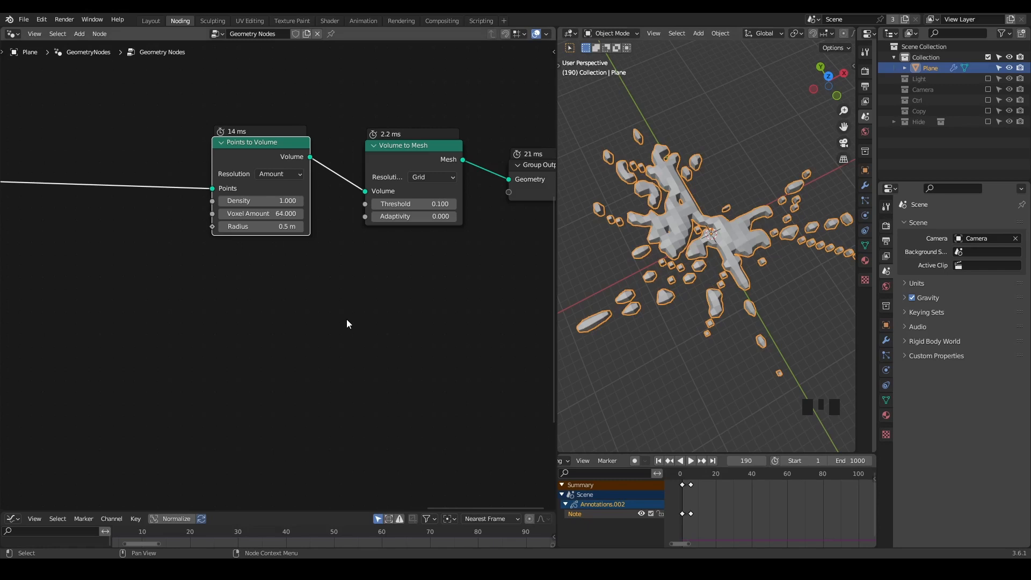
click(278, 173)
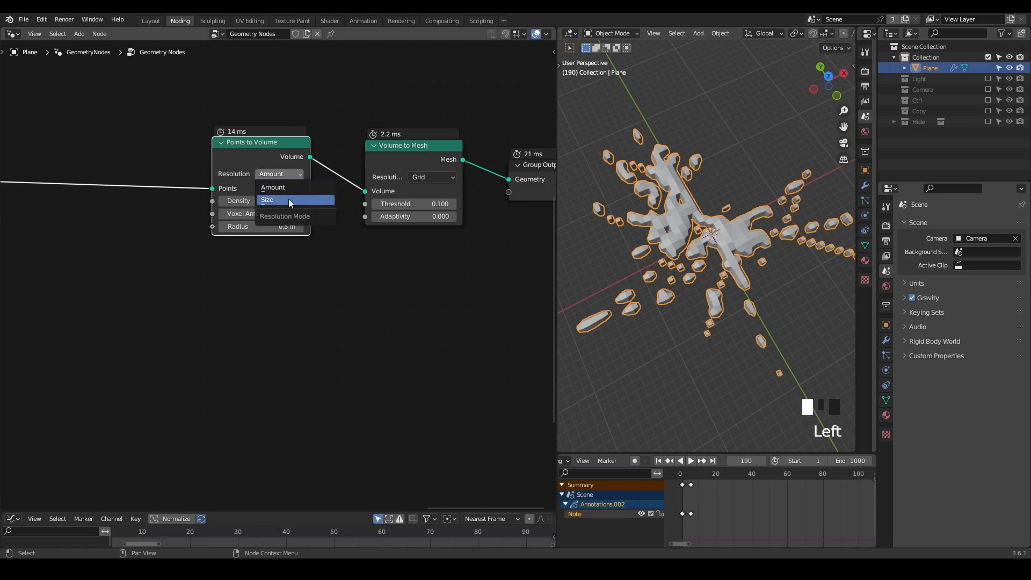
click(288, 198)
click(273, 210)
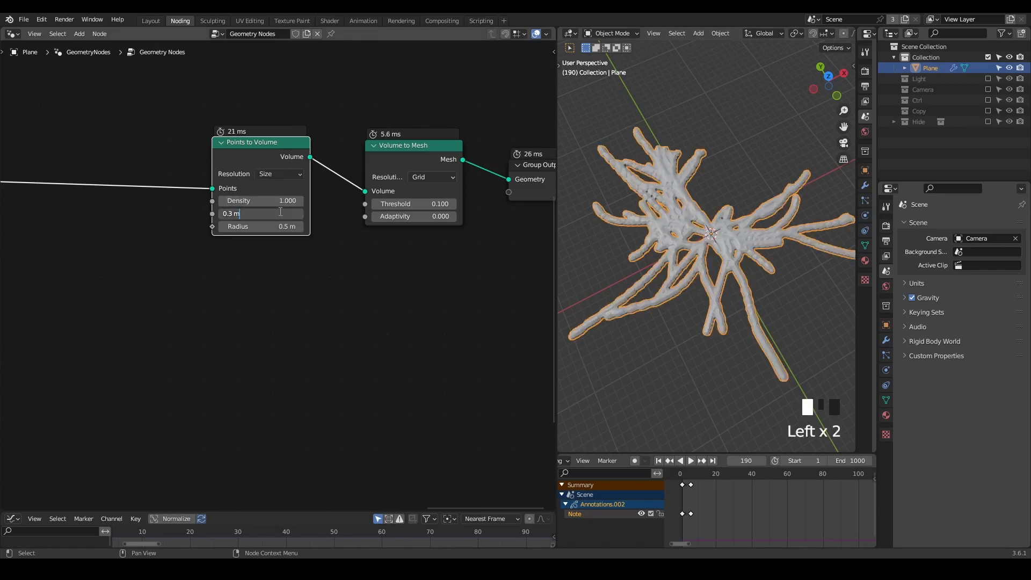
key(Left)
key(BackSpace)
text(1)
key(Return)
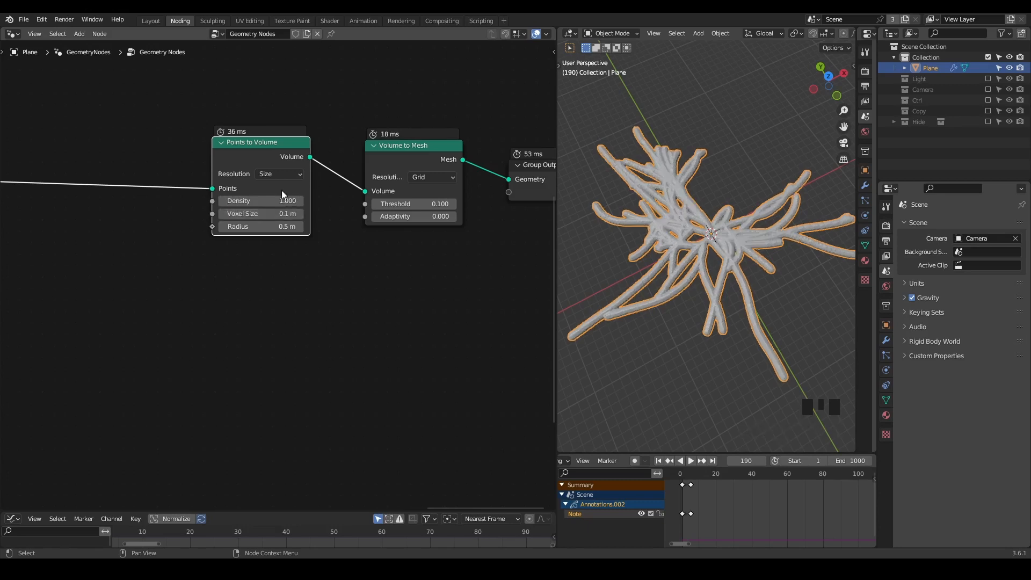
Step: Replay the growth from frame 1 to frame 227 and examine the finer branch mesh
key(shift+space)
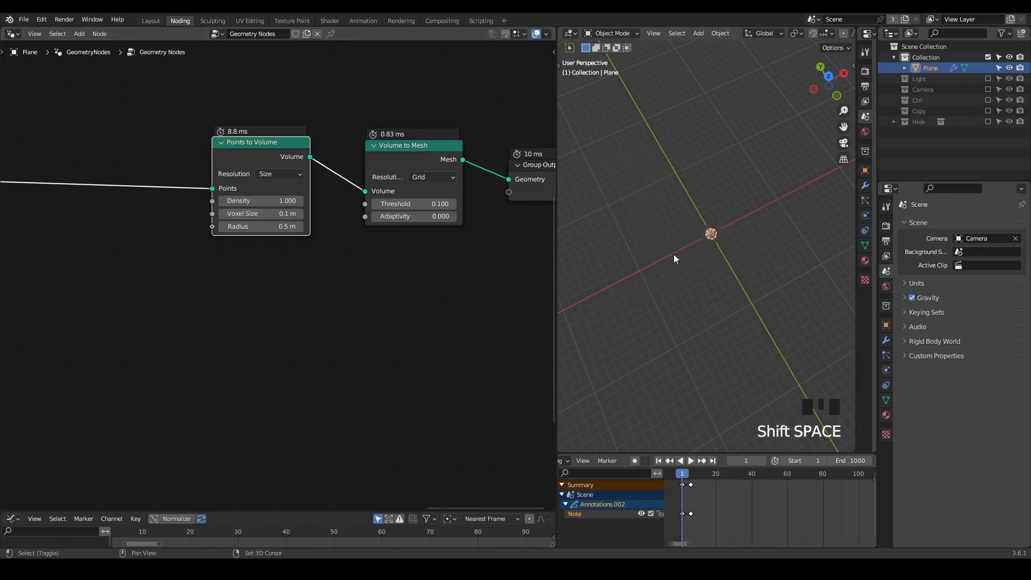
key(space)
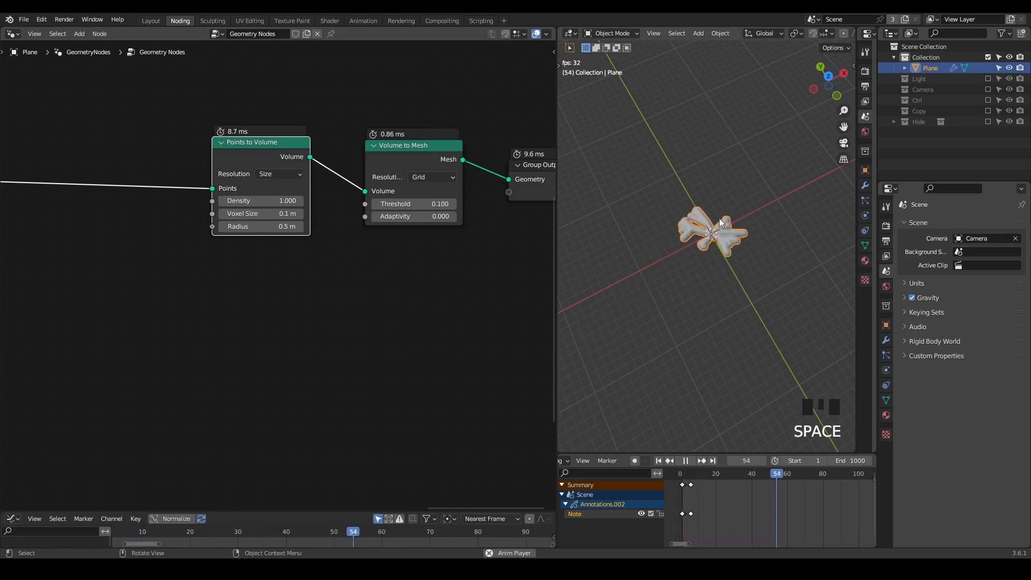
scroll(710, 242, up, 2)
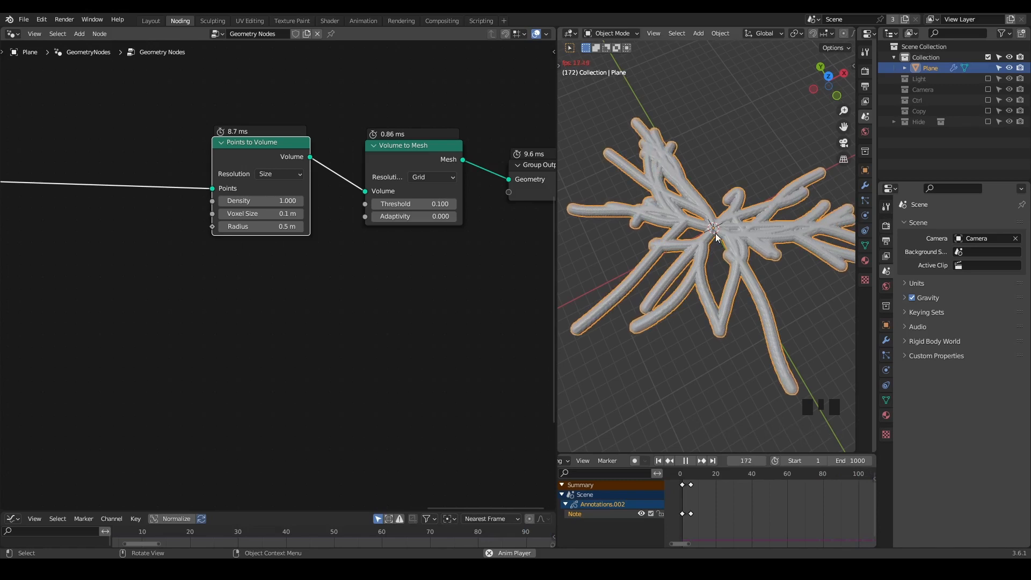
key(space)
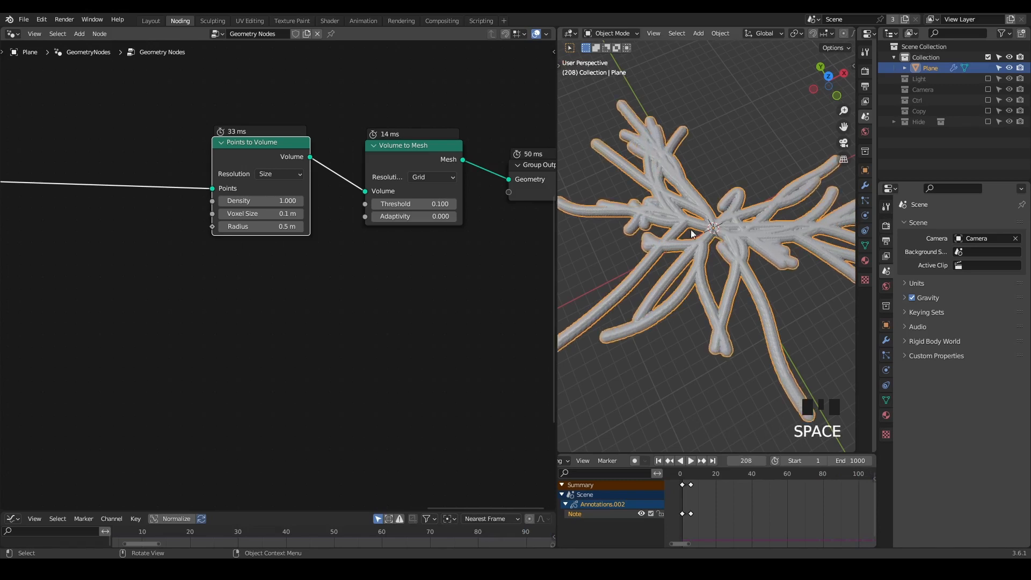
middle_drag(321, 159, 255, 150)
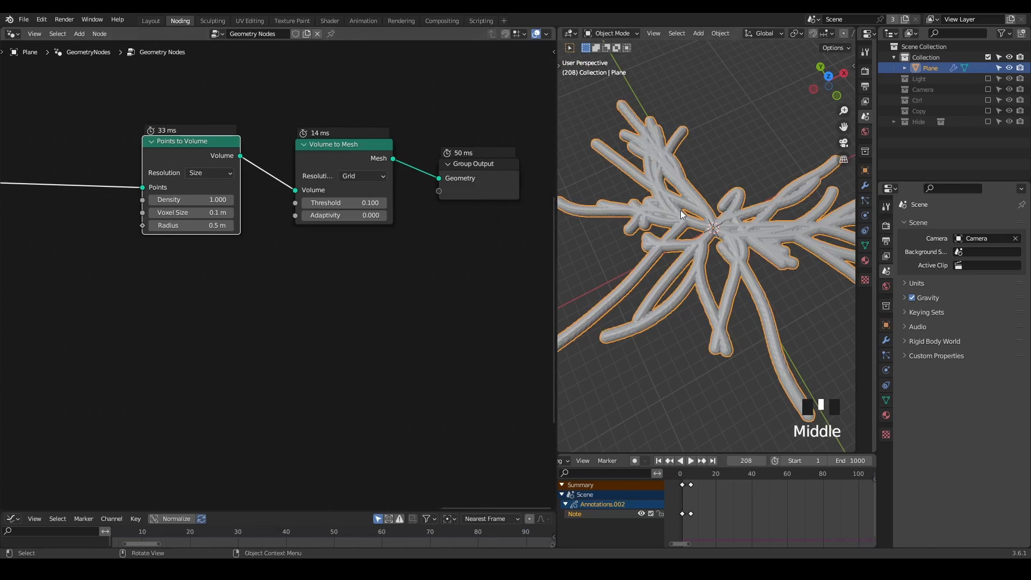
key(space)
key(space)
Step: Move Group Output farther away and insert a G_Smooth Position node between Volume to Mesh and Group Output
middle_drag(482, 202, 409, 202)
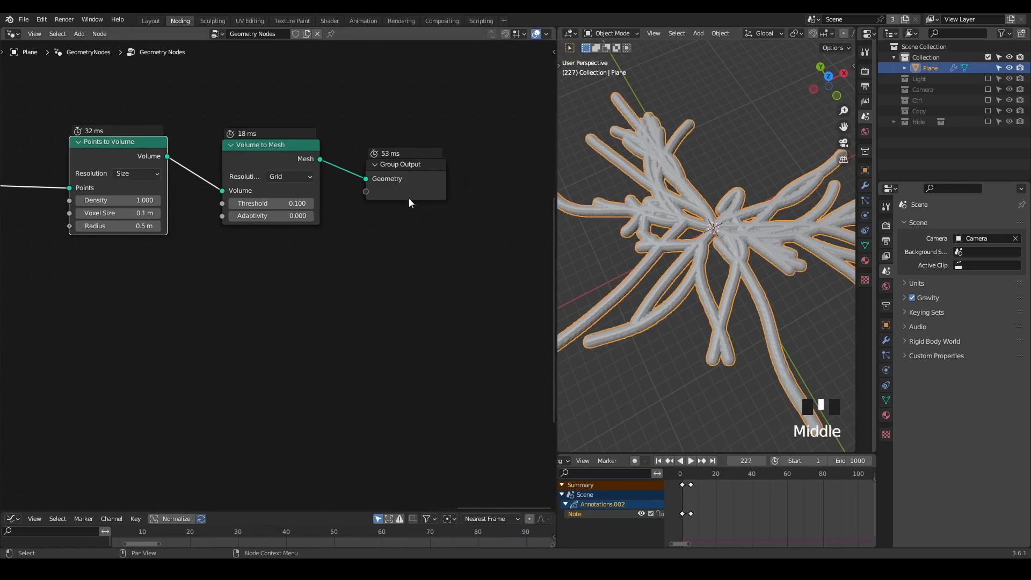
drag(410, 200, 469, 182)
key(ctrl+a)
text(smooth po)
key(Return)
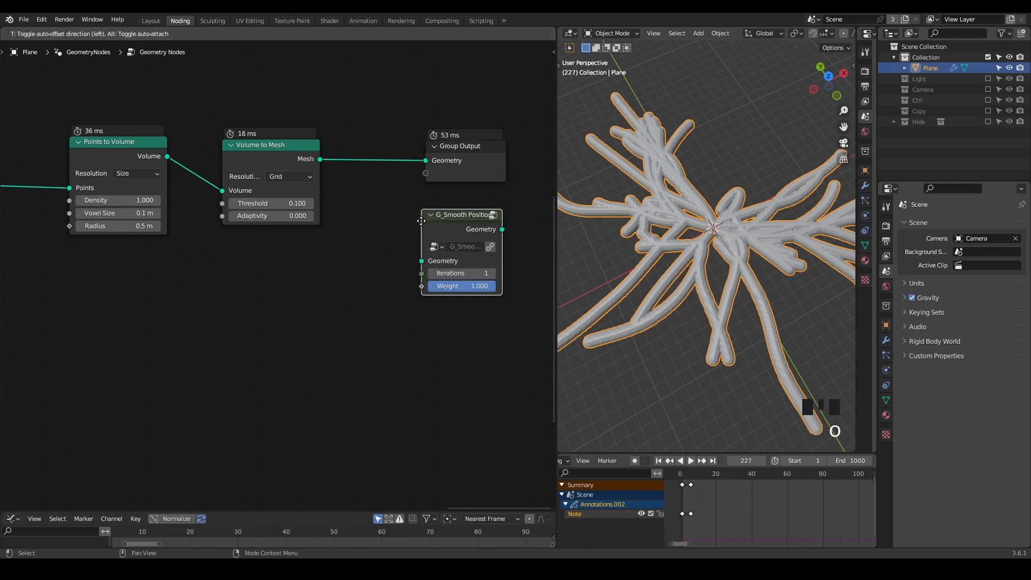
click(349, 141)
Step: Set the Iterations of the G_Smooth Position node to 35
click(381, 194)
text(35)
click(398, 267)
mouse_move(720, 268)
shift+middle_down()
mouse_move(695, 259)
mouse_move(719, 263)
shift+middle_up()
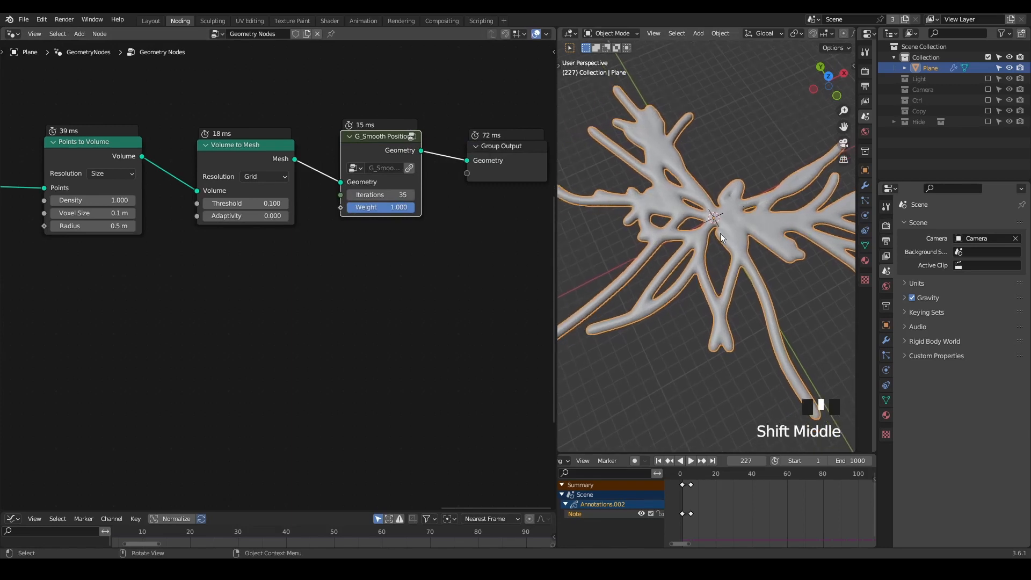
Step: Replay the growth from frame 1 to frame 276 and examine the smoothed branch mesh
key(shift+space)
key(space)
key(space)
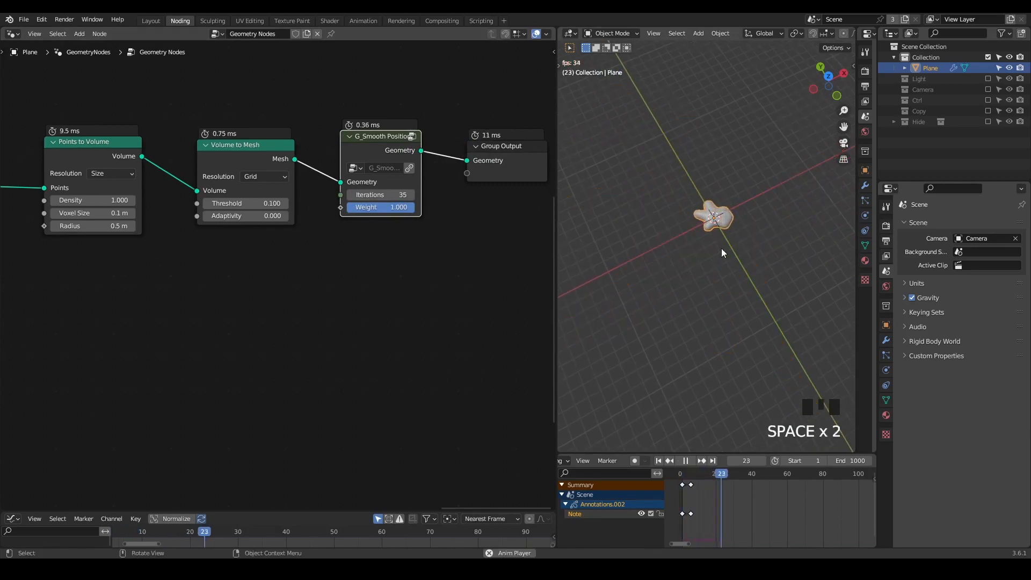
scroll(717, 228, up, 1)
middle_drag(717, 227, 720, 228)
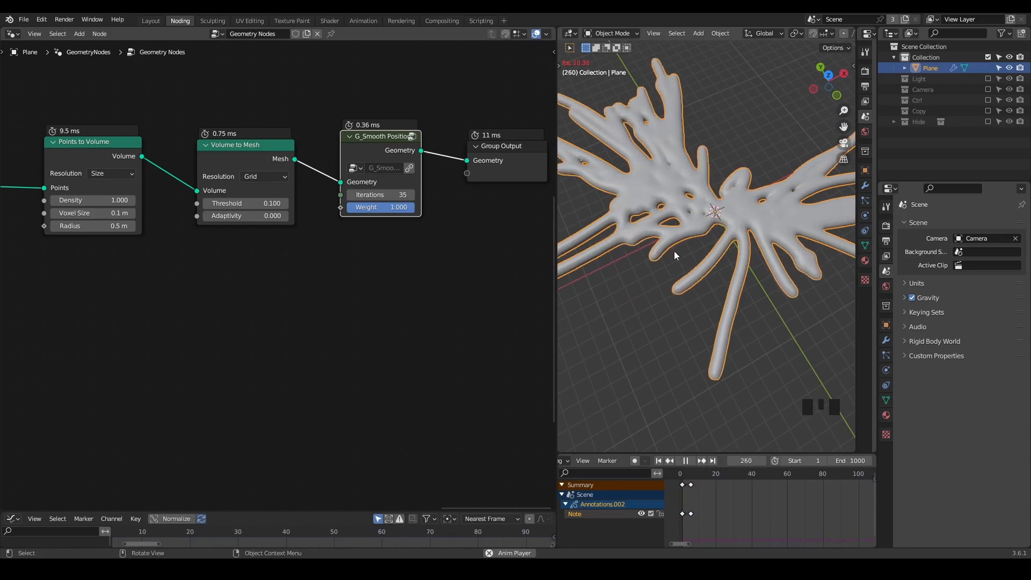
key(space)
scroll(681, 234, down, 1)
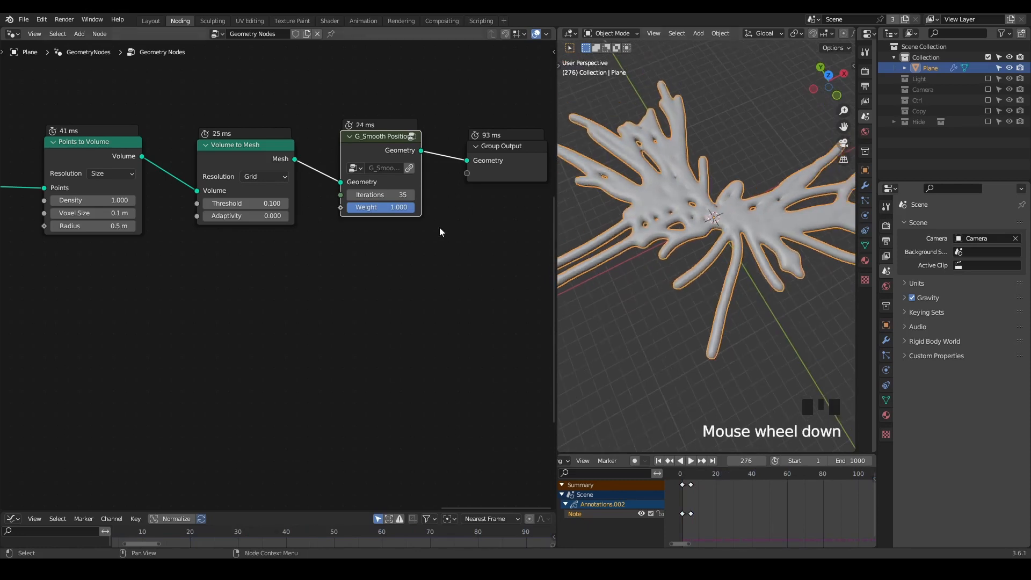
middle_drag(357, 248, 365, 250)
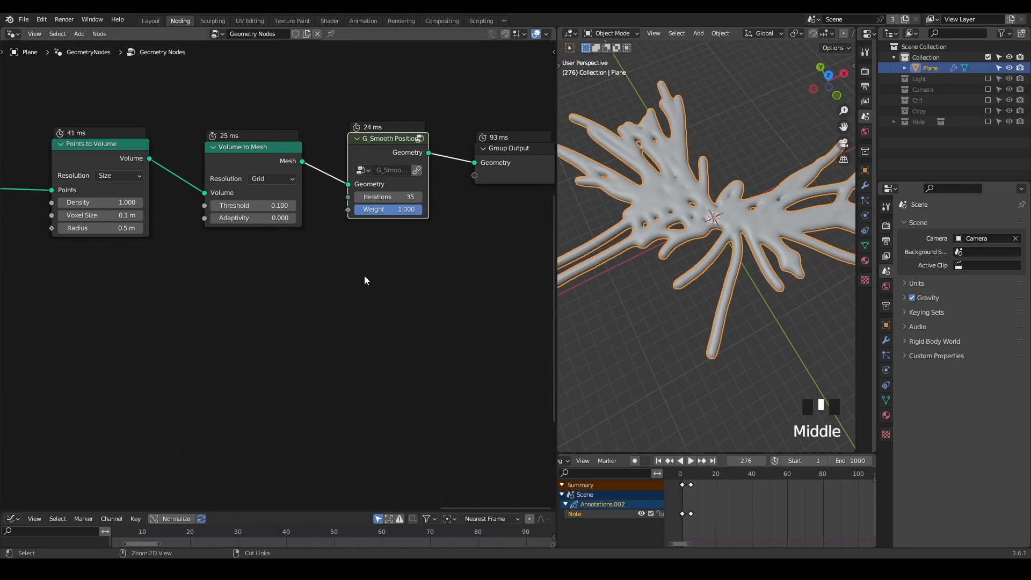
key(ctrl+a)
text(blur)
key(Return)
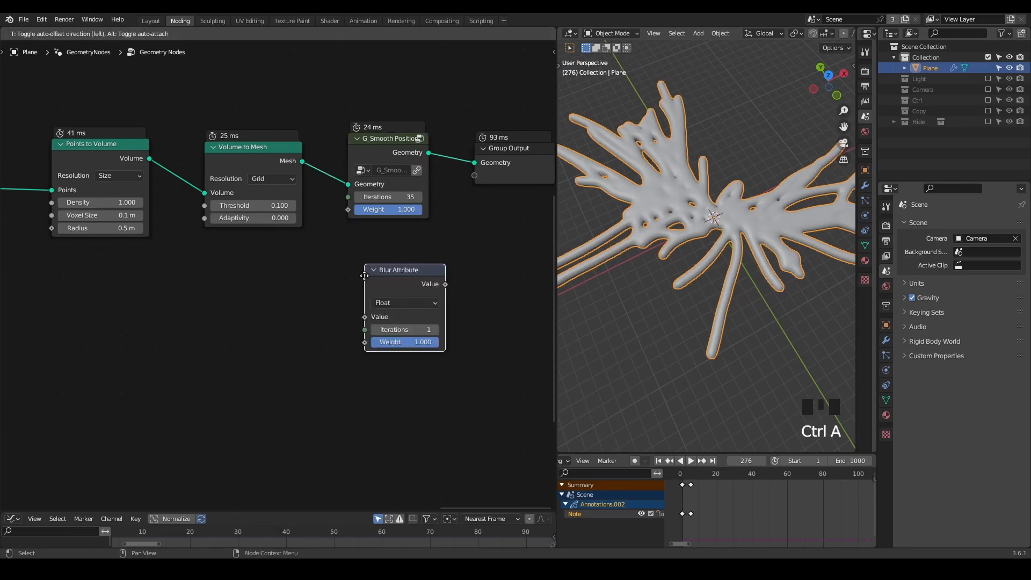
click(363, 276)
key(x)
Step: Move the Points to Volume node slightly closer to the Volume to Mesh node
middle_drag(260, 290, 359, 296)
middle_drag(174, 313, 287, 280)
scroll(253, 285, down, 2)
drag(355, 169, 376, 169)
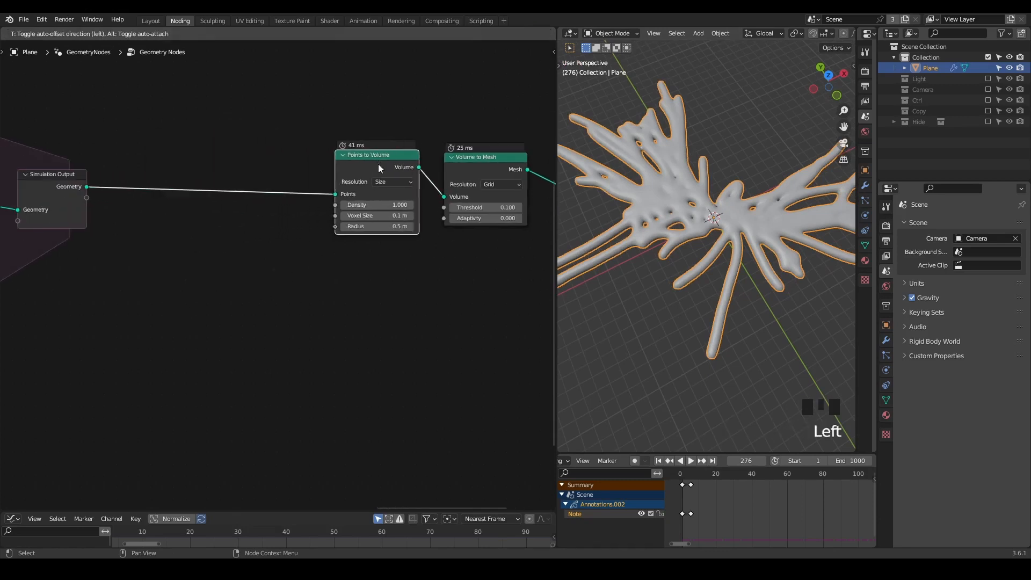
scroll(690, 243, down, 2)
shift+middle_drag(690, 244, 662, 194)
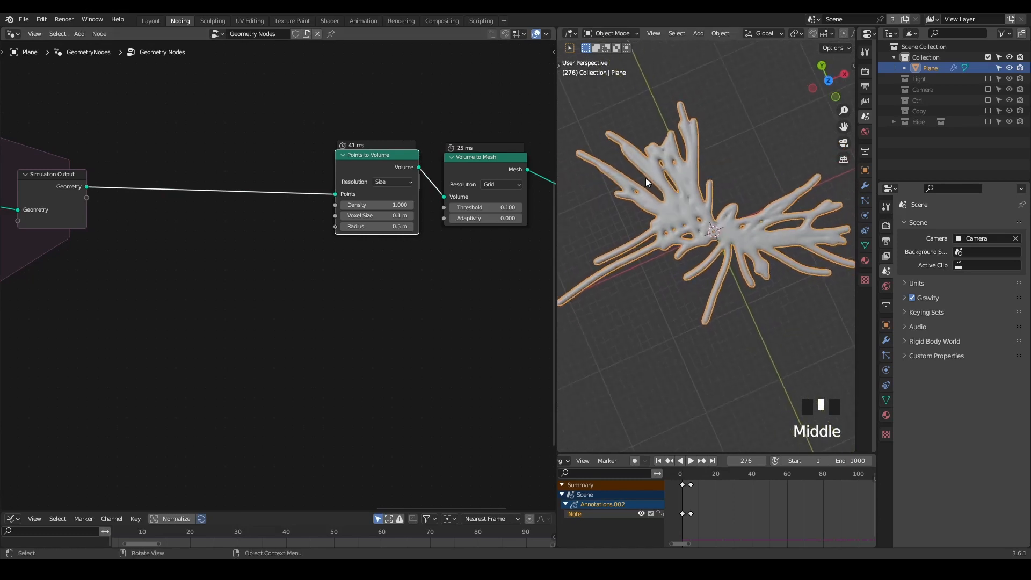
scroll(307, 255, up, 2)
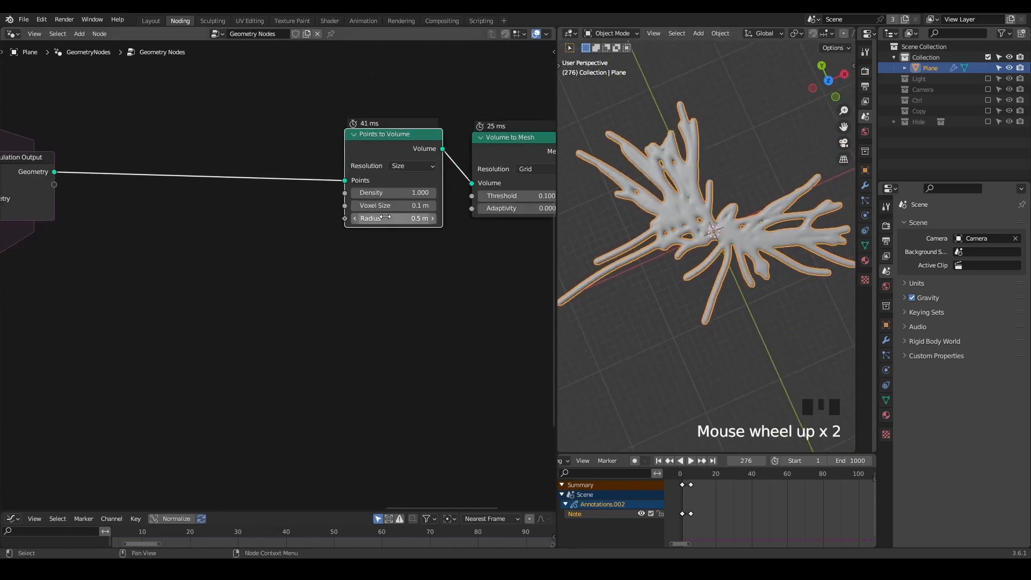
middle_drag(320, 274, 359, 229)
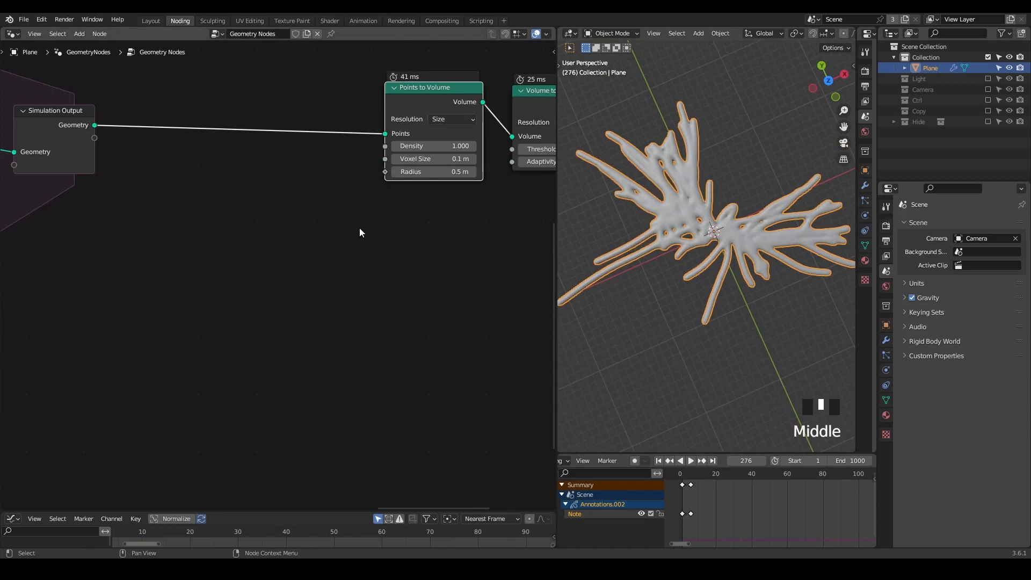
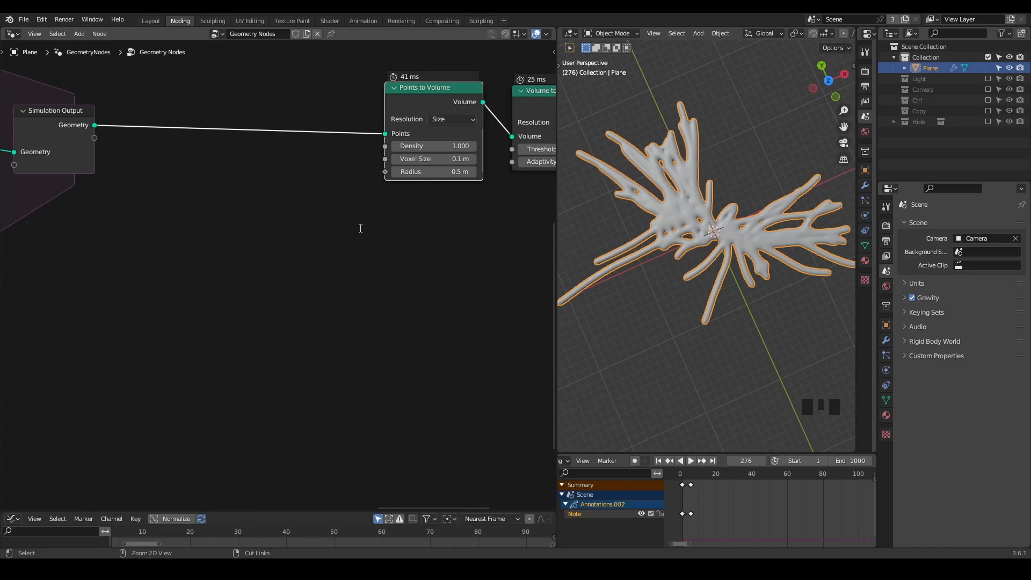
Step: Add an Index of Nearest node in the empty space below the link between Simulation Output and Points to Volume
key(ctrl+a)
text(index)
key(BackSpace)
key(BackSpace)
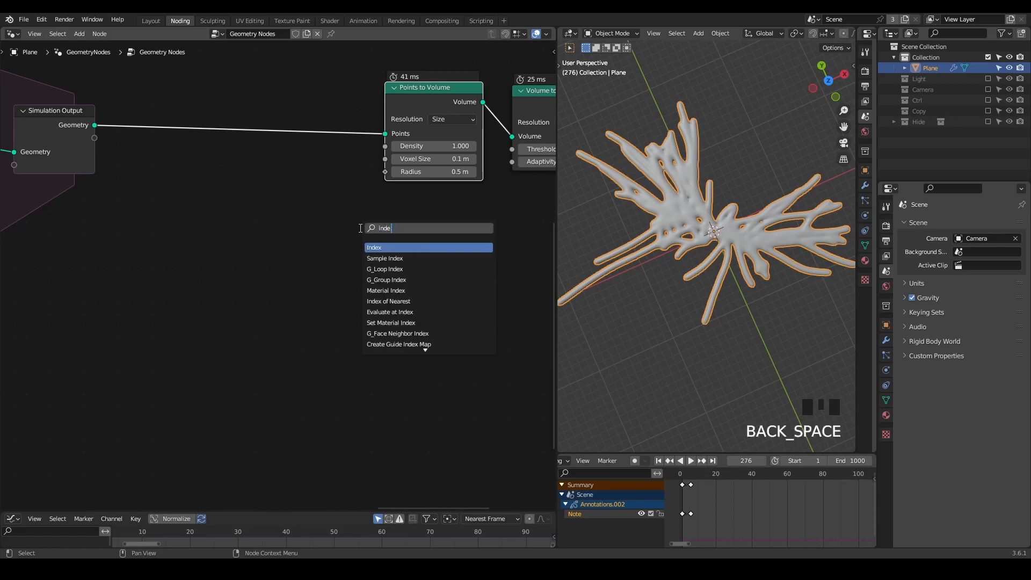
text(ex of neart)
key(Return)
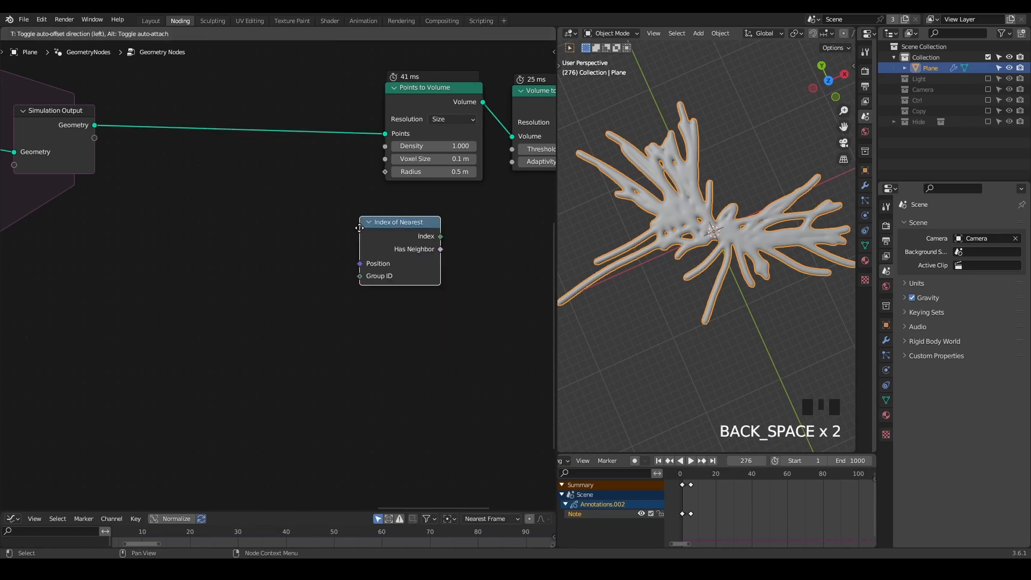
click(178, 218)
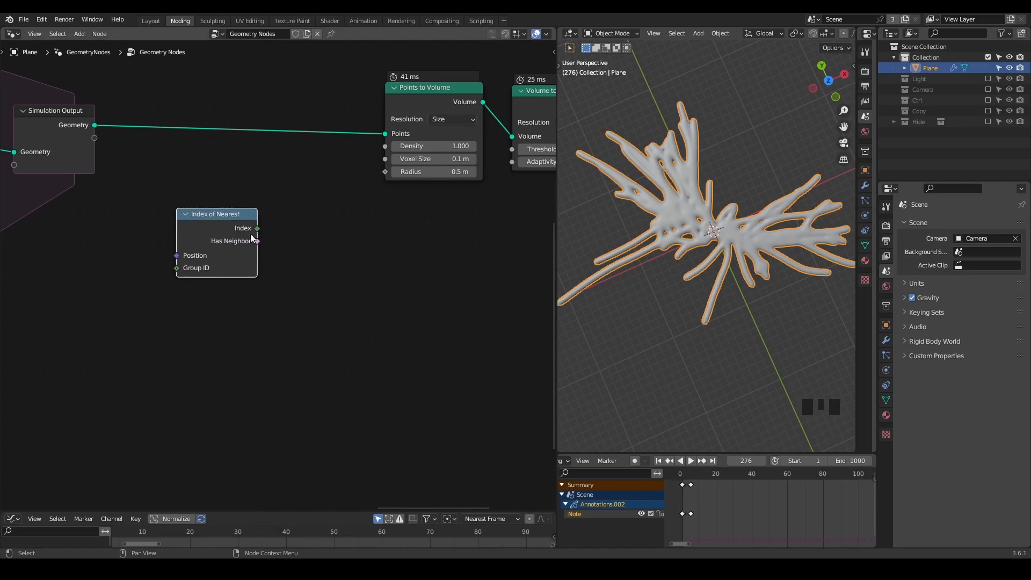
Step: Move Points to Volume, Volume to Mesh, G_Smooth Position and Group Output together farther away from Simulation Output
scroll(186, 244, up, 1)
scroll(186, 244, down, 8)
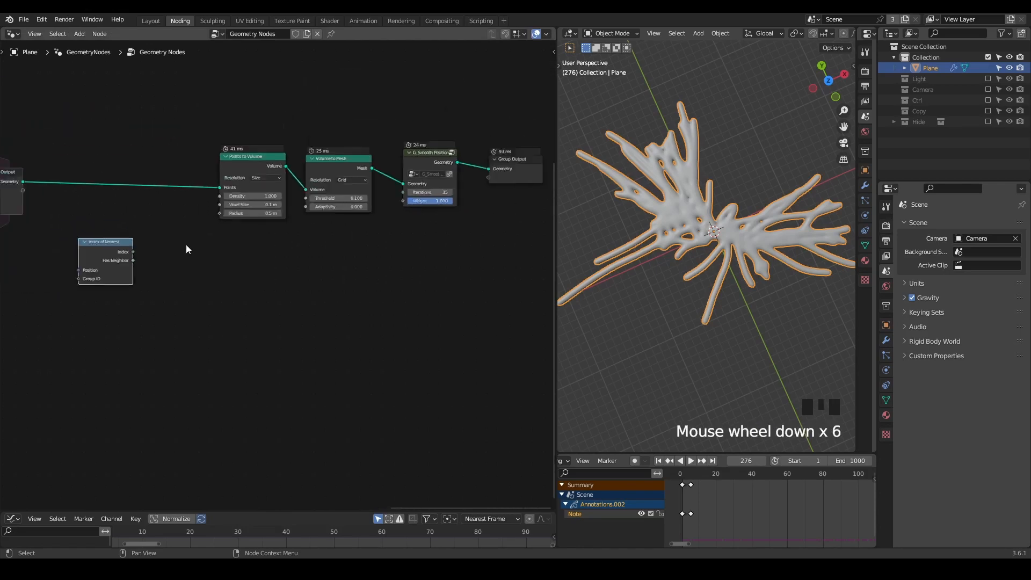
drag(202, 127, 513, 289)
key(g)
click(292, 250)
middle_drag(292, 250, 362, 202)
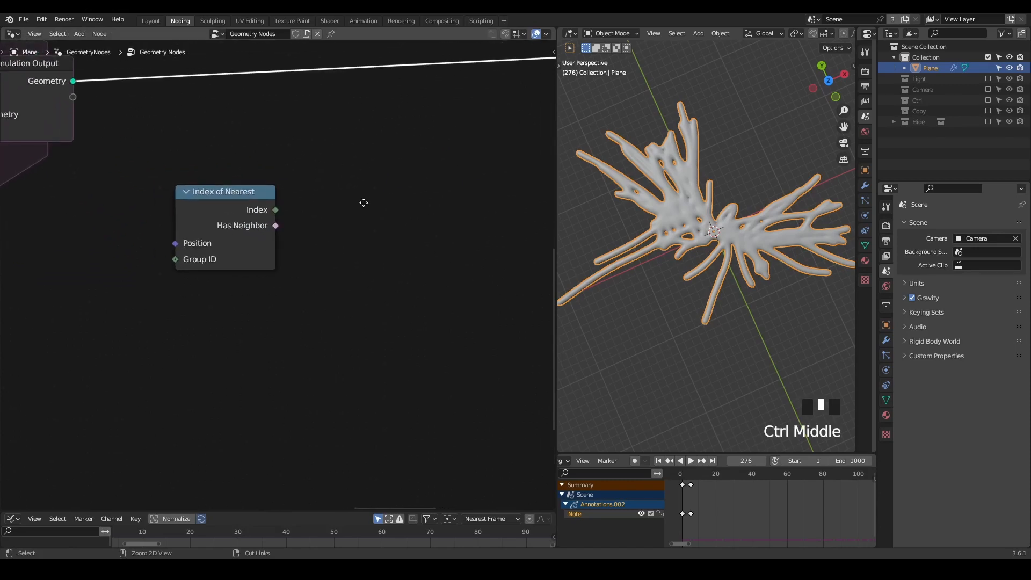
Step: Switch the 3D view to top orthographic and annotate six scattered dots in the empty area beside the branches
shift+middle_drag(626, 178, 658, 205)
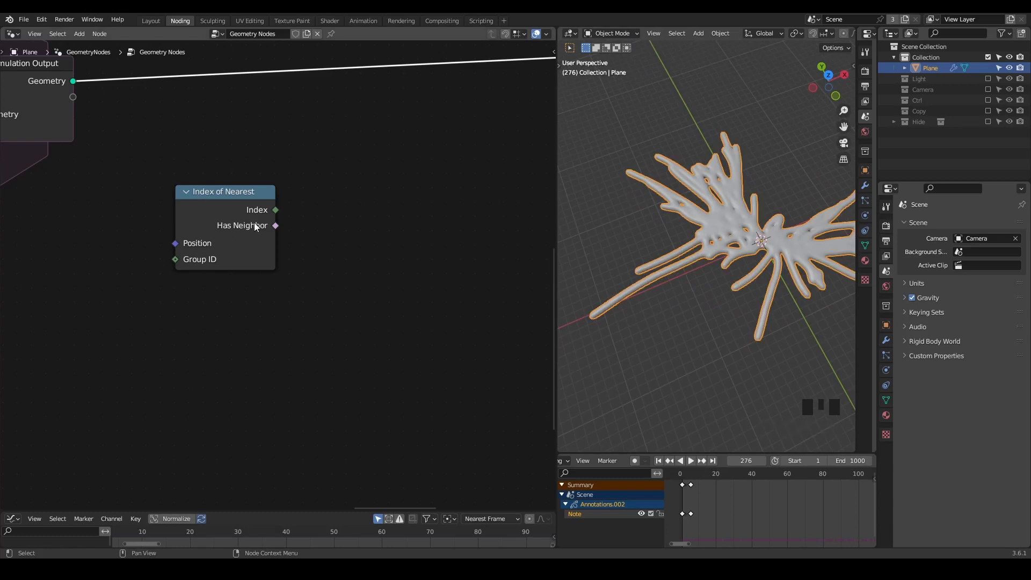
middle_drag(670, 227, 716, 217)
click(830, 78)
scroll(672, 278, up, 3)
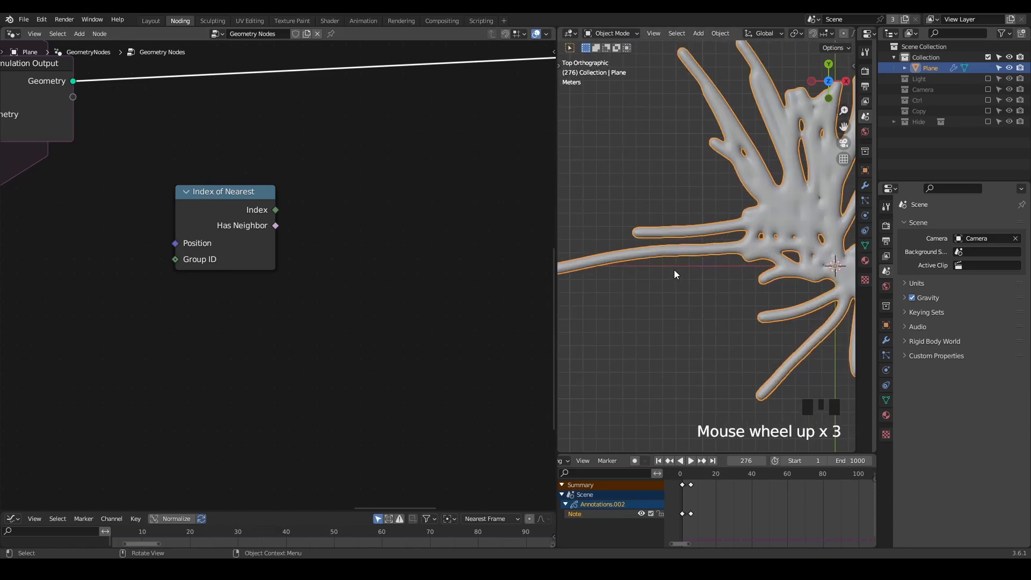
shift+middle_drag(675, 270, 684, 193)
click(633, 222)
click(628, 262)
click(675, 239)
click(660, 211)
scroll(656, 275, up, 1)
shift+middle_drag(656, 275, 674, 271)
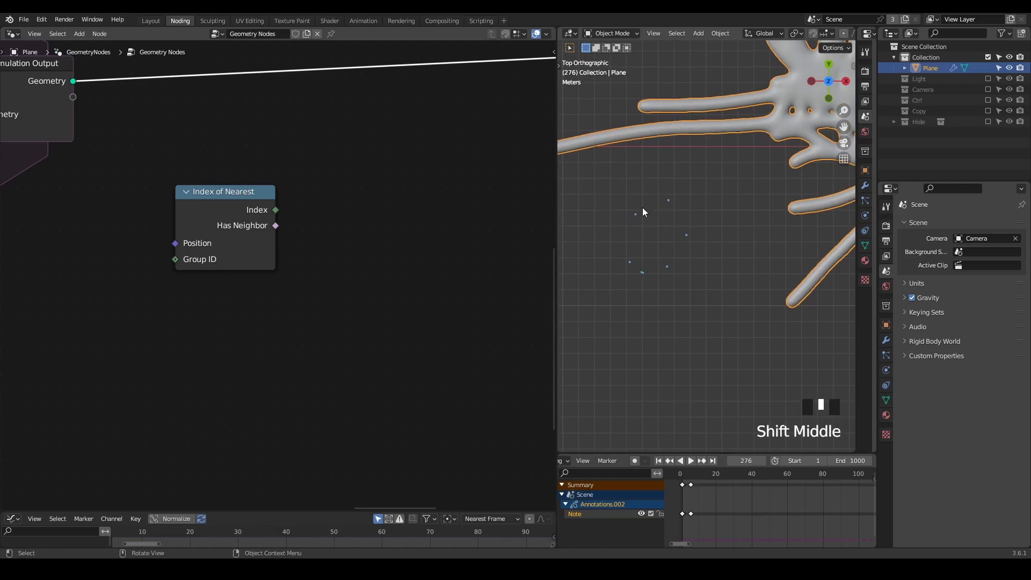
Step: Add a Geometry Proximity node beside the Index of Nearest node
key(ctrl+a)
text(geometry prox)
key(Return)
click(349, 221)
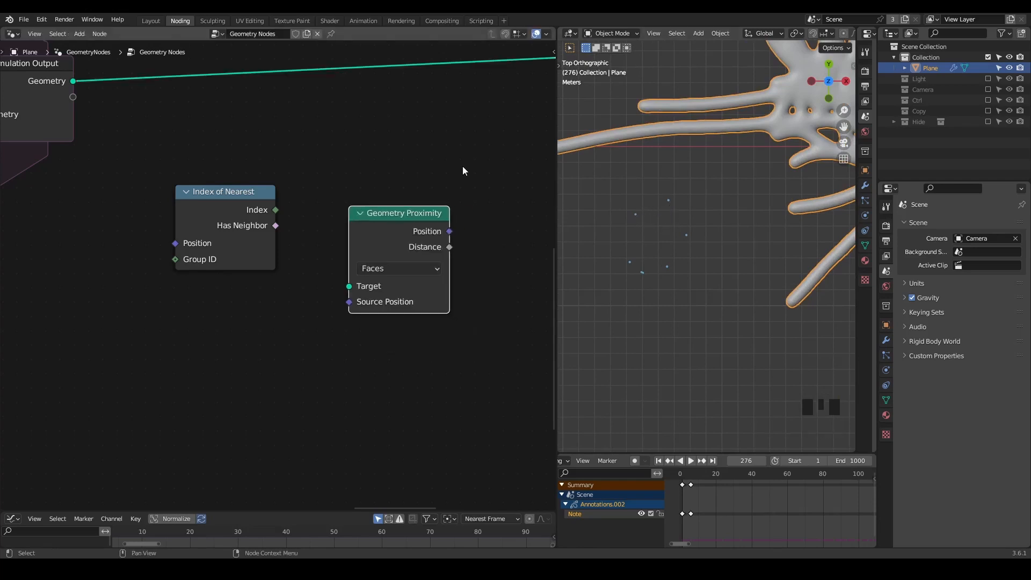
Step: Mark one of the upper annotated dots with a small cross and delete the Geometry Proximity node
scroll(649, 226, up, 1)
shift+middle_drag(649, 226, 676, 231)
scroll(662, 224, up, 2)
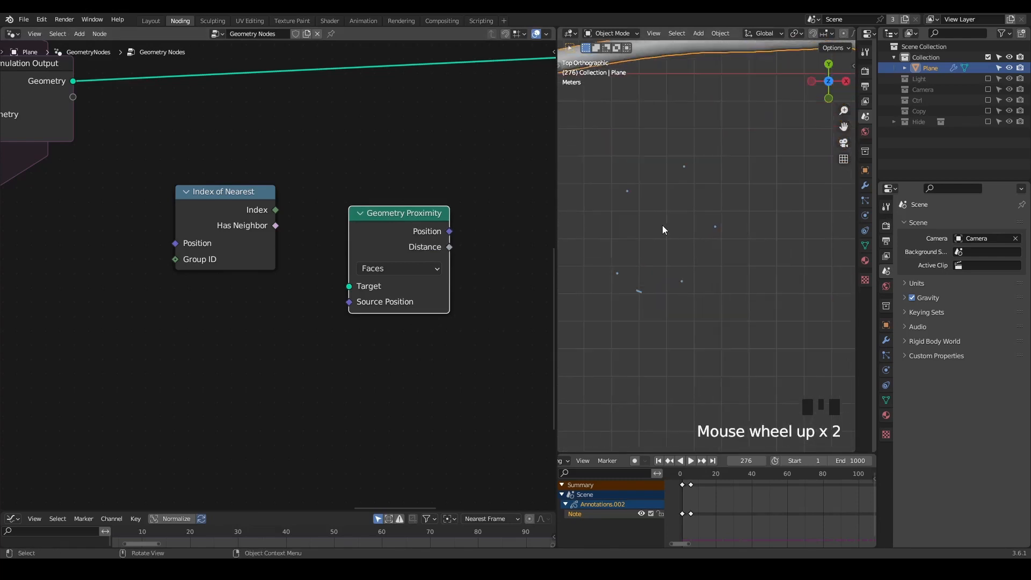
key(d)
drag(625, 191, 631, 185)
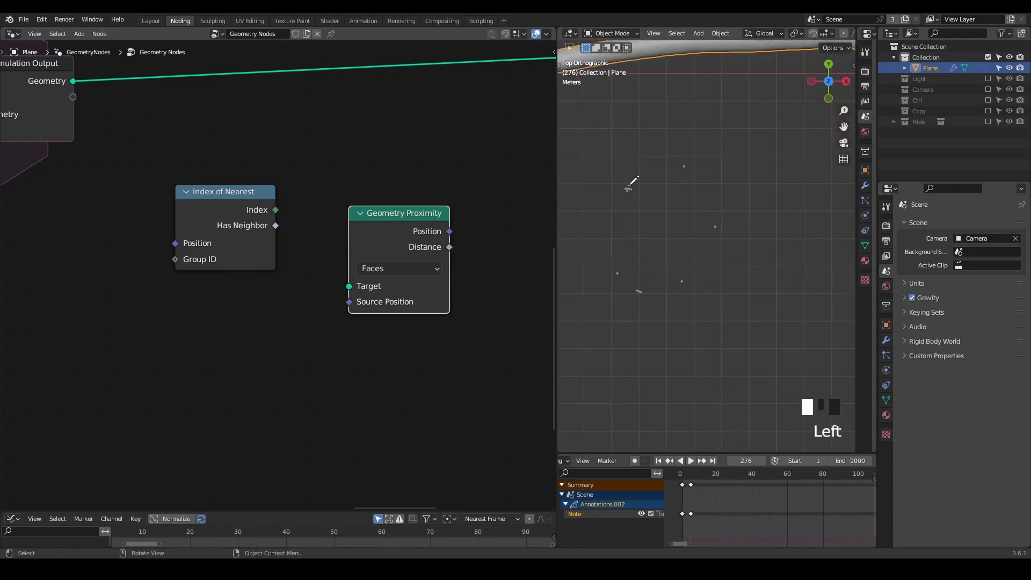
click(373, 249)
key(x)
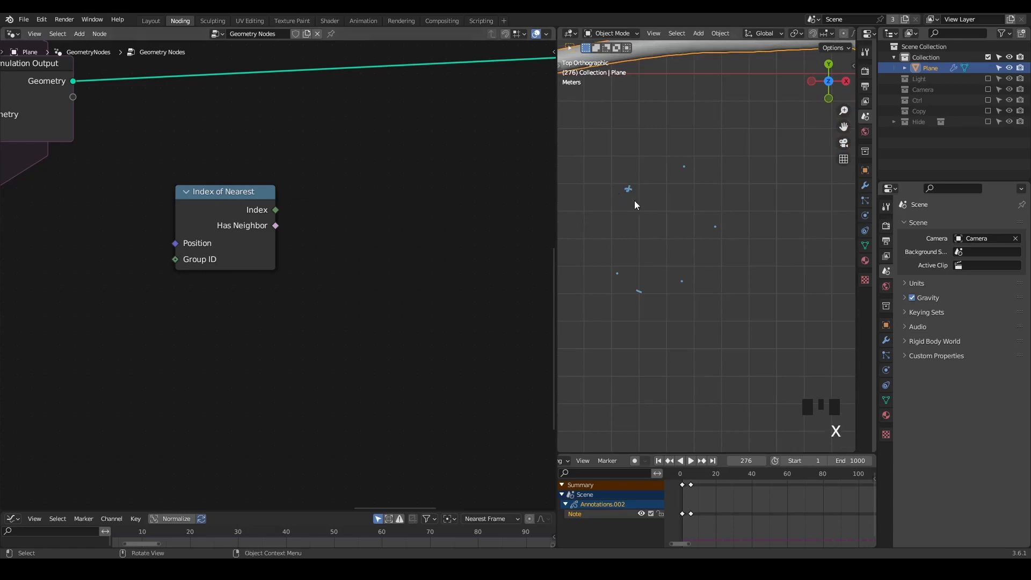
Step: Annotate four lines from the crossed dot toward the neighbouring dots to illustrate the nearest-point comparison
key(d)
drag(628, 176, 669, 166)
key(d)
drag(630, 203, 627, 251)
key(d)
drag(638, 202, 642, 269)
key(d)
drag(636, 201, 674, 267)
Step: Add an Evaluate at Index node beside the Index of Nearest node
middle_drag(315, 243, 259, 266)
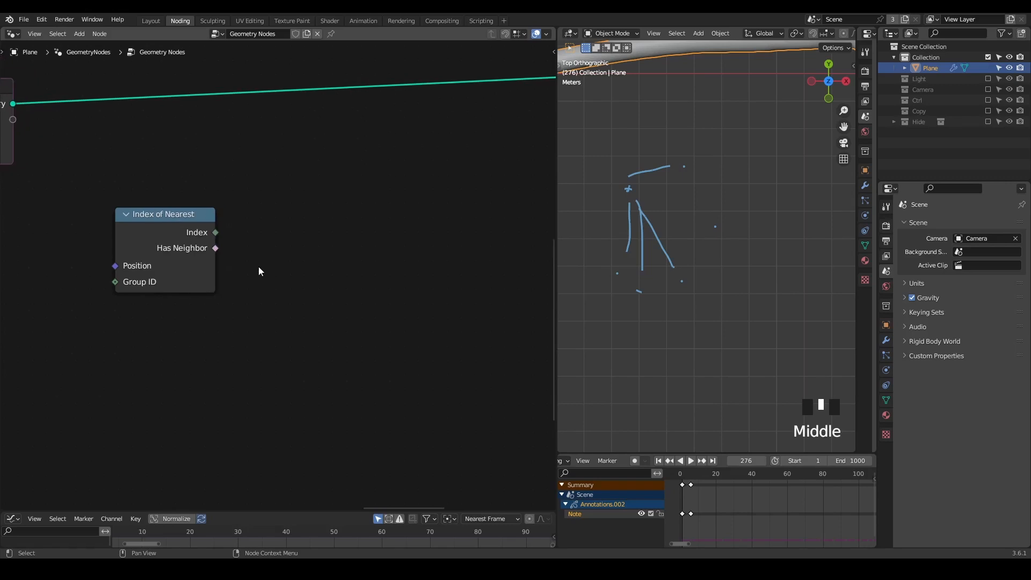
scroll(259, 267, down, 2)
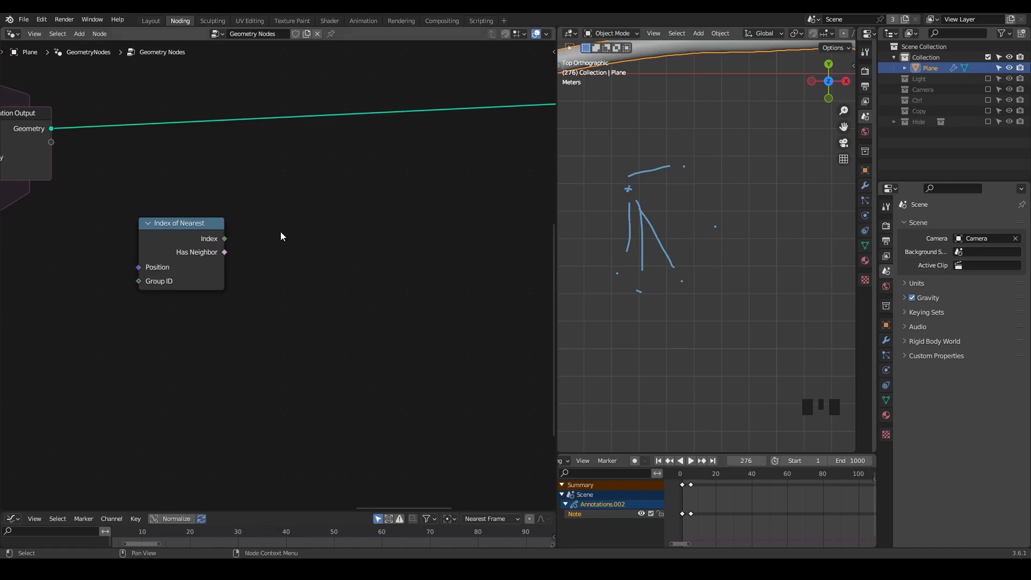
key(ctrl+a)
text(evalua)
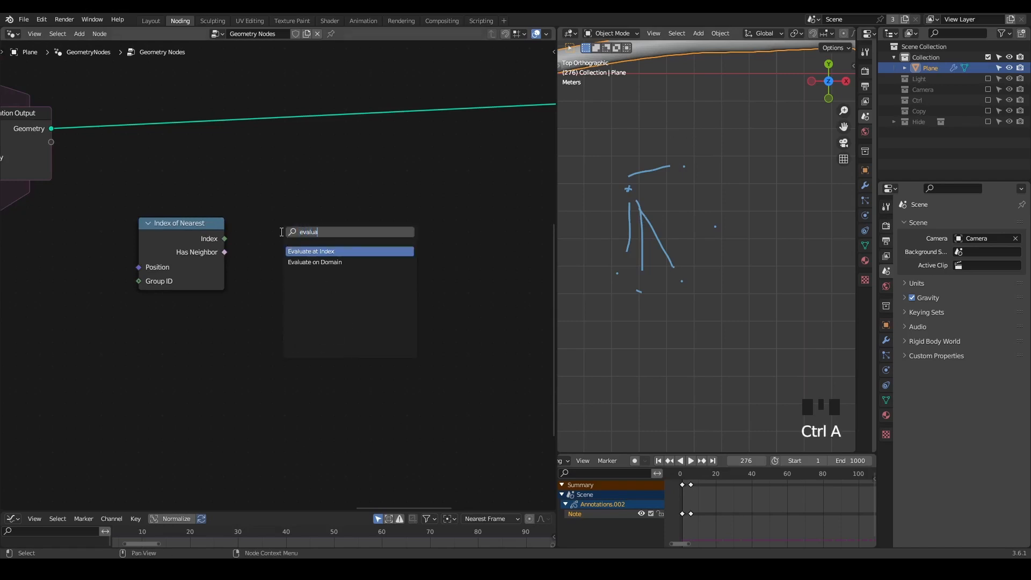
key(Return)
click(285, 186)
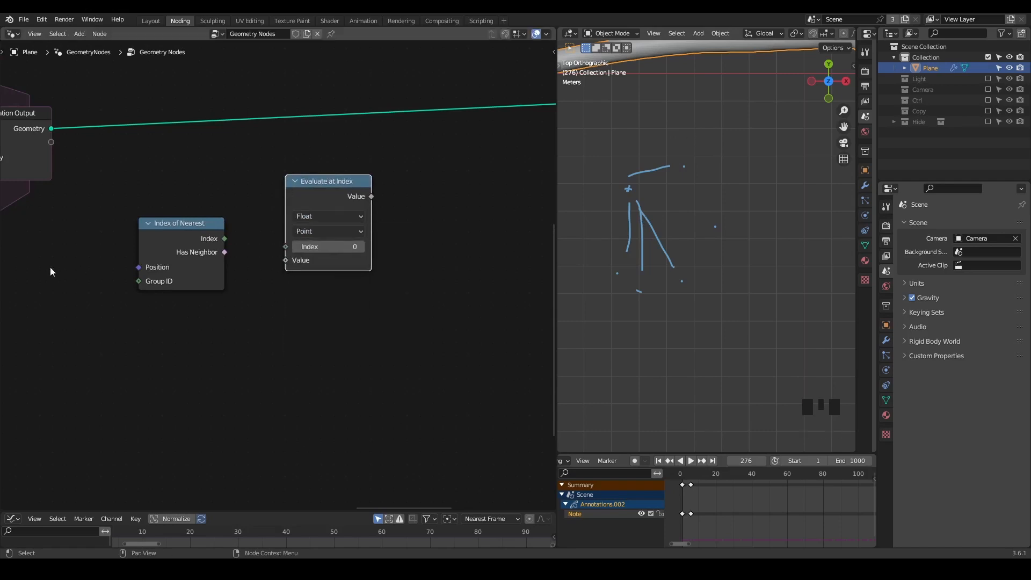
Step: Underline the Index output of Index of Nearest with an annotation stroke and set the Evaluate at Index data type to Vector
drag(182, 243, 243, 242)
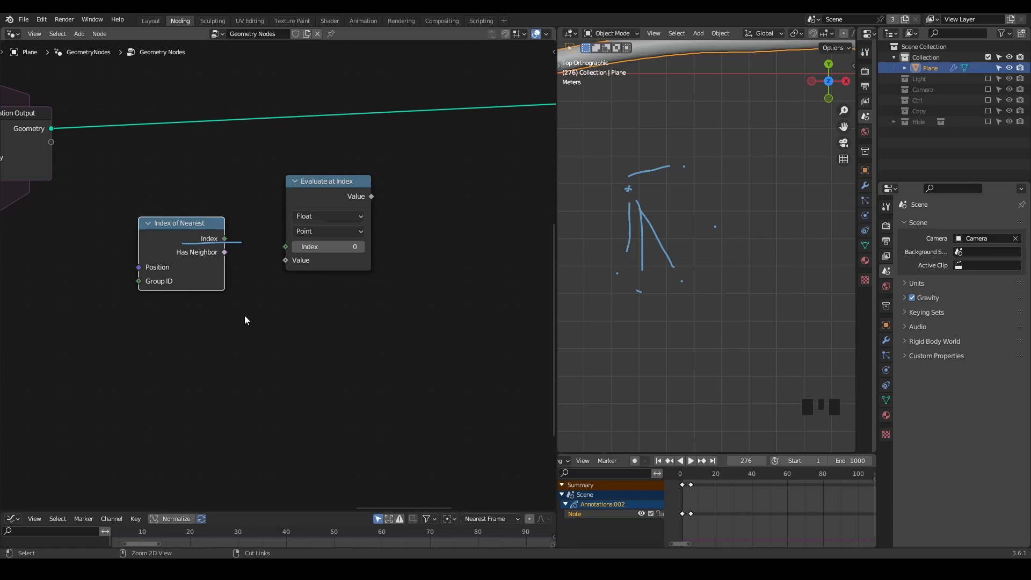
click(297, 218)
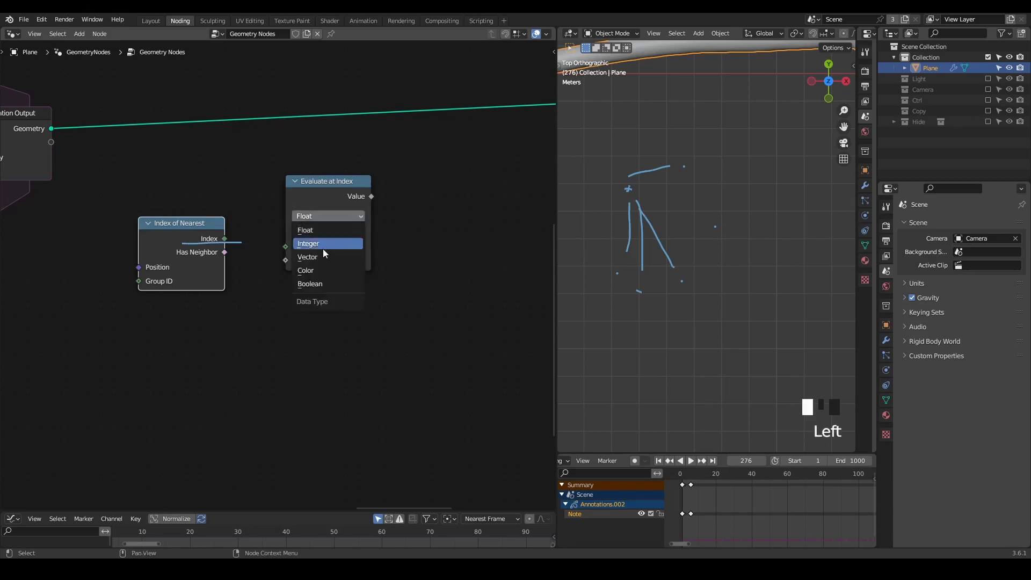
click(315, 258)
drag(315, 258, 350, 246)
Step: Connect the nearest Index to Evaluate at Index's Index input and feed a new Position node into its Value input
drag(226, 239, 253, 328)
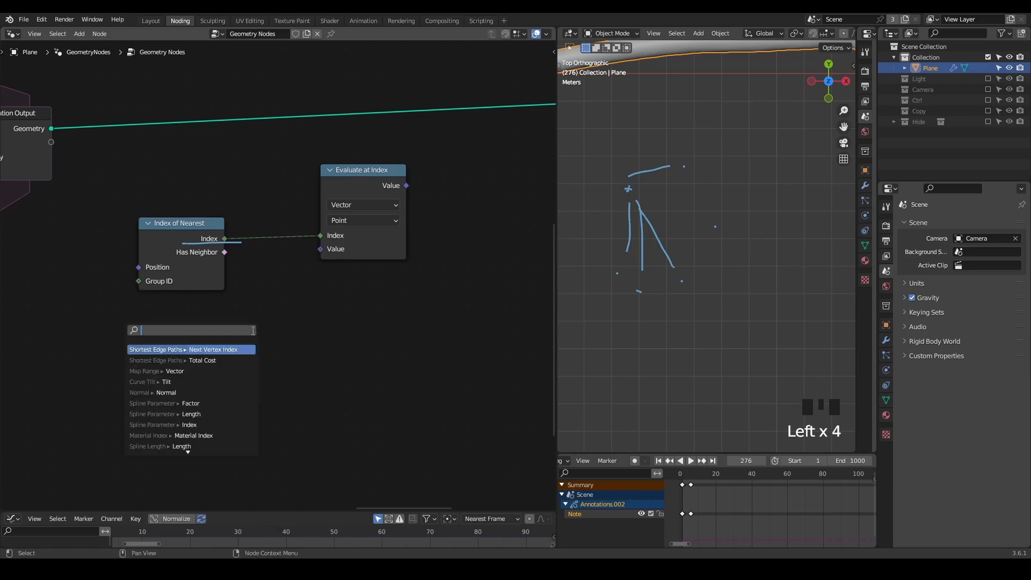
key(BackSpace)
text(posi)
key(Return)
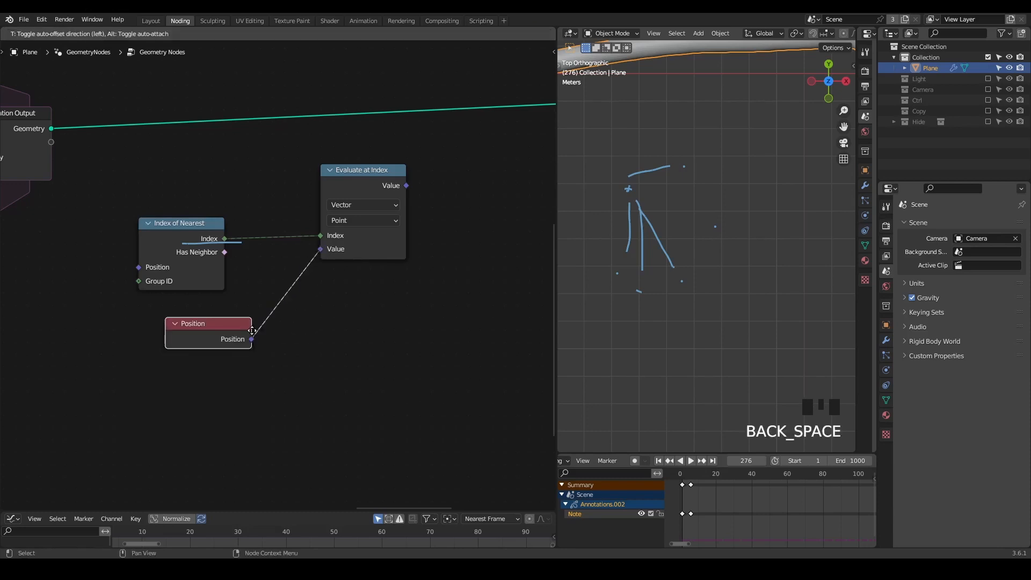
click(220, 321)
right_drag(277, 237, 210, 242)
Step: Add a Distance vector math node that compares the Evaluate at Index value with the Position output
middle_drag(319, 294, 255, 301)
click(311, 212)
drag(287, 185, 353, 250)
text(distance)
key(Return)
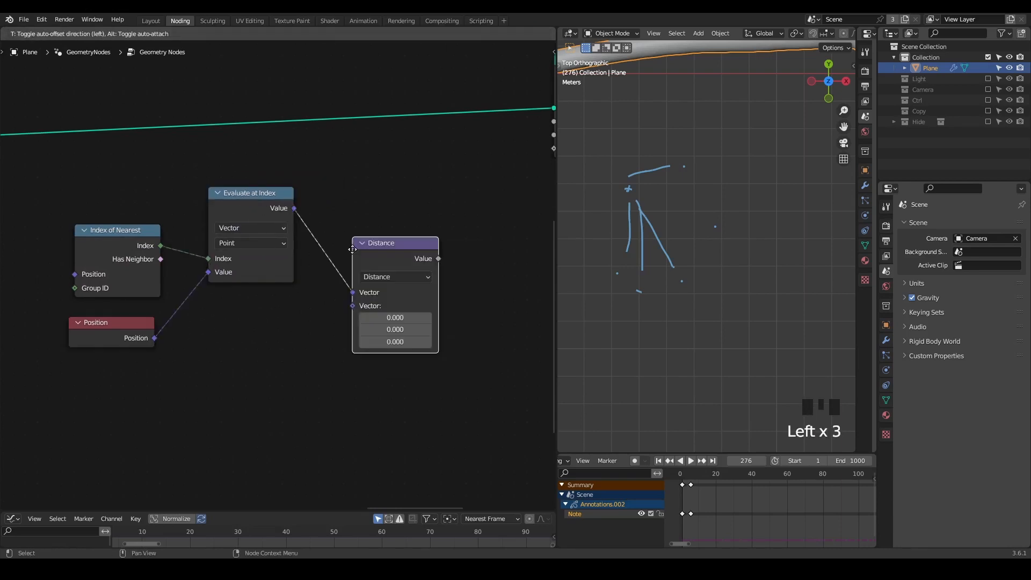
click(340, 226)
alt+right_drag(167, 330, 378, 285)
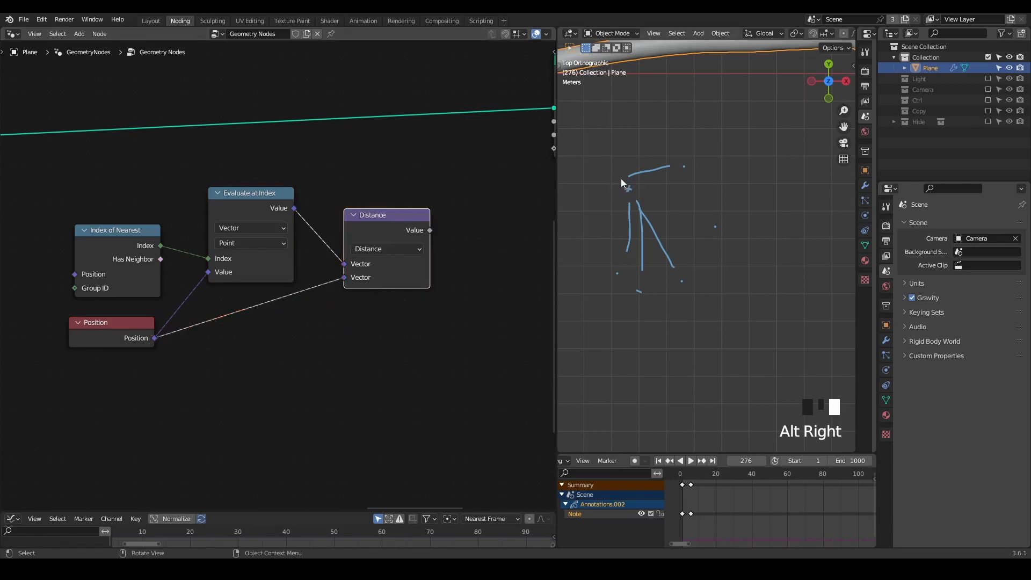
Step: Add an Attribute Statistic node beside the Distance node and connect the Simulation Output geometry to its Geometry input
middle_drag(330, 225, 272, 236)
scroll(274, 234, down, 4)
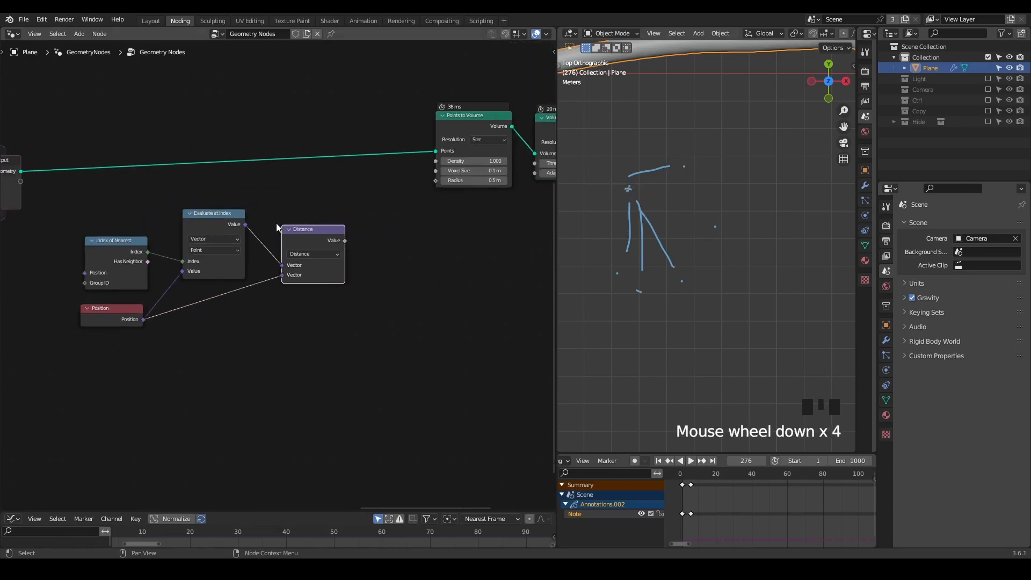
key(ctrl+a)
text(attribute st)
key(Return)
click(388, 243)
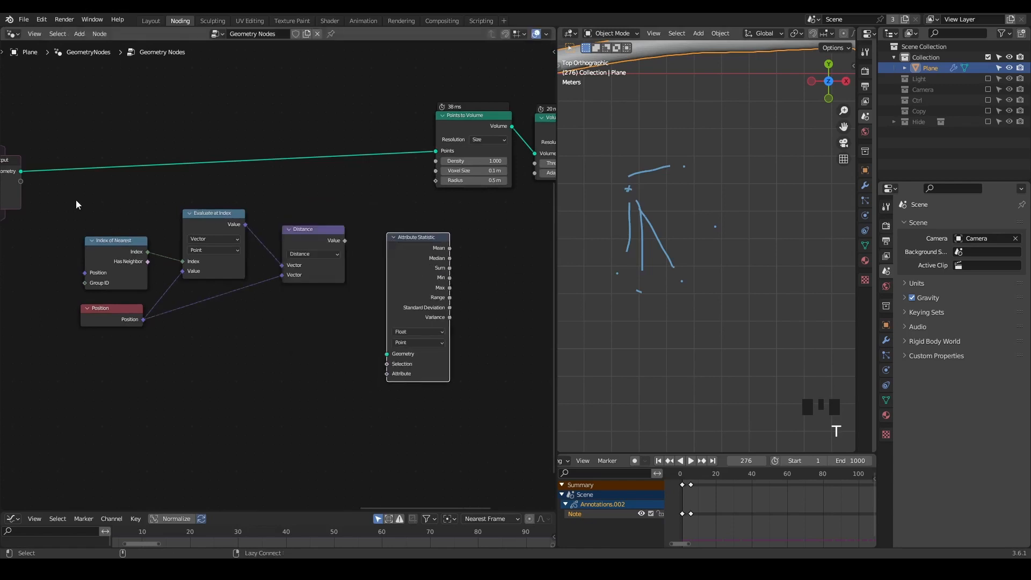
alt+right_drag(3, 179, 409, 279)
Step: Reposition the distance nodes and Attribute Statistic, and connect the Distance Value to the Attribute input of Attribute Statistic
drag(322, 211, 128, 348)
key(g)
click(152, 311)
middle_drag(227, 327, 248, 208)
drag(258, 236, 407, 256)
drag(461, 156, 374, 149)
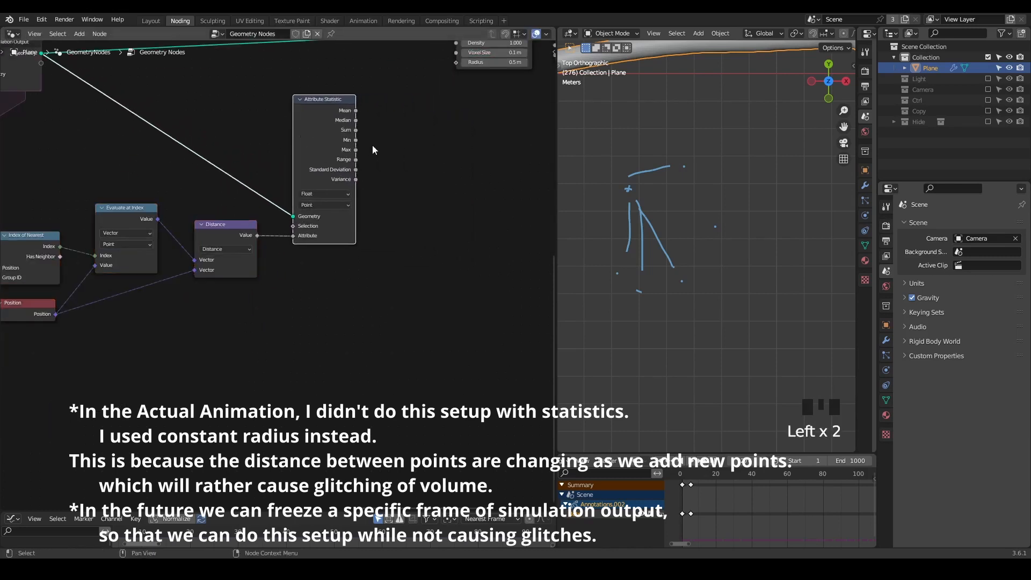
Step: Add a Map Range node beyond Attribute Statistic and feed the Distance Value into its Value input
drag(257, 235, 443, 189)
text(map)
key(Return)
click(443, 150)
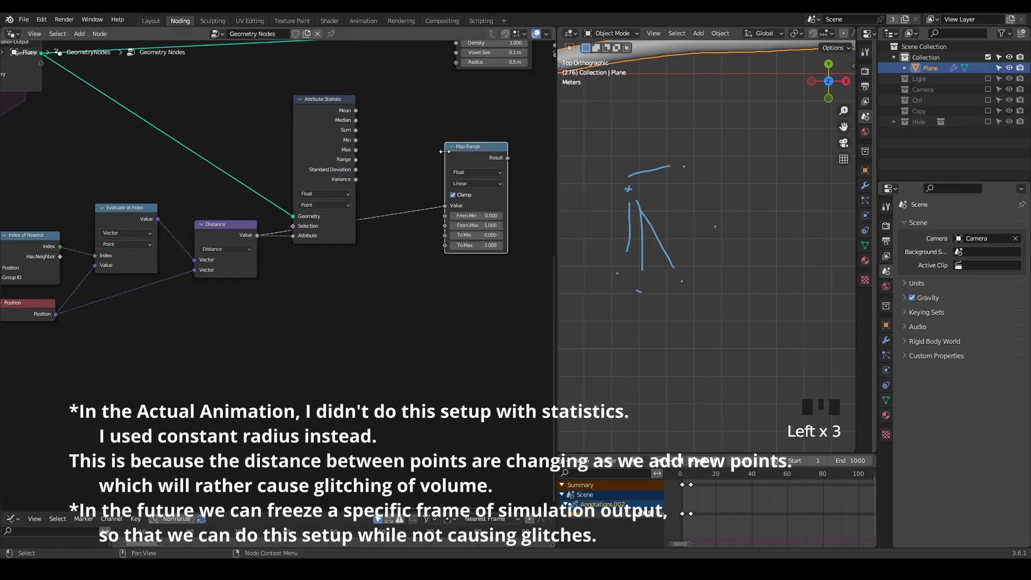
Step: Connect Attribute Statistic's Min and Max to Map Range's From Min and From Max, and reposition Attribute Statistic beside the Distance node
scroll(424, 151, up, 2)
middle_drag(424, 151, 315, 133)
drag(323, 130, 429, 219)
drag(322, 143, 429, 230)
drag(277, 84, 278, 237)
middle_drag(278, 237, 271, 276)
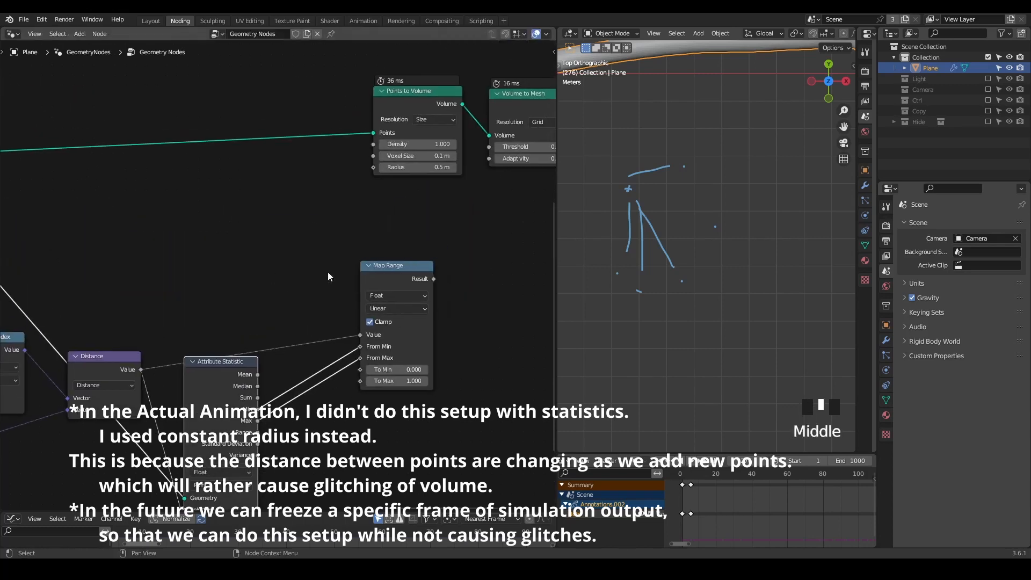
Step: Connect the Map Range Result to the Radius of Points to Volume and erase the annotation strokes from the viewport
drag(433, 279, 373, 167)
shift+middle_drag(630, 179, 709, 191)
scroll(709, 191, down, 7)
key(d)
right_drag(709, 234, 707, 276)
mouse_move(741, 259)
shift+middle_down()
mouse_move(605, 263)
mouse_move(632, 261)
shift+middle_up()
Step: Hide the unused sockets of the Attribute Statistic node
middle_drag(345, 315, 416, 219)
scroll(416, 219, up, 2)
middle_drag(373, 250, 384, 236)
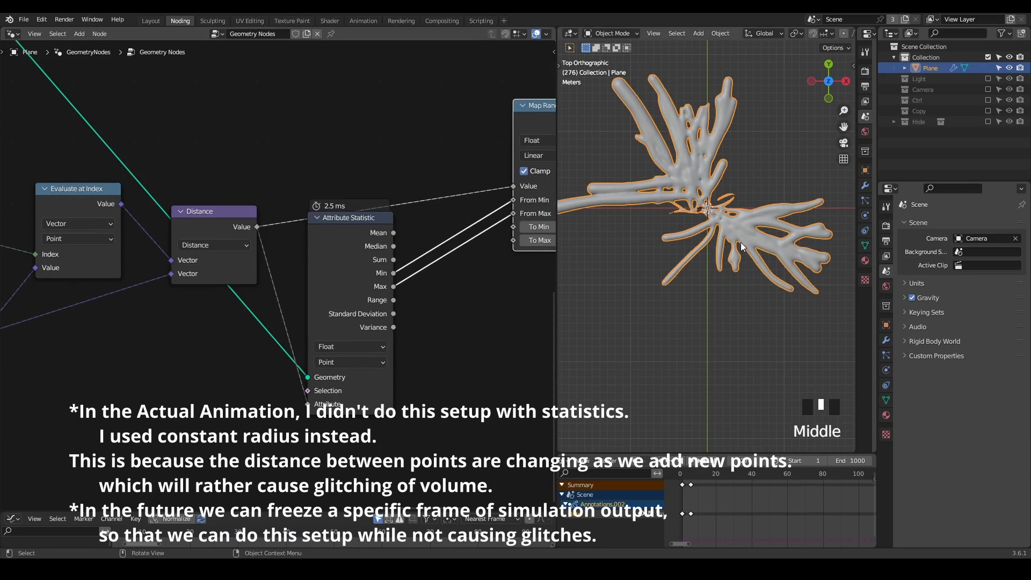
scroll(741, 248, up, 2)
shift+middle_drag(741, 248, 772, 200)
scroll(690, 248, up, 2)
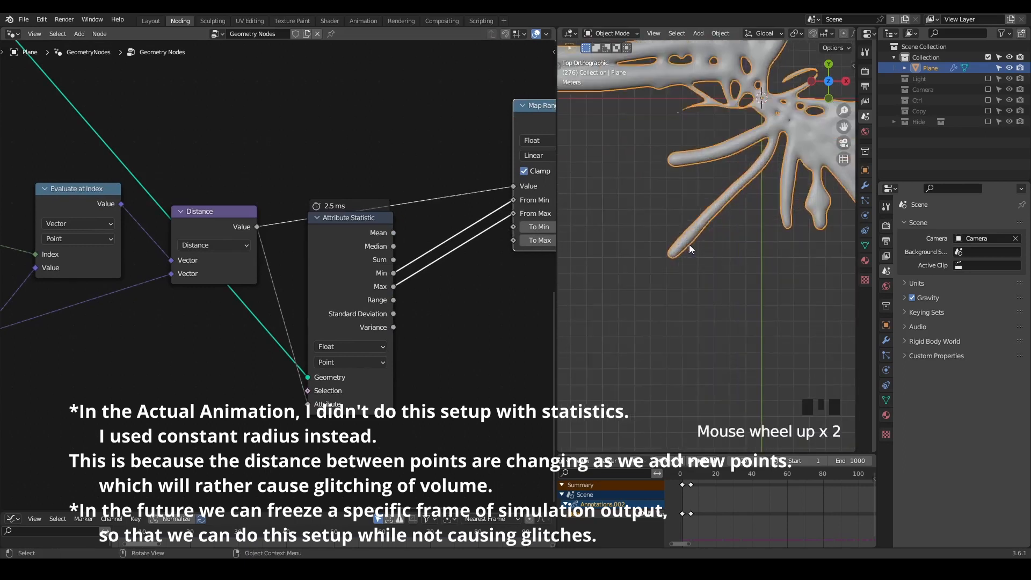
middle_drag(484, 253, 427, 278)
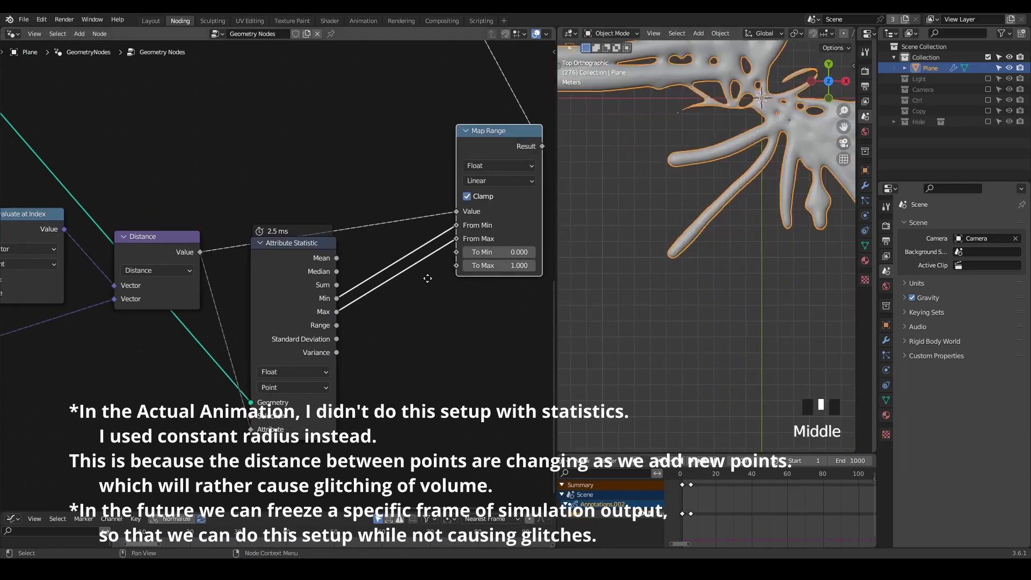
click(280, 282)
key(ctrl+h)
shift+middle_drag(808, 196, 673, 219)
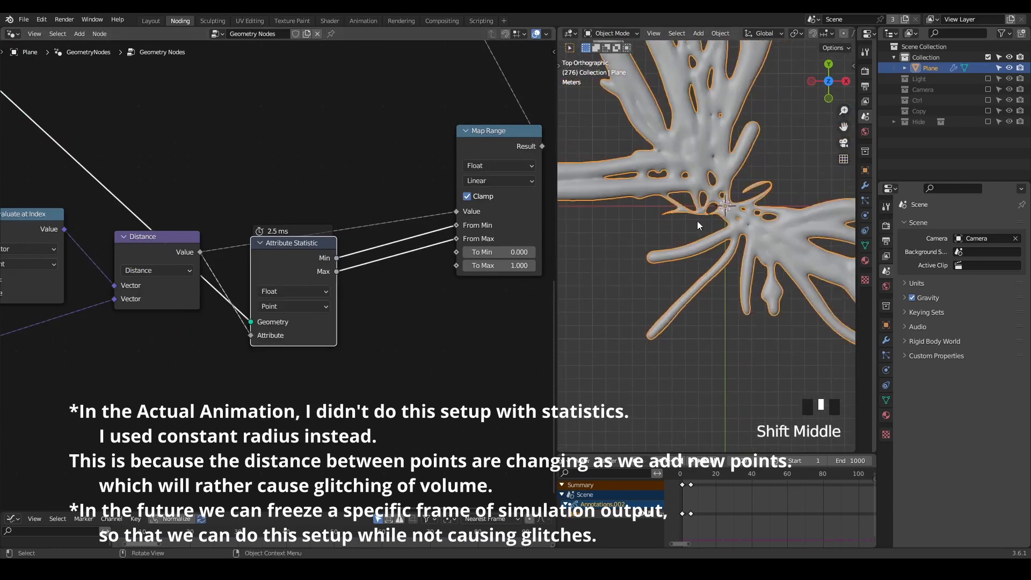
Step: Reposition the Points to Volume, Volume to Mesh and Map Range nodes to tidy the volume section
middle_drag(397, 267, 332, 339)
scroll(441, 201, down, 4)
middle_drag(442, 197, 258, 153)
drag(163, 93, 506, 195)
key(g)
click(300, 237)
middle_drag(300, 238, 403, 226)
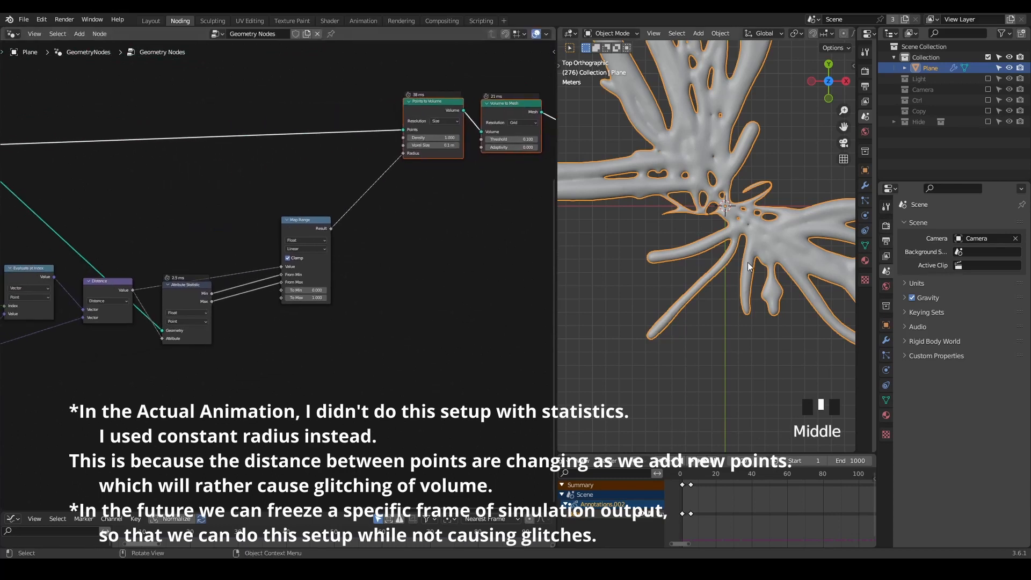
scroll(359, 232, up, 4)
click(354, 212)
drag(353, 211, 386, 160)
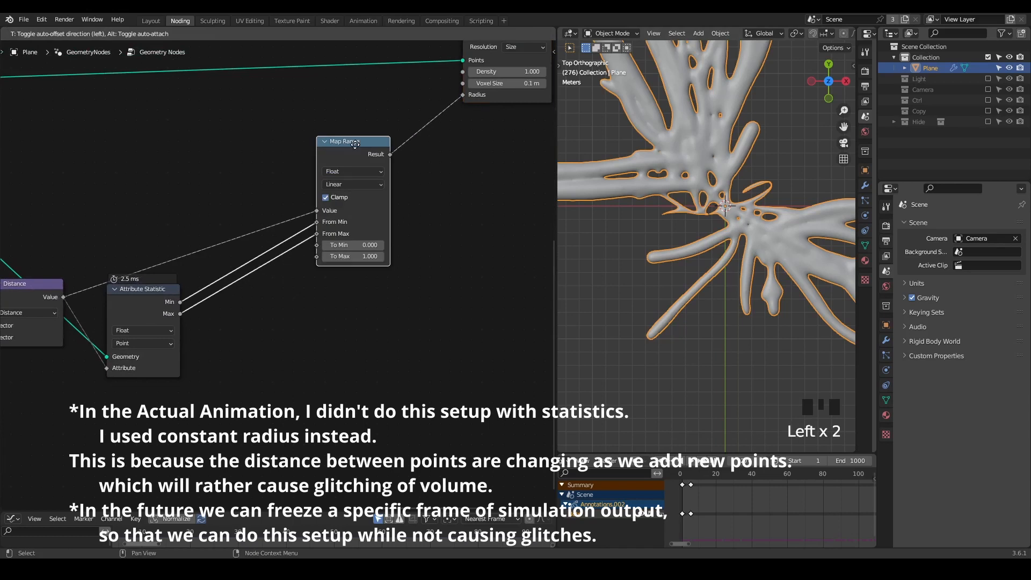
Step: Set Map Range's To Min to 1 and To Max to 0.25
middle_drag(332, 294, 393, 282)
scroll(448, 212, up, 3)
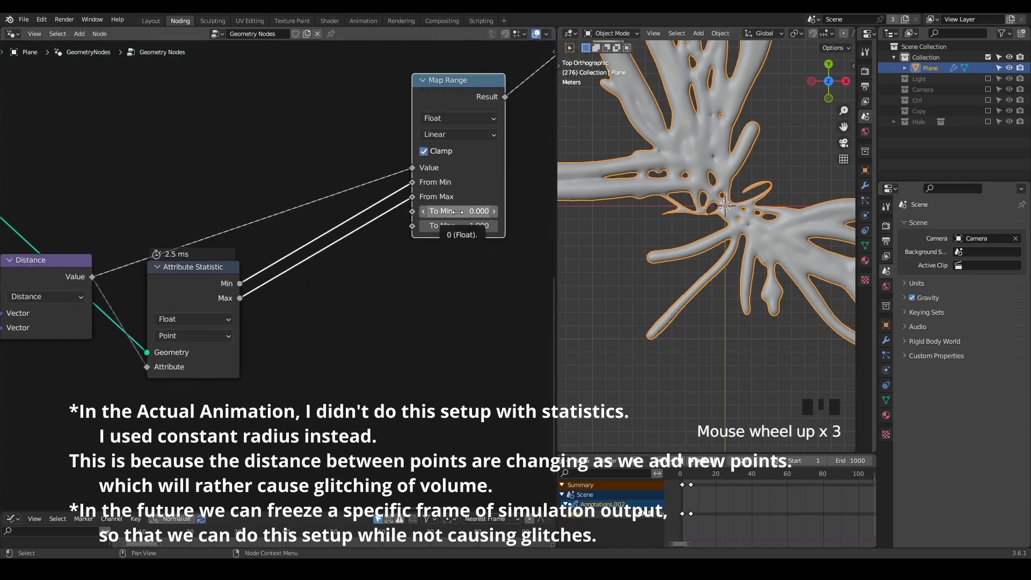
click(458, 211)
text(1)
key(Return)
click(458, 227)
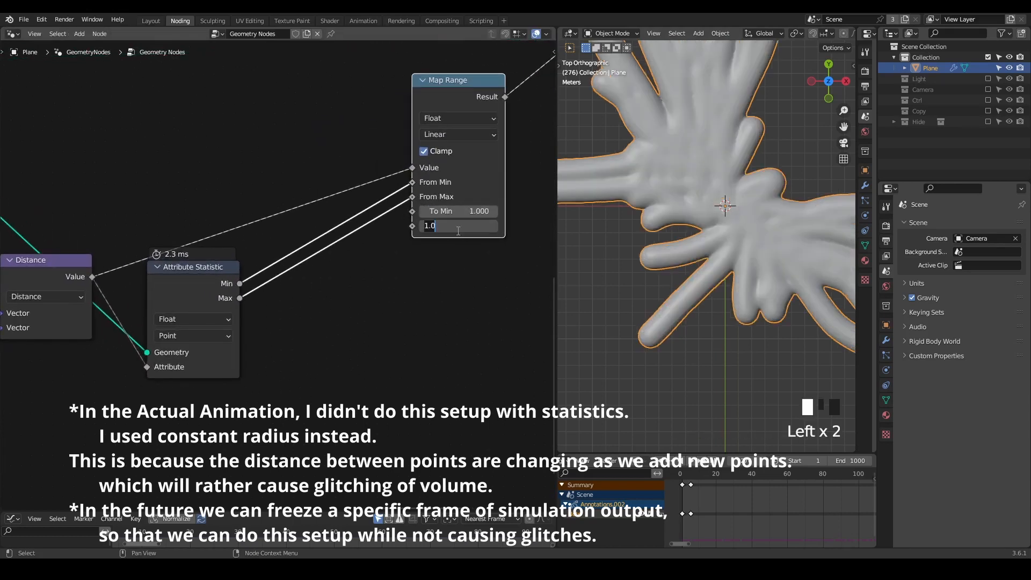
text(0.25)
key(Return)
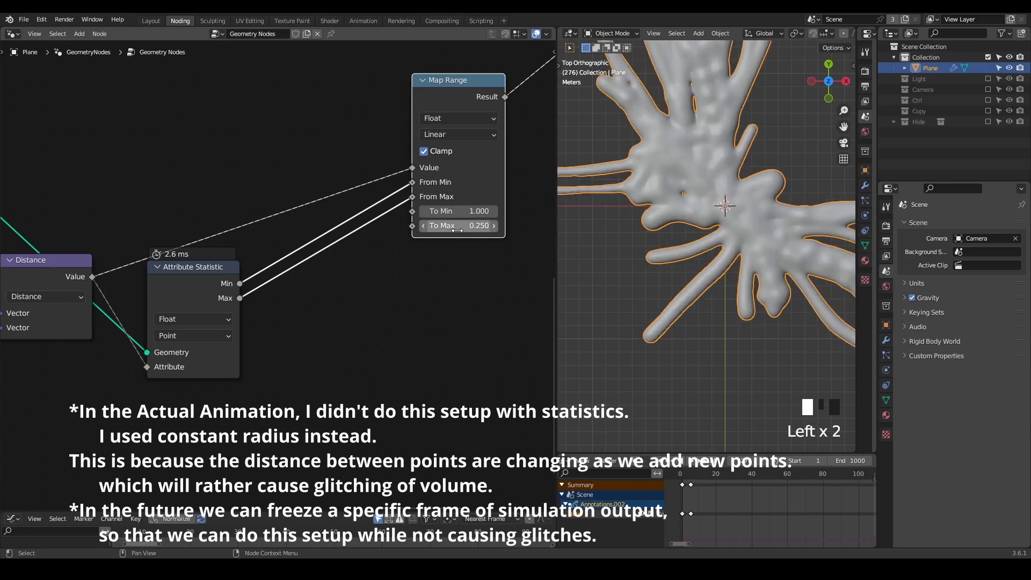
Step: Set Map Range's To Min to 0.4
click(453, 212)
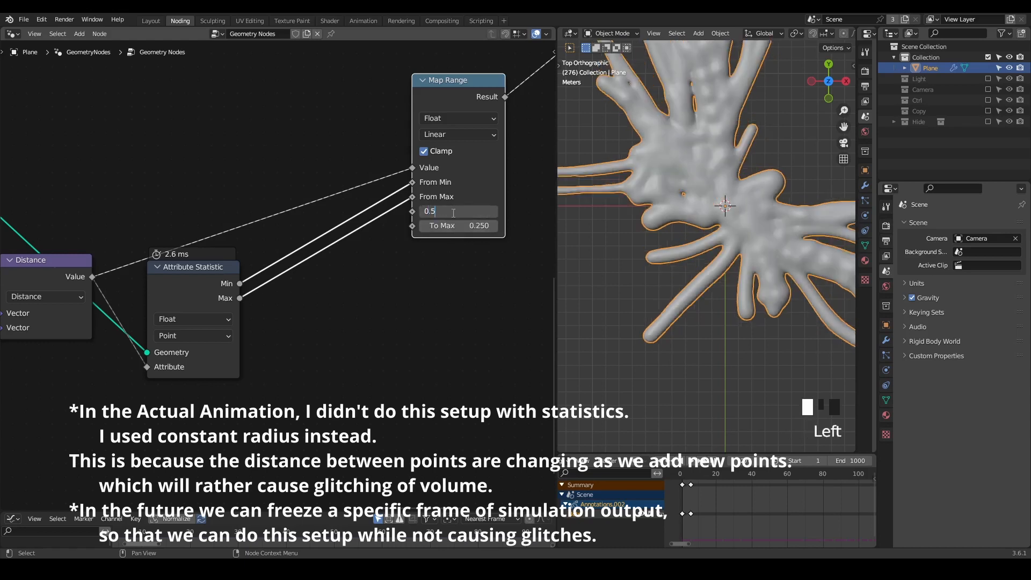
click(453, 211)
text(0.4)
key(Return)
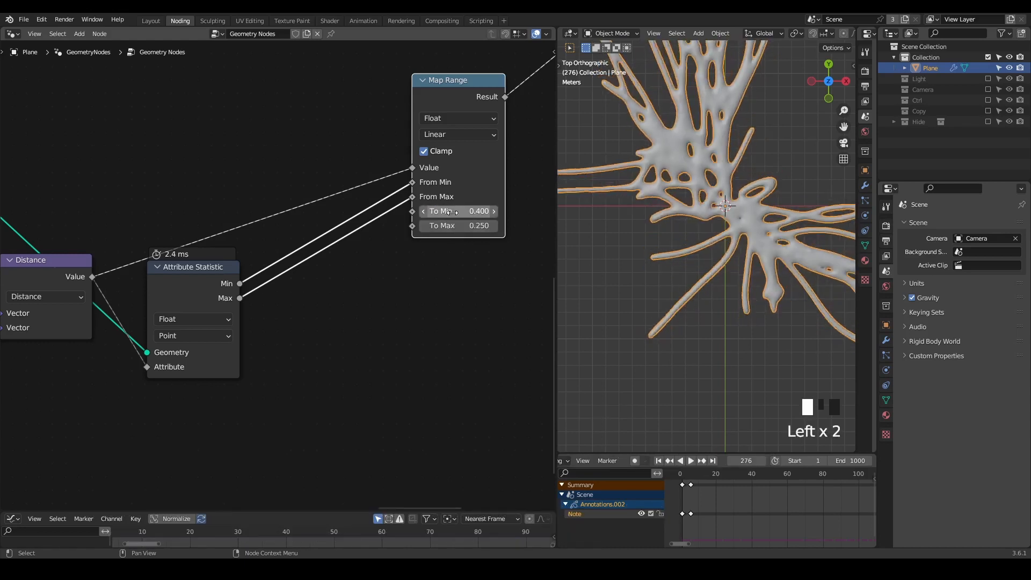
Step: Play the simulation from the first frame and examine the growing branches with the mapped radius
scroll(626, 222, down, 2)
shift+middle_drag(694, 207, 680, 205)
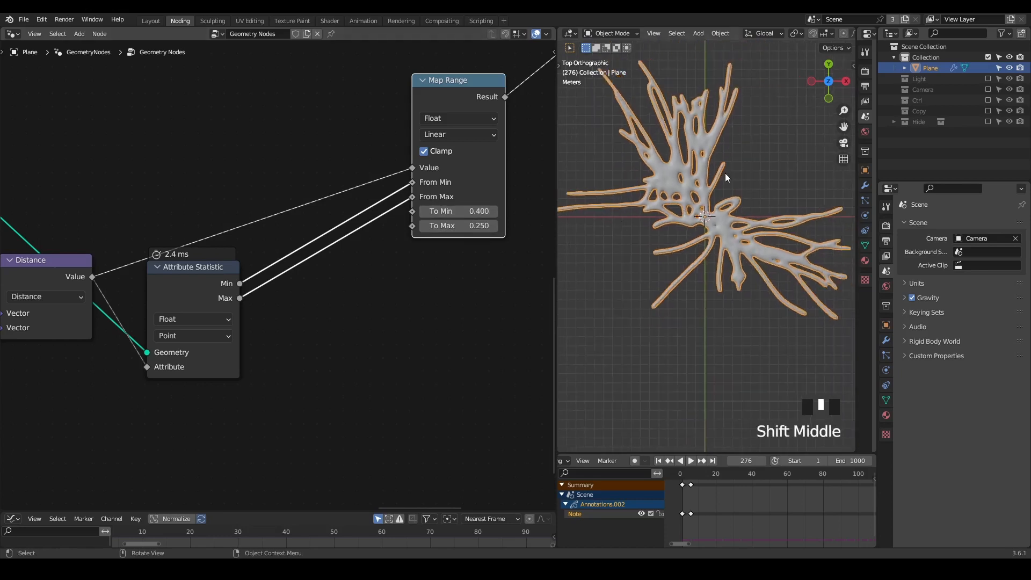
key(shift+space)
key(space)
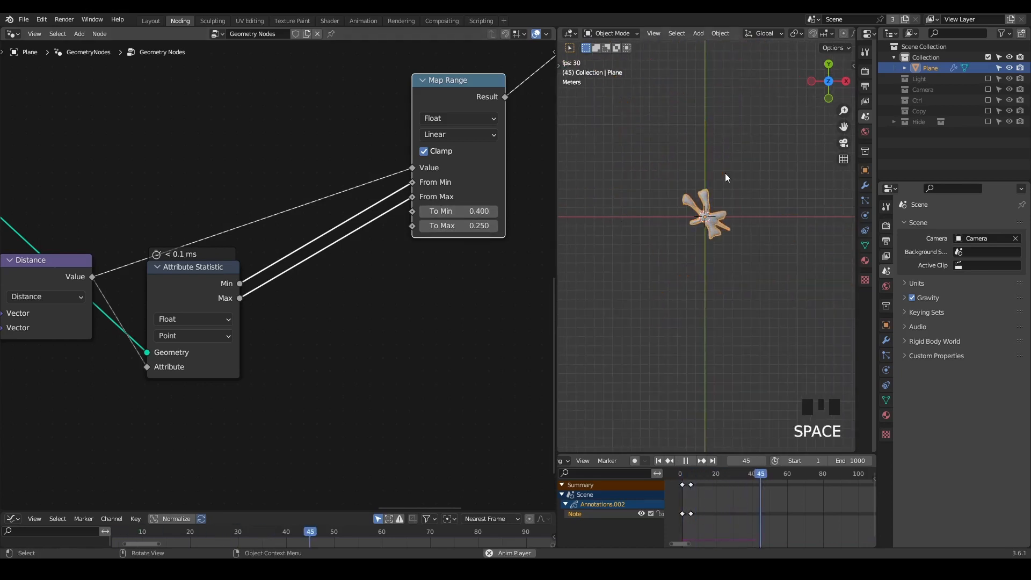
scroll(745, 199, up, 2)
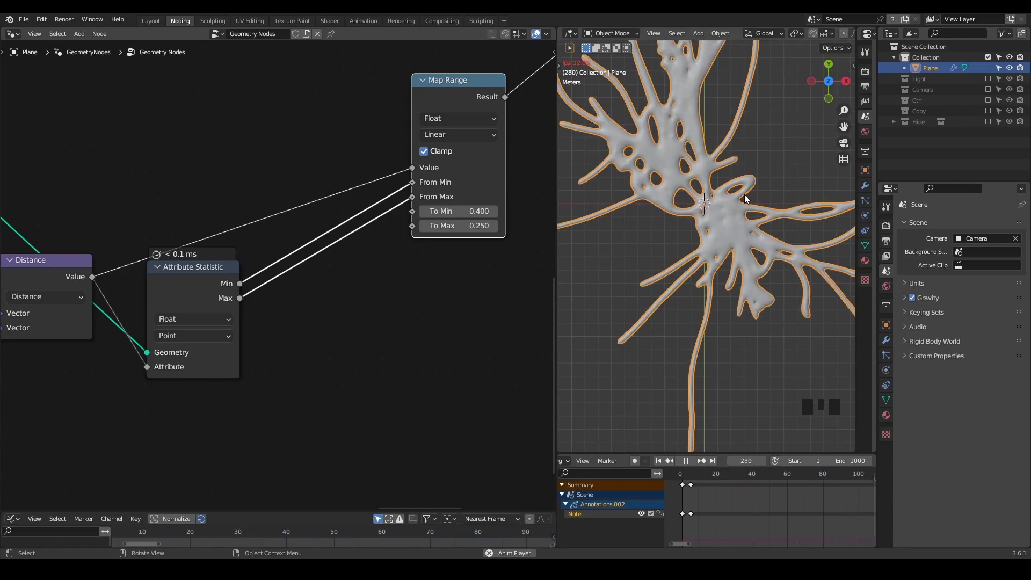
key(space)
scroll(745, 194, down, 3)
shift+middle_drag(745, 194, 769, 200)
scroll(769, 201, up, 2)
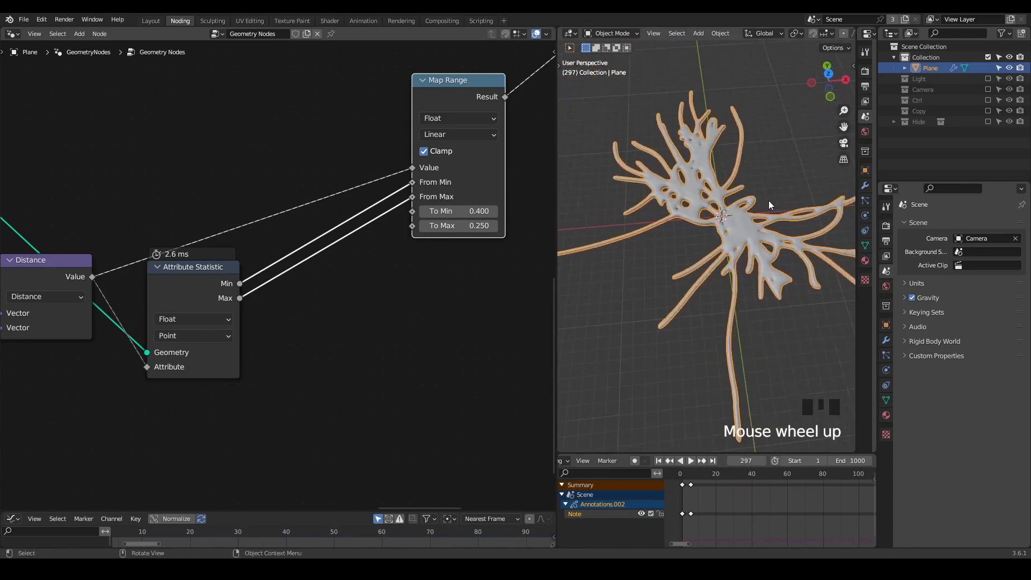
Step: Deselect the plane, replay the growth from the start, and return to the first frame
click(791, 161)
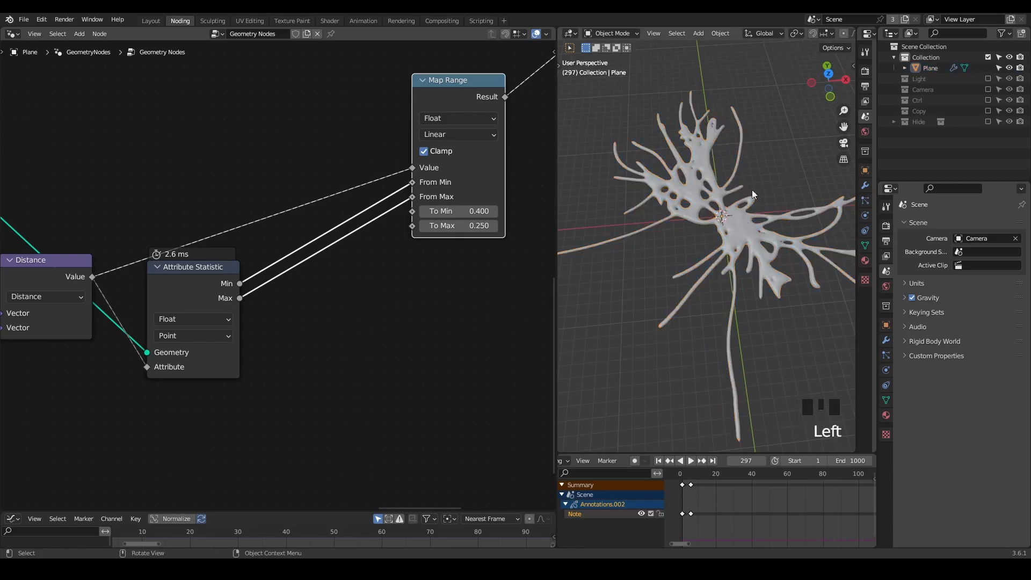
key(shift+space)
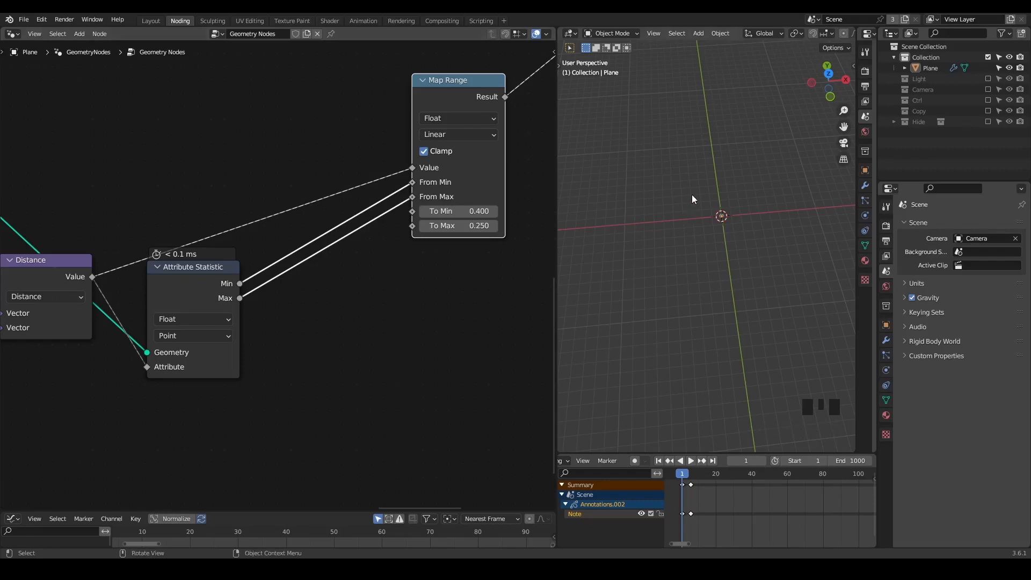
key(space)
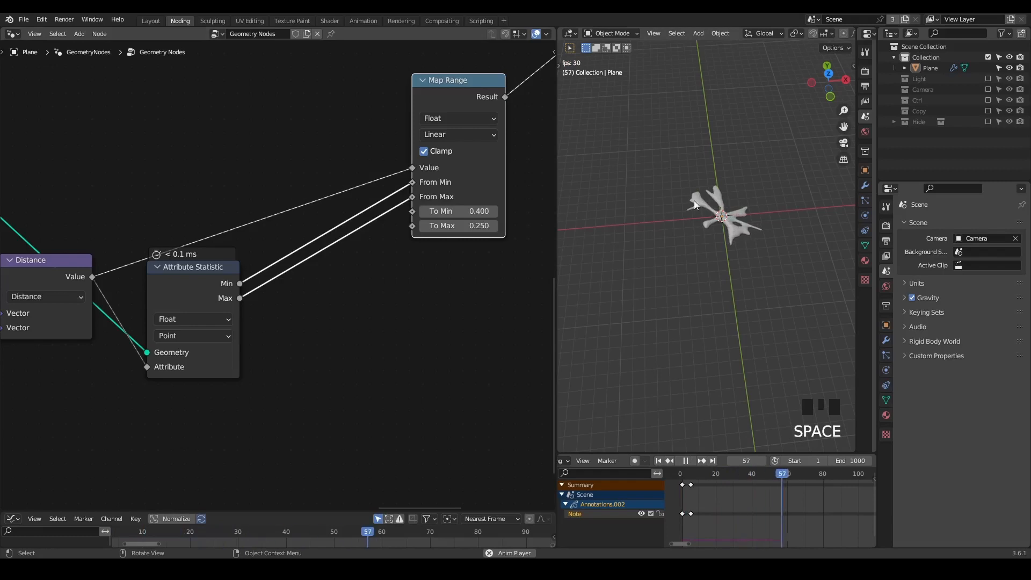
key(space)
key(shift+space)
Step: Add a Grid node in the empty area near the start of the tree and preview its Mesh output
middle_drag(180, 165, 273, 274)
scroll(305, 297, up, 6)
scroll(273, 273, up, 9)
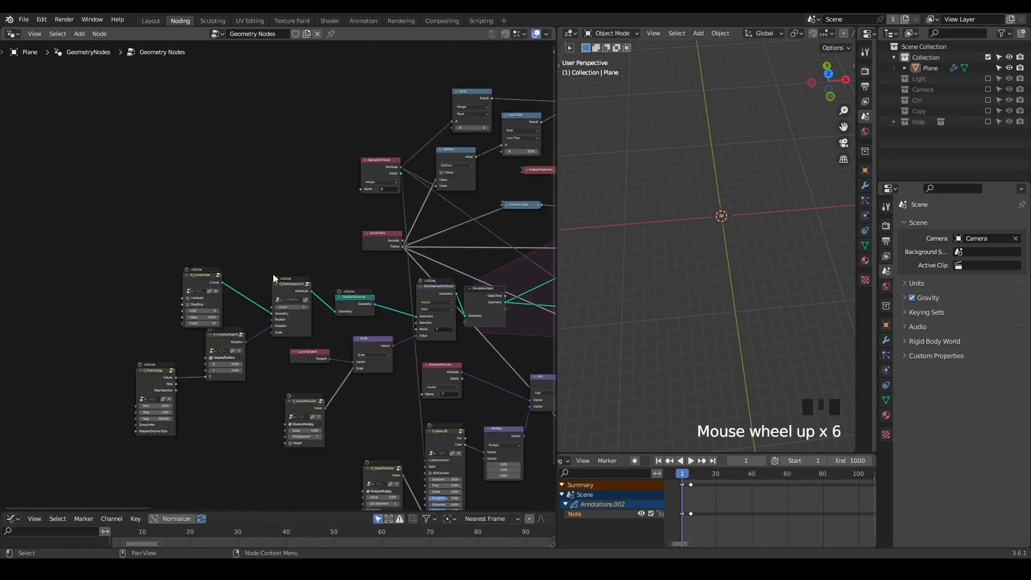
scroll(324, 251, up, 1)
key(ctrl+a)
text(grid)
key(Return)
click(170, 145)
alt+shift+click(200, 143)
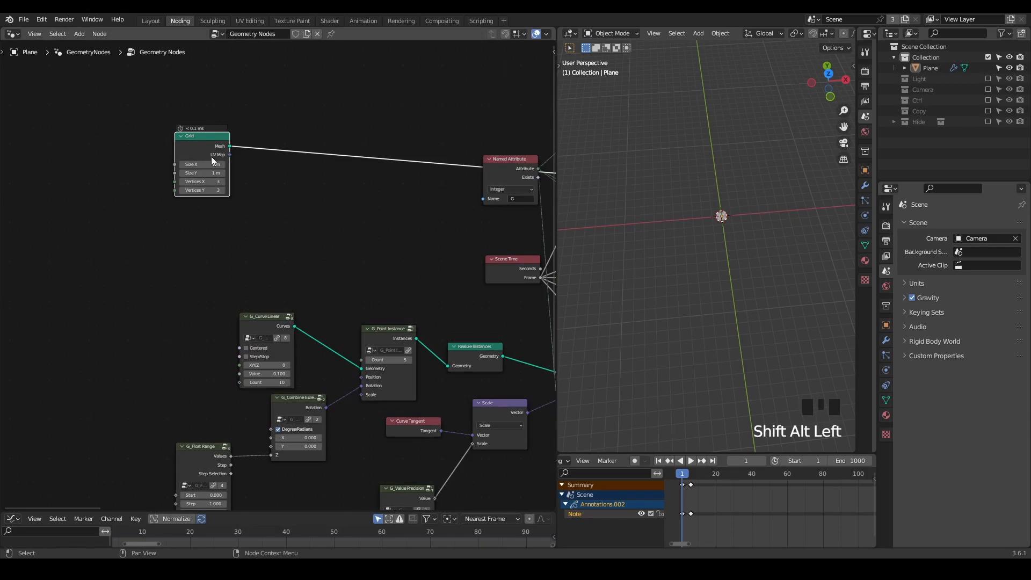
Step: Set the Grid's Size X and Y to 25 m and its Vertices X and Y to 100
click(200, 164)
click(321, 177)
click(277, 182)
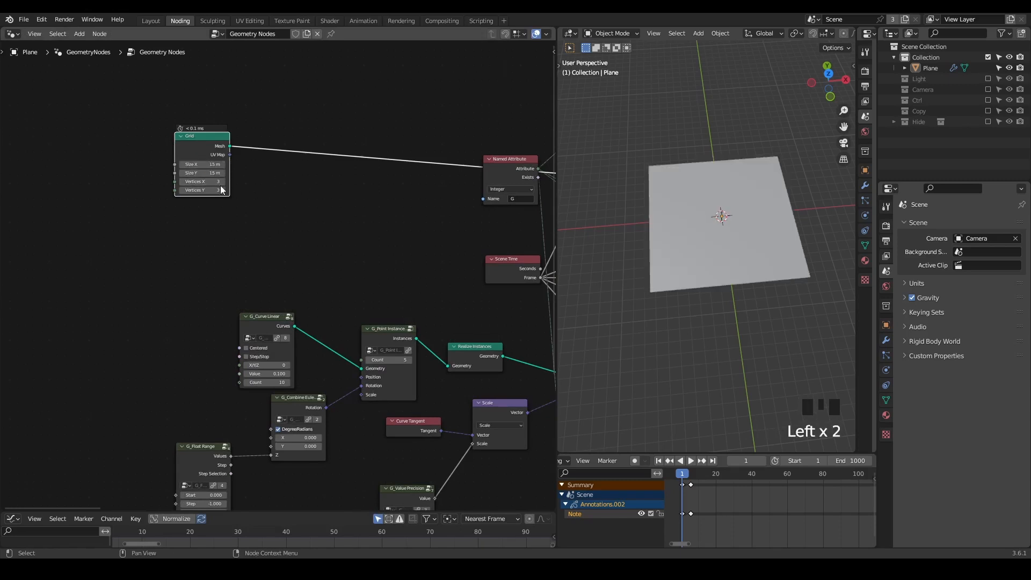
text(5)
key(Return)
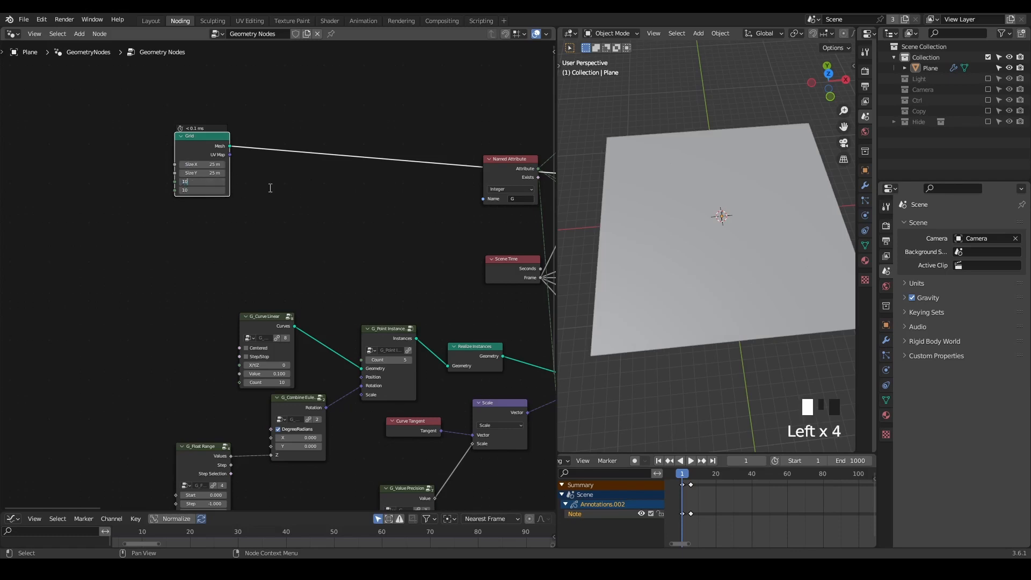
scroll(272, 188, up, 3)
Step: Switch the viewport to wireframe shading and reposition the Grid node
key(z)
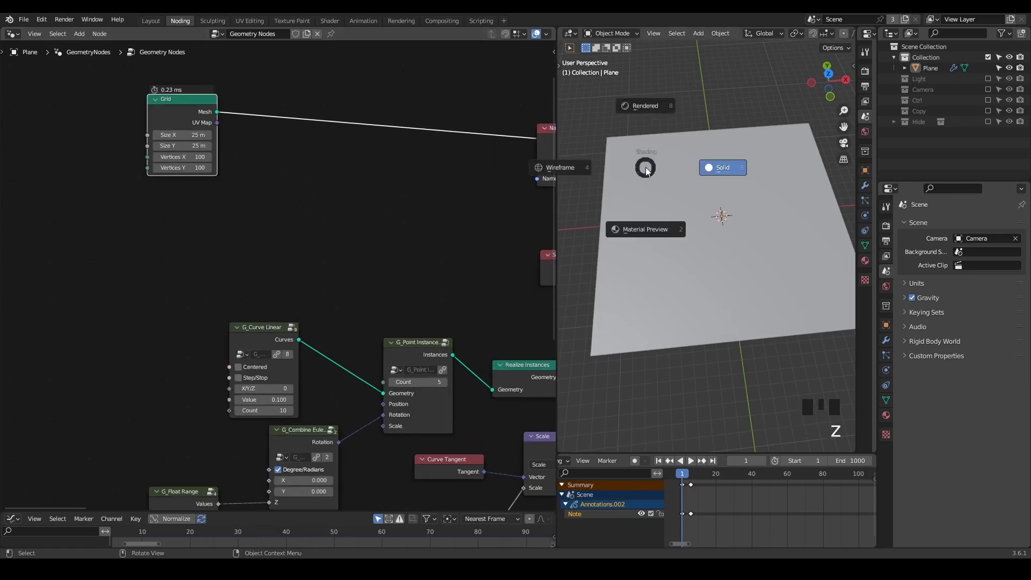
click(579, 162)
middle_drag(283, 183, 314, 194)
drag(206, 121, 127, 228)
scroll(160, 228, up, 3)
middle_drag(161, 233, 165, 214)
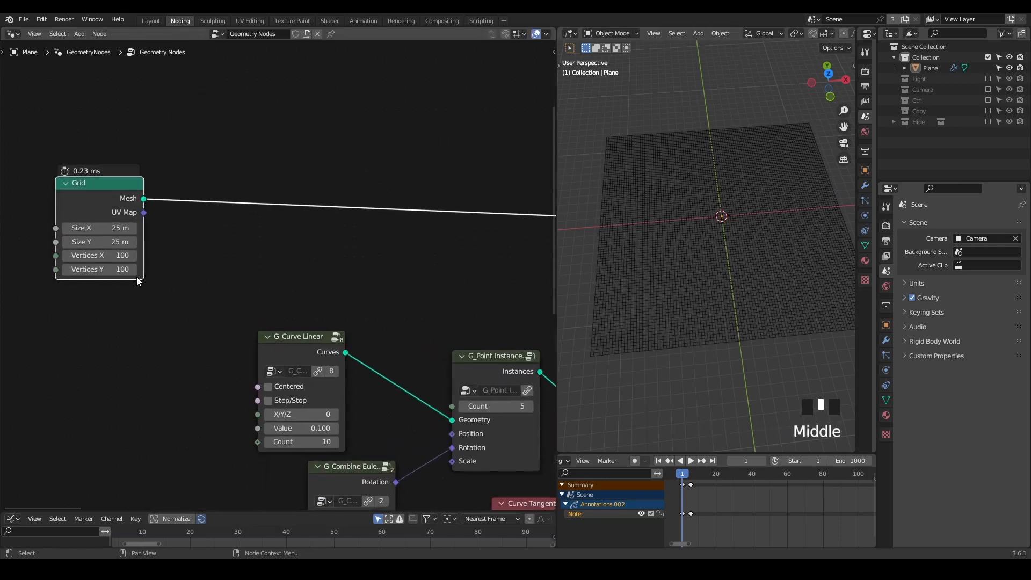
Step: Insert a G_Normal Displacement node on the link from the Grid's Mesh output
key(ctrl+a)
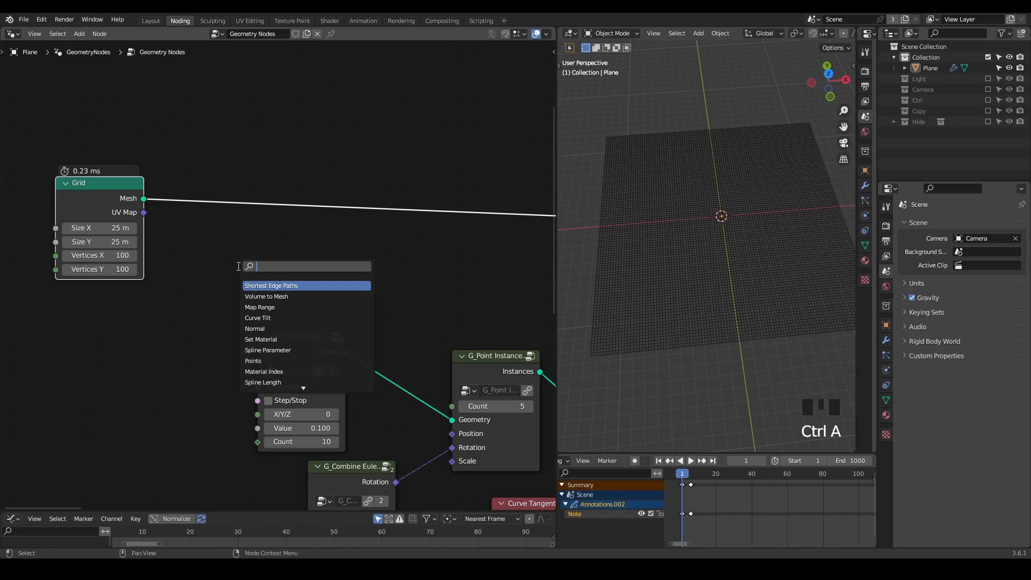
text(normal dis)
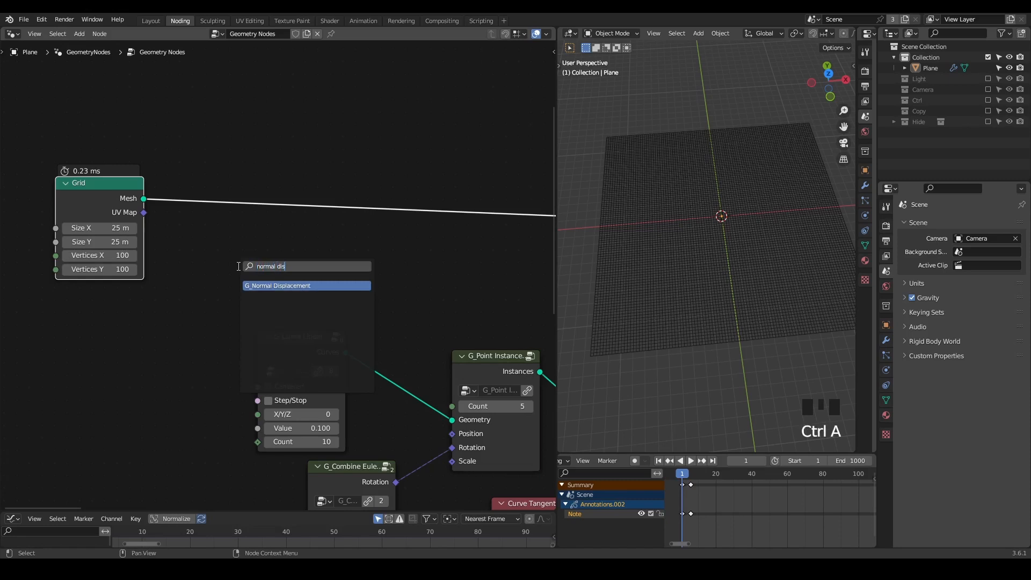
key(Return)
click(257, 179)
Step: Add a G_Noise 3D node below the Grid and connect its Fac output to the Displacement of G_Normal Displacement
middle_drag(180, 255, 255, 214)
key(ctrl+a)
text(noise 3d)
key(Return)
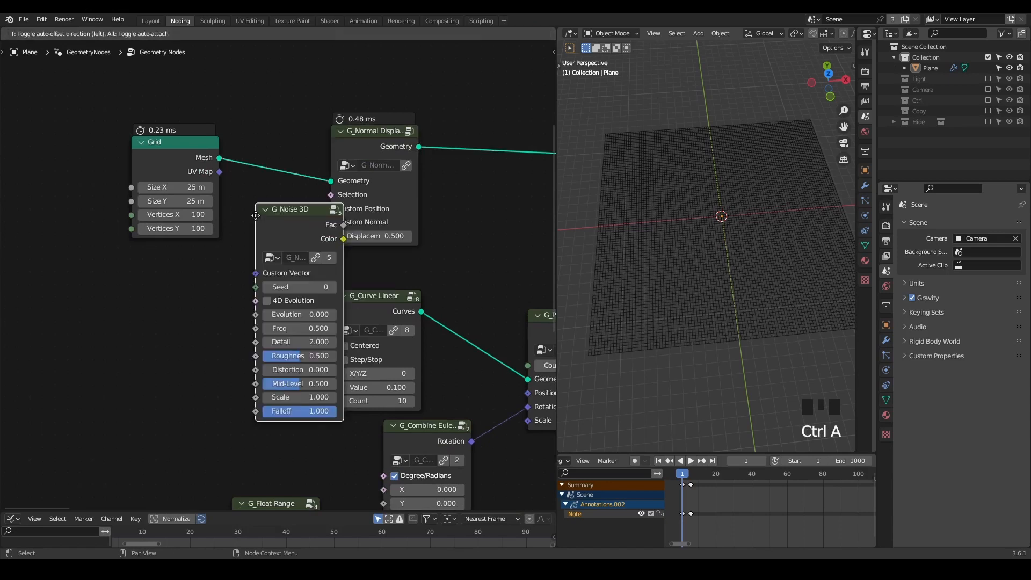
click(111, 298)
drag(204, 301, 391, 221)
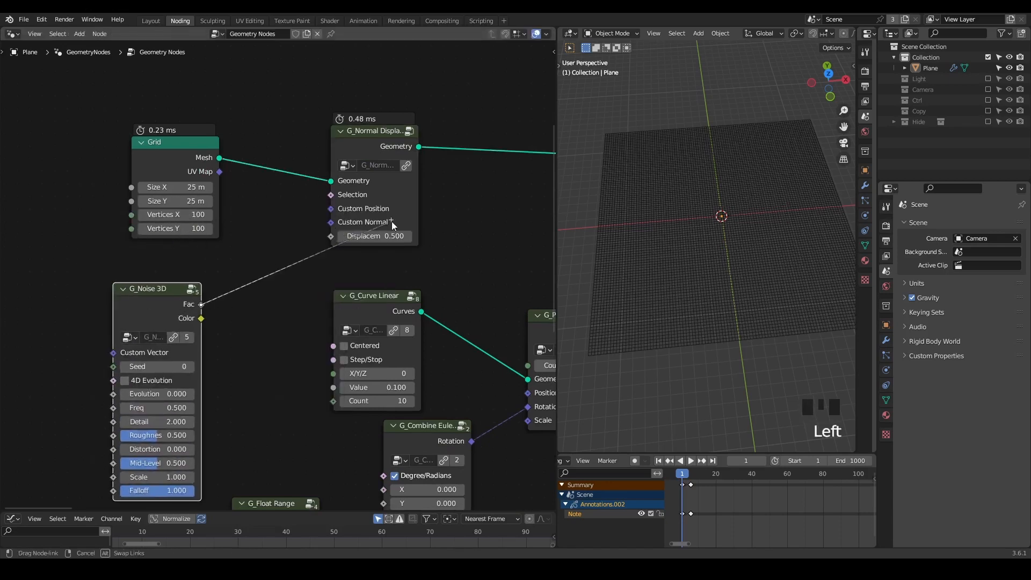
drag(335, 238, 331, 236)
drag(156, 301, 236, 252)
Step: Set G_Noise 3D's Freq to 0.09 and Scale to 9.01, and return the viewport to solid shading
middle_drag(669, 346, 680, 297)
middle_drag(249, 315, 289, 301)
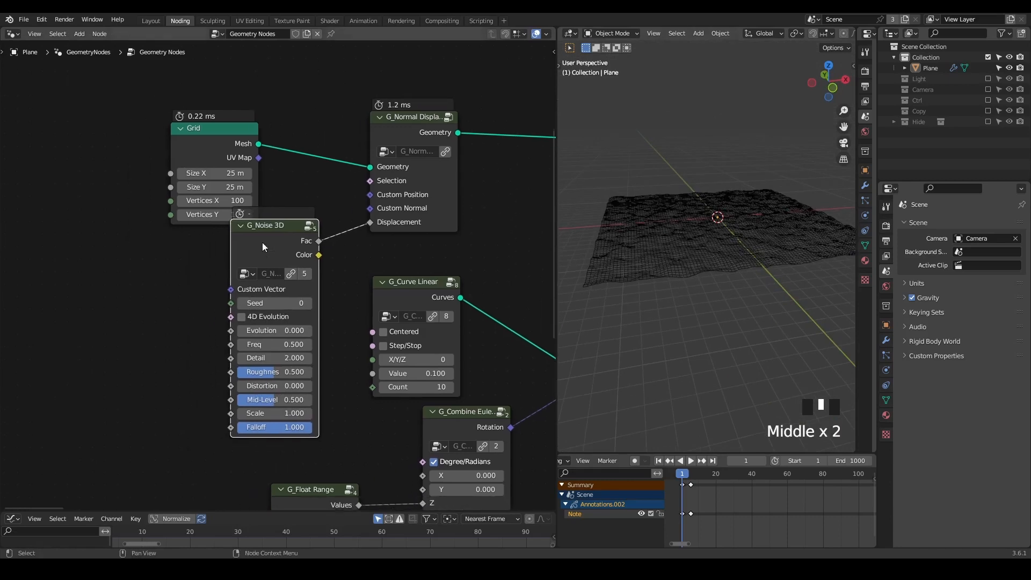
drag(263, 245, 232, 252)
drag(253, 423, 286, 422)
shift+drag(250, 345, 215, 345)
mouse_move(670, 235)
middle_down()
mouse_move(674, 275)
mouse_move(682, 210)
mouse_move(654, 227)
middle_up()
shift+drag(251, 415, 260, 414)
key(z)
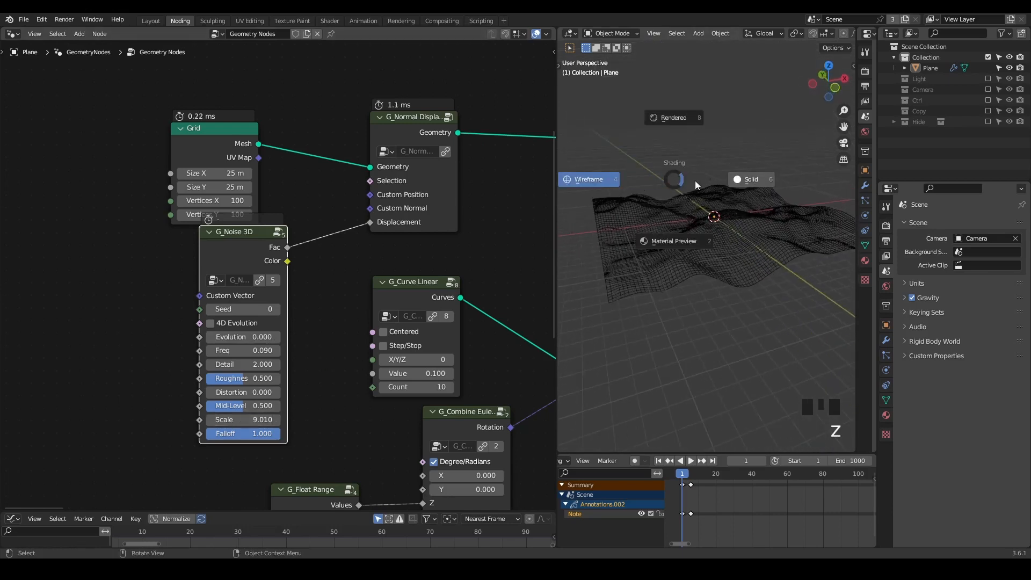
mouse_move(759, 179)
middle_down()
mouse_move(741, 281)
mouse_move(739, 267)
mouse_move(725, 263)
middle_up()
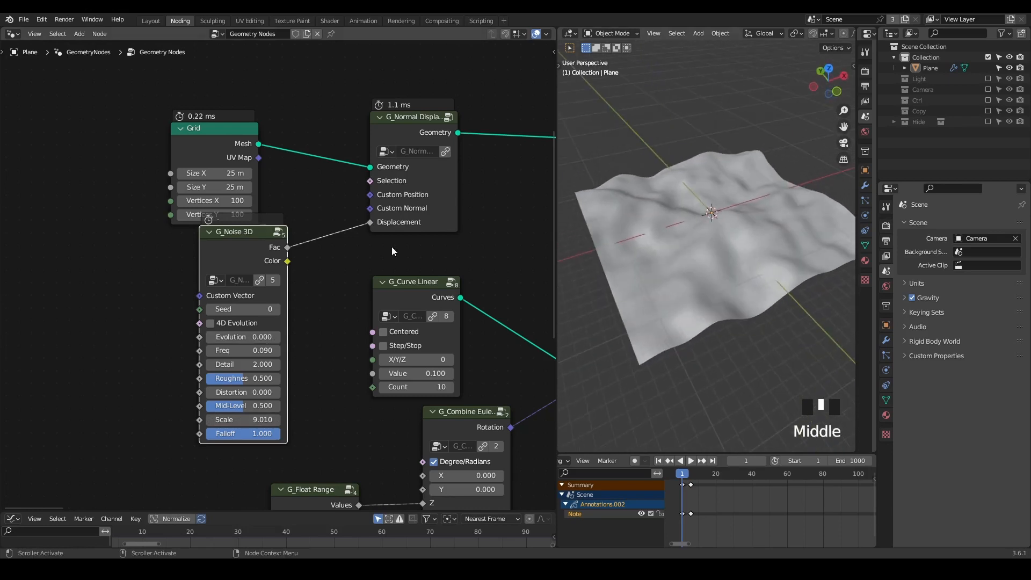
Step: Move the Grid, G_Normal Displacement and G_Noise 3D nodes together below the curve-generating nodes
middle_drag(370, 249, 66, 136)
scroll(140, 195, down, 12)
drag(217, 139, 125, 218)
key(g)
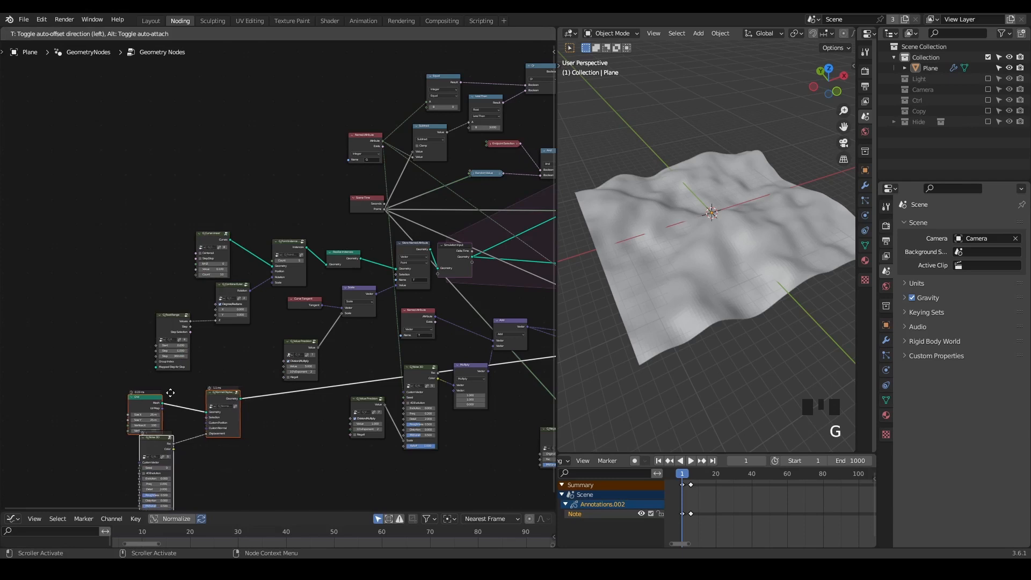
click(168, 403)
Step: Move the curve-generating nodes, from G_Float Range through Realize Instances, further away from Store Named Attribute to free up space
scroll(325, 333, up, 7)
middle_drag(324, 333, 379, 244)
scroll(379, 244, down, 2)
drag(405, 120, 185, 215)
shift+click(159, 297)
key(g)
click(140, 273)
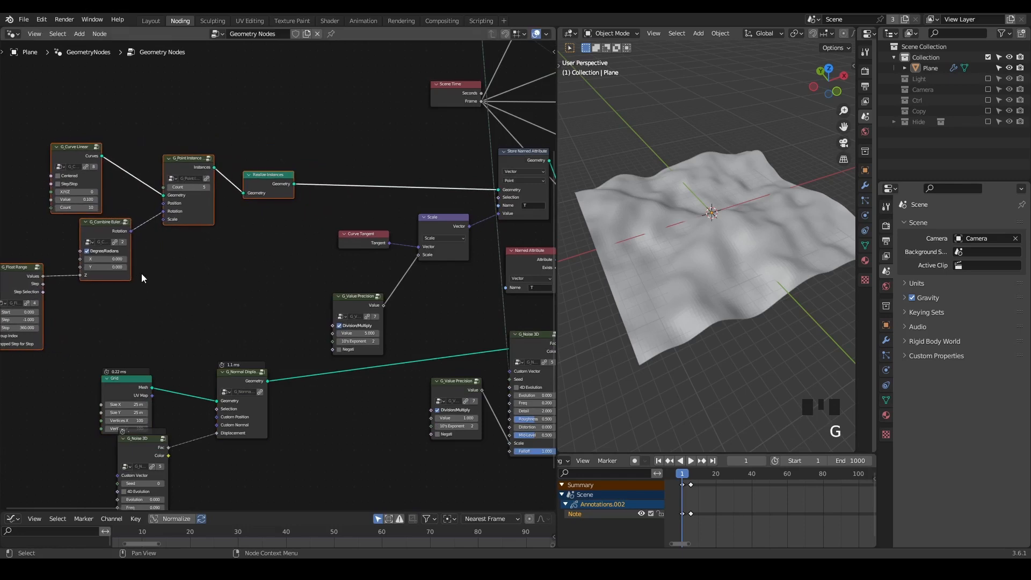
Step: Move the Grid, G_Normal Displacement and G_Noise 3D nodes closer beneath the curve-generating nodes
middle_drag(169, 299, 226, 227)
drag(310, 267, 160, 408)
key(g)
click(128, 333)
middle_drag(315, 196, 295, 253)
Step: Add a Set Position node on the link between Realize Instances and Store Named Attribute
scroll(298, 247, up, 2)
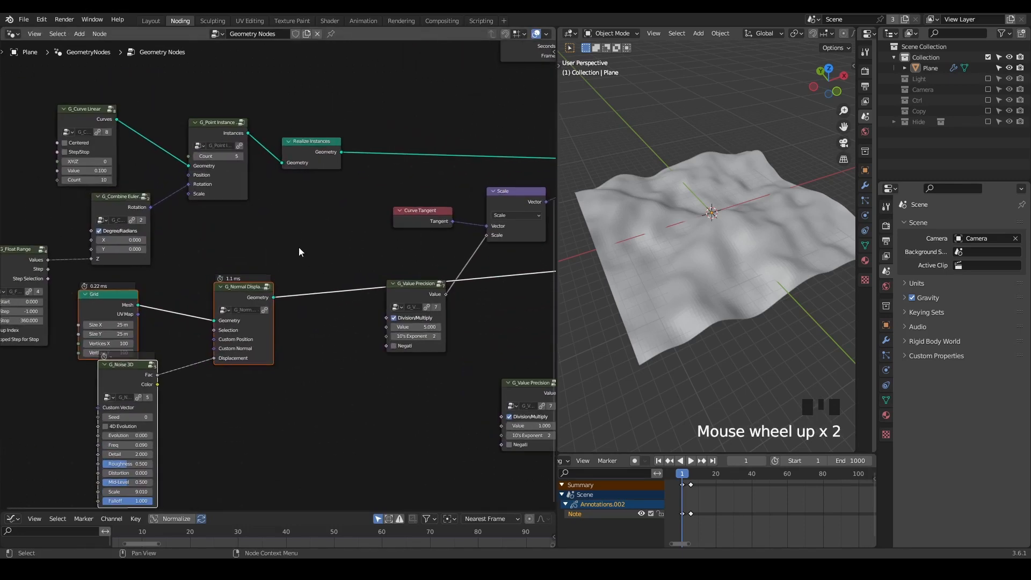
key(ctrl+a)
text(set )
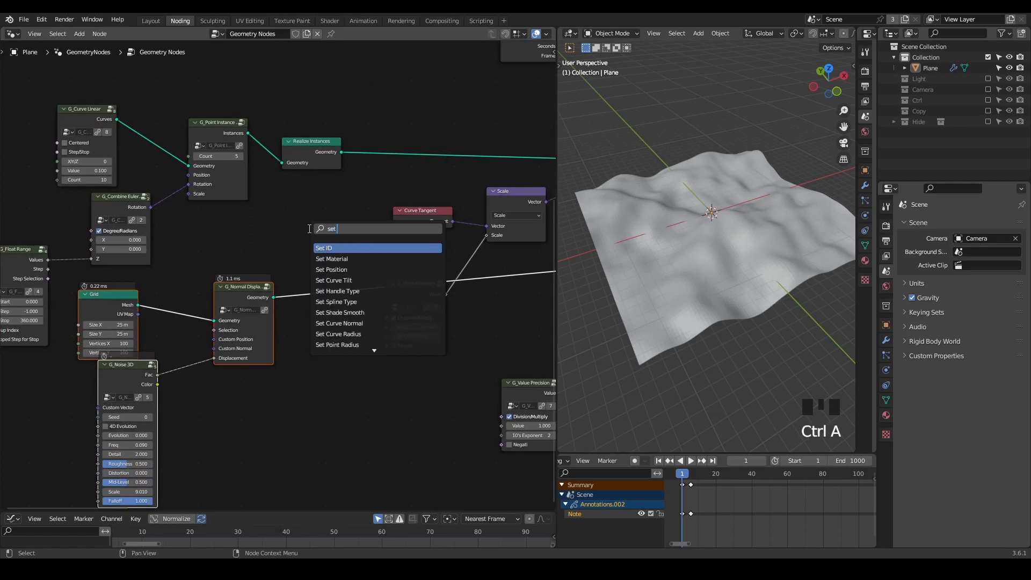
text(p)
key(Return)
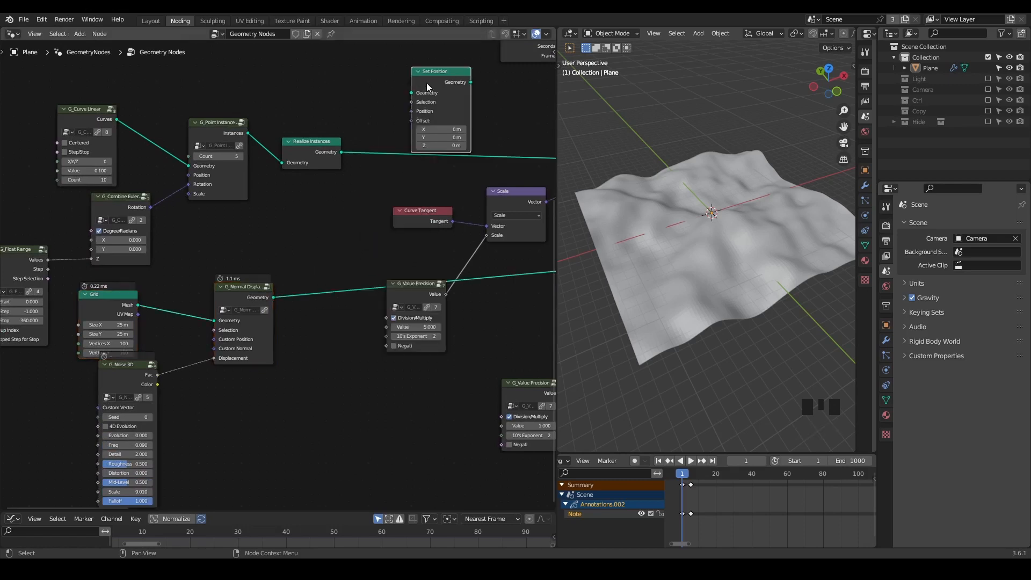
click(428, 139)
Step: Shift the terrain nodes aside and add a Geometry Proximity node in the space between them and Set Position
middle_drag(342, 238, 384, 204)
drag(345, 253, 187, 392)
key(g)
click(250, 253)
key(ctrl+a)
text(g)
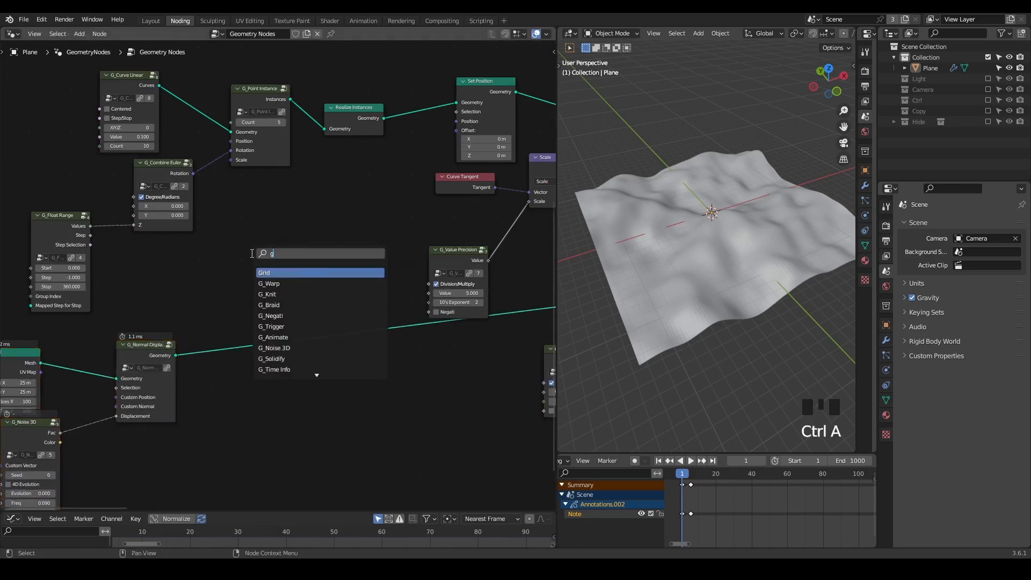
text(eometry pr)
key(Return)
click(250, 253)
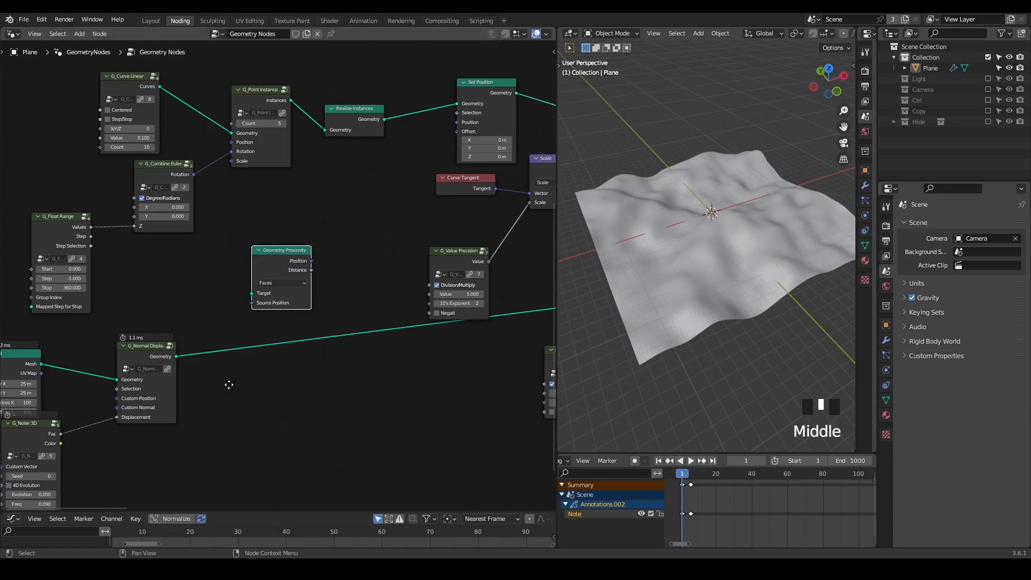
Step: Connect G_Normal Displacement's Geometry to Geometry Proximity's Target, and its Position output to Set Position's Position
middle_drag(226, 382, 221, 340)
scroll(220, 338, up, 3)
drag(172, 296, 235, 248)
drag(269, 213, 269, 213)
drag(338, 162, 393, 123)
middle_drag(393, 123, 288, 300)
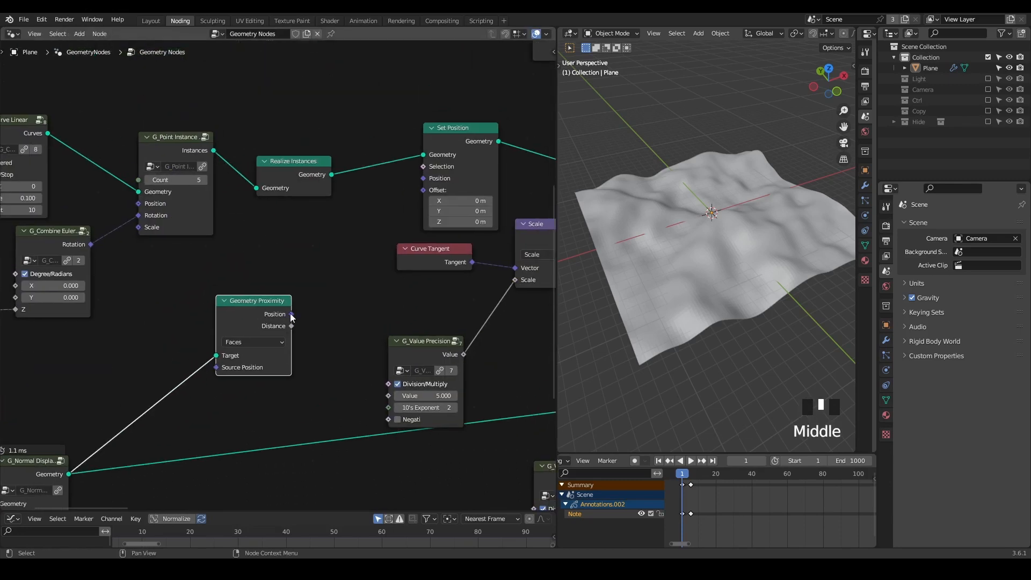
drag(291, 315, 347, 244)
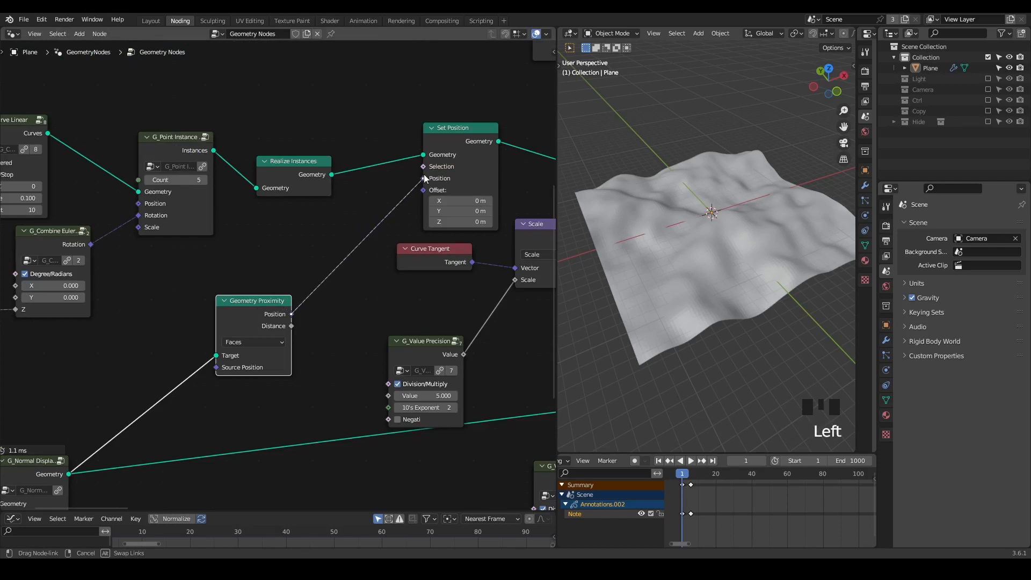
drag(423, 174, 424, 175)
Step: Preview the Set Position output through a Viewer node, inspect the curves up close, and delete the Viewer
middle_drag(620, 178, 694, 249)
scroll(624, 221, up, 4)
ctrl+shift+click(465, 140)
scroll(698, 276, up, 5)
shift+scroll(712, 243, up, 1)
scroll(705, 238, up, 3)
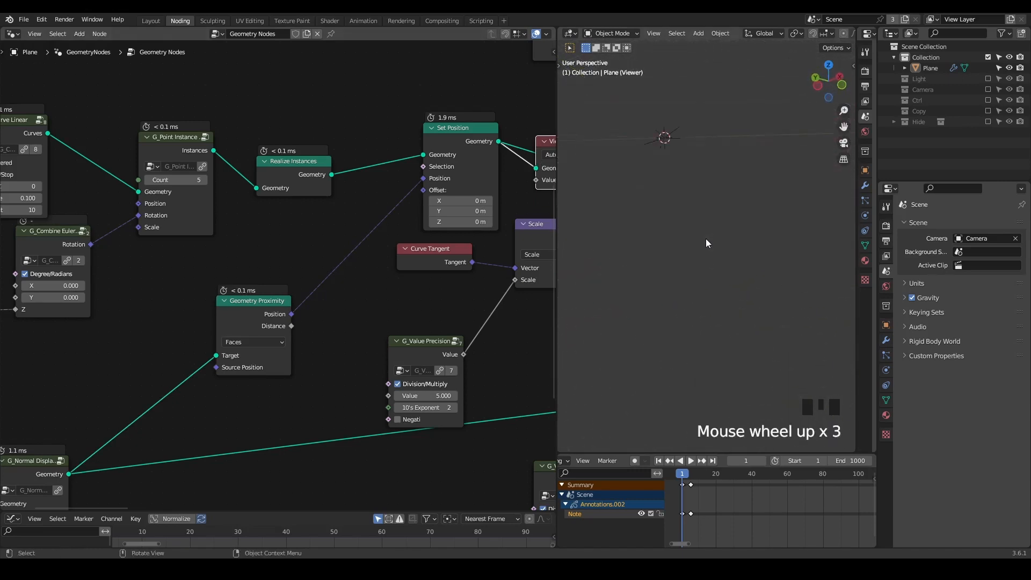
click(675, 137)
middle_drag(676, 172, 649, 229)
middle_drag(453, 127, 419, 136)
click(499, 137)
key(x)
scroll(711, 223, down, 16)
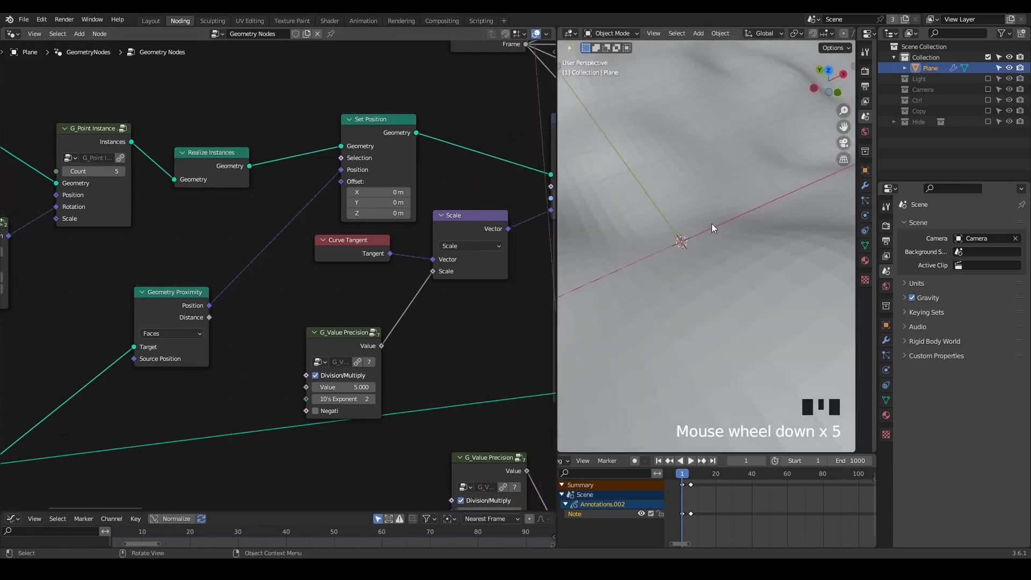
Step: Duplicate the Set Position node and insert the copy just before the Simulation Output inside the simulation zone
middle_drag(424, 279, 192, 218)
scroll(253, 206, down, 12)
scroll(220, 227, down, 4)
key(shift+d)
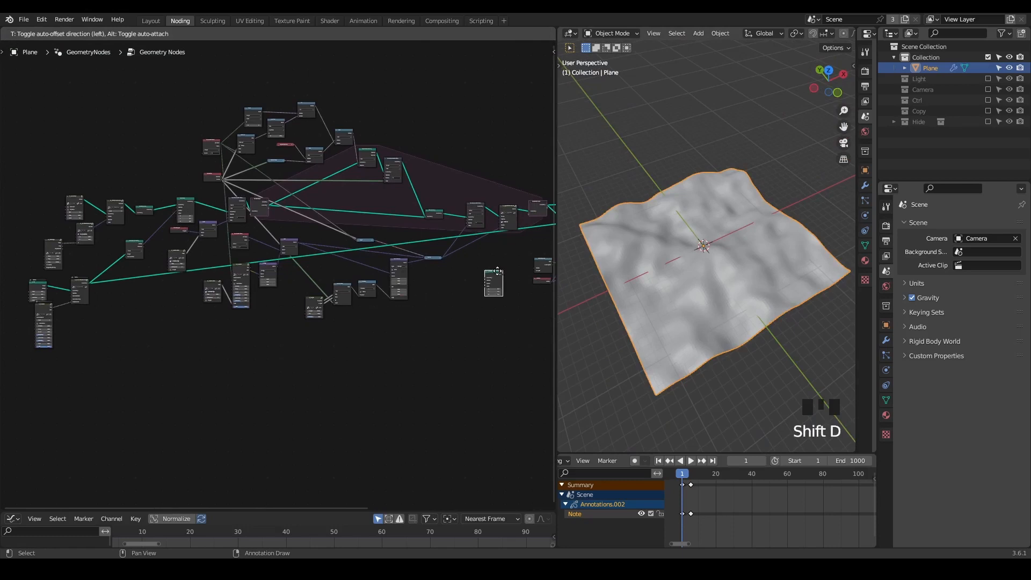
click(499, 260)
middle_drag(524, 222, 410, 221)
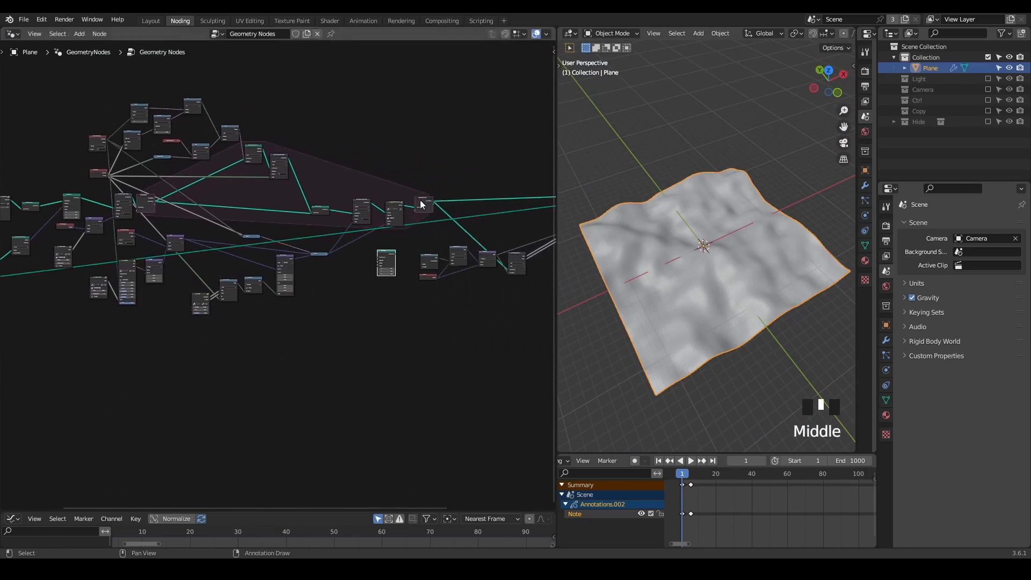
drag(422, 204, 460, 201)
drag(389, 250, 423, 195)
Step: Connect Geometry Proximity's Position to the duplicated Set Position's Position and play the simulation briefly from the start
middle_drag(33, 245, 100, 197)
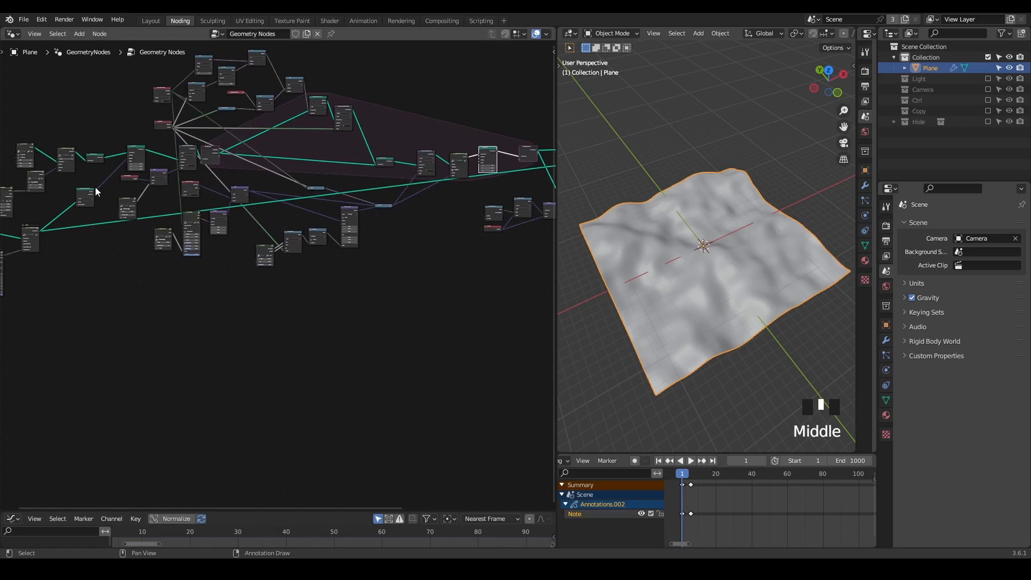
drag(94, 191, 479, 159)
click(485, 154)
key(shift+space)
key(space)
key(space)
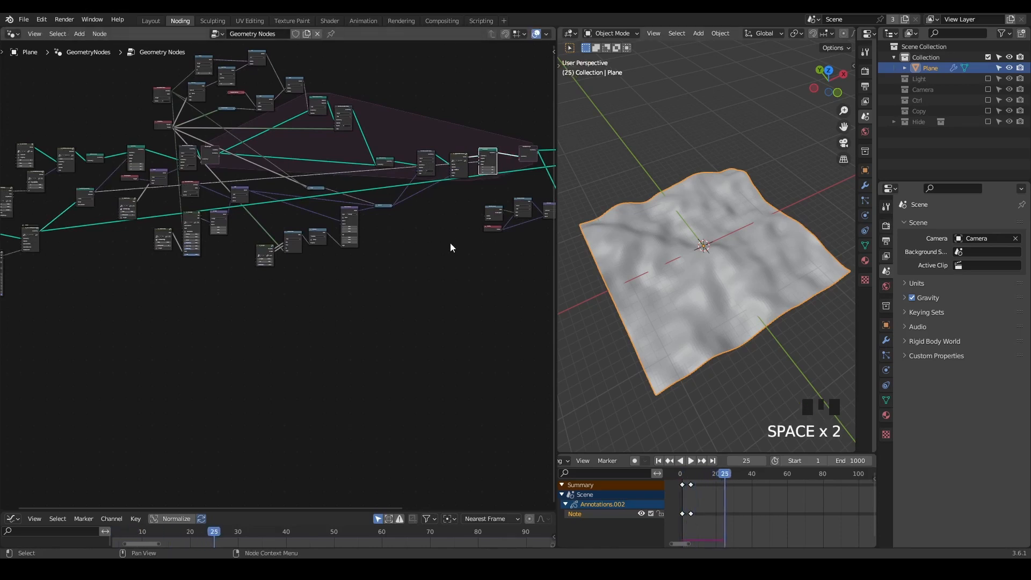
Step: Link the Simulation Output's geometry to the Group Output and play the simulation from the start to check the curves
middle_drag(450, 243, 237, 216)
scroll(257, 188, up, 3)
alt+shift+click(271, 137)
middle_drag(269, 136, 352, 143)
middle_drag(572, 247, 759, 225)
key(shift+space)
key(space)
scroll(672, 222, up, 5)
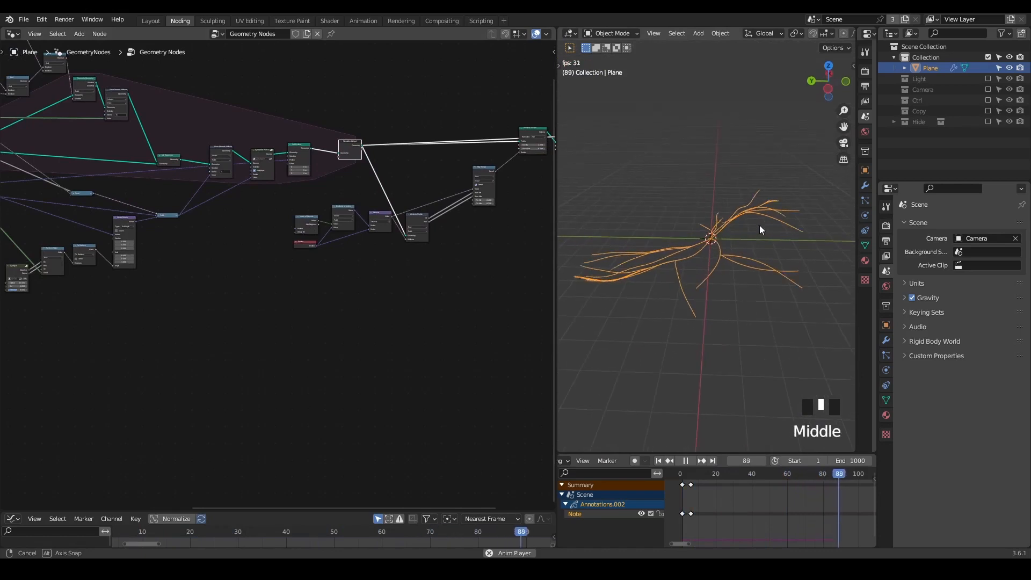
key(space)
Step: Move the meshing nodes below the output link and insert a Join Geometry node before the Group Output
middle_drag(384, 135, 301, 133)
drag(529, 94, 440, 173)
key(g)
click(436, 222)
key(ctrl+a)
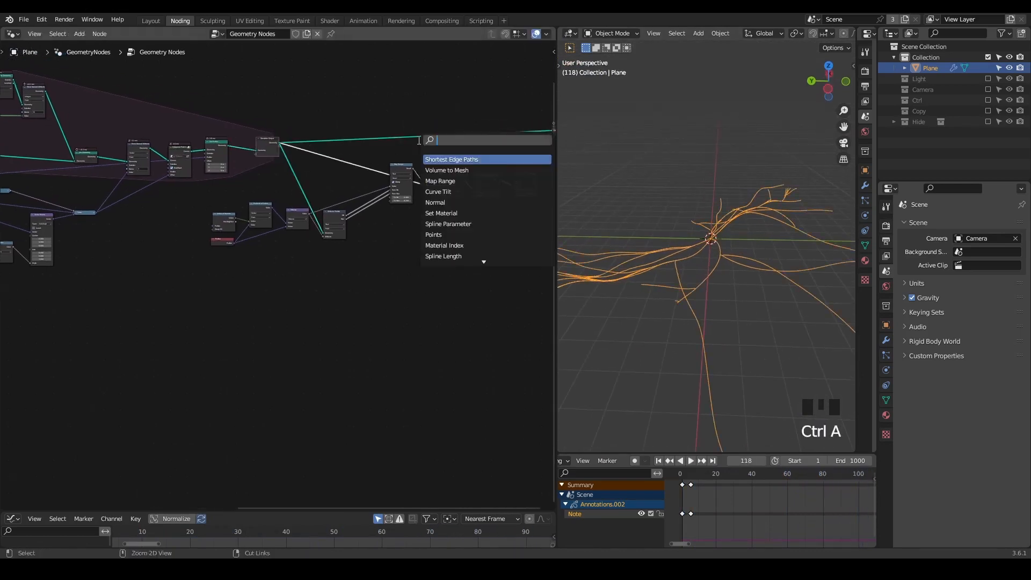
text(join)
key(Down)
key(Return)
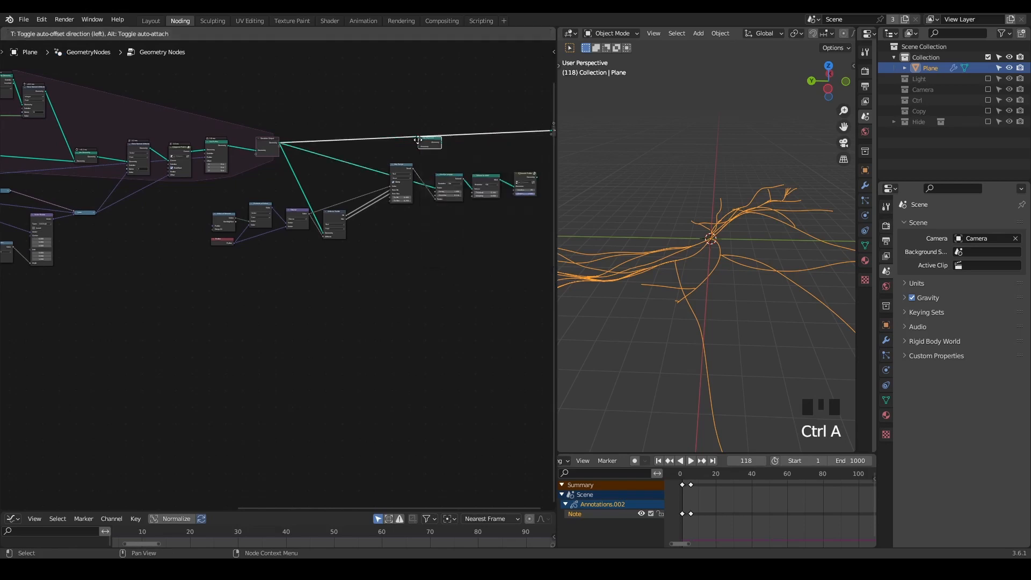
click(414, 137)
Step: Connect the G_Normal Displacement terrain to Join Geometry so it is output together with the simulated curves
scroll(392, 224, down, 4)
middle_drag(198, 216, 295, 185)
scroll(160, 198, down, 2)
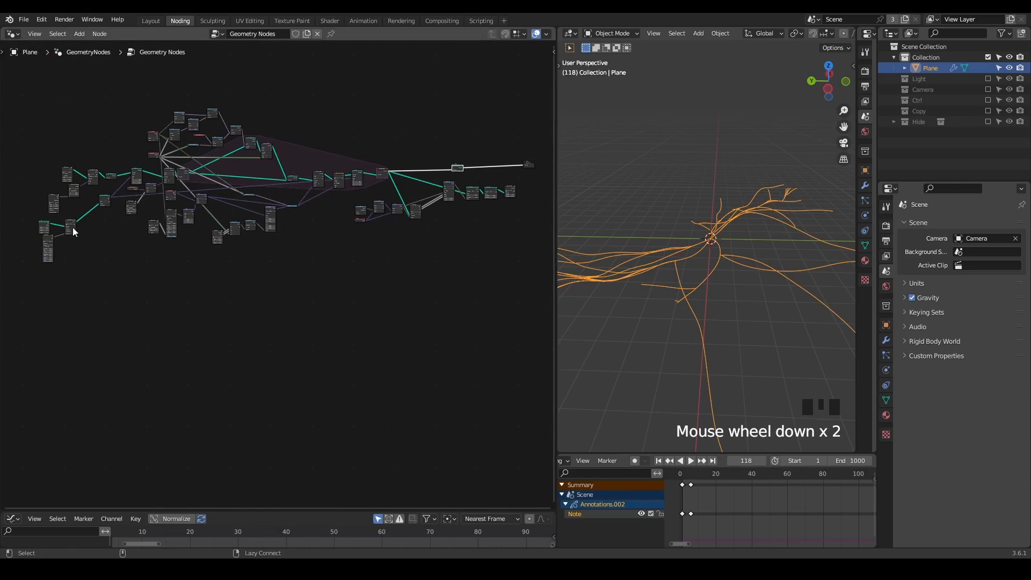
alt+right_drag(72, 227, 459, 171)
middle_drag(692, 196, 680, 233)
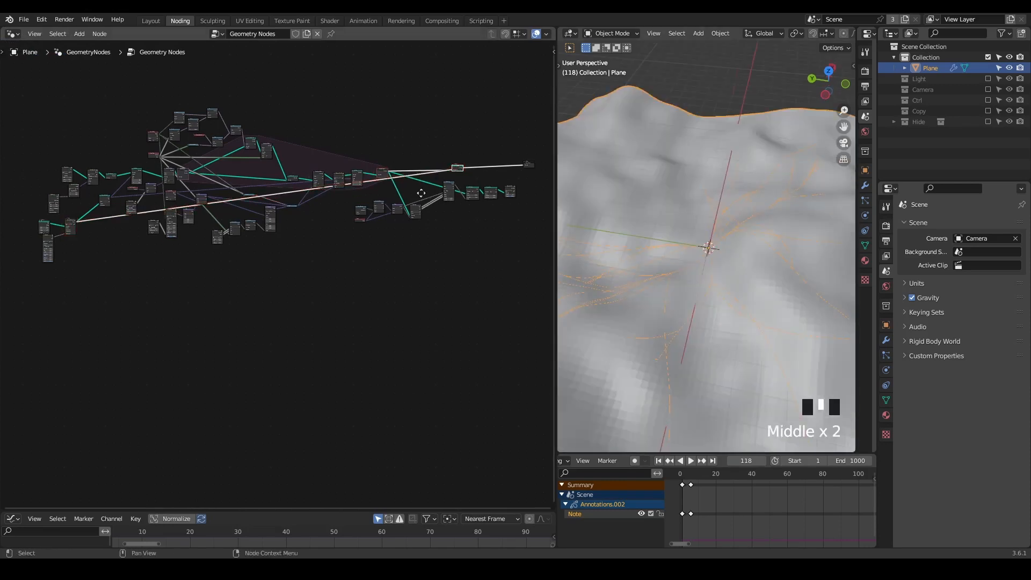
Step: Move the Join Geometry node past G_Smooth Position at the end of the meshing chain
middle_drag(427, 198, 260, 263)
scroll(295, 268, up, 13)
drag(333, 81, 102, 153)
key(g)
click(349, 181)
scroll(372, 250, up, 1)
scroll(372, 250, up, 3)
Step: Replace the raw curve input of Join Geometry with the G_Smooth Position mesh output
middle_drag(392, 209, 291, 149)
shift+right_drag(300, 141, 302, 152)
click(376, 202)
drag(375, 199, 301, 145)
click(301, 145)
key(ctrl+x)
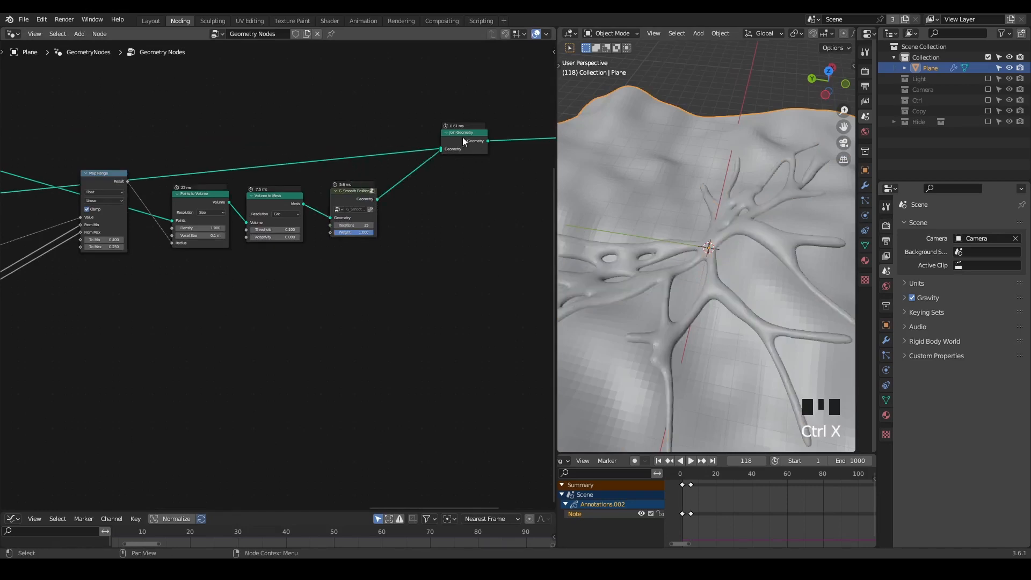
click(463, 137)
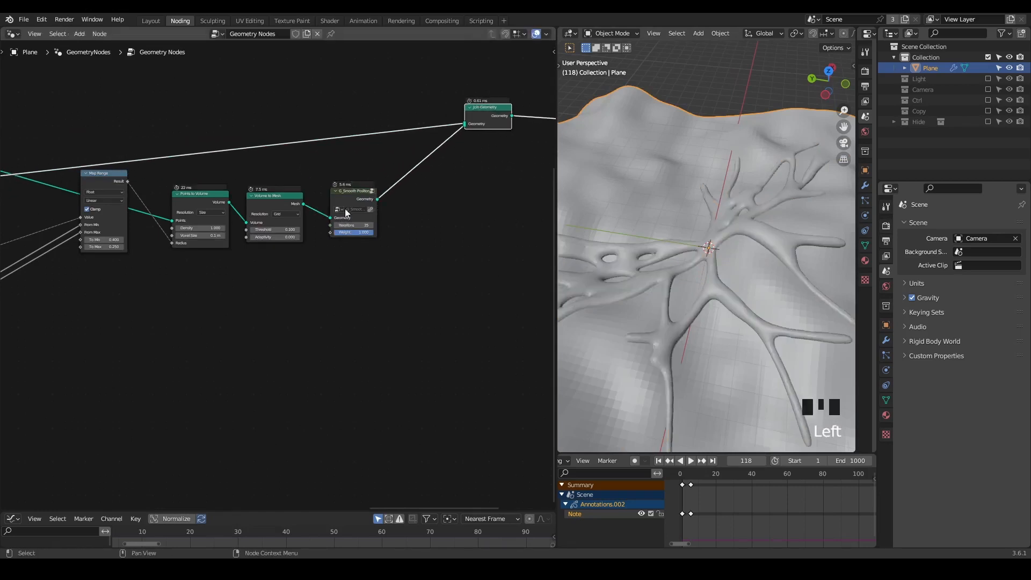
Step: Add a Set Shade Smooth node after Join Geometry
scroll(331, 228, down, 3)
middle_drag(449, 214, 446, 211)
middle_drag(688, 222, 702, 189)
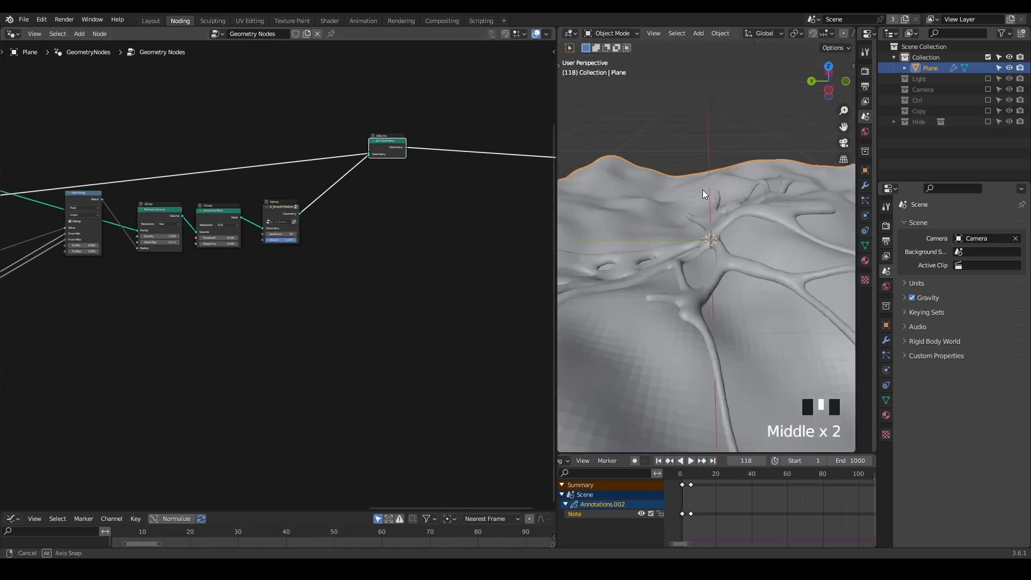
key(ctrl+a)
text(set sh)
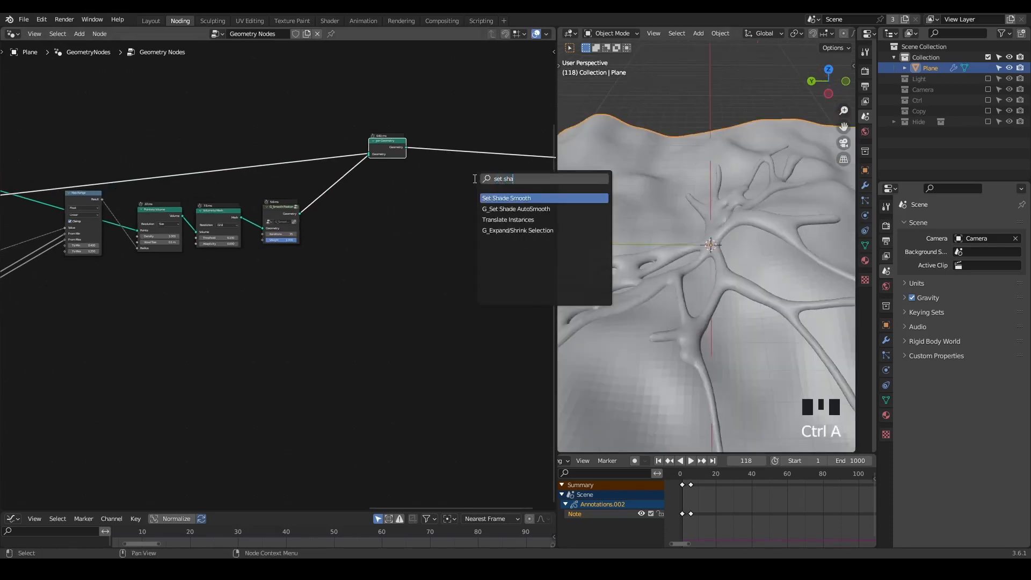
key(Return)
click(454, 134)
middle_drag(453, 134, 421, 212)
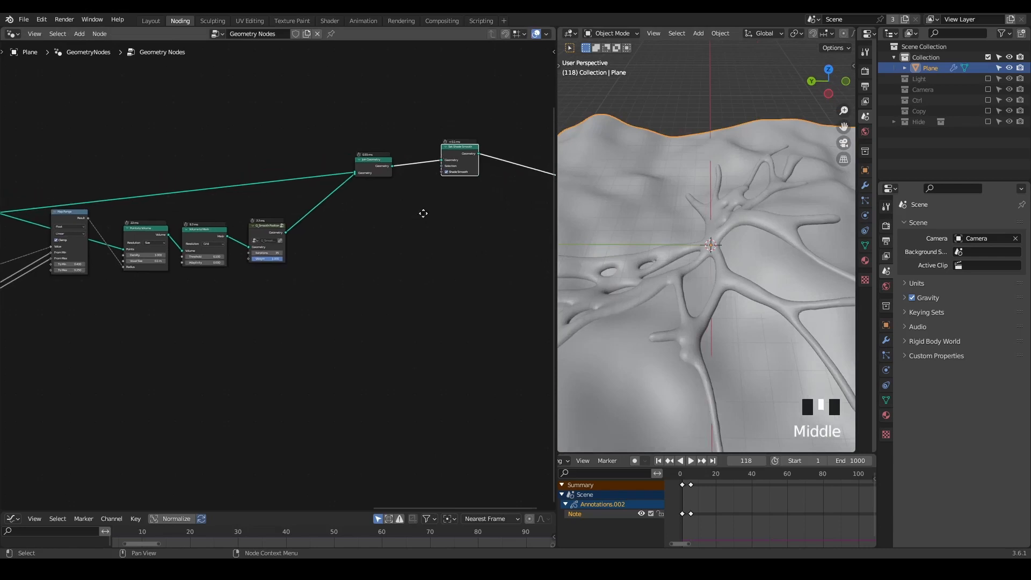
Step: Insert a Set Material node between G_Smooth Position and Join Geometry
scroll(418, 219, up, 5)
click(424, 118)
key(ctrl+a)
text(set mat)
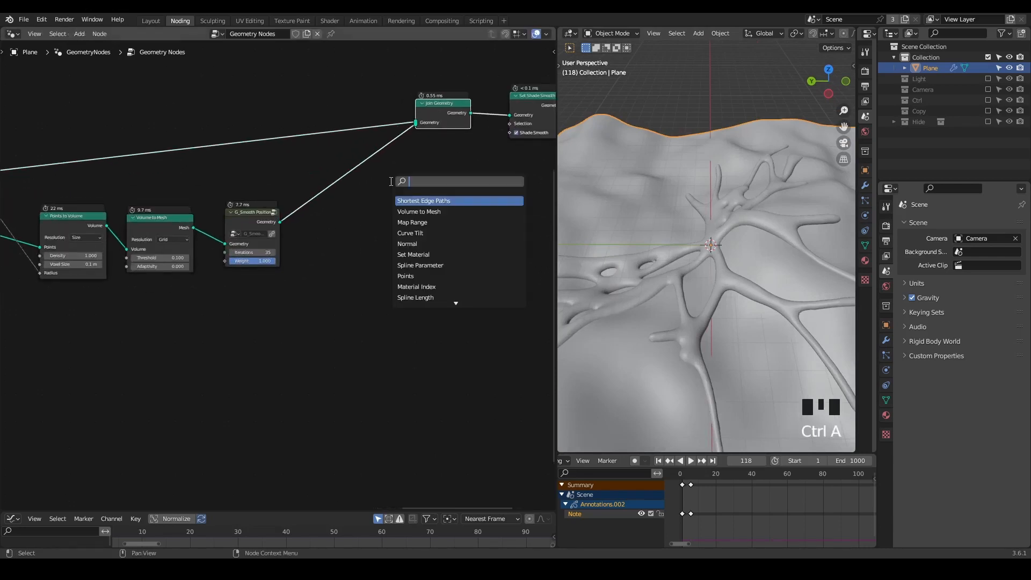
key(Return)
click(327, 169)
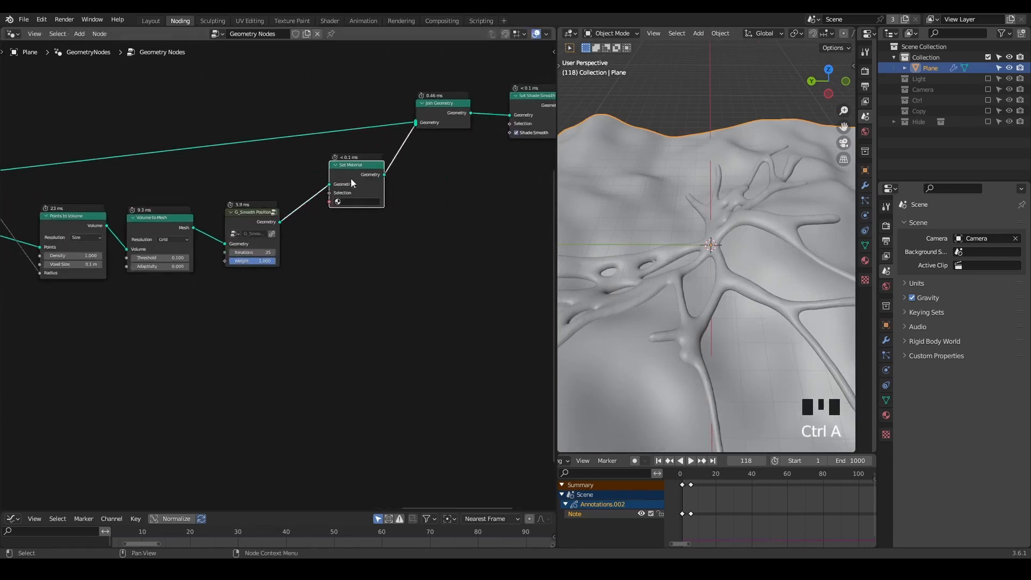
Step: Create a new material for the Plane and set its Base Color to bright green
click(883, 423)
click(884, 417)
click(929, 269)
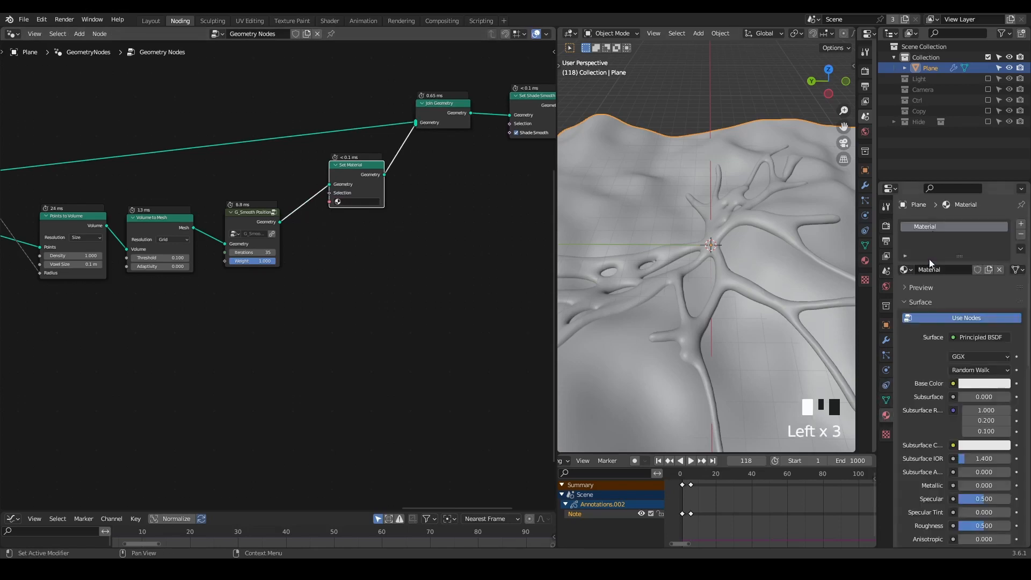
click(990, 383)
mouse_move(955, 267)
mouse_down()
mouse_move(927, 265)
mouse_move(931, 246)
mouse_up()
Step: Assign the green material in the Set Material node and switch the viewport to Material Preview shading
click(366, 202)
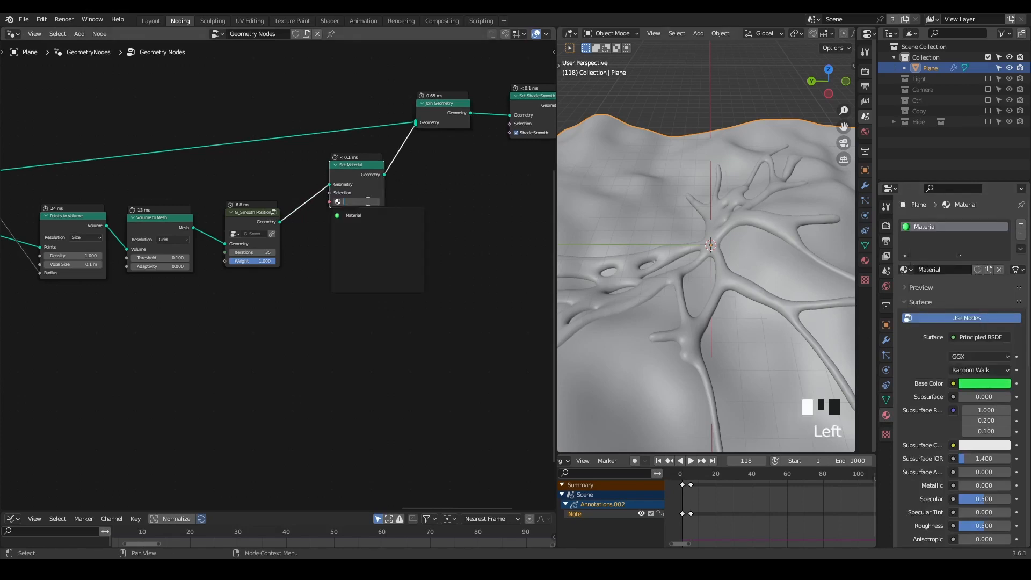
click(358, 216)
key(z)
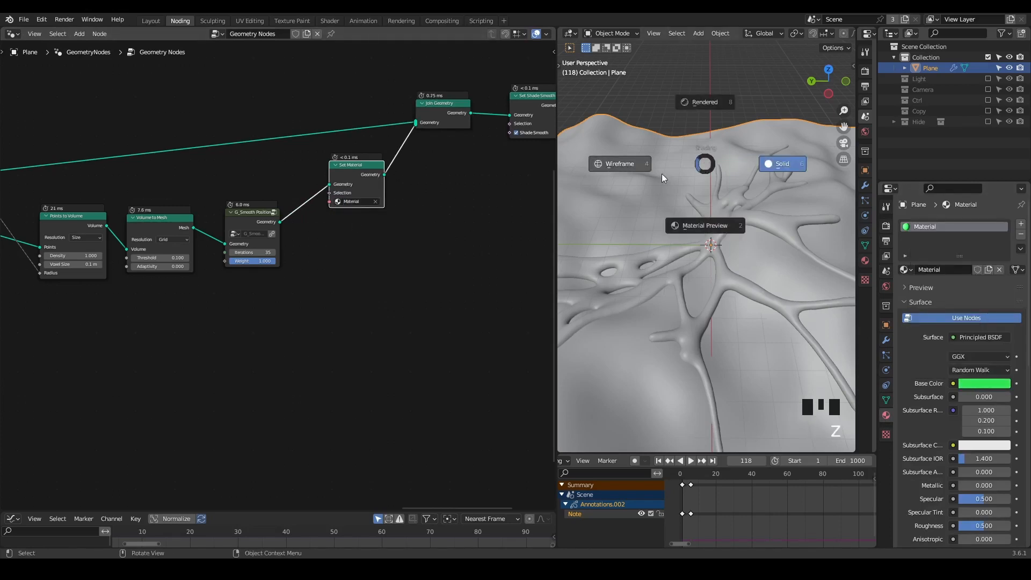
click(720, 202)
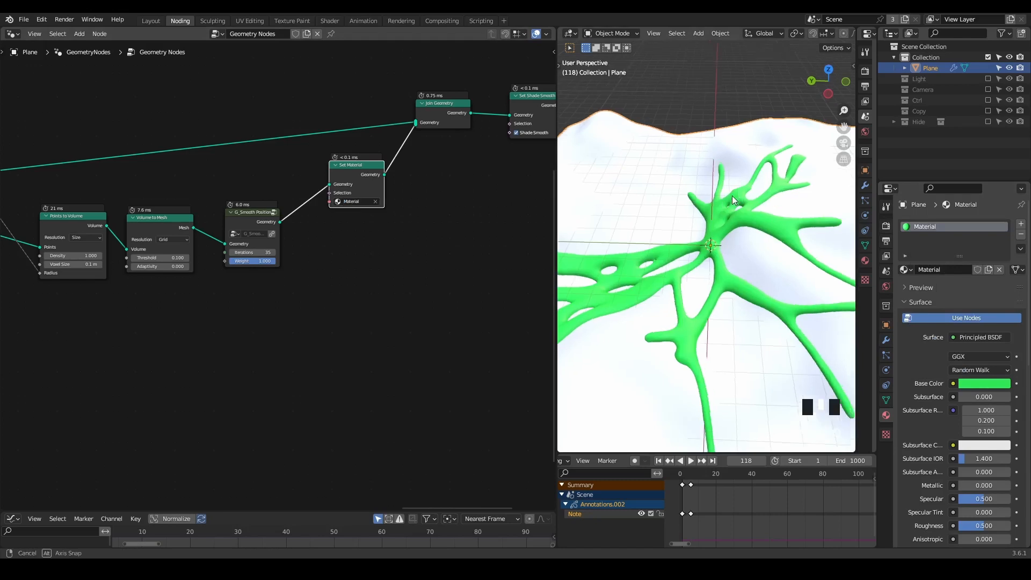
Step: Play the simulation from the start and watch the green branches grow over the terrain
scroll(723, 214, down, 5)
middle_drag(723, 215, 710, 171)
key(shift+space)
key(space)
key(space)
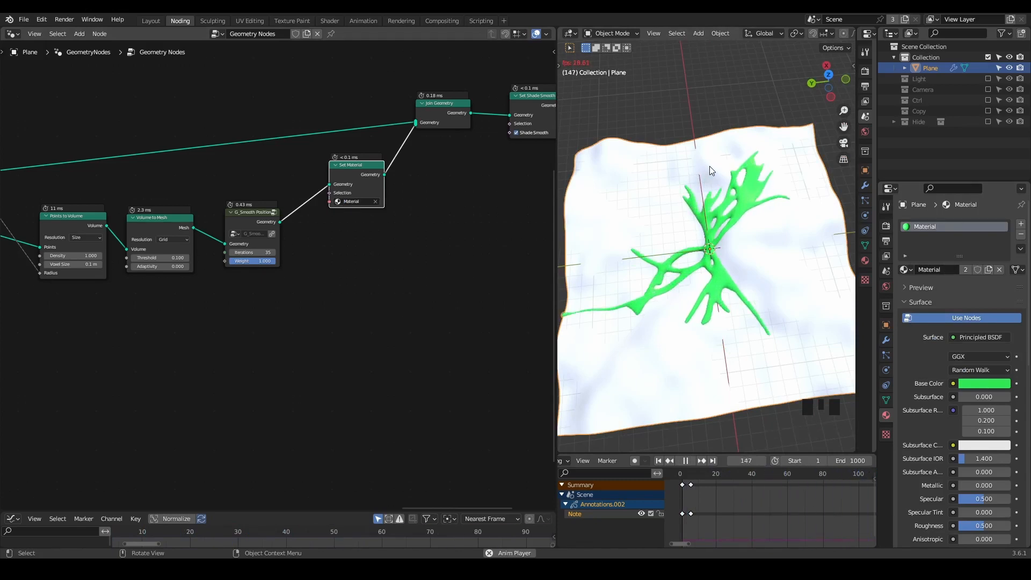
key(space)
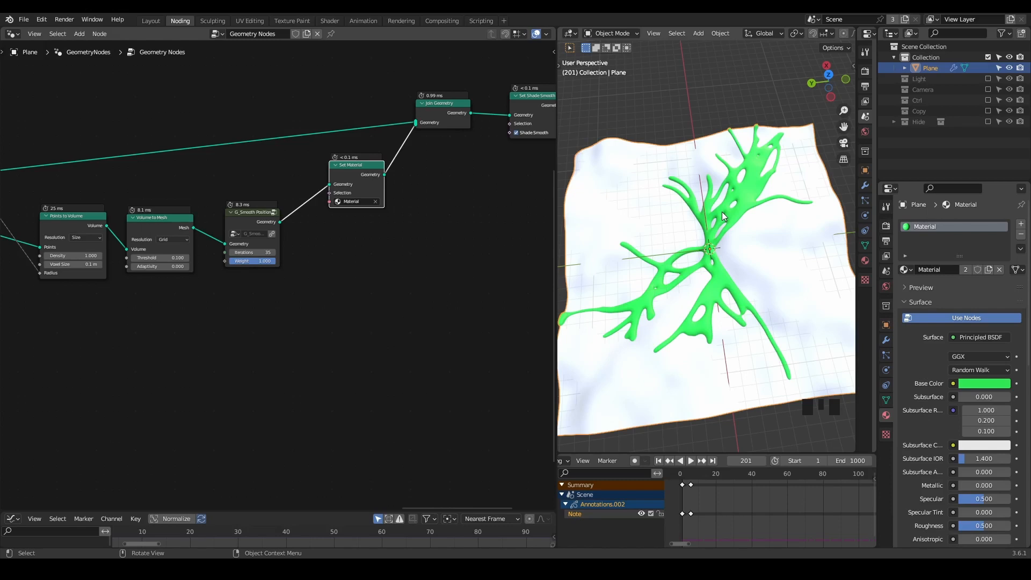
Step: Move the Set Material node closer to G_Smooth Position and inspect the branches on the terrain
middle_drag(720, 237, 722, 168)
drag(352, 165, 340, 182)
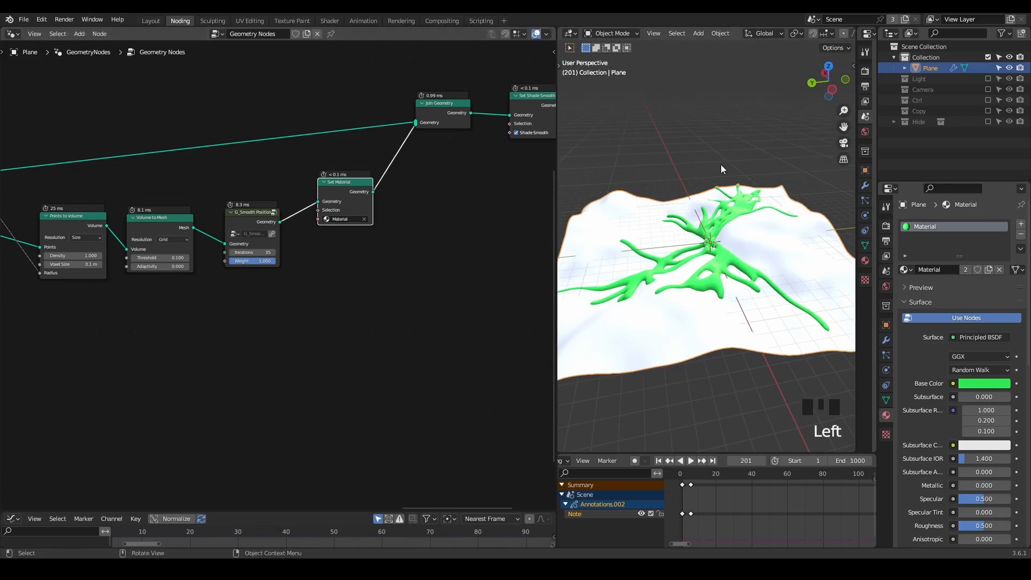
middle_drag(707, 238, 719, 267)
scroll(718, 253, down, 2)
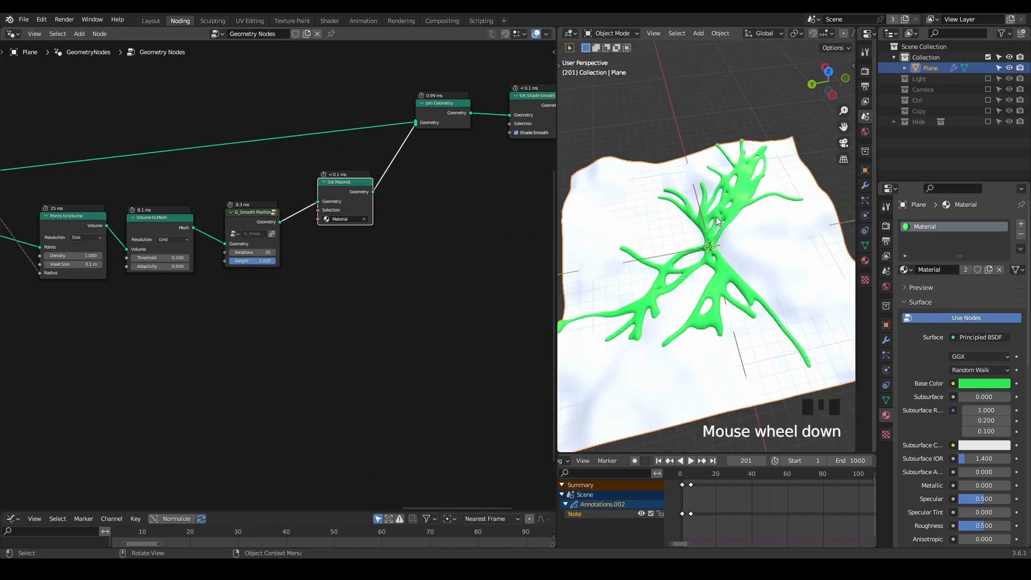
Step: Return the viewport to solid shading and rewind the timeline to frame 1
key(z)
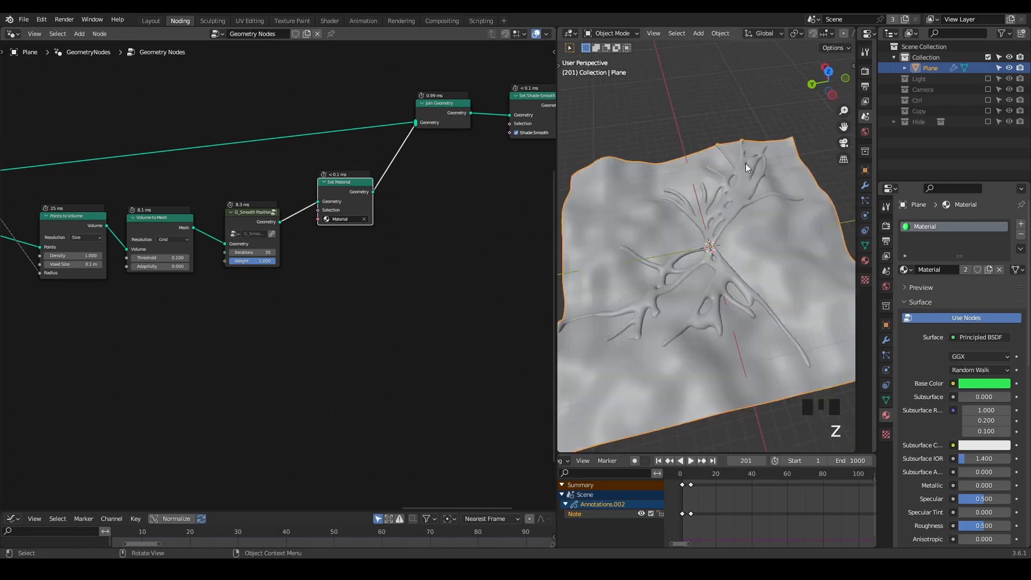
middle_drag(745, 163, 731, 164)
key(shift+space)
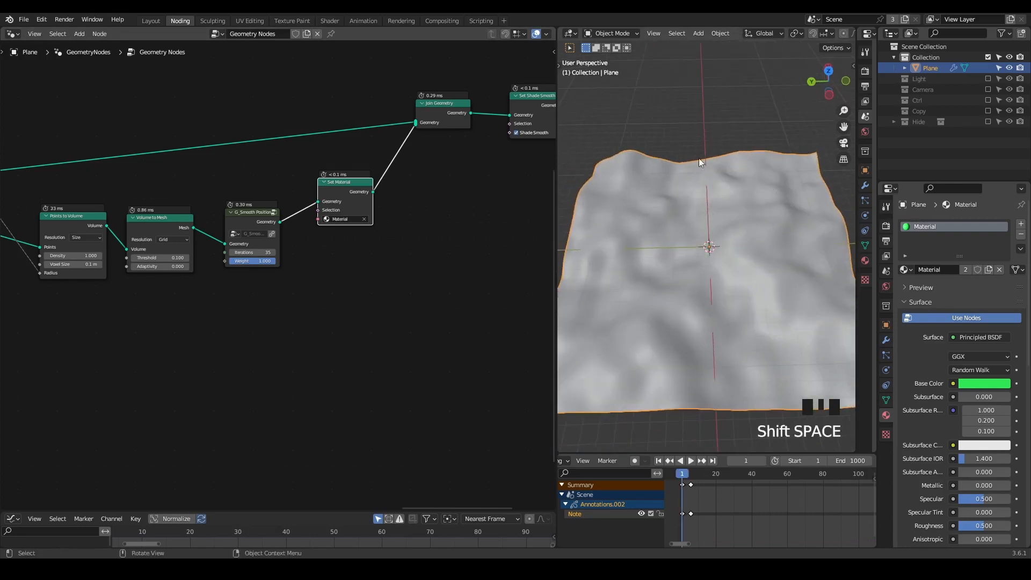
ctrl+middle_drag(453, 214, 378, 235)
mouse_move(378, 236)
ctrl+middle_down()
mouse_move(344, 236)
mouse_move(420, 233)
mouse_move(393, 224)
ctrl+middle_up()
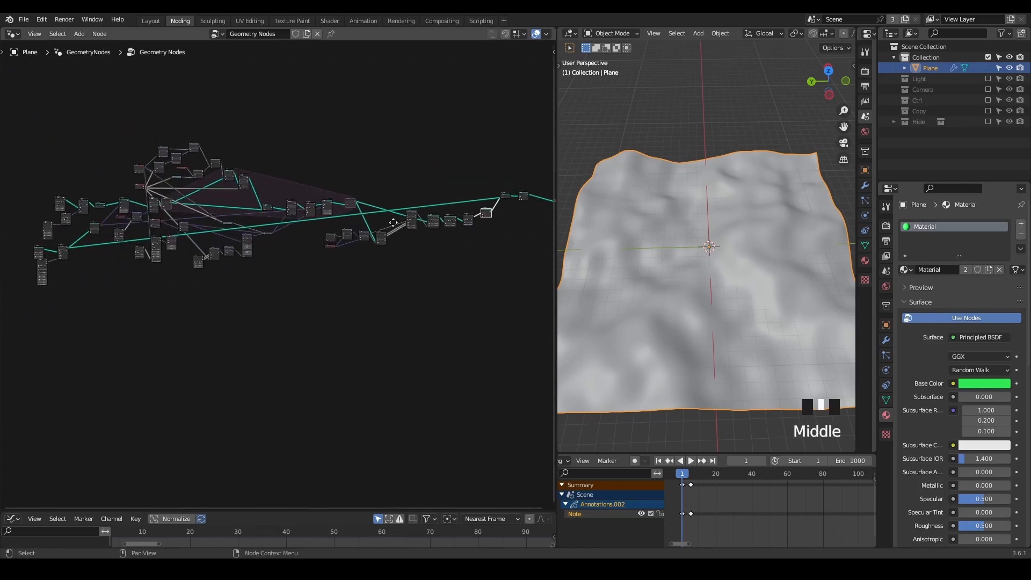